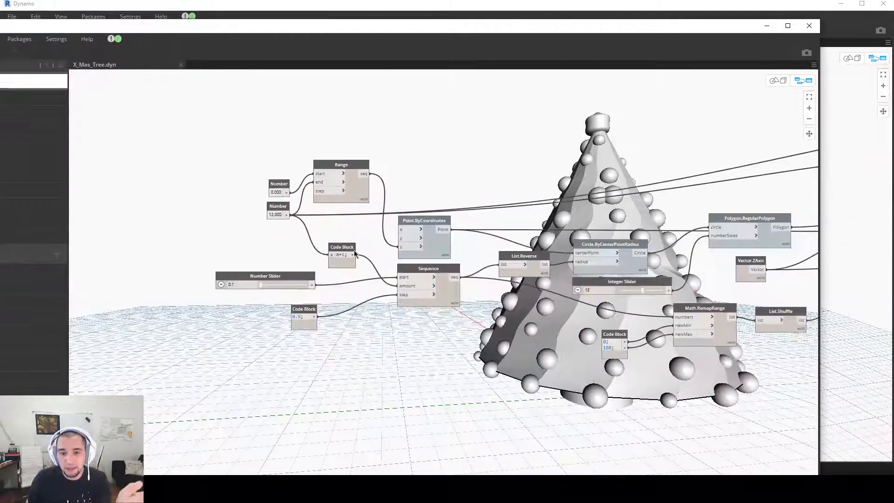
scroll(490, 265, up, 8)
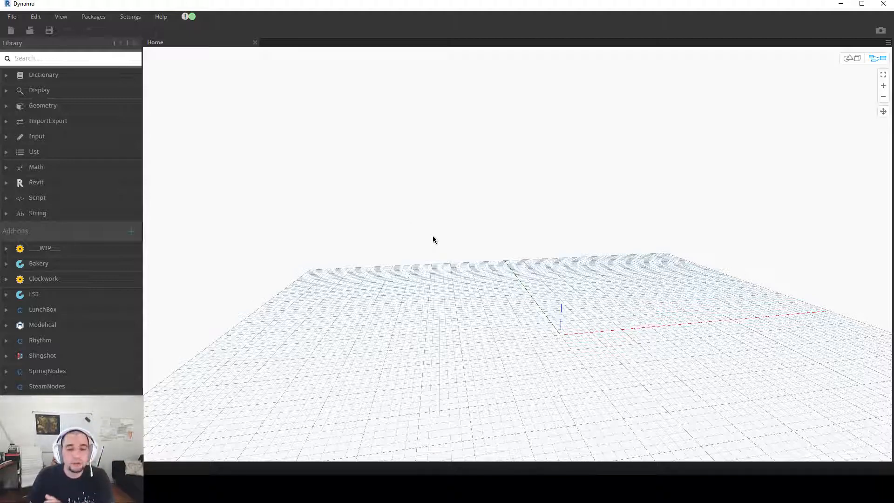
Step: Search the node library for polygon and shape nodes and look through the matches
right_click(489, 230)
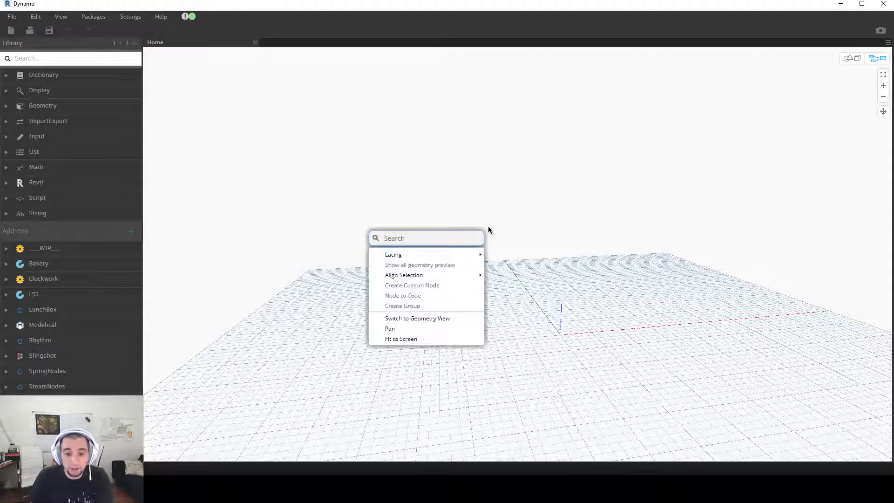
text(poly)
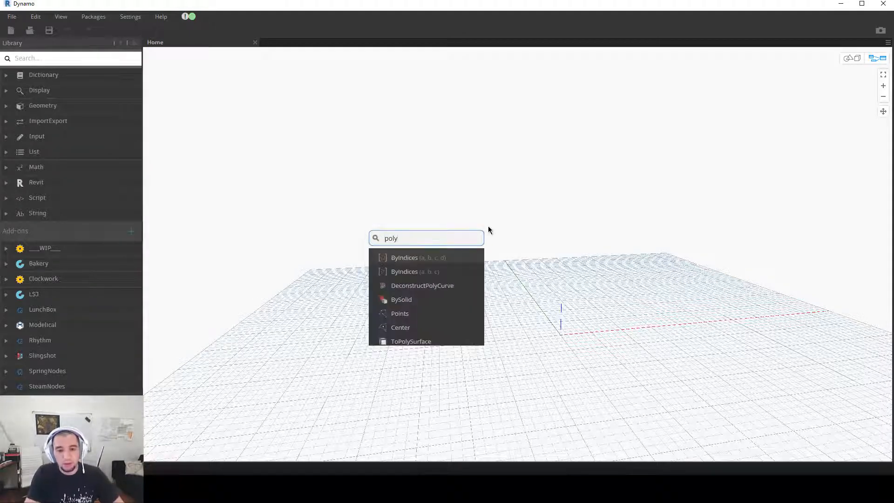
scroll(440, 290, down, 5)
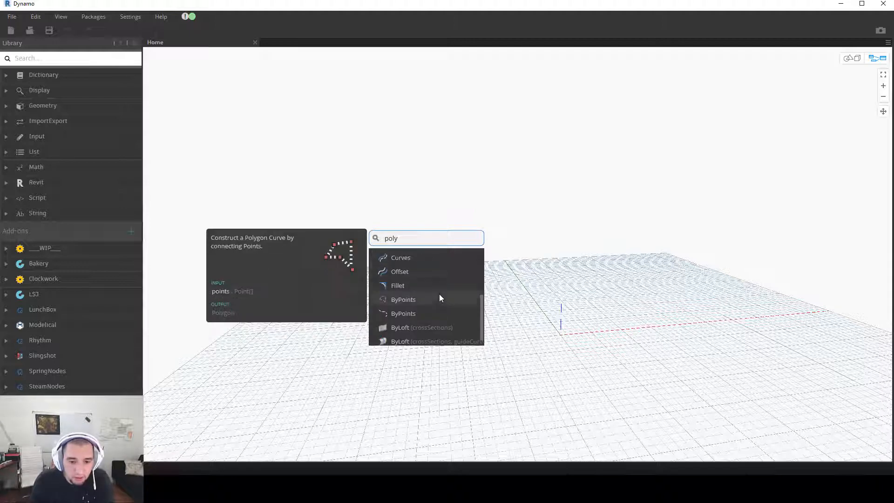
scroll(433, 299, down, 2)
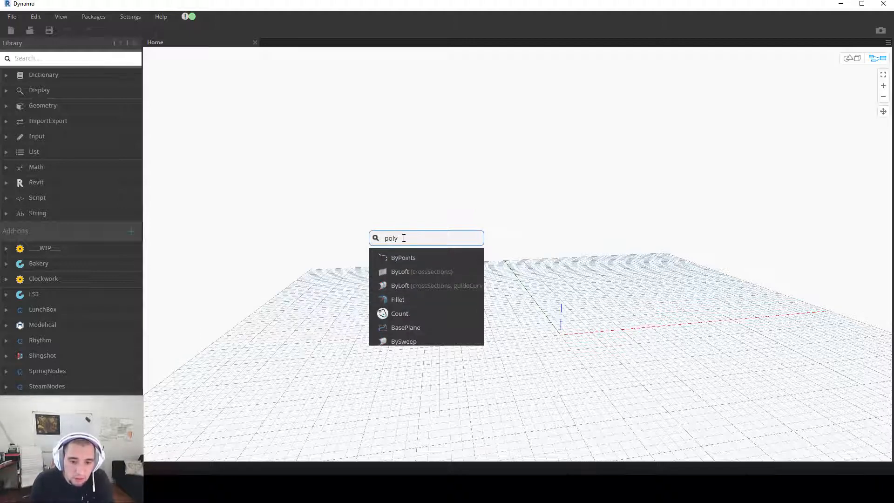
right_click(485, 203)
text(shape)
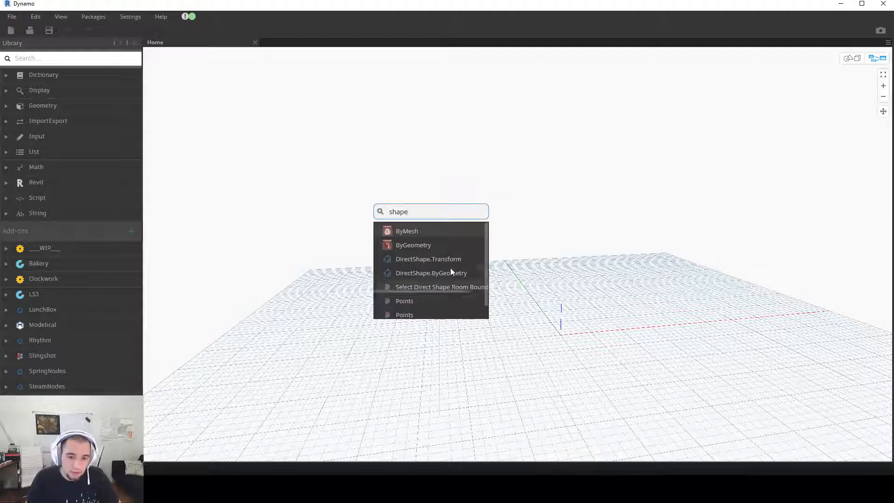
right_click(543, 260)
text(pol)
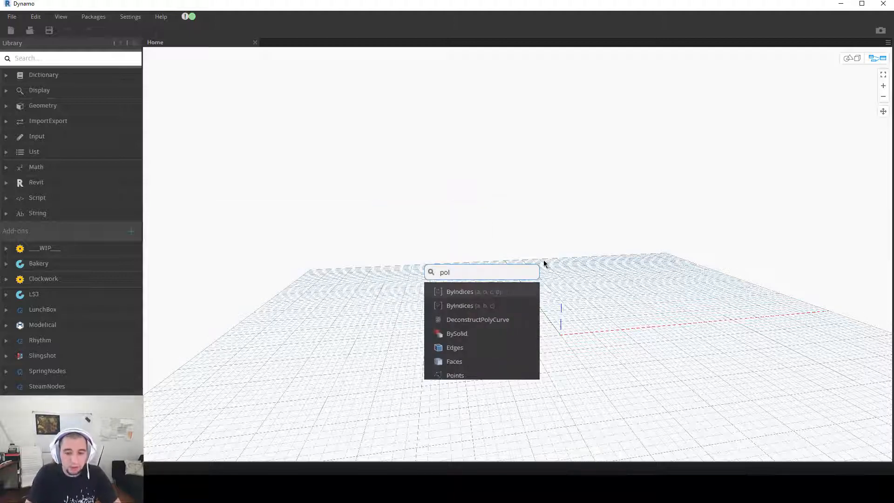
scroll(501, 331, down, 3)
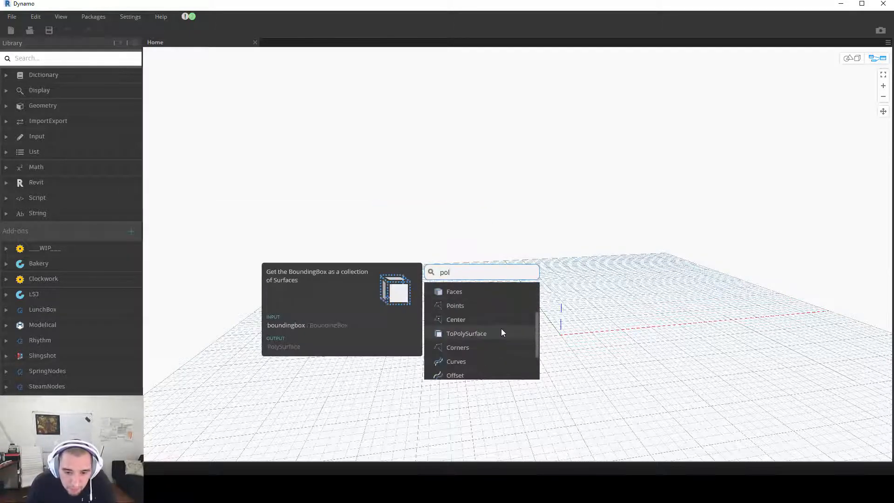
scroll(499, 329, down, 2)
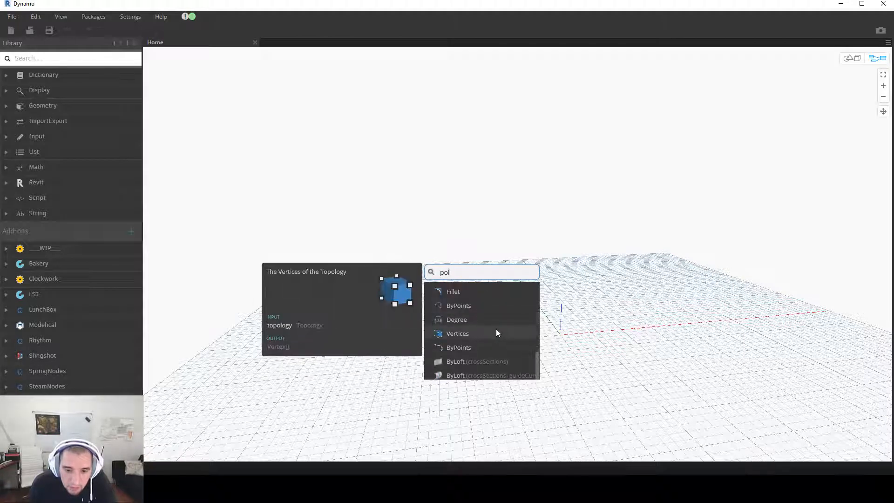
scroll(496, 330, up, 1)
click(474, 271)
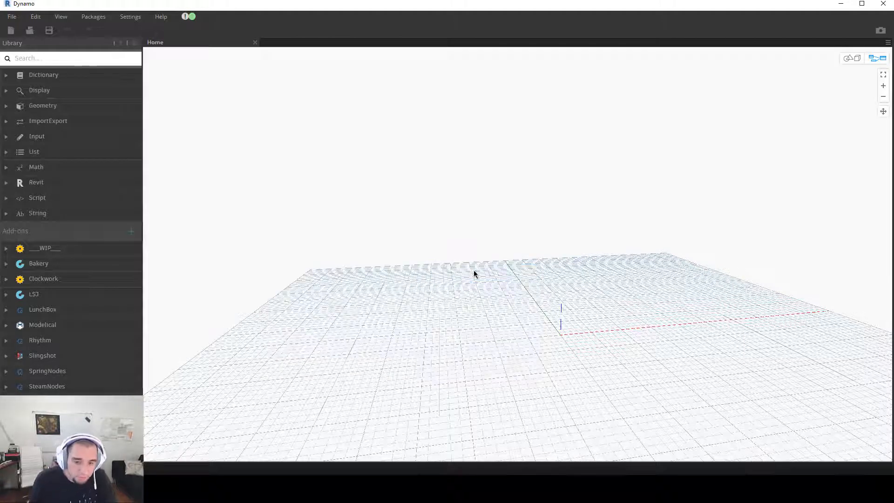
Step: Add a Polygon.RegularPolygon node and position it in the middle of the workspace
right_click(472, 273)
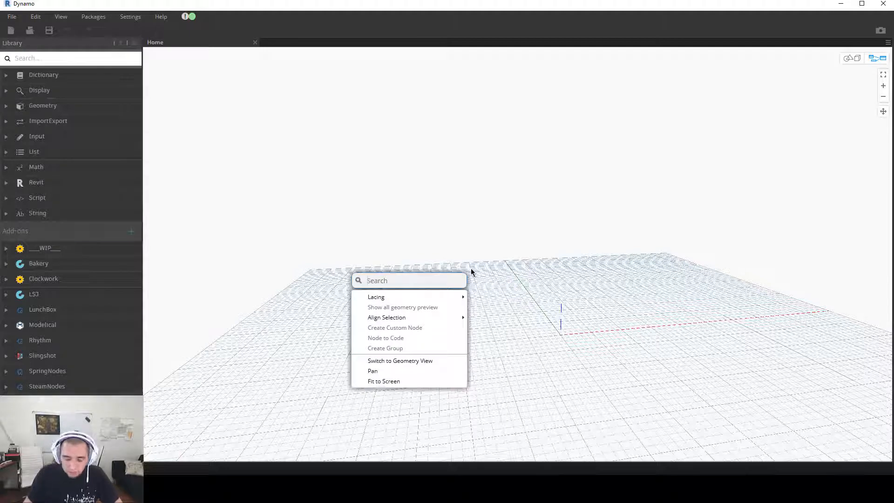
text(polygon)
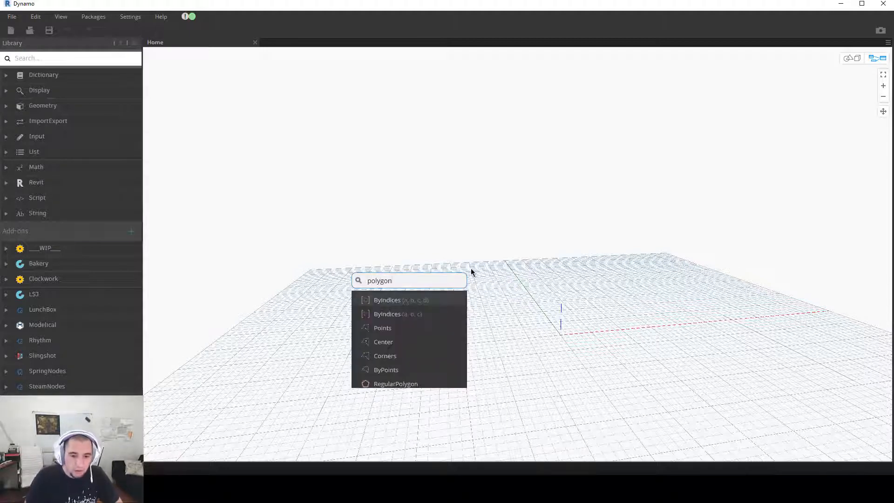
scroll(403, 344, down, 1)
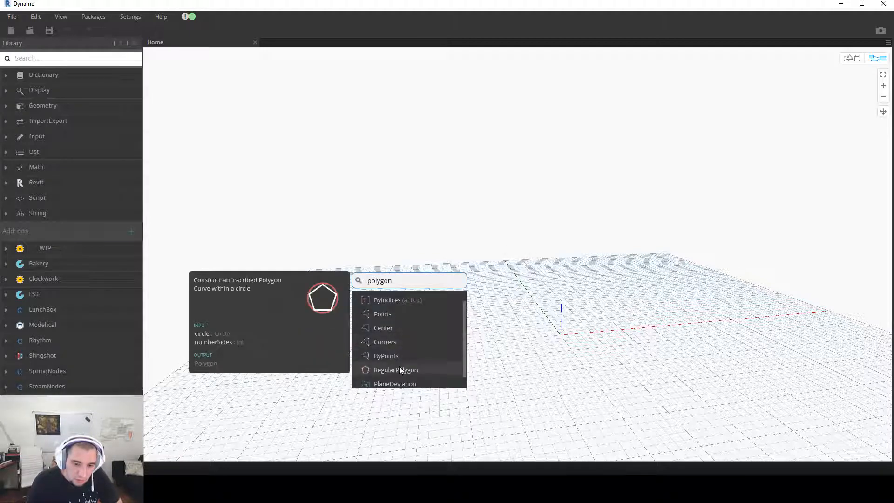
click(401, 370)
drag(456, 381, 557, 238)
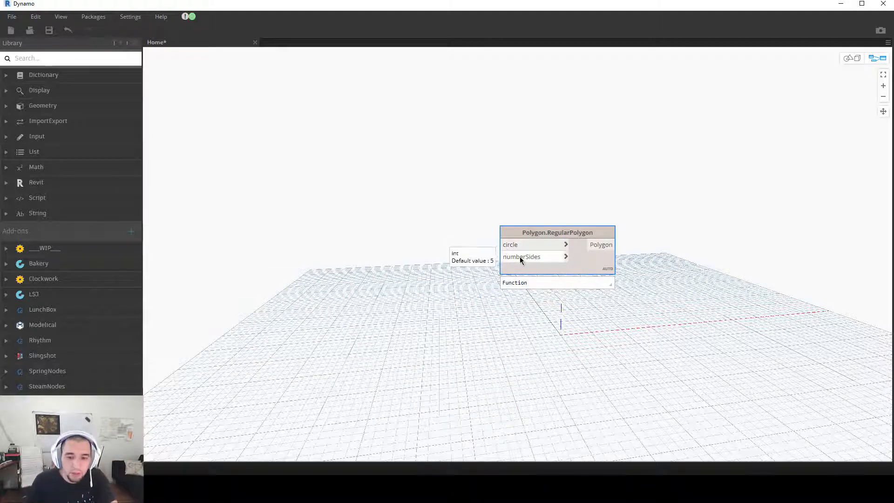
drag(520, 260, 582, 269)
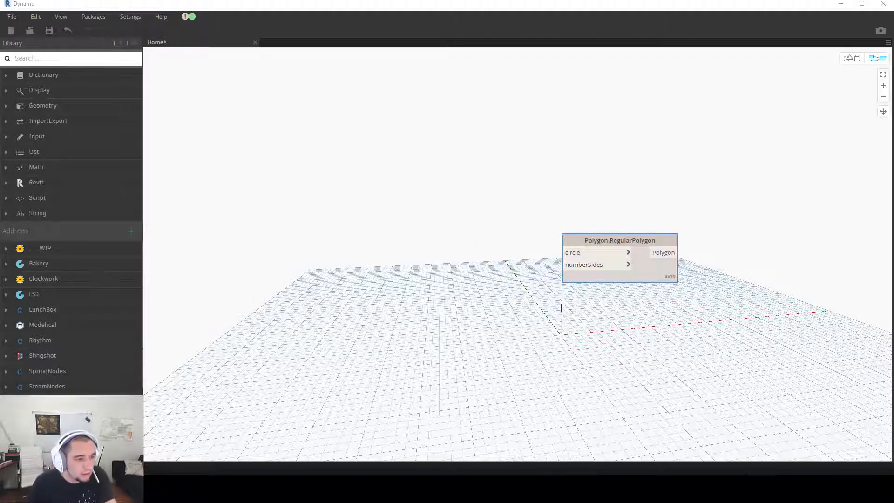
Step: Add a Circle.ByCenterPointRadius node and connect its Circle output to the circle input of Polygon.RegularPolygon
click(460, 285)
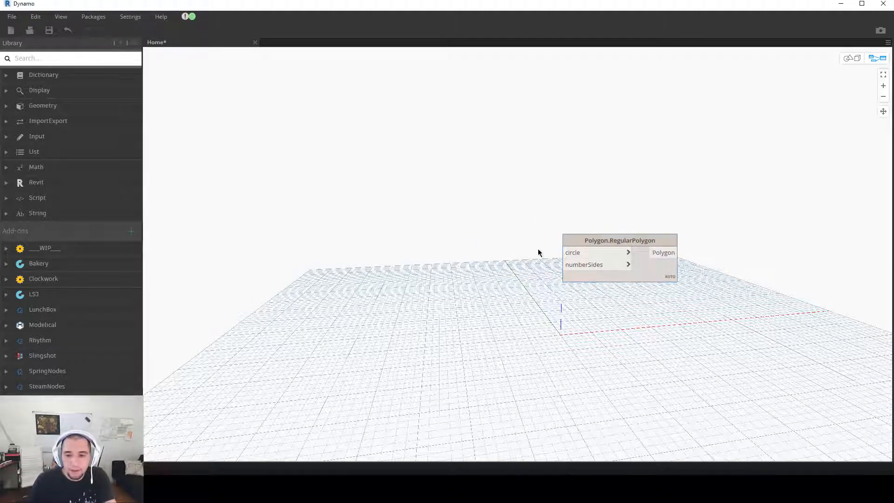
right_click(437, 185)
text(circl)
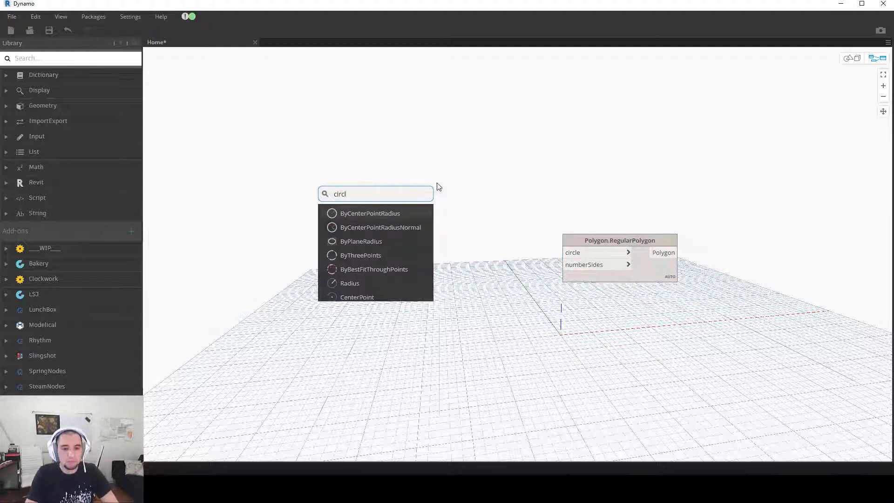
click(373, 212)
drag(449, 237, 564, 252)
scroll(578, 354, up, 1)
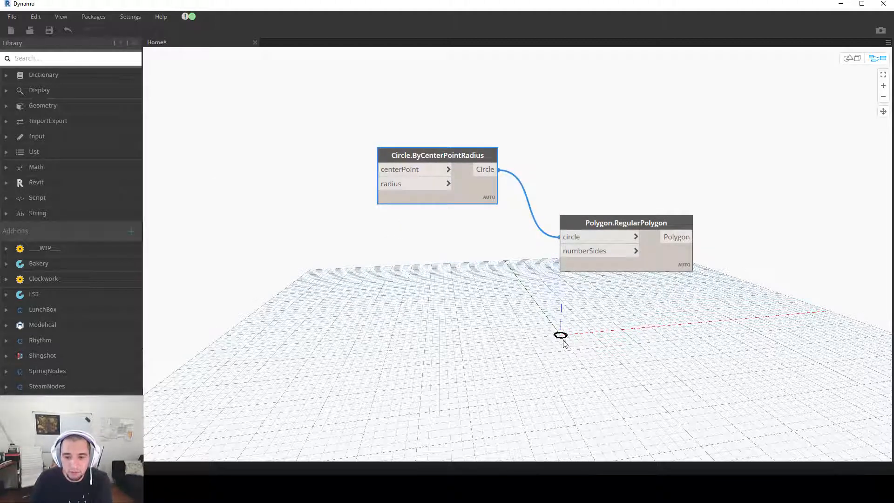
Step: Examine the circle and its inscribed polygon up close in the geometry view, and return to the graph view
click(857, 59)
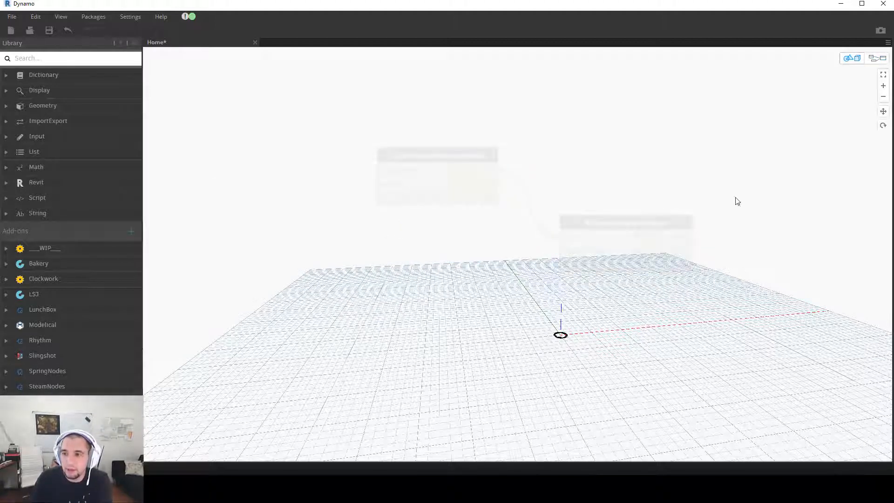
scroll(566, 336, up, 5)
middle_drag(562, 336, 477, 292)
scroll(533, 411, up, 3)
middle_drag(547, 358, 565, 307)
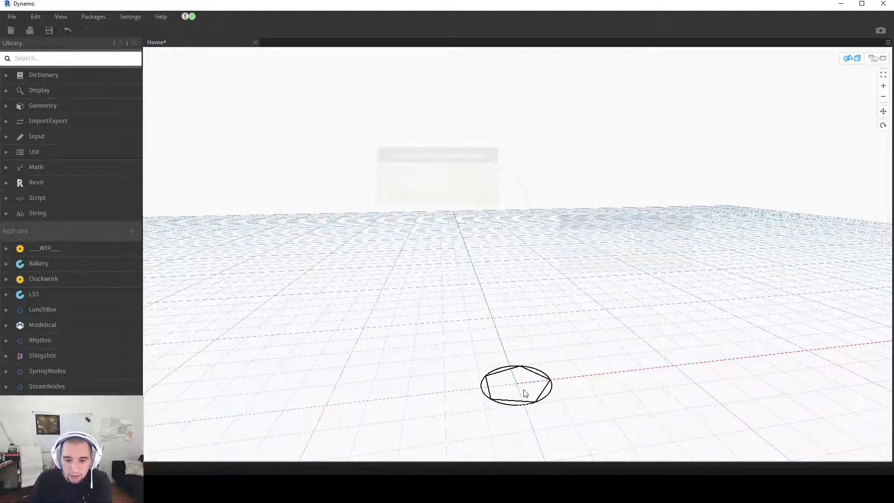
middle_drag(523, 373, 537, 350)
scroll(537, 351, down, 1)
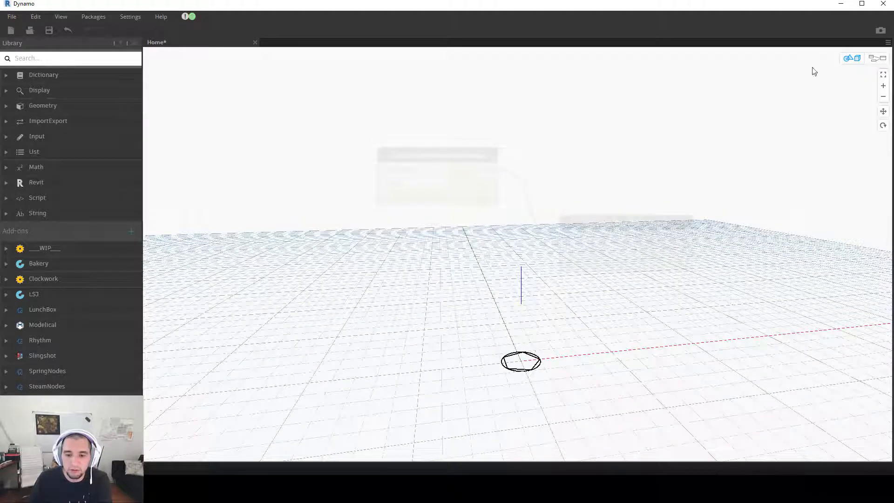
click(878, 59)
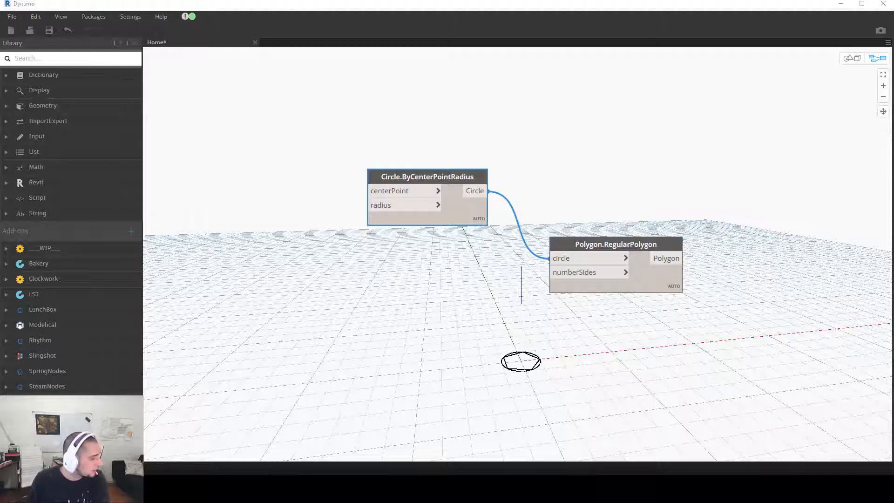
Step: Switch to Revit and set the project's length units to meters with 3 decimal places
key(u)
key(n)
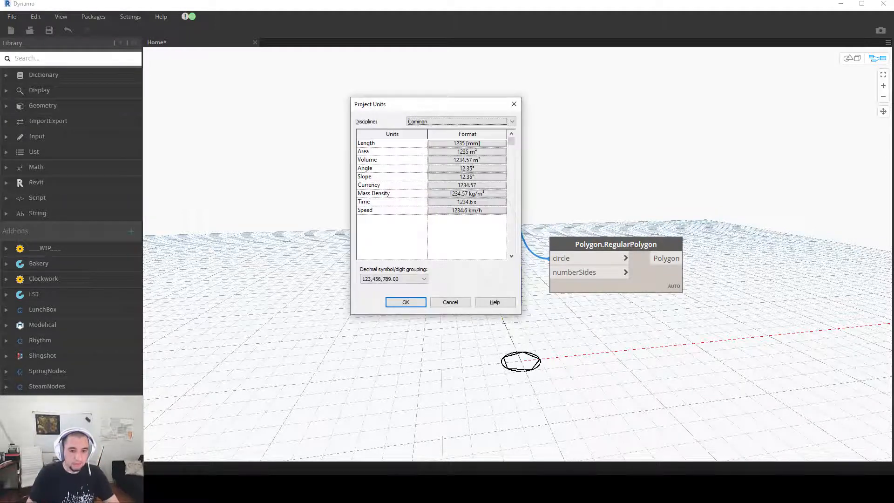
click(493, 145)
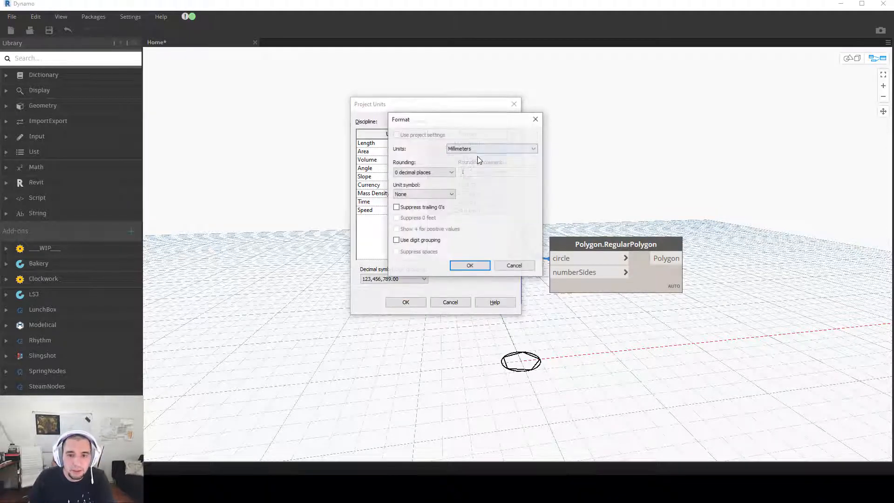
click(477, 149)
click(456, 174)
click(424, 173)
click(419, 199)
click(468, 265)
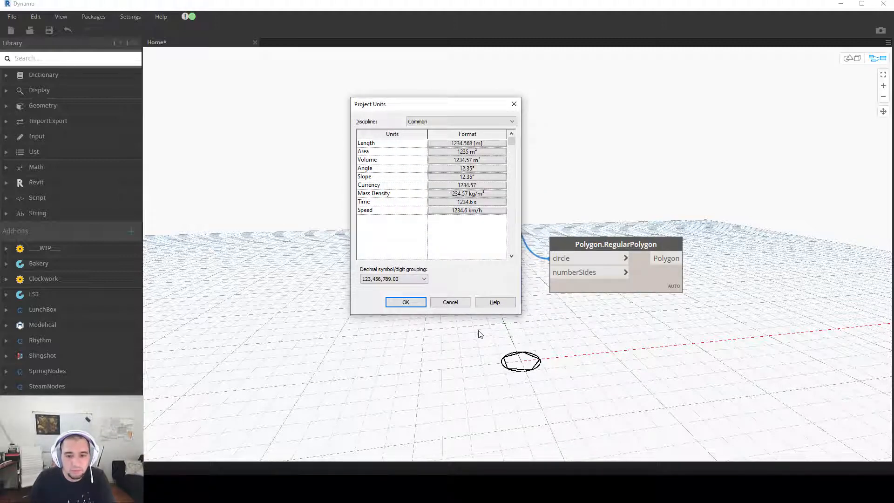
click(407, 303)
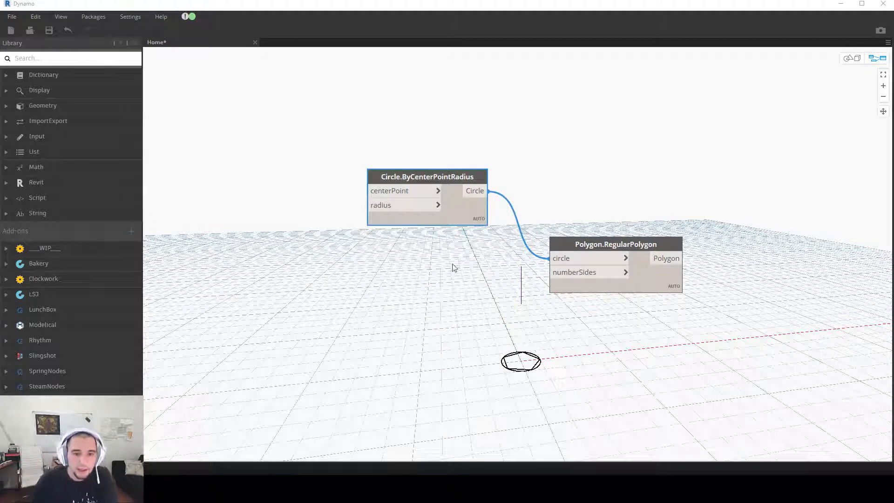
Step: Add a Point.ByCoordinates (x, y, z) node before the circle node and connect its Point output to centerPoint
middle_drag(423, 292, 454, 301)
drag(474, 185, 486, 196)
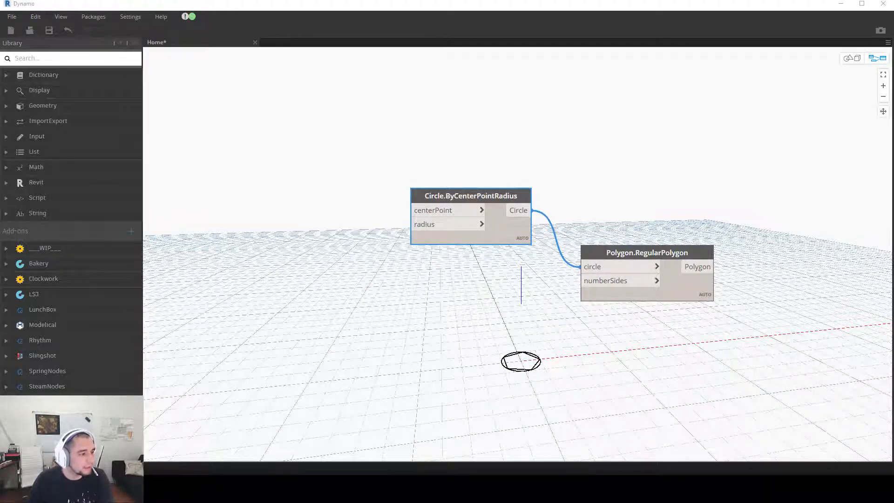
click(435, 161)
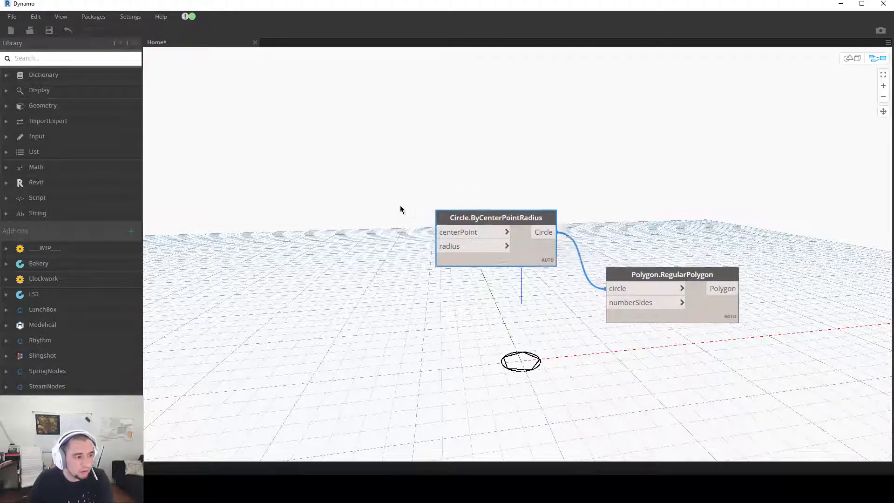
right_click(326, 182)
text(poing)
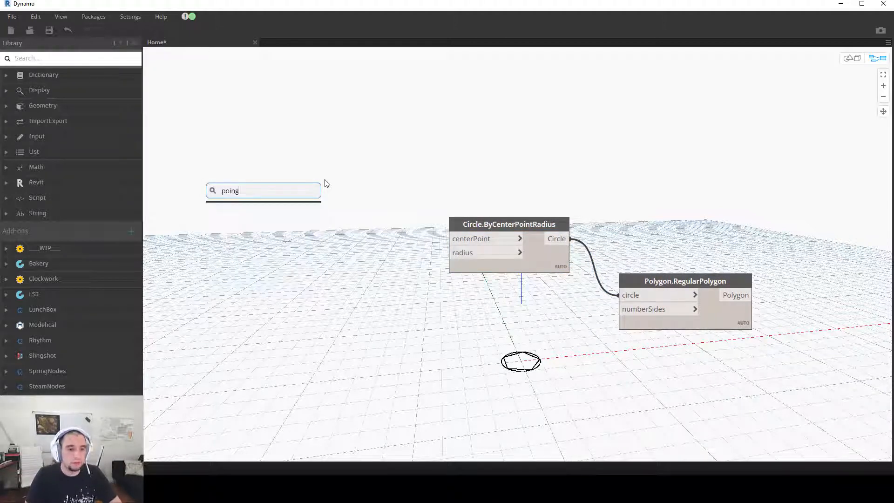
key(BackSpace)
text(t)
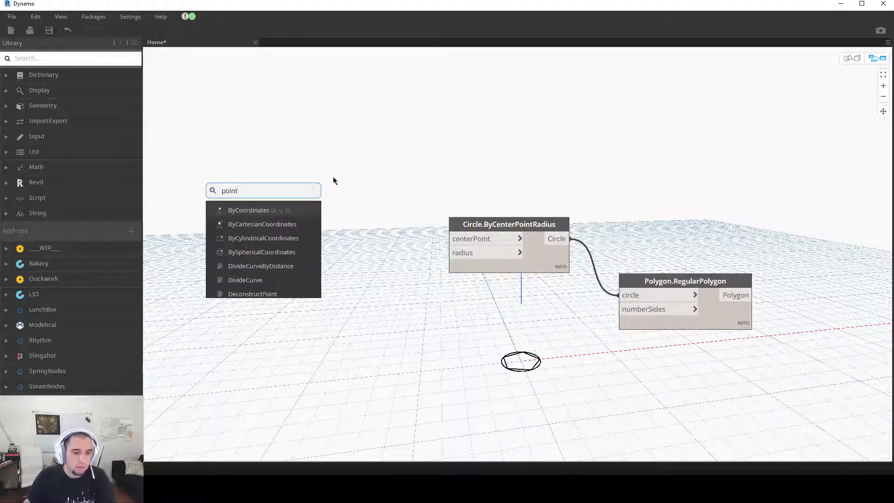
click(259, 209)
click(339, 231)
click(445, 240)
middle_drag(504, 305, 659, 350)
drag(482, 263, 529, 245)
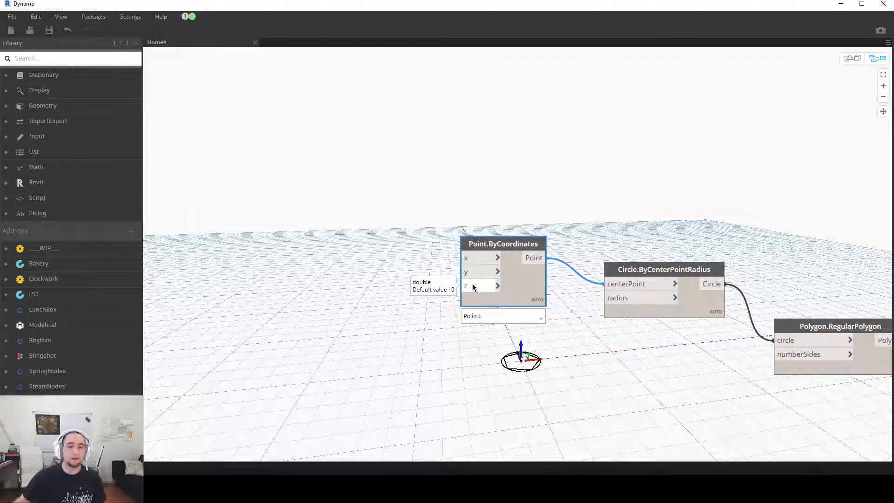
Step: Add a Range node and connect its seq output to the z input of Point.ByCoordinates
right_drag(338, 195, 402, 246)
text(range)
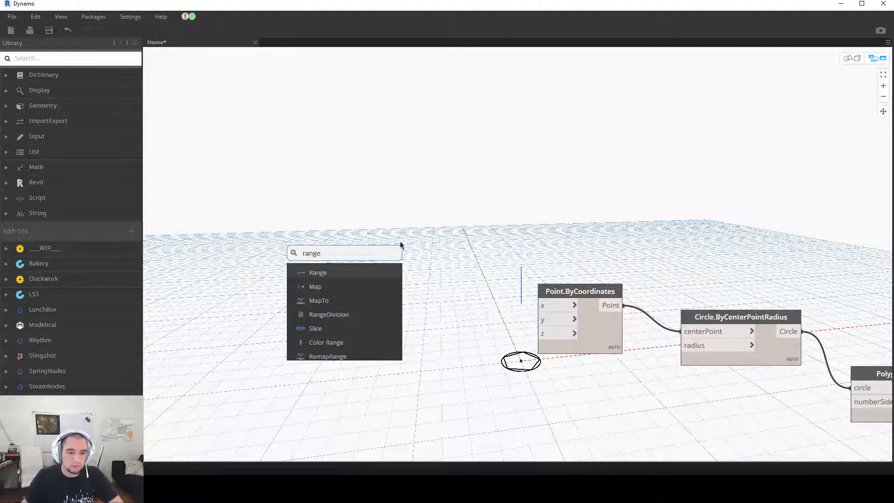
click(339, 268)
drag(412, 277, 540, 333)
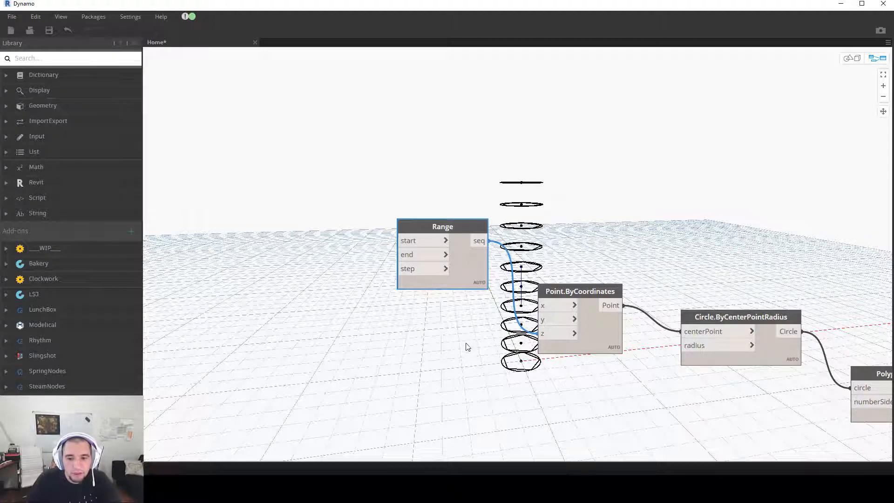
mouse_move(554, 344)
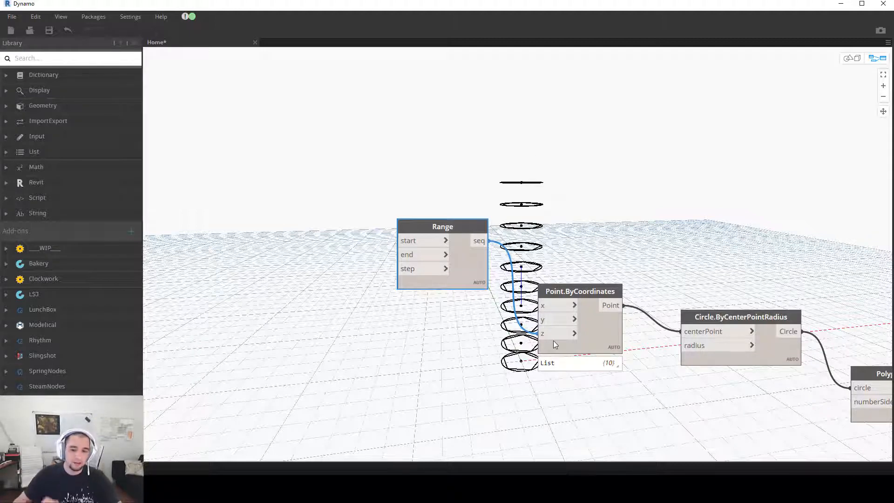
middle_drag(416, 265, 426, 269)
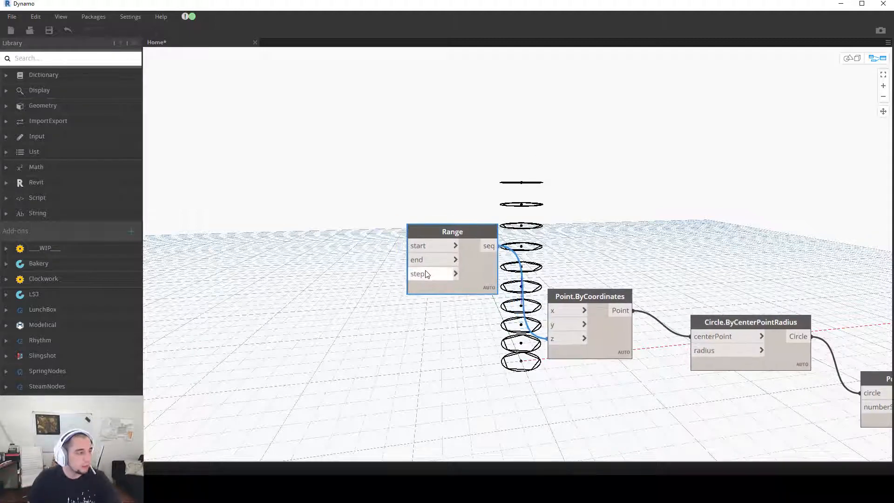
Step: Add a Number node and connect it to the start input of the Range node
click(326, 208)
right_click(325, 207)
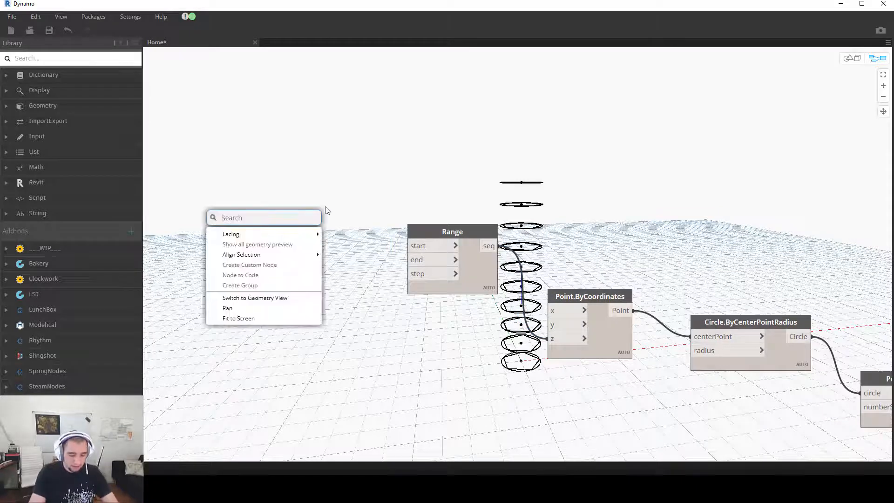
text(number)
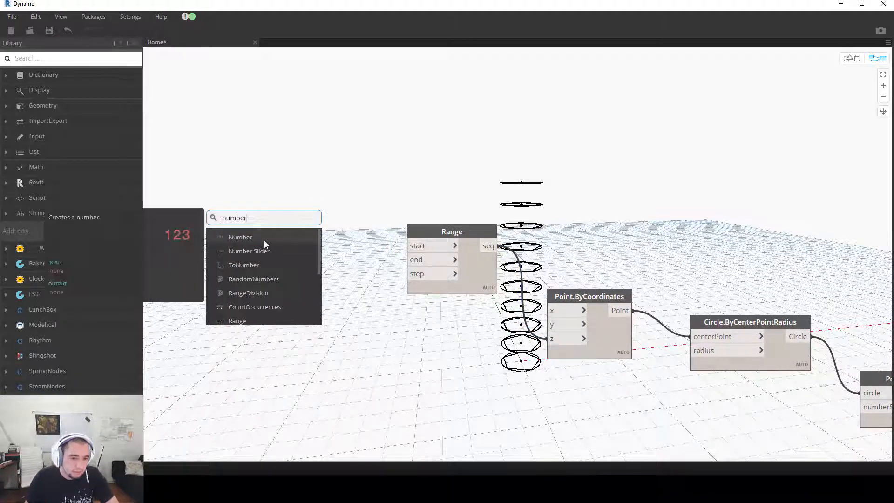
click(264, 241)
drag(295, 264, 368, 209)
Step: Add a second Number node below the first and connect it to the Range node's end input
right_click(326, 277)
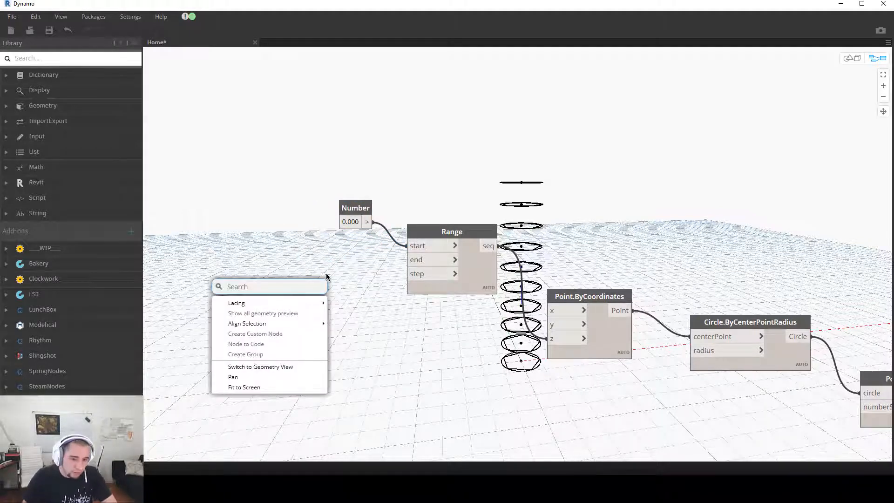
text(number)
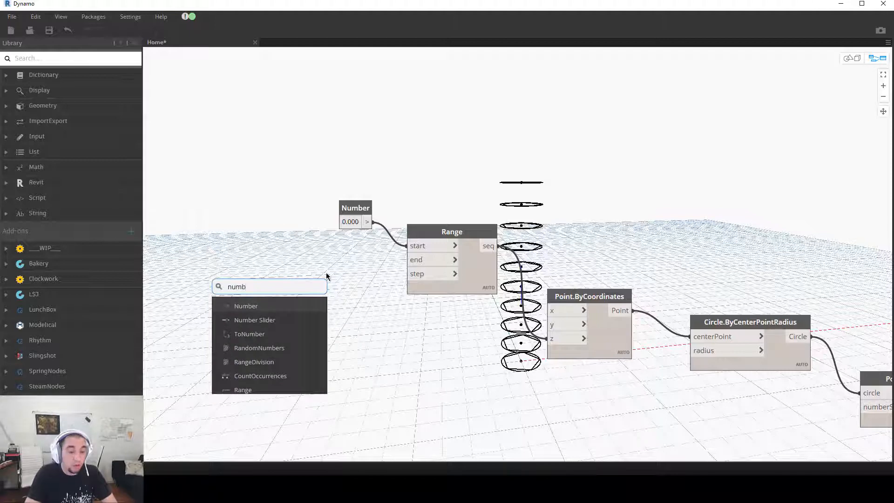
click(284, 305)
drag(291, 313, 408, 260)
drag(308, 269, 351, 249)
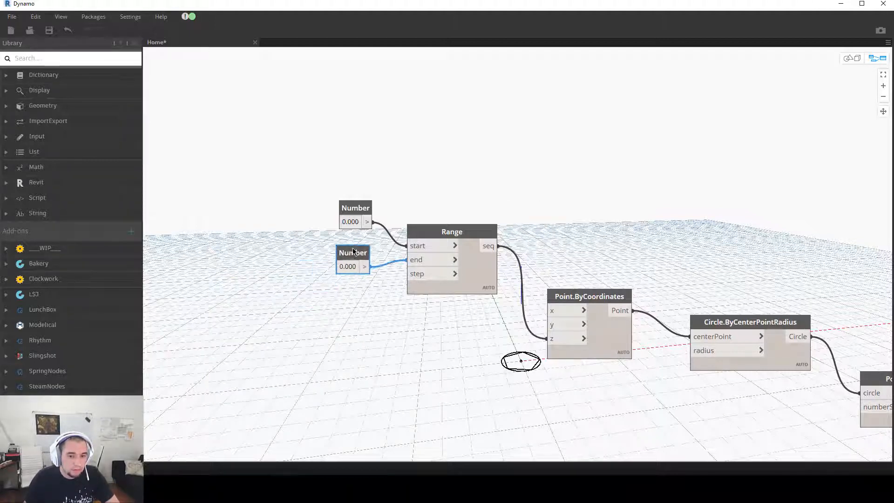
Step: Try 12 as the Range's end number, and settle on 8
click(343, 262)
text(12)
key(Return)
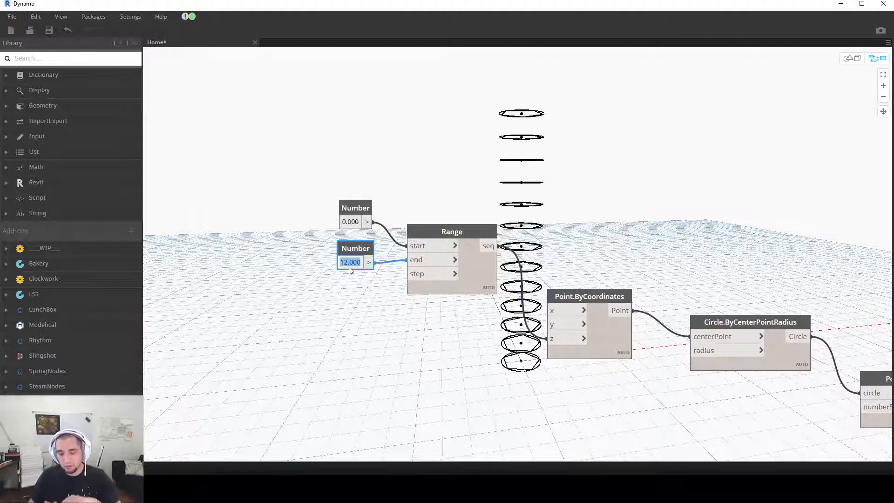
text(8)
key(Return)
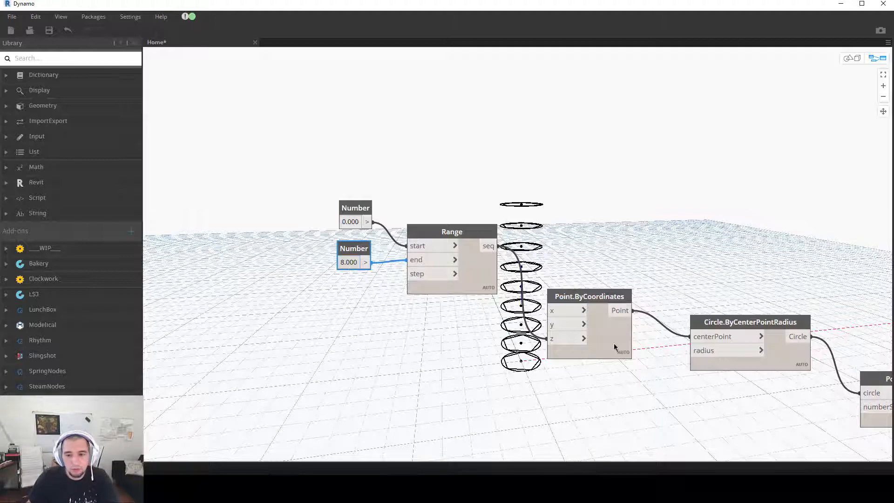
Step: Rearrange the graph, grouping the Number, Range and Point.ByCoordinates nodes above and moving the circle node to free space before its radius input
middle_drag(395, 351, 362, 323)
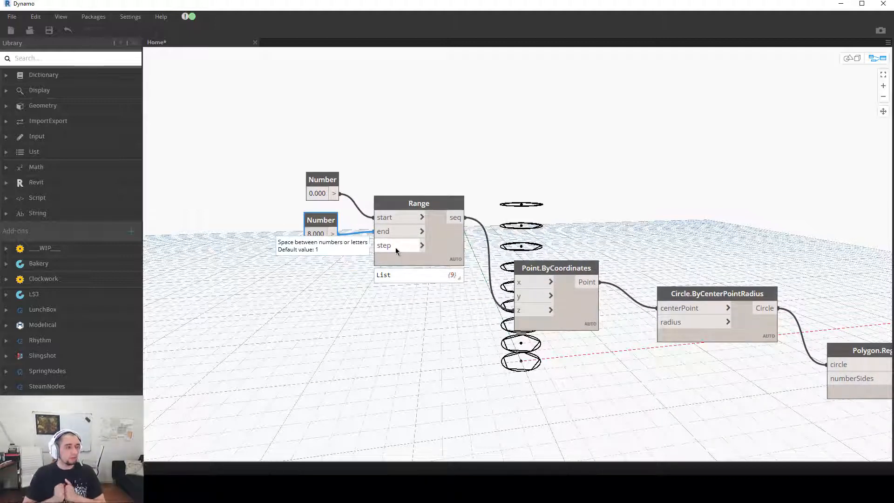
click(406, 363)
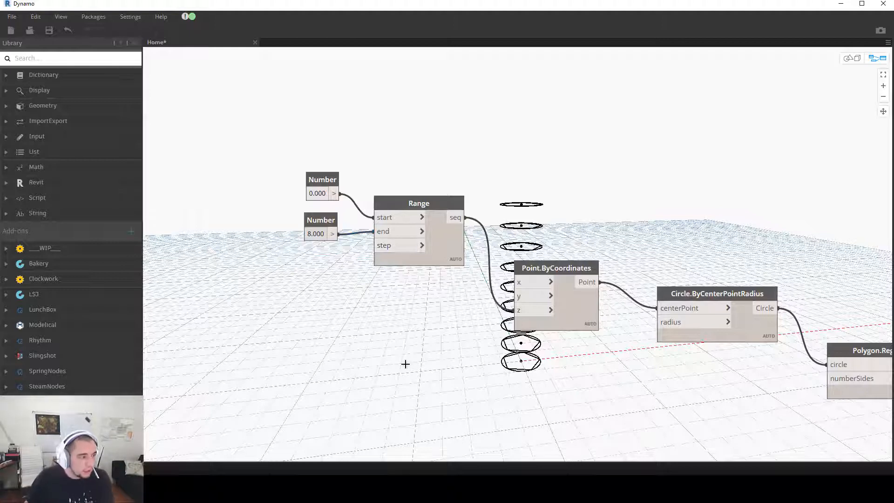
scroll(403, 370, down, 2)
middle_drag(405, 368, 339, 342)
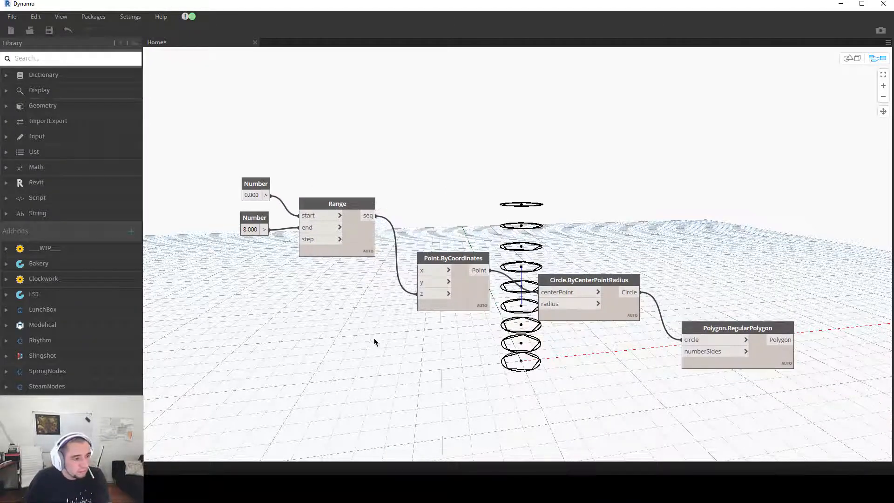
drag(581, 286, 593, 300)
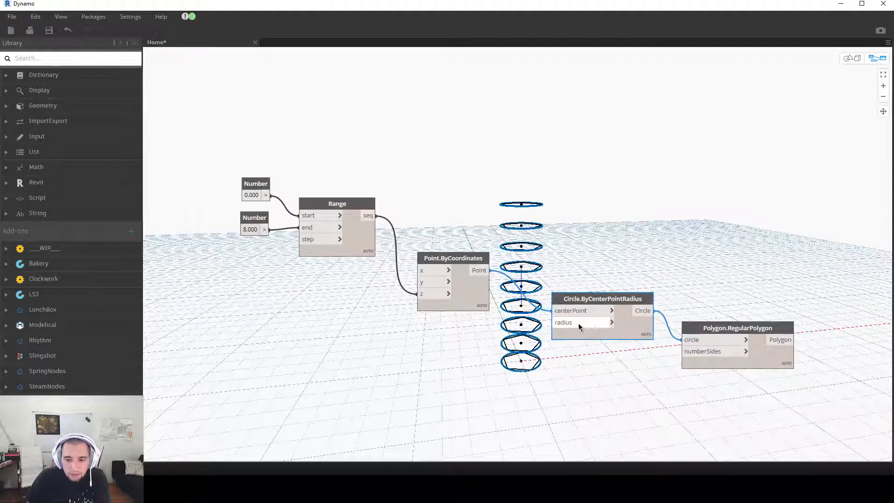
middle_drag(504, 439, 504, 376)
drag(464, 198, 448, 153)
drag(364, 221, 241, 107)
drag(467, 266, 242, 102)
middle_drag(316, 200, 361, 278)
drag(381, 216, 343, 107)
drag(649, 315, 656, 321)
middle_drag(491, 355, 473, 317)
Step: Add a Number Slider node and connect its output to the radius input of Circle.ByCenterPointRadius
click(364, 306)
right_click(362, 306)
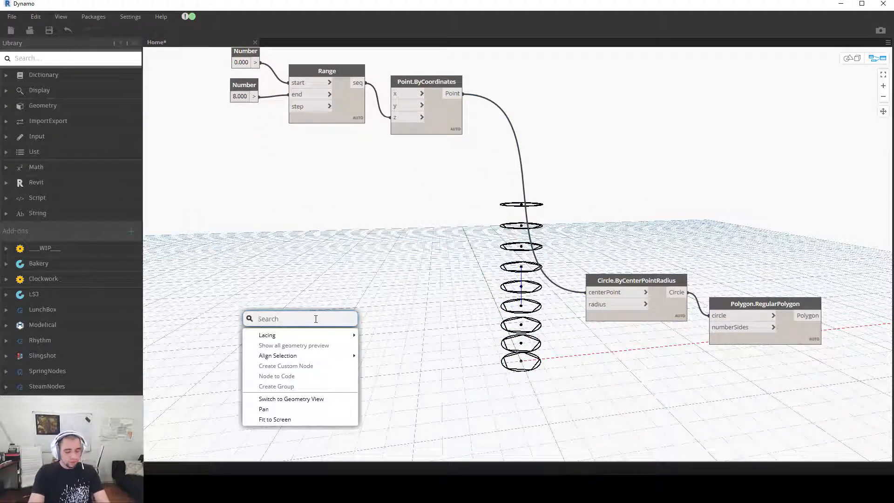
text(number)
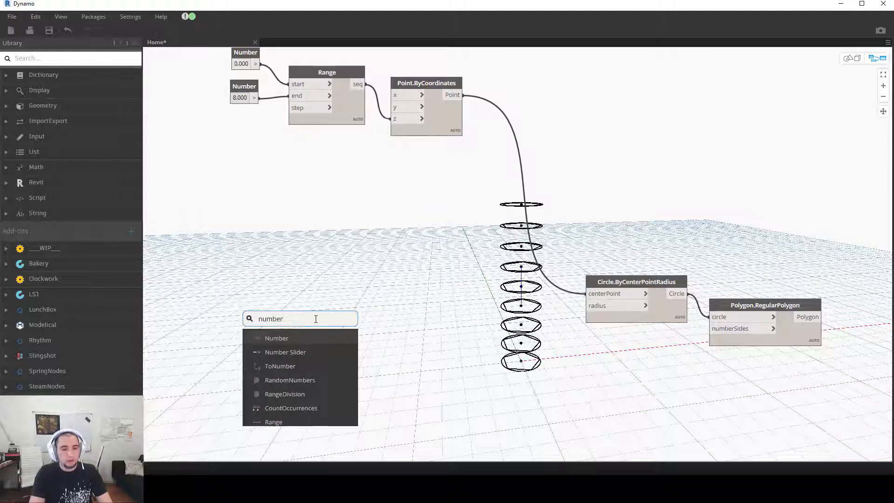
click(297, 352)
drag(324, 359, 265, 270)
click(333, 270)
click(586, 306)
Step: Set the Number Slider to 1, move it aside and disconnect it from the circle's radius input
click(235, 268)
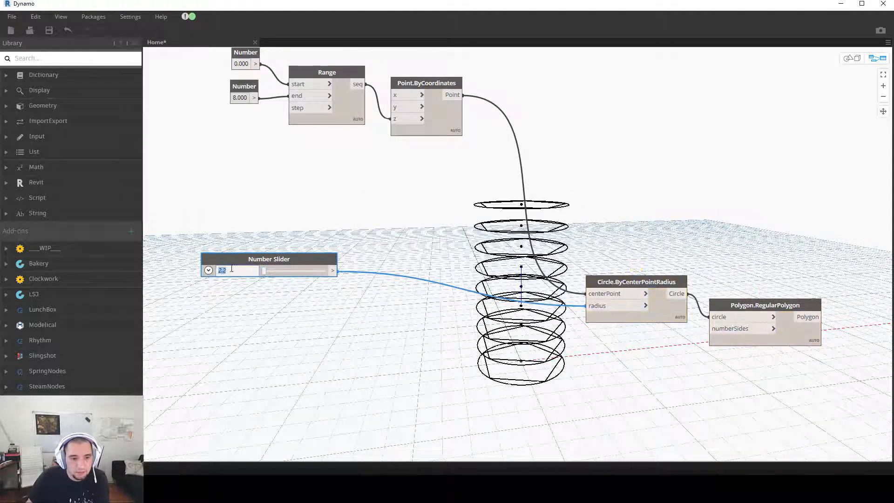
text(1)
key(Return)
drag(329, 258, 300, 293)
click(626, 307)
click(476, 346)
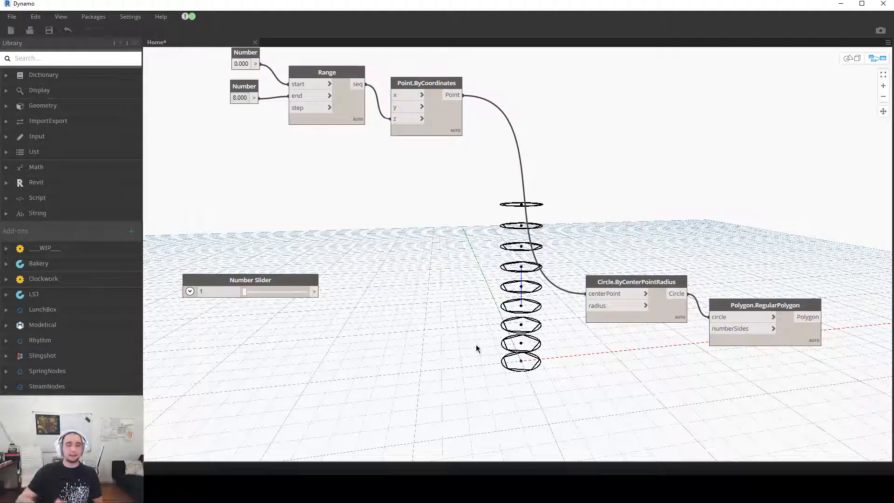
Step: Add a Sequence node, feeding the Number Slider into start and its seq output into the circle's radius, and raise the circle node
right_click(428, 329)
text(sequenc)
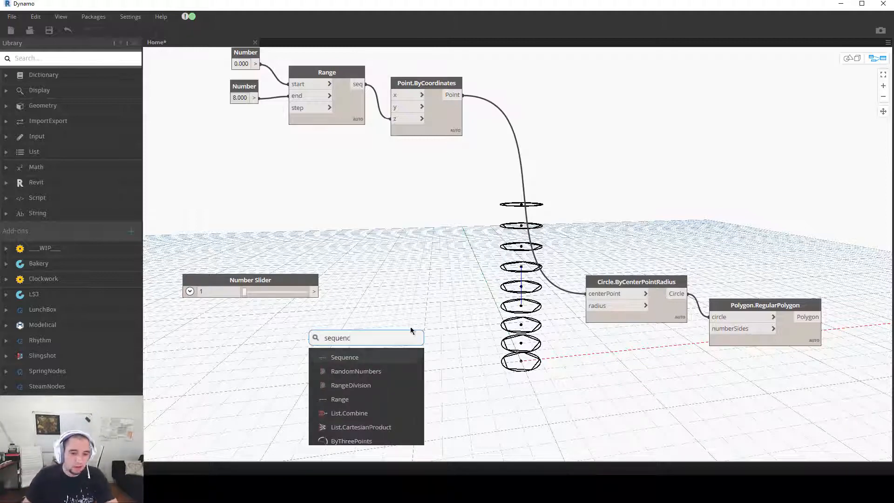
click(378, 357)
drag(406, 365, 417, 227)
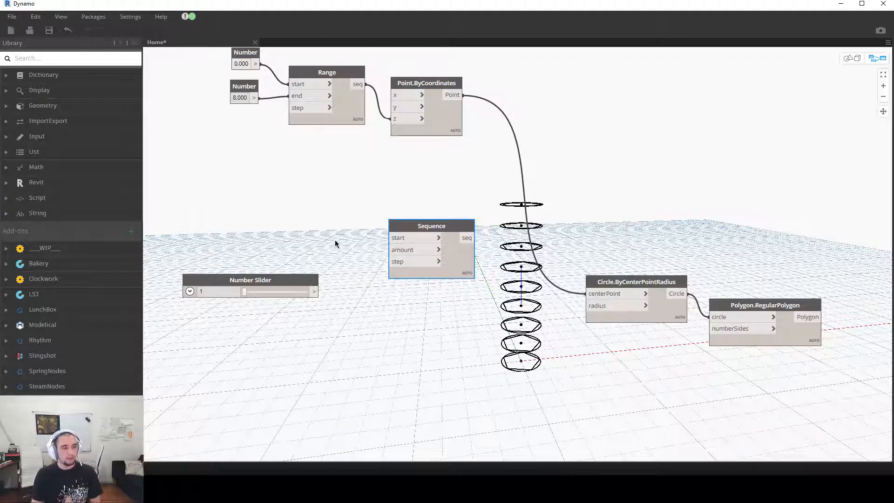
click(317, 291)
drag(471, 240, 588, 306)
drag(638, 280, 638, 191)
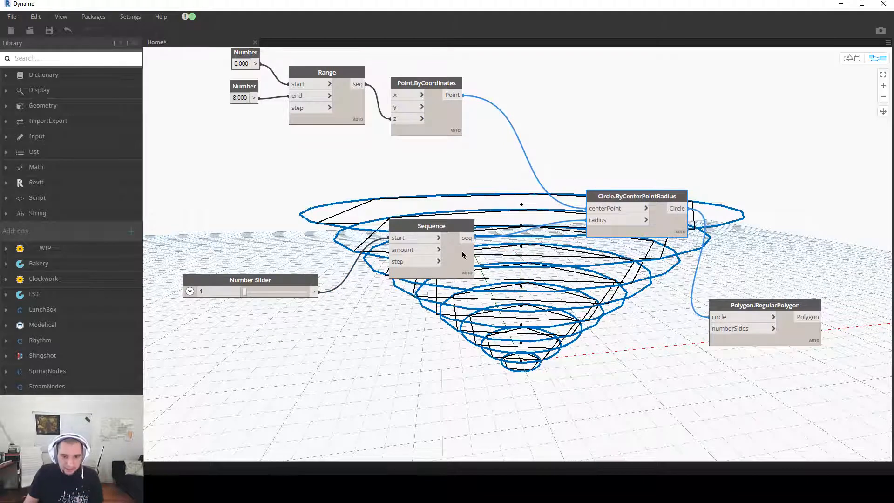
Step: Insert a List.Reverse node between the Sequence node's seq output and the circle's radius input
mouse_move(463, 255)
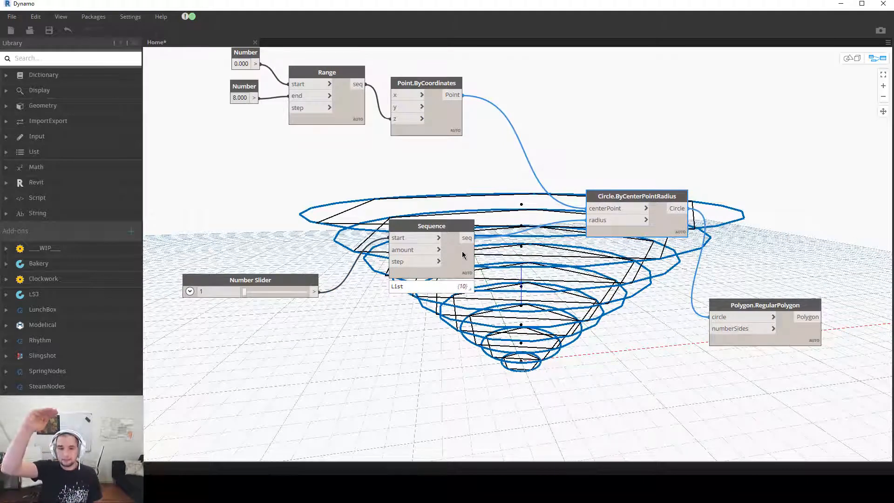
middle_drag(598, 343, 542, 362)
right_click(543, 389)
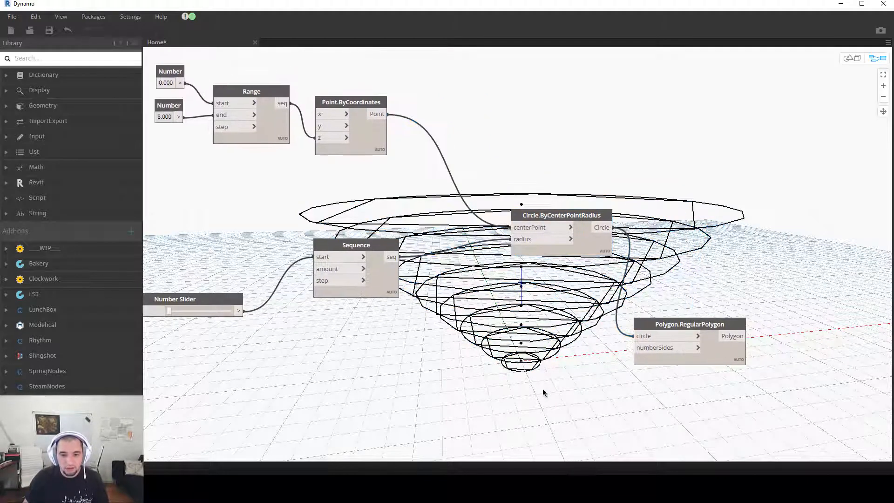
text(list.reverse)
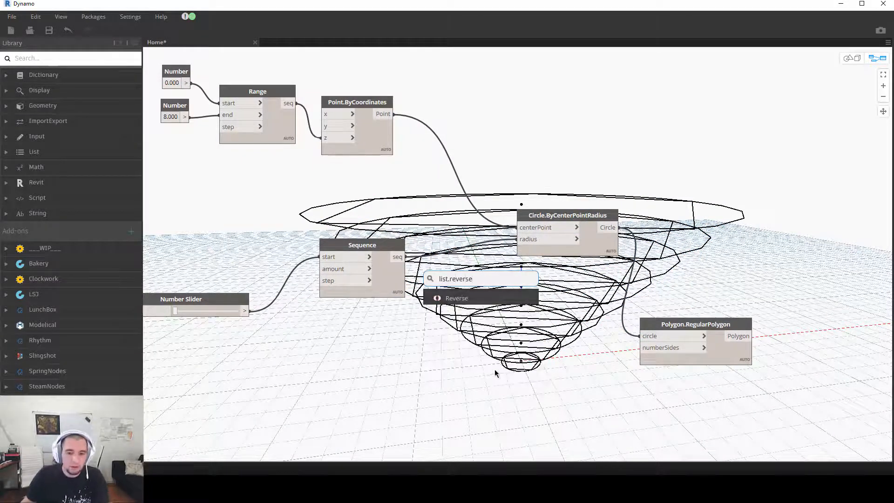
click(467, 299)
drag(402, 256, 472, 317)
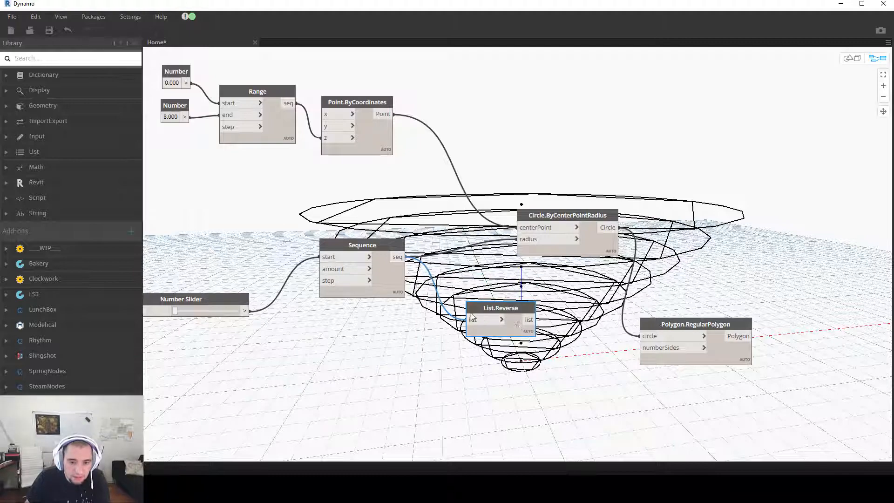
drag(532, 320, 519, 239)
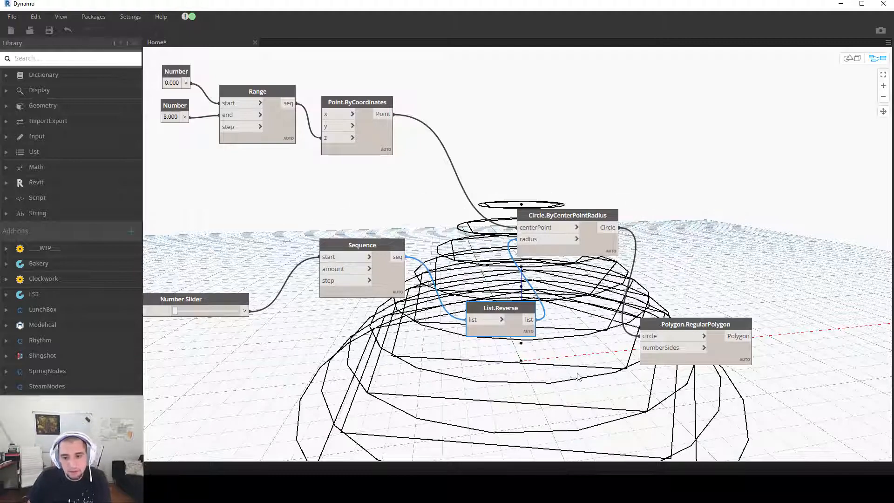
Step: Spread out the polygon and circle nodes and line up List.Reverse beside the Sequence node
scroll(578, 377, down, 3)
scroll(744, 216, up, 2)
scroll(744, 216, down, 1)
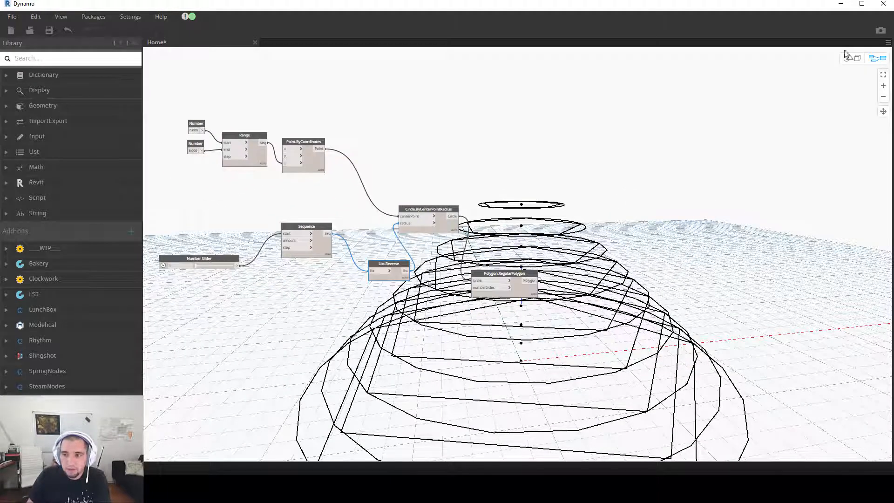
drag(507, 275, 631, 254)
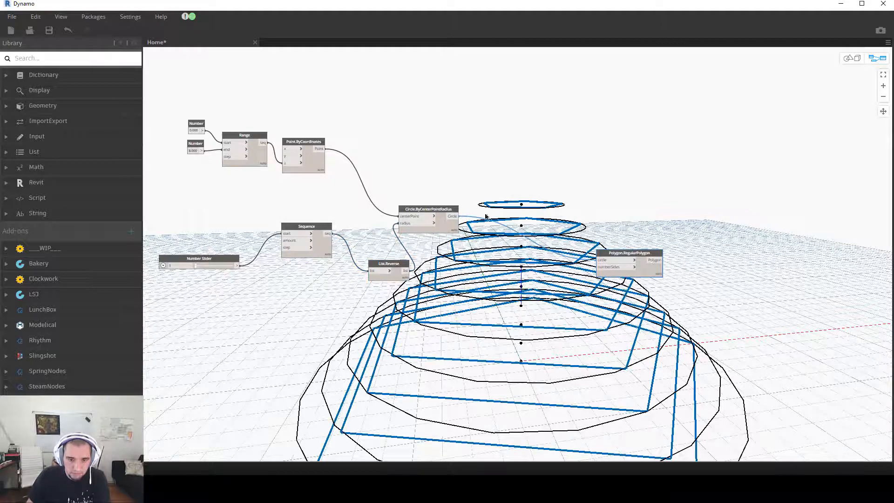
drag(442, 209, 525, 222)
drag(396, 264, 392, 234)
middle_drag(430, 282, 521, 278)
scroll(456, 232, up, 3)
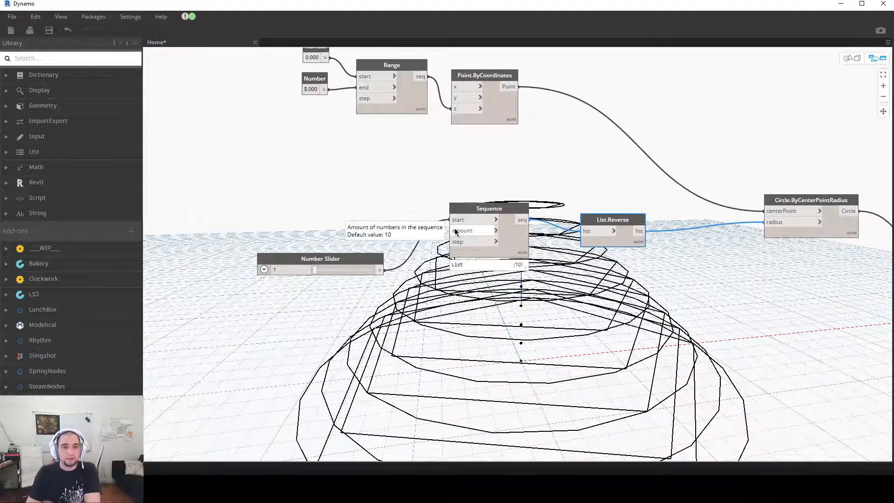
Step: Check the Range node's output list and connect the Range's end Number node to the Sequence node's amount input
scroll(541, 355, down, 3)
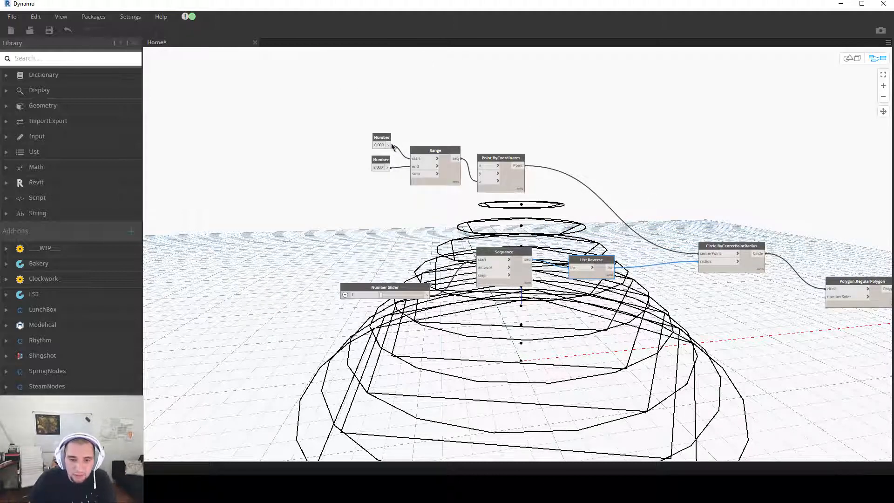
drag(384, 162, 385, 171)
scroll(431, 173, up, 2)
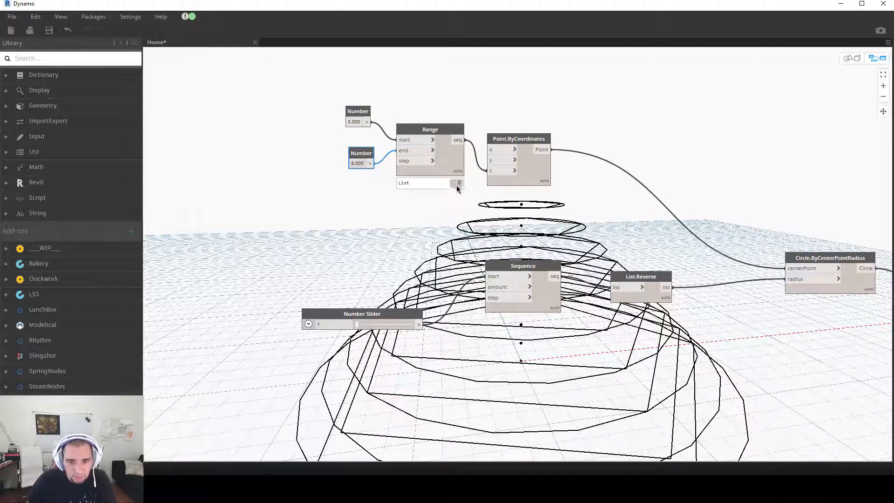
mouse_move(457, 186)
click(457, 185)
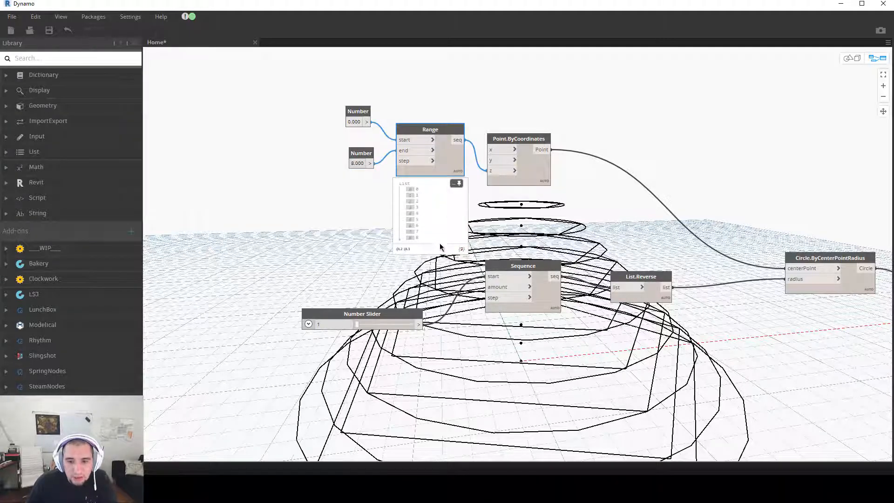
click(457, 184)
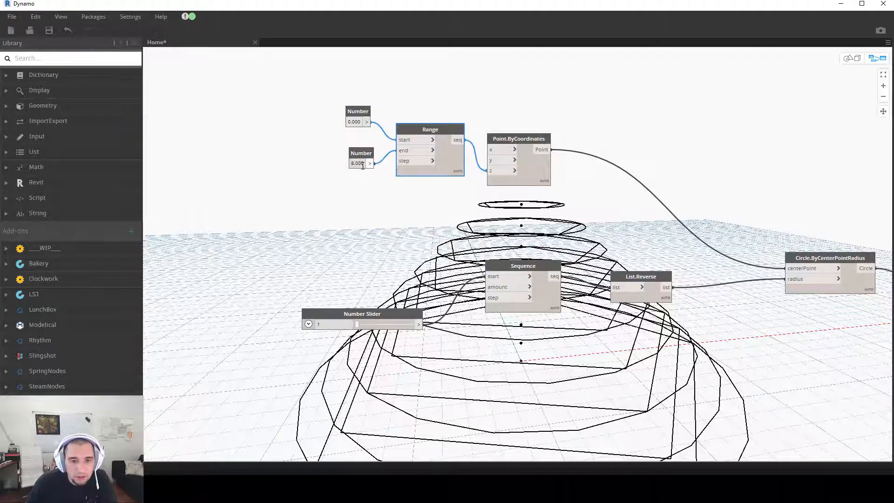
click(487, 287)
scroll(535, 237, down, 3)
scroll(483, 223, up, 3)
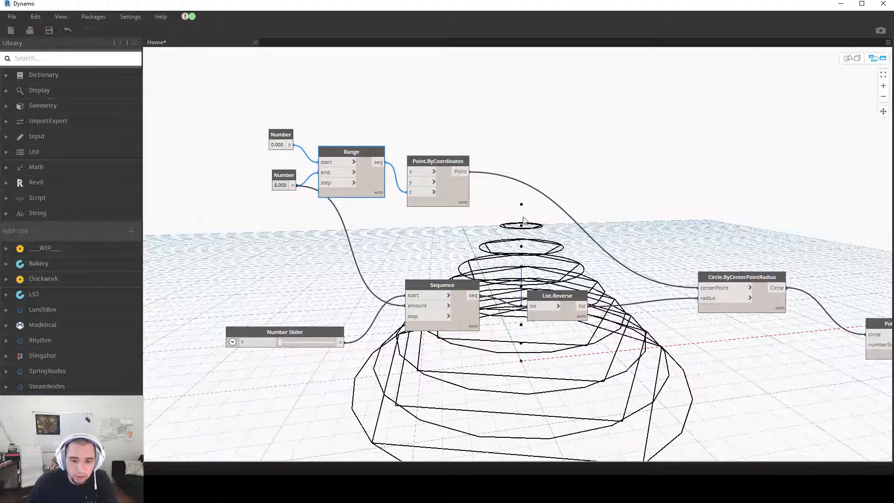
Step: Compare the output lists of the Sequence and Range nodes in their previews
click(280, 185)
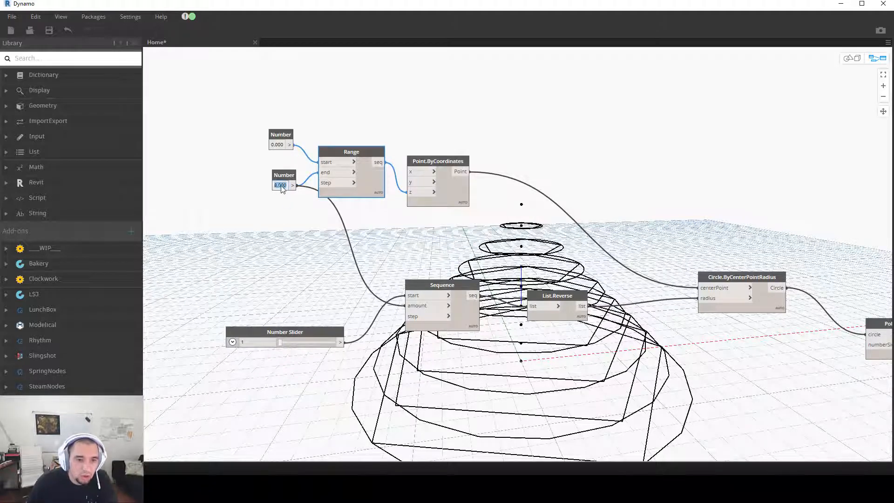
click(473, 323)
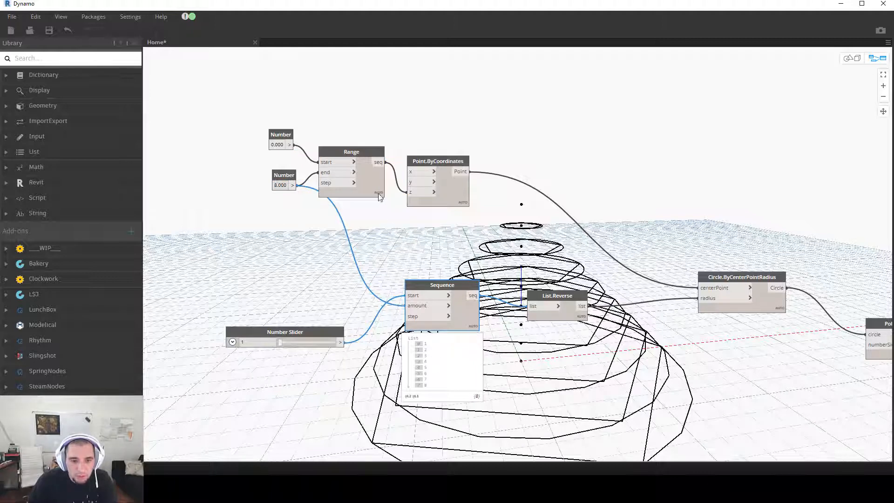
click(373, 182)
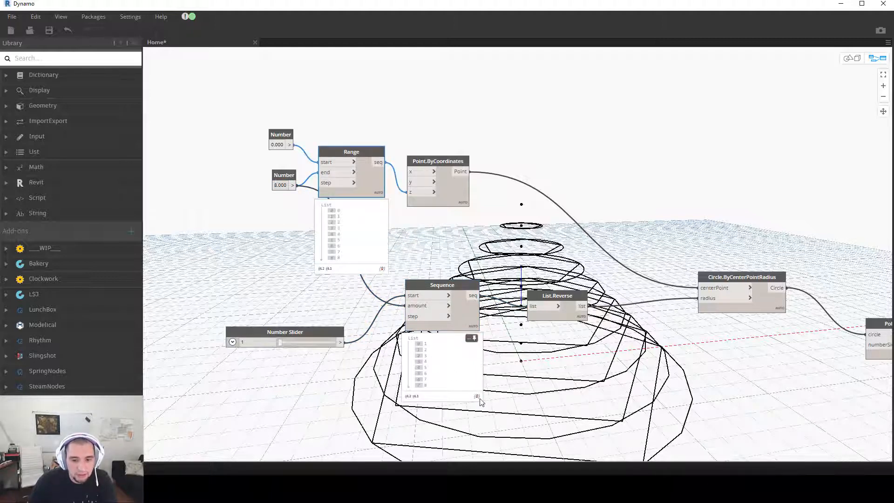
click(470, 322)
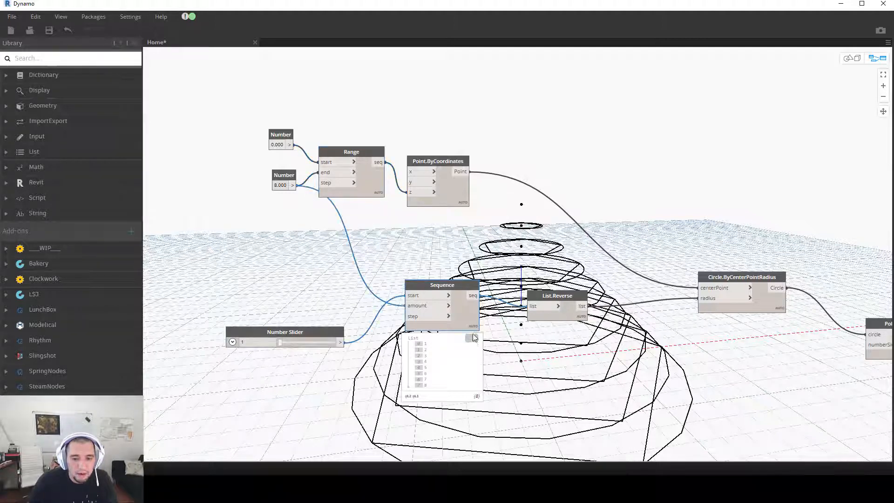
Step: Add a Code Block containing a+1; between the Range's end Number node and the Sequence node
click(408, 251)
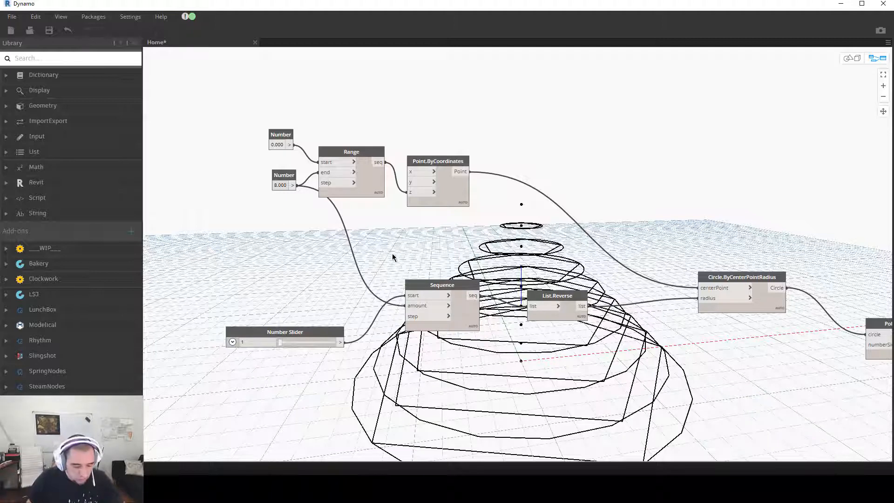
double_click(381, 249)
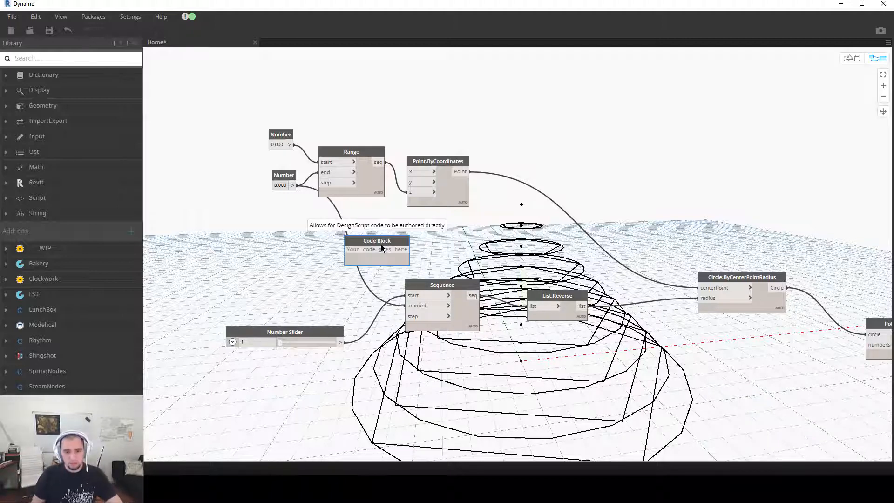
text(a+1;)
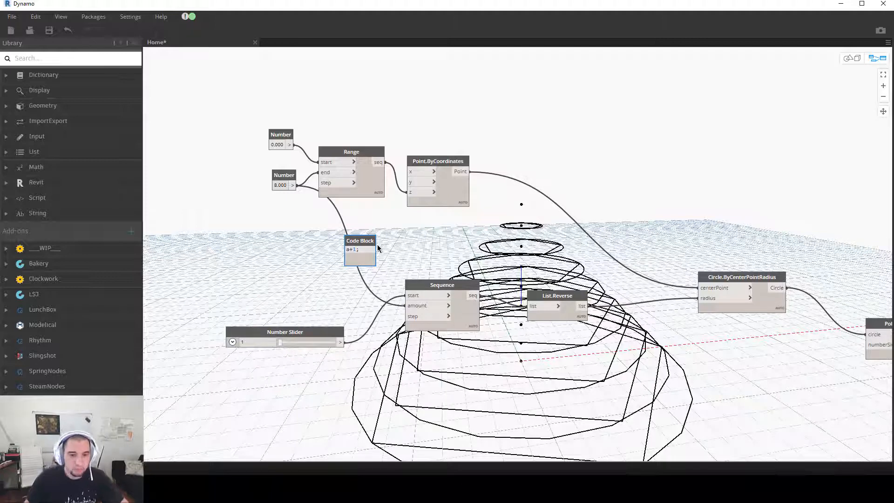
click(393, 246)
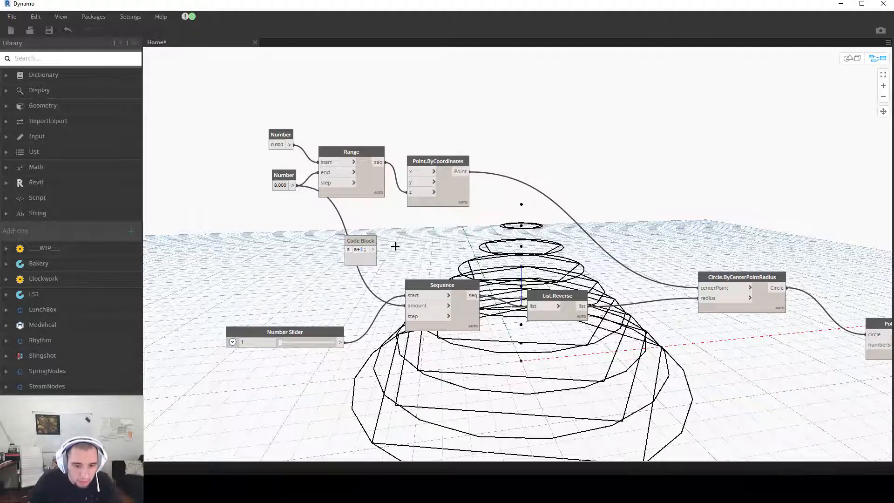
Step: Route the Range's end Number through the a+1 Code Block into the Sequence node's amount input
click(298, 185)
click(348, 250)
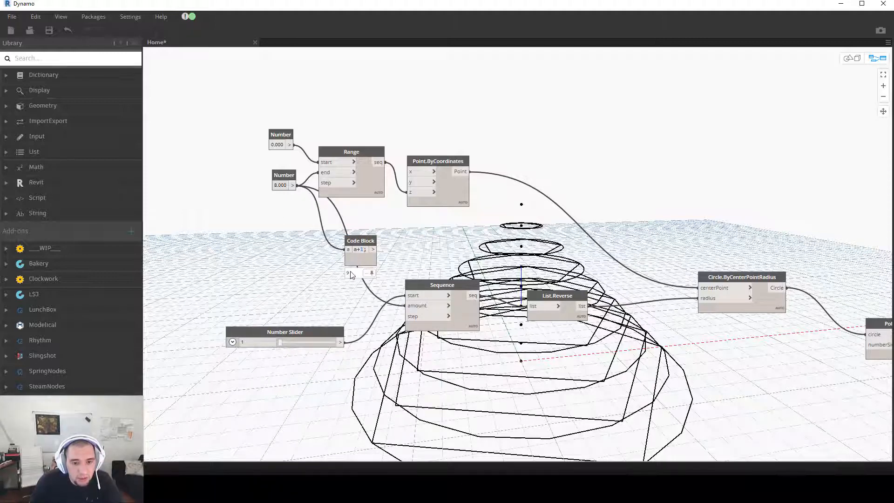
click(373, 249)
click(399, 306)
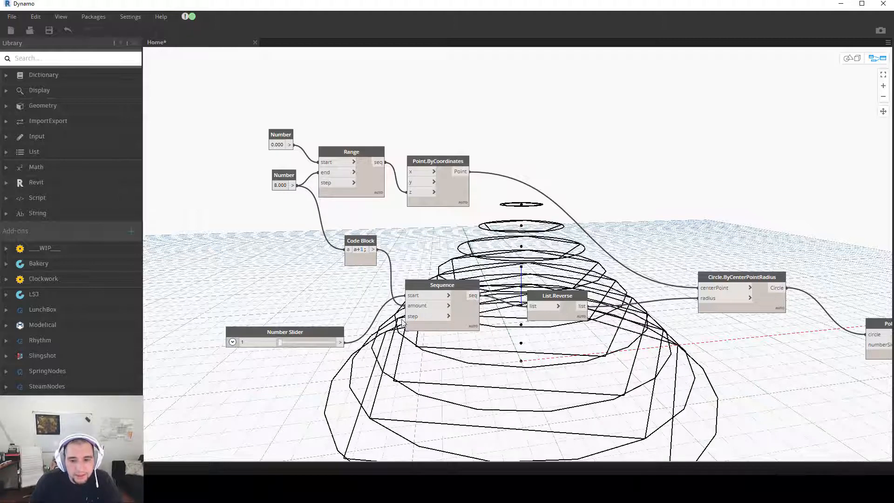
Step: Set the Range's end Number to 12 and check the Sequence node's output list
click(280, 185)
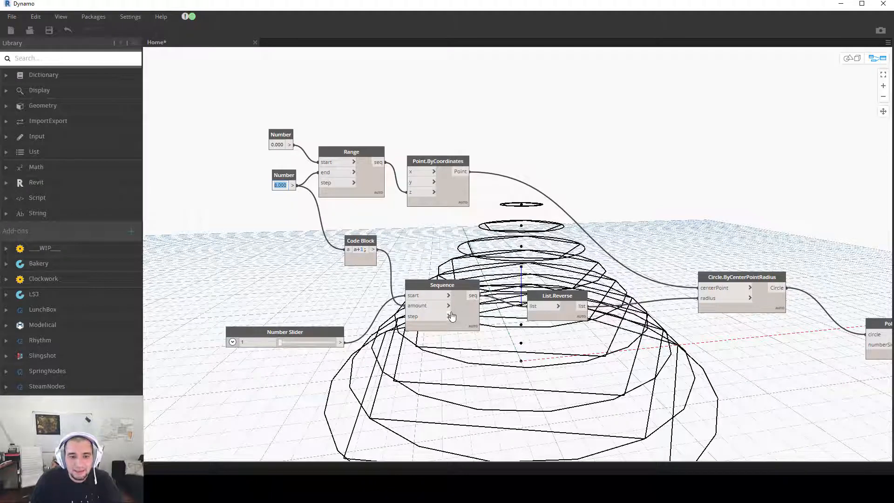
text(12)
key(Return)
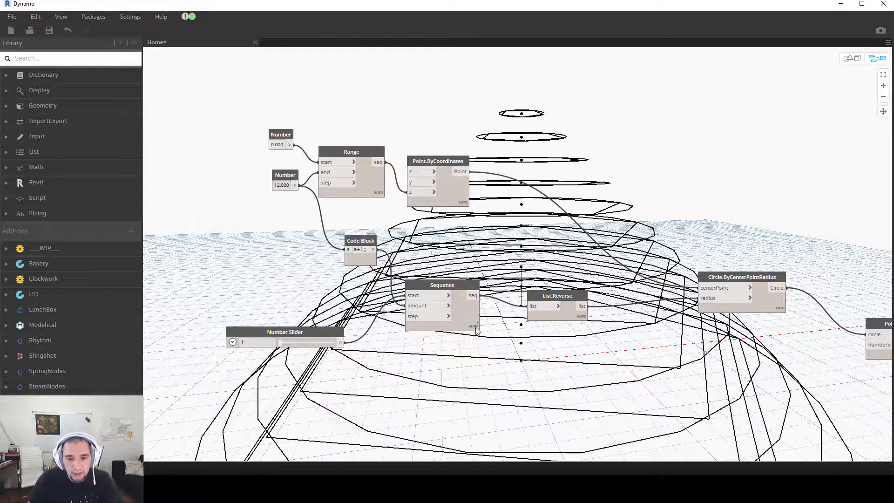
click(474, 339)
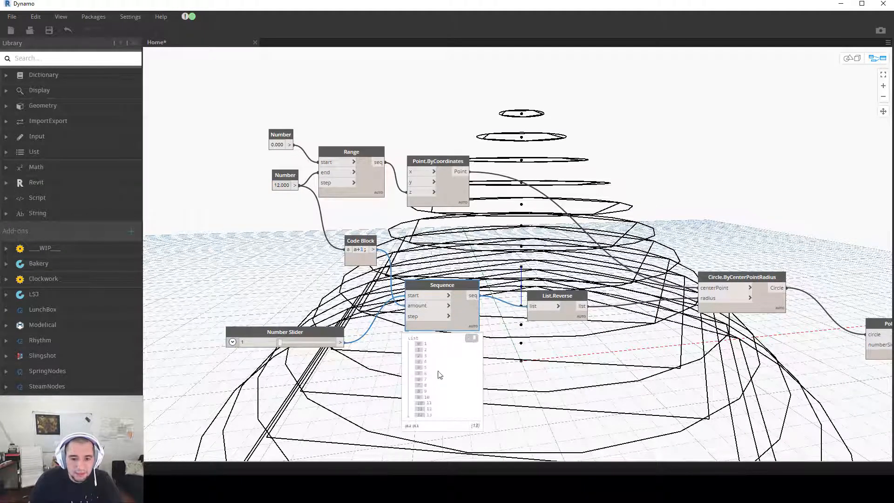
click(474, 340)
Step: Move the Circle.ByCenterPointRadius and Polygon.RegularPolygon nodes up to line them up with the rest of the graph
scroll(571, 274, down, 4)
middle_drag(577, 315, 441, 315)
scroll(590, 255, up, 2)
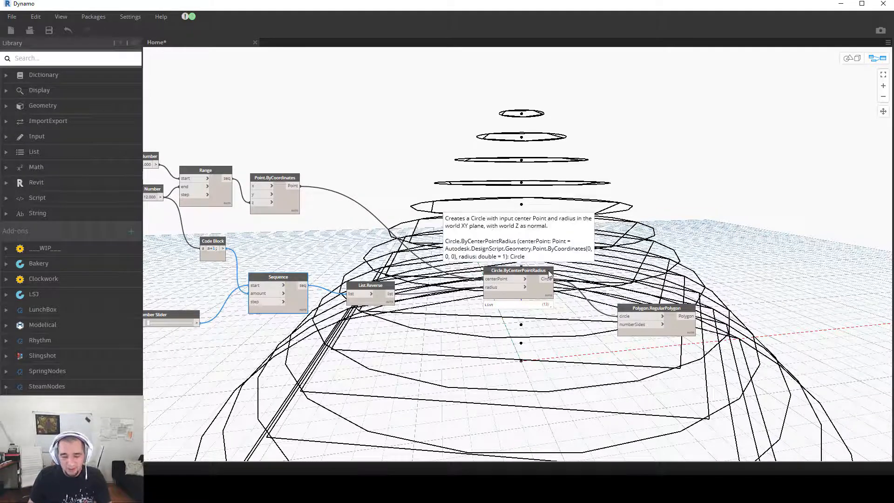
scroll(525, 280, down, 2)
drag(526, 279, 506, 247)
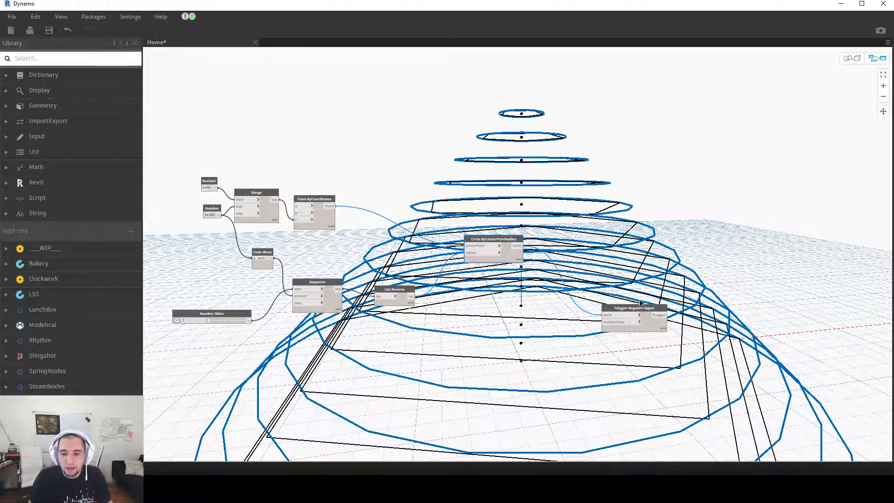
drag(638, 312, 620, 252)
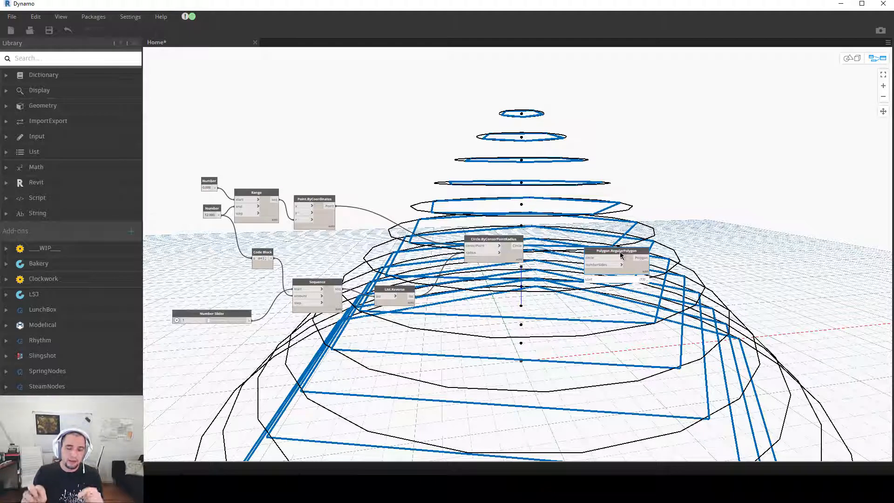
middle_drag(535, 385, 585, 308)
click(773, 254)
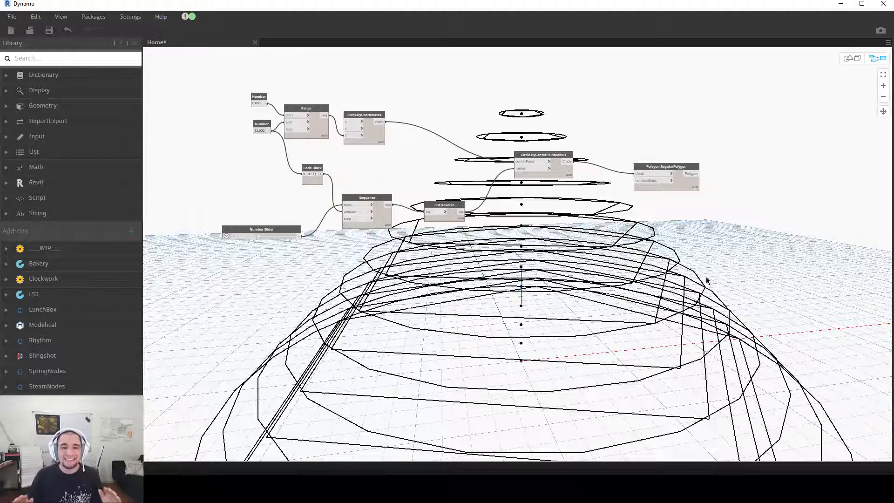
Step: Move the Number Slider up beside the Sequence node and inspect the Sequence's output list
drag(287, 238, 301, 216)
scroll(346, 221, up, 2)
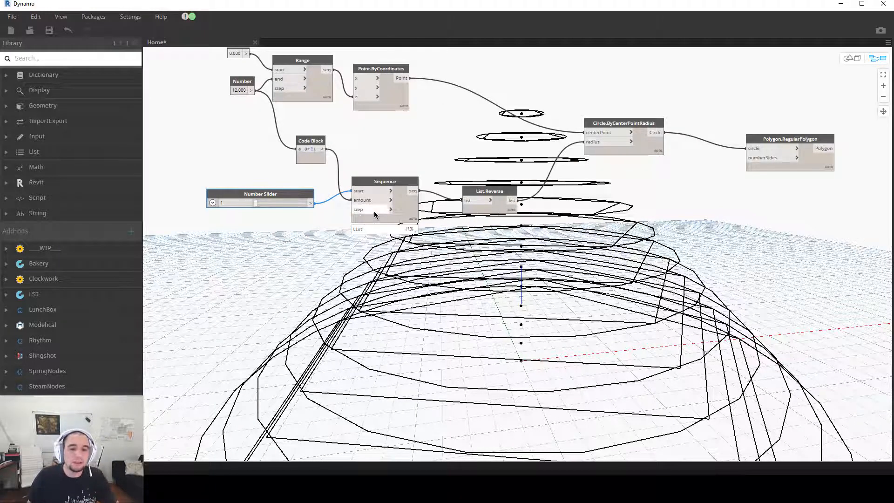
click(414, 231)
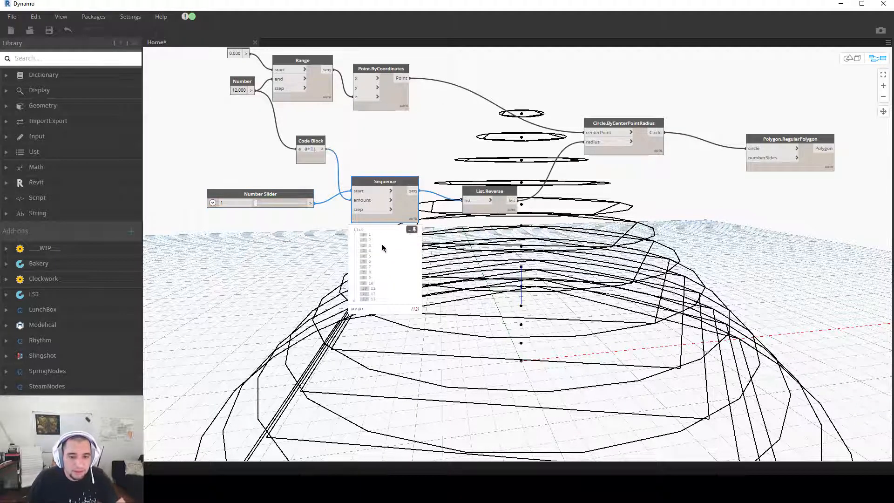
click(242, 205)
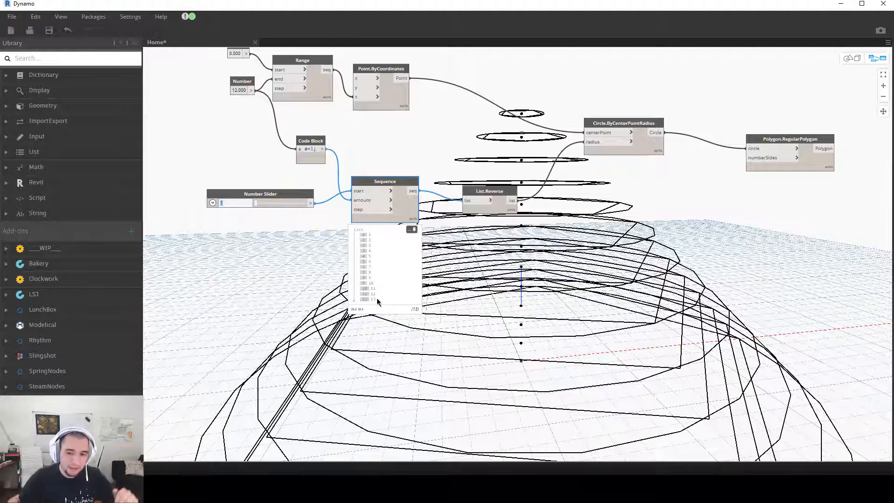
click(415, 230)
click(302, 249)
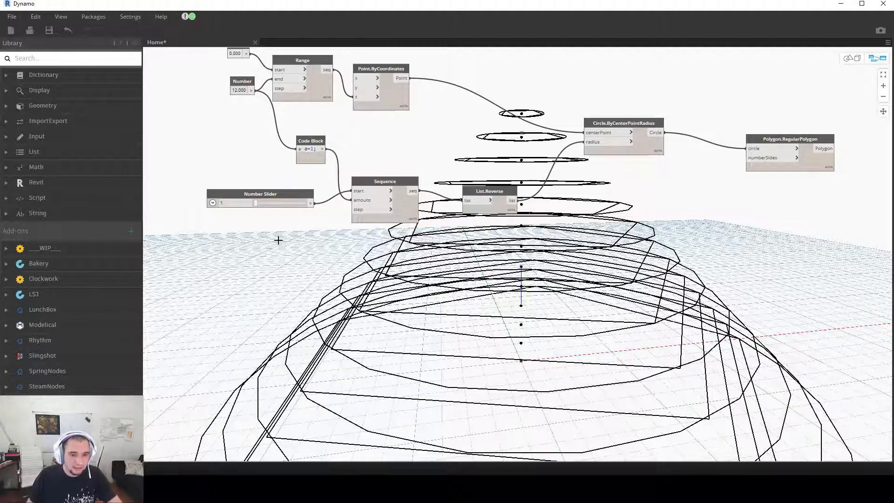
Step: Add a Number node with the value 0.5 and connect it to the Sequence node's step input
right_click(273, 245)
text(number)
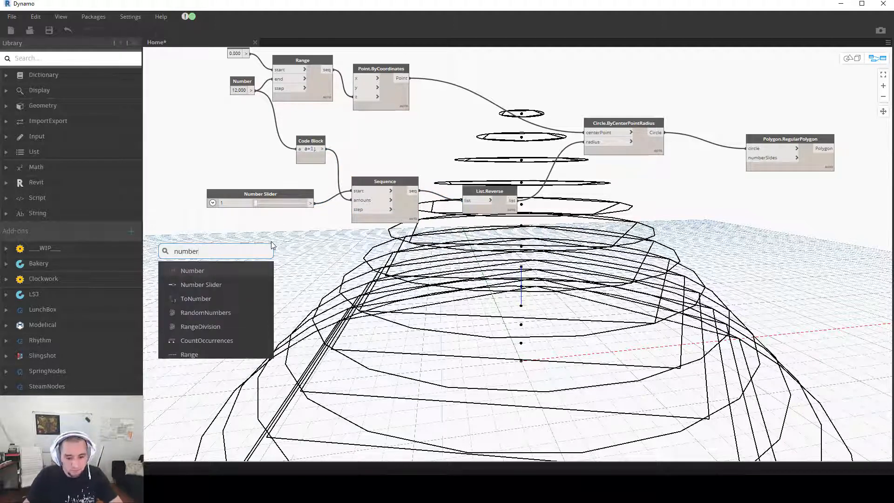
key(Return)
double_click(288, 256)
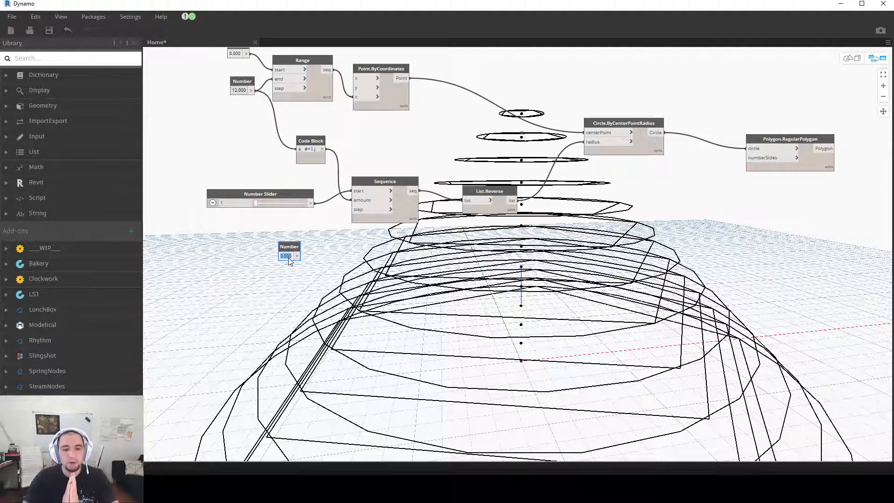
text(0.5)
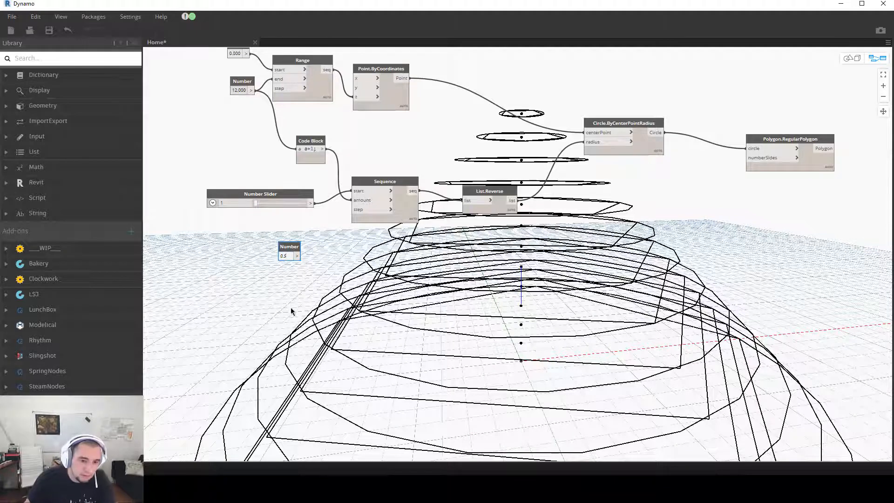
drag(297, 256, 352, 209)
double_click(321, 275)
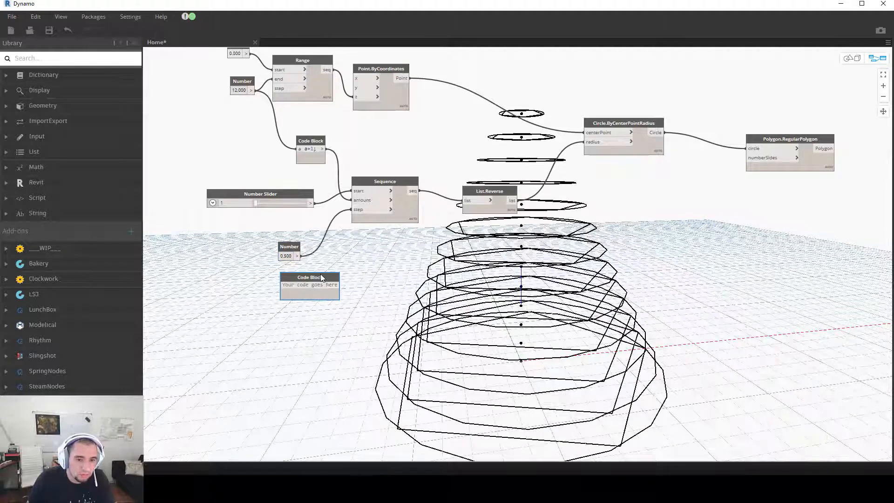
click(326, 275)
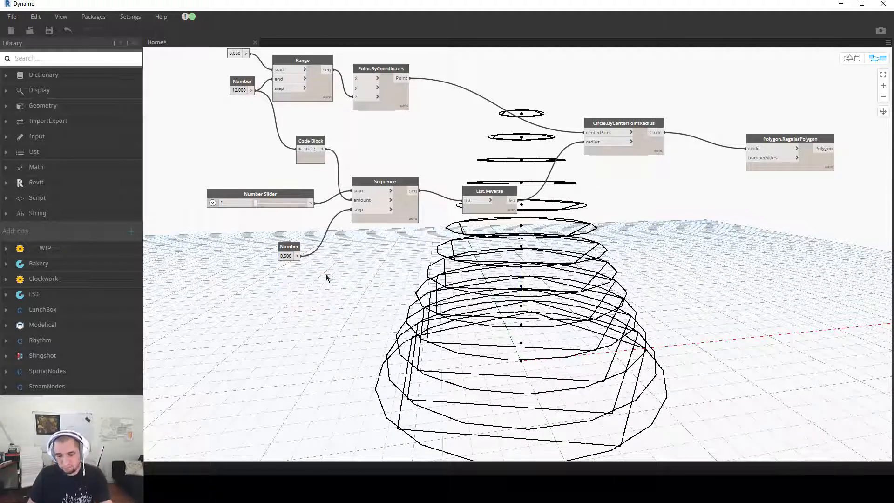
Step: Lower the Number Slider feeding the Sequence's start to 0
scroll(514, 290, down, 1)
middle_drag(514, 289, 412, 326)
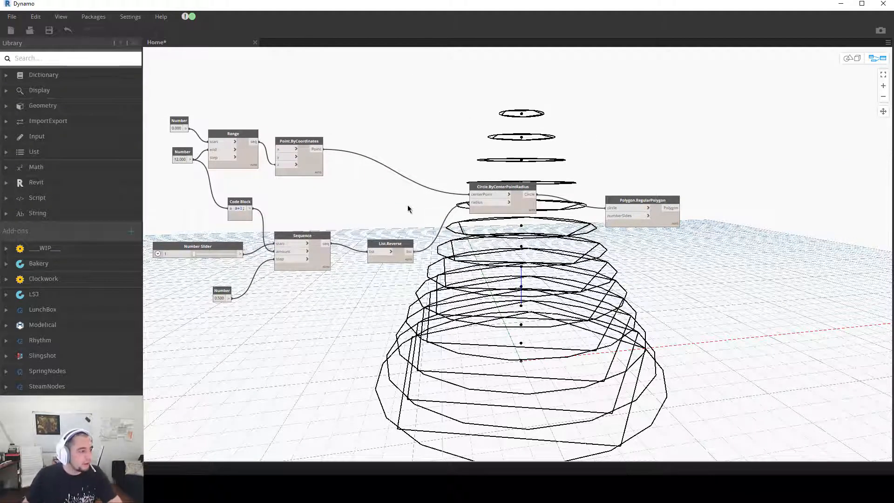
drag(197, 253, 162, 259)
click(173, 253)
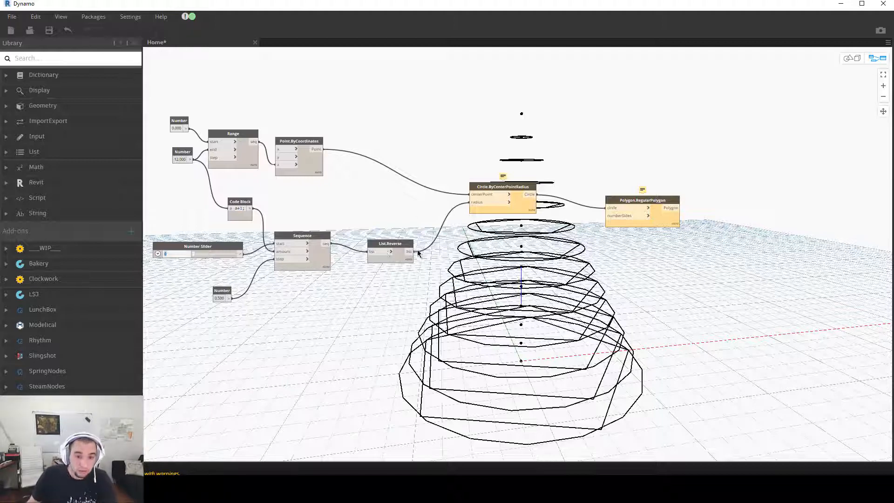
Step: Expand the Number Slider's range settings and set its minimum to 0.1
scroll(205, 255, up, 5)
click(311, 249)
click(374, 266)
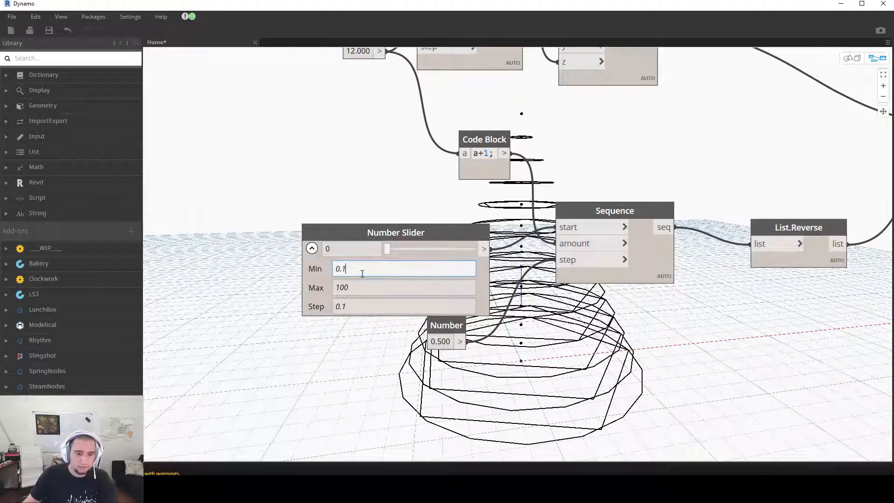
key(Return)
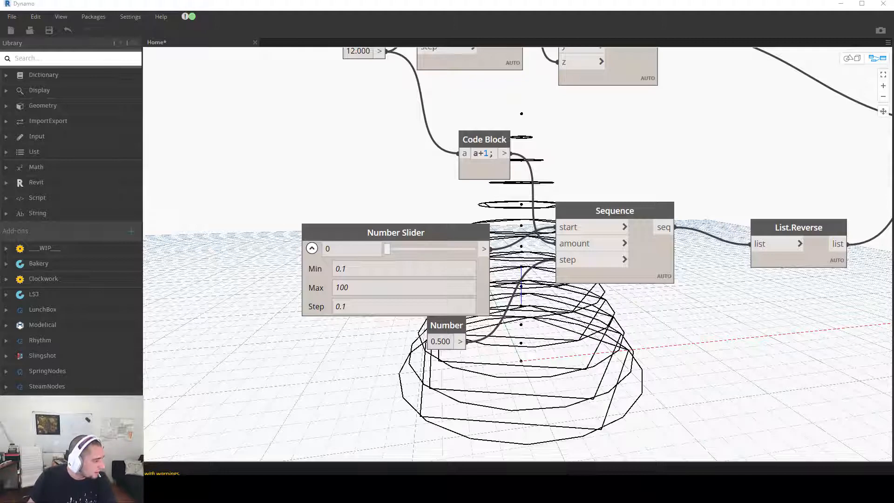
Step: Set the Number Slider's maximum to 2 and its step to 0.01
click(363, 287)
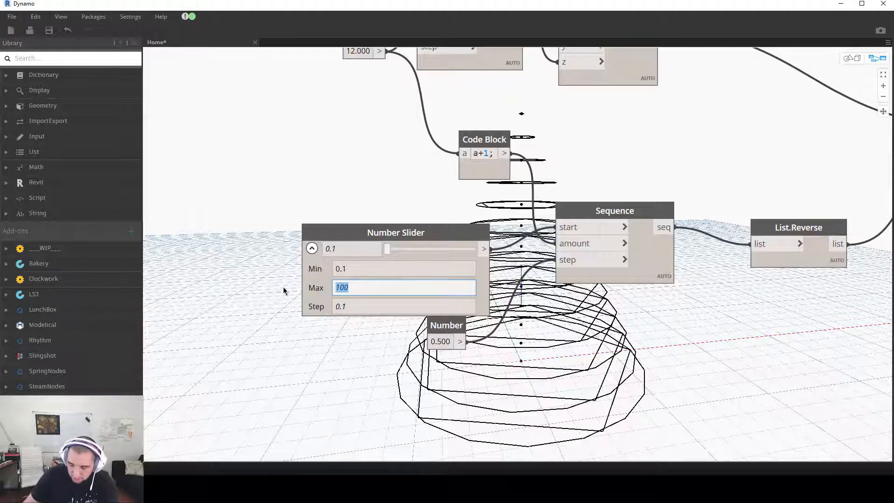
text(2)
key(Return)
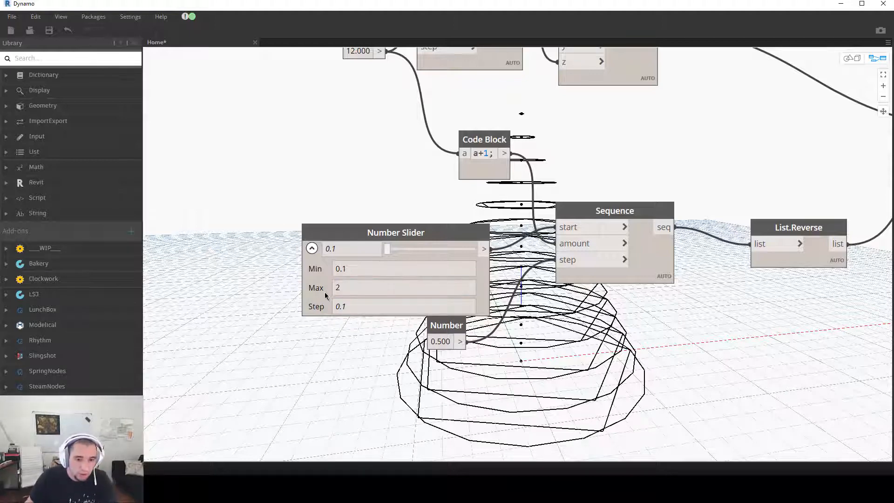
double_click(344, 308)
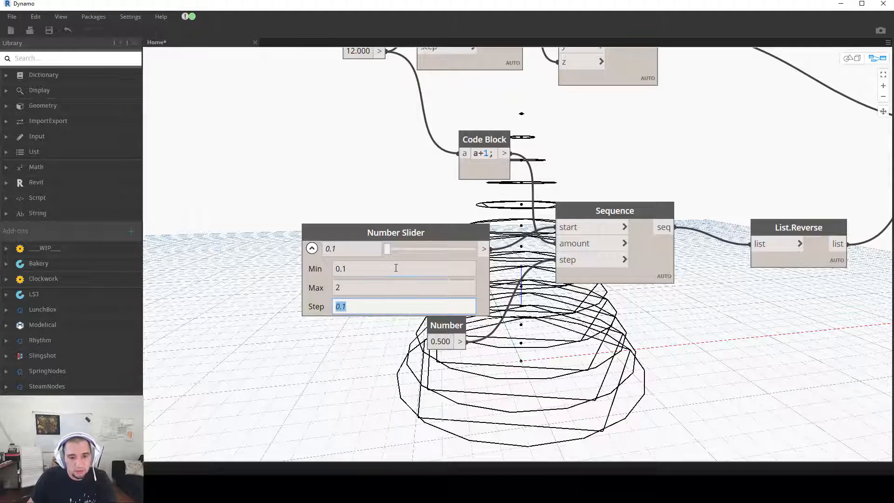
text(0.01)
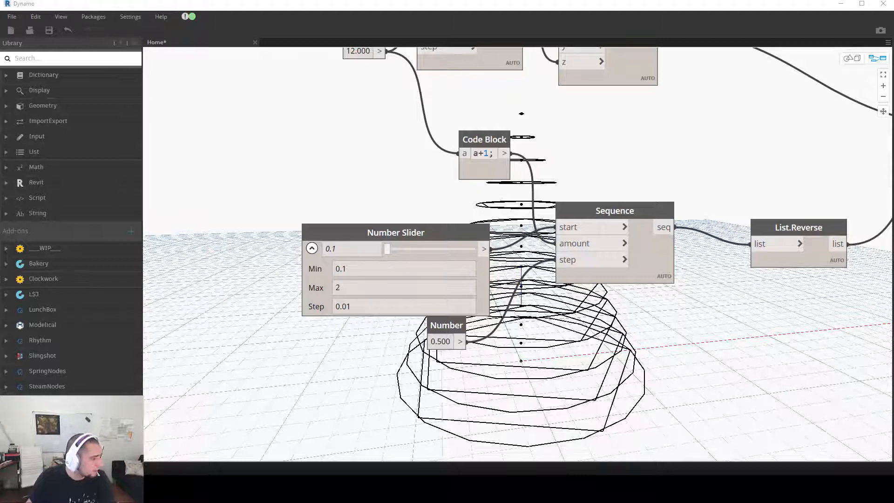
Step: Set the Number Slider's maximum to 10 and its step to 0.1
click(371, 292)
text(10)
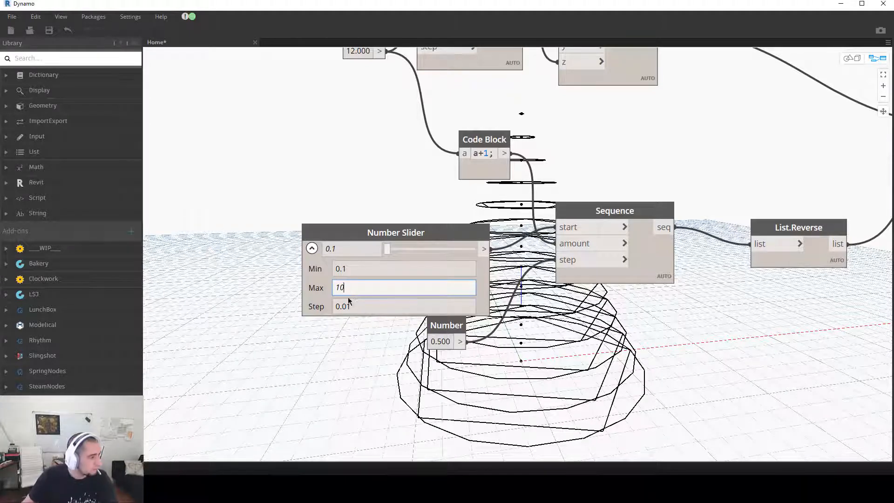
key(Tab)
text(0.1)
key(Return)
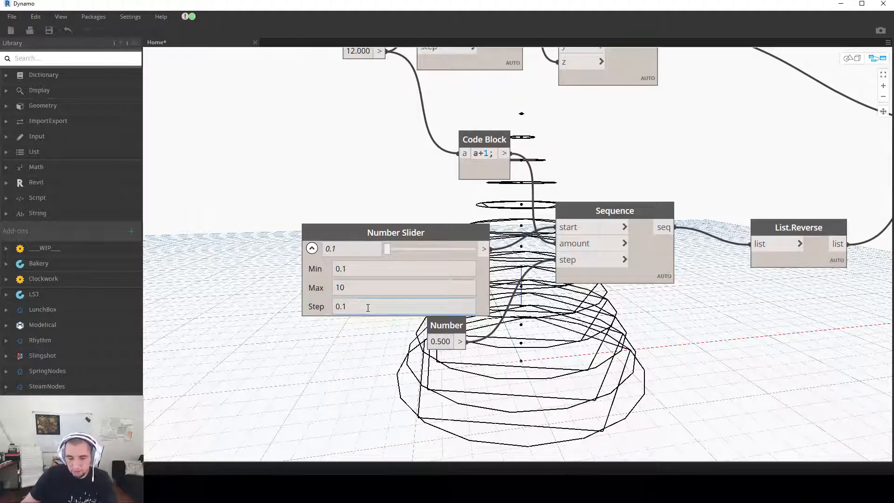
Step: Try a larger starting radius on the Number Slider, return it to 0.1 and collapse its range settings
middle_drag(585, 346, 417, 371)
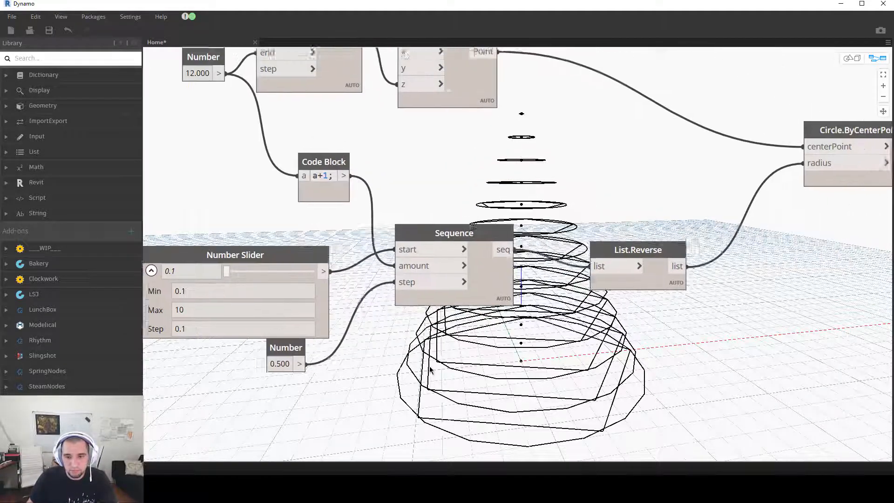
mouse_move(218, 273)
mouse_down()
mouse_move(308, 278)
mouse_move(212, 276)
mouse_up()
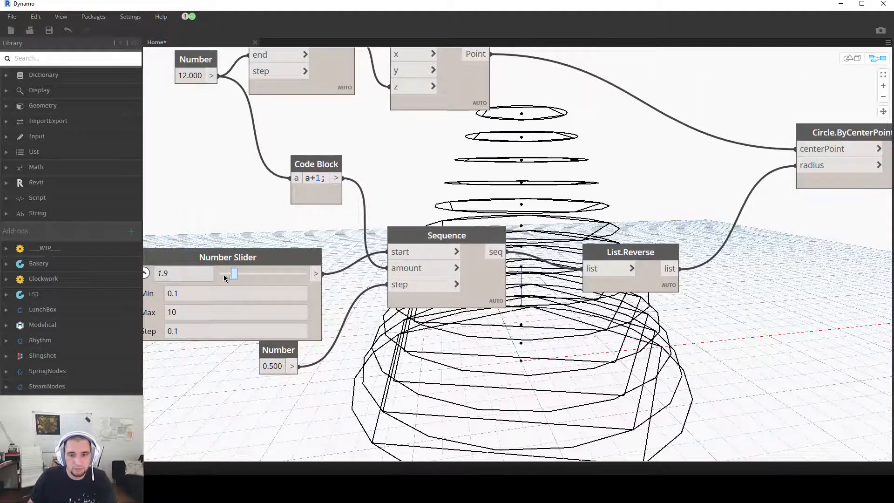
middle_drag(220, 375, 240, 370)
click(201, 268)
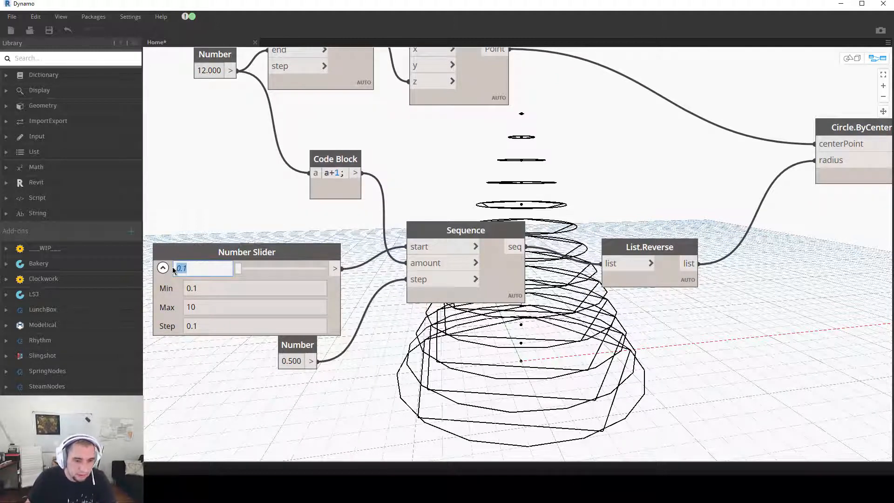
click(162, 268)
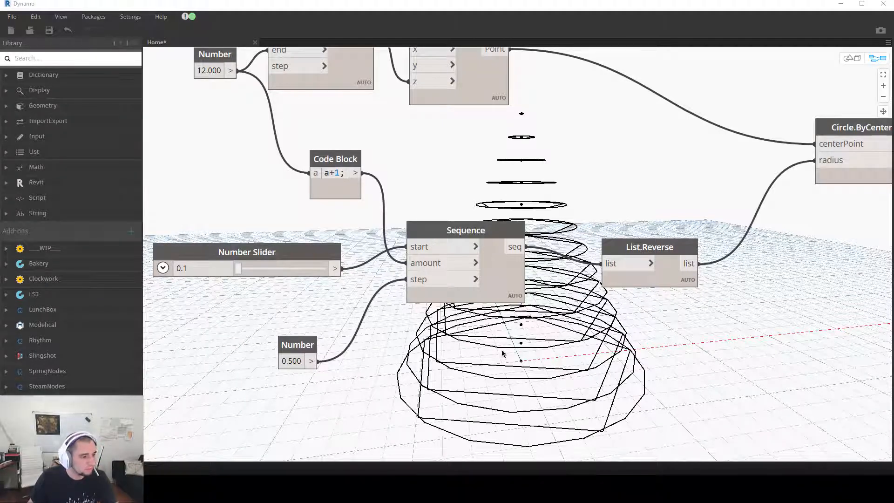
Step: Shift the Polygon.RegularPolygon node slightly and add an Integer Slider node below List.Reverse
scroll(513, 298, down, 3)
middle_drag(498, 313, 351, 326)
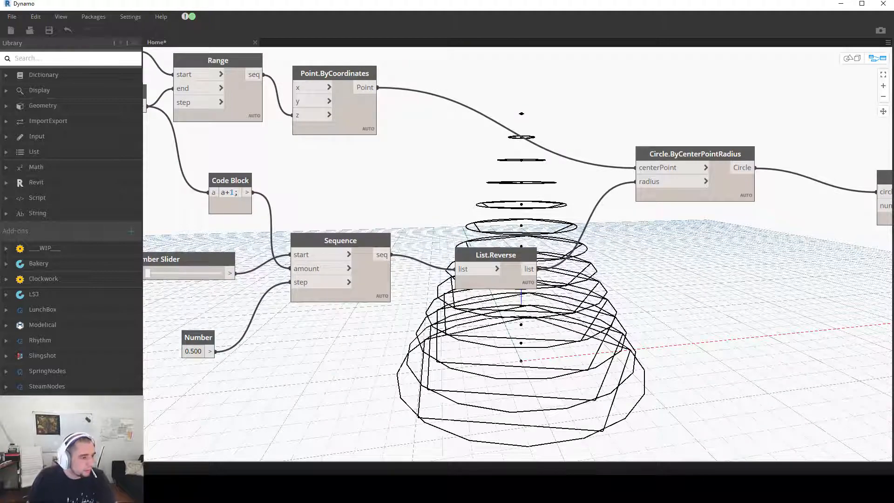
middle_drag(653, 255, 385, 289)
click(686, 216)
drag(689, 214, 695, 202)
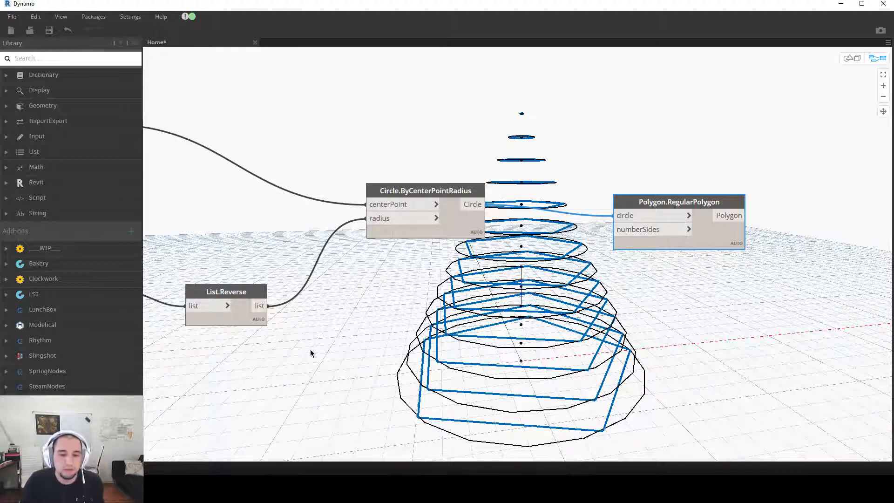
right_click(335, 329)
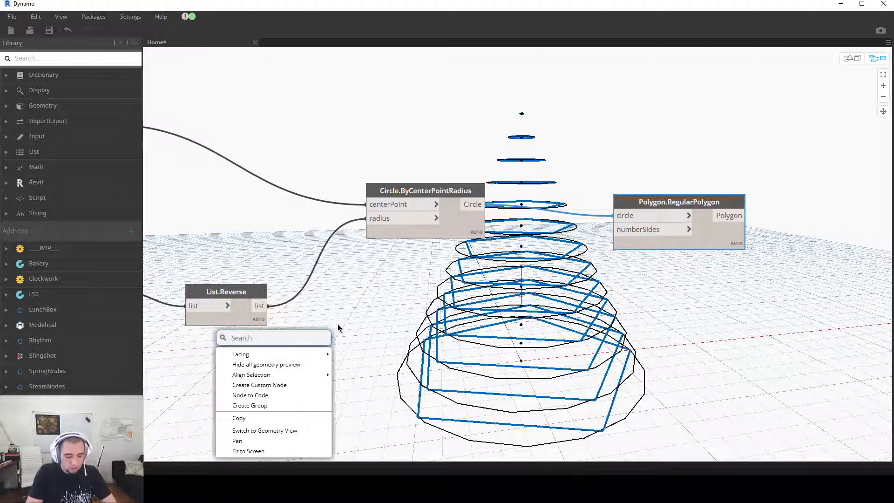
text(slider)
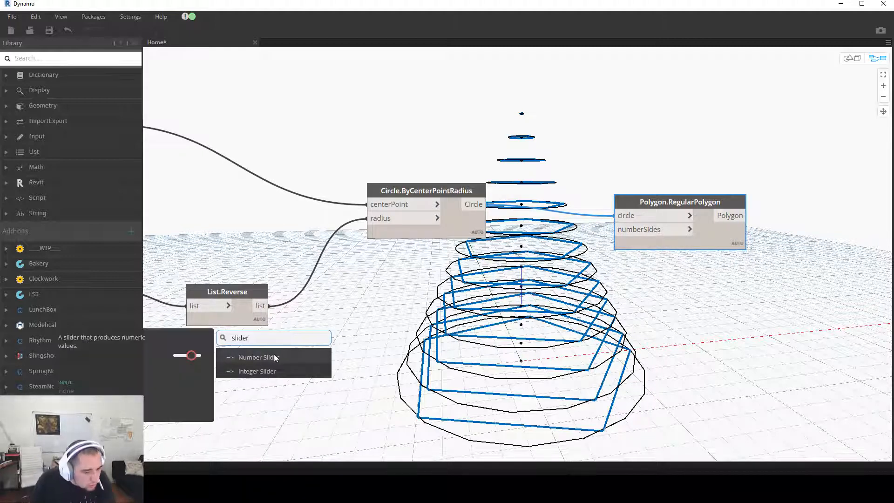
click(257, 371)
Step: Expand the Integer Slider's range settings and set its minimum to 3 and its maximum to 15
click(268, 396)
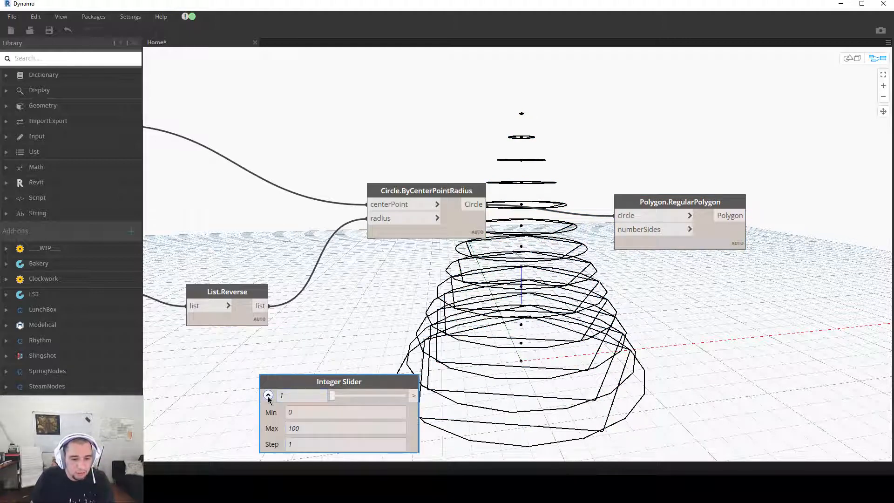
double_click(287, 413)
text(3)
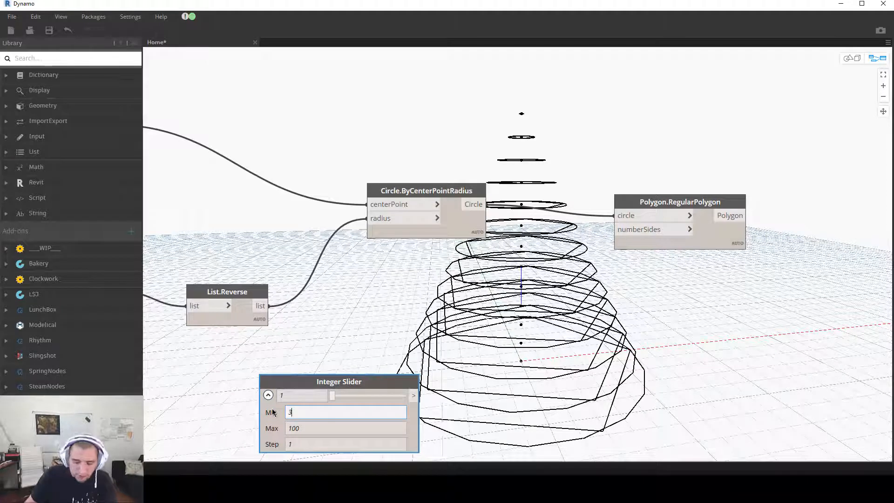
double_click(312, 429)
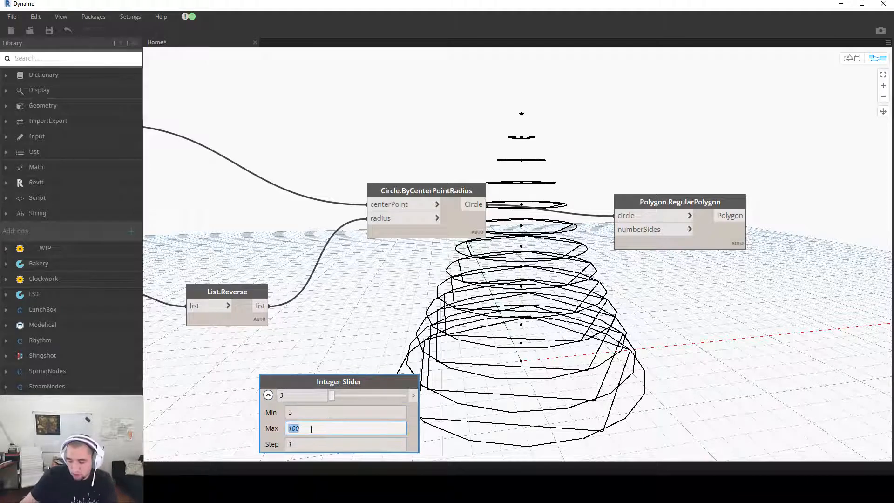
text(15)
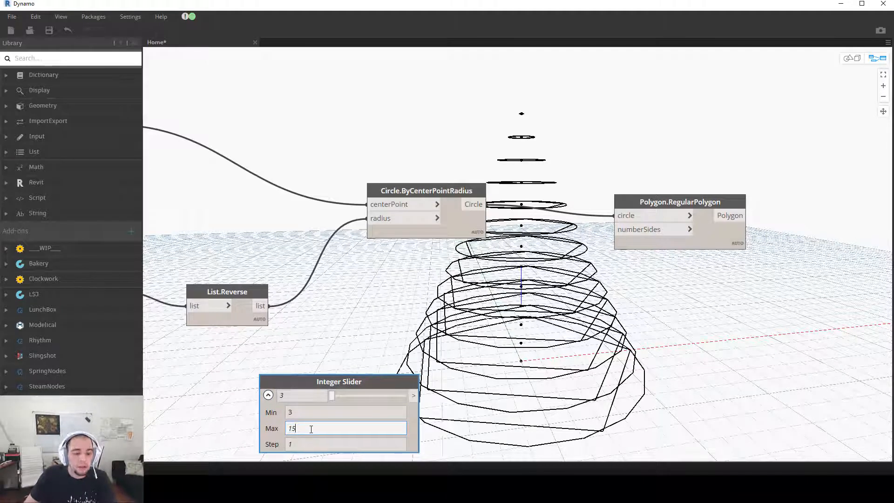
Step: Connect the Integer Slider to numberSides of Polygon.RegularPolygon and set it to 4
click(414, 395)
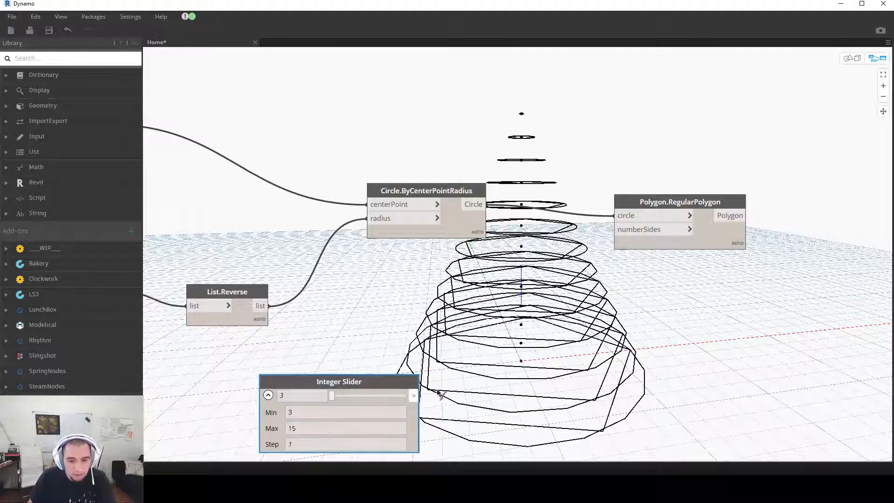
click(617, 230)
mouse_move(327, 399)
mouse_down()
mouse_move(350, 393)
mouse_move(337, 395)
mouse_up()
Step: Turn off the geometry preview of the Circle.ByCenterPointRadius node
click(363, 218)
right_click(363, 219)
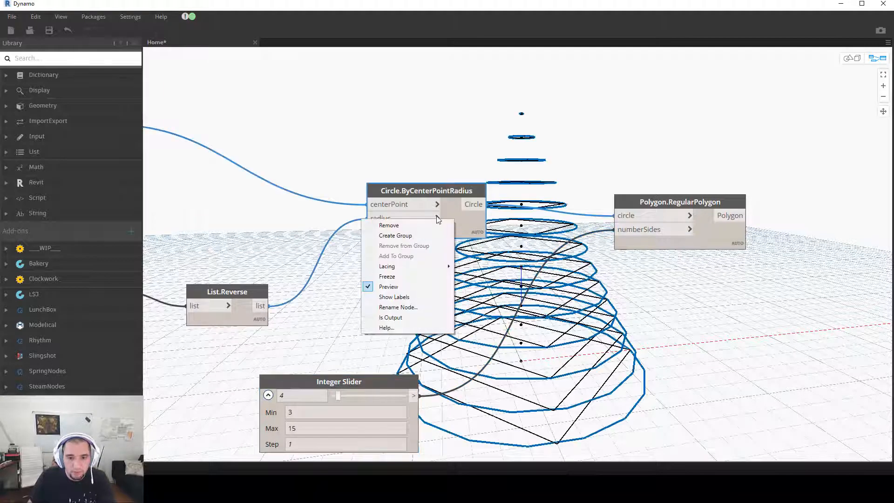
click(391, 287)
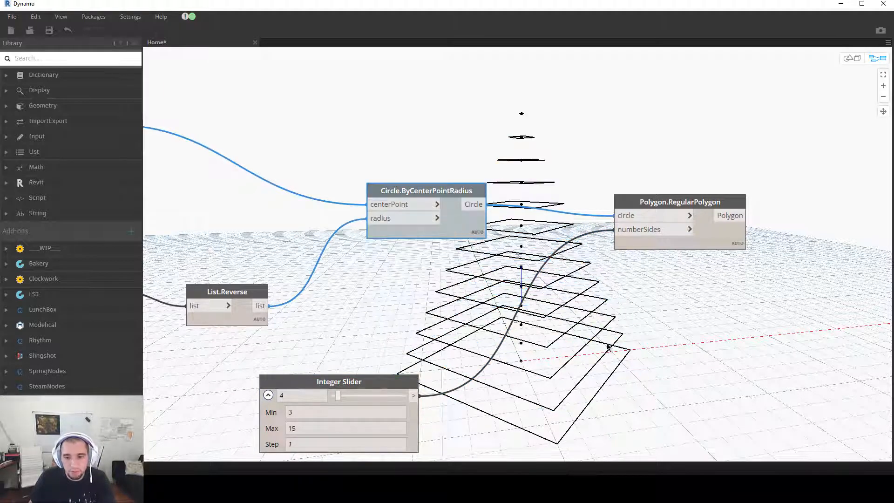
Step: Raise the Integer Slider feeding numberSides to 8 so the polygons become octagons
scroll(490, 318, down, 3)
middle_drag(490, 319, 371, 292)
mouse_move(298, 353)
mouse_down()
mouse_move(332, 350)
mouse_move(315, 353)
mouse_up()
scroll(670, 359, down, 1)
middle_drag(665, 344, 552, 324)
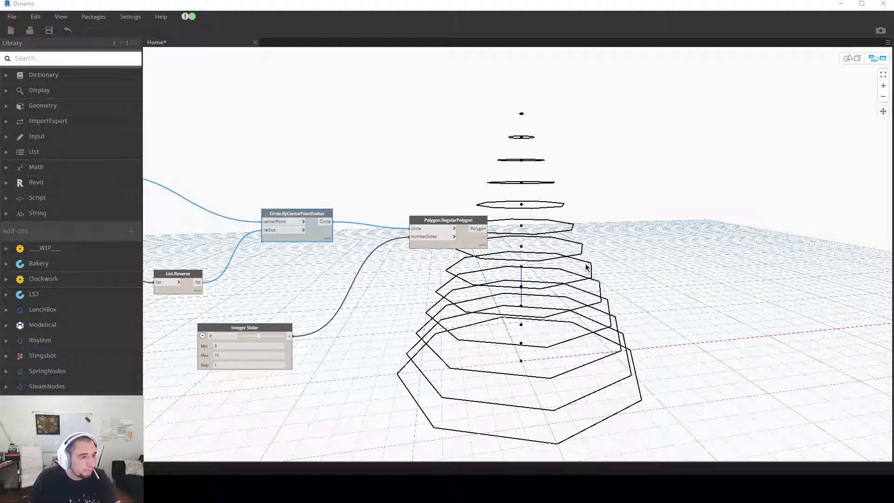
Step: Move the Polygon.RegularPolygon node lower, between the Circle.ByCenterPointRadius node and the Integer Slider
scroll(331, 273, down, 3)
scroll(458, 289, up, 2)
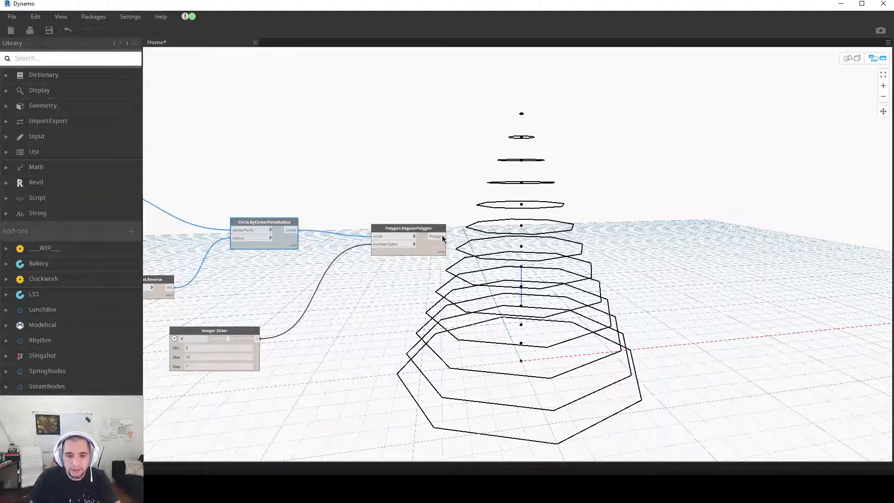
click(414, 245)
click(424, 210)
drag(424, 229, 391, 273)
right_click(683, 303)
text(s)
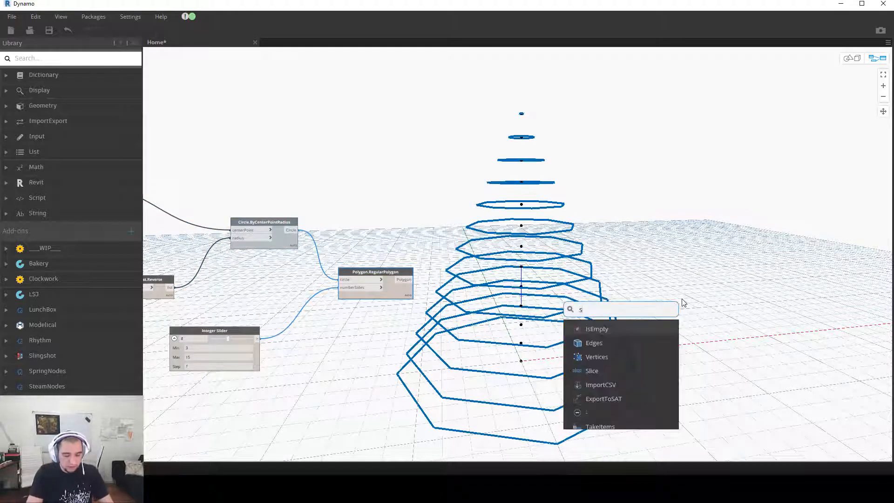
text(olid)
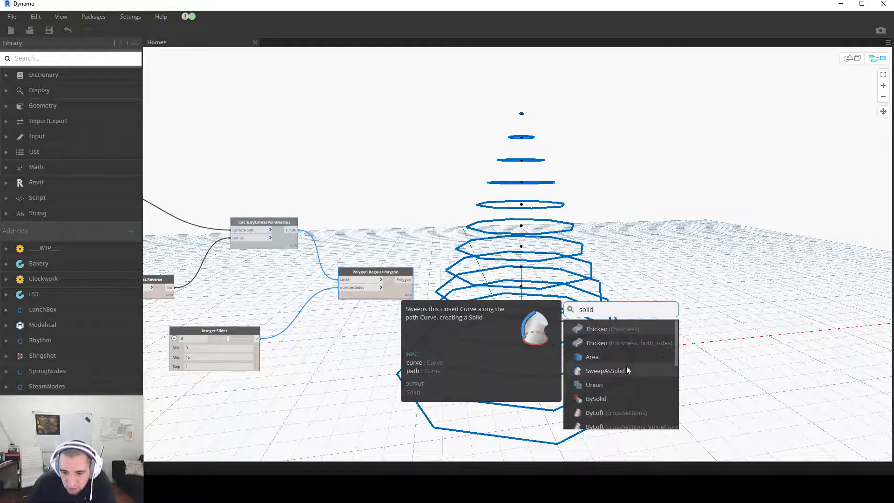
click(626, 367)
drag(407, 282, 655, 380)
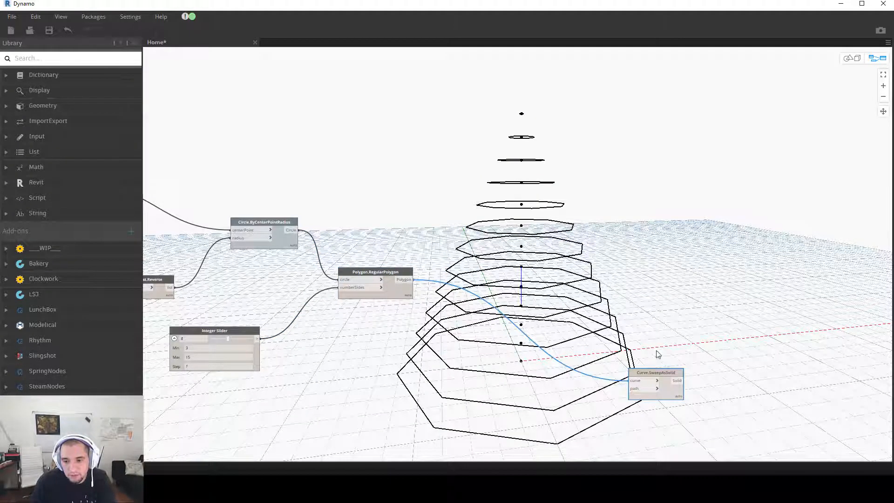
drag(660, 373, 506, 293)
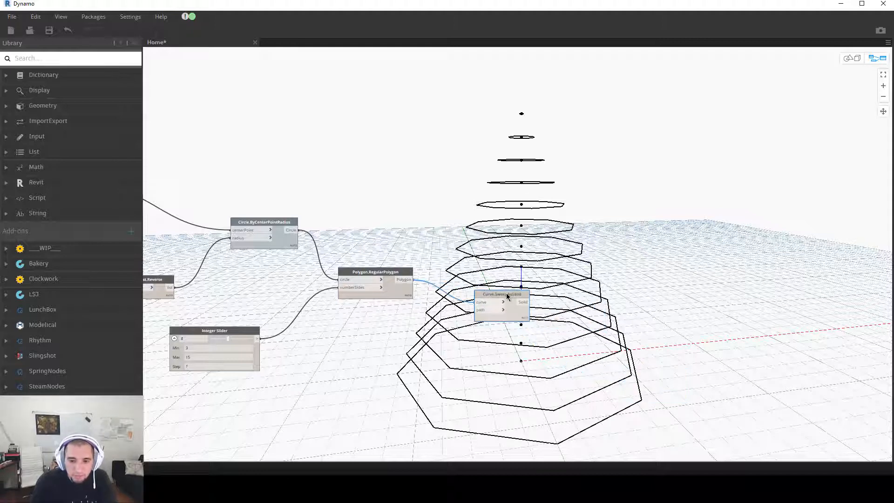
key(Delete)
Step: Try lofting the stacked polygons into one solid with a Solid.ByLoft (crossSections) node, and delete that node again
right_click(445, 234)
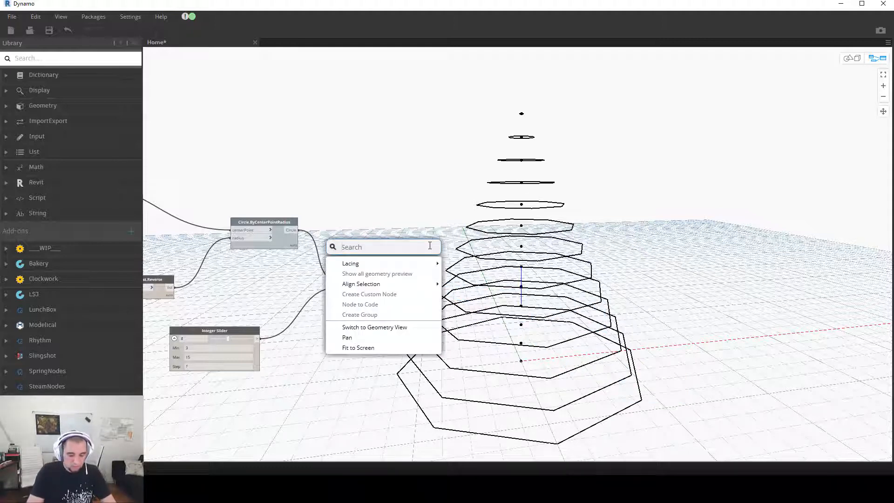
text(solid)
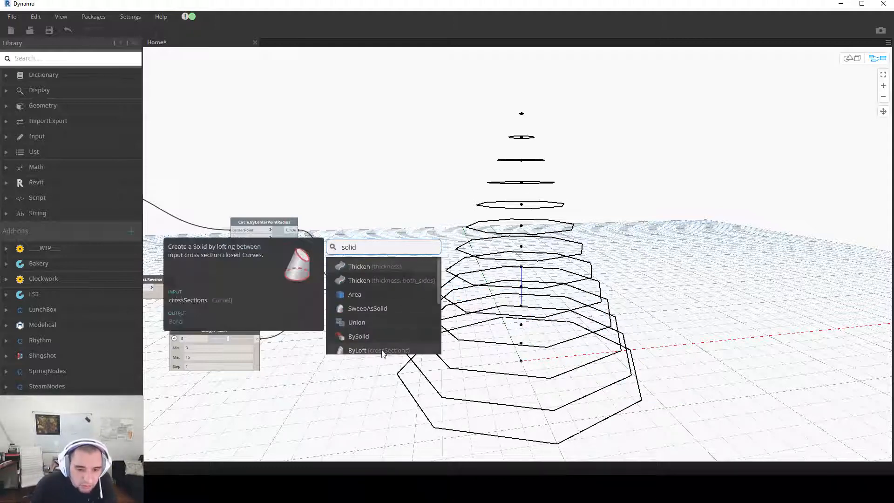
click(379, 350)
drag(416, 355, 500, 305)
drag(412, 280, 468, 313)
click(747, 290)
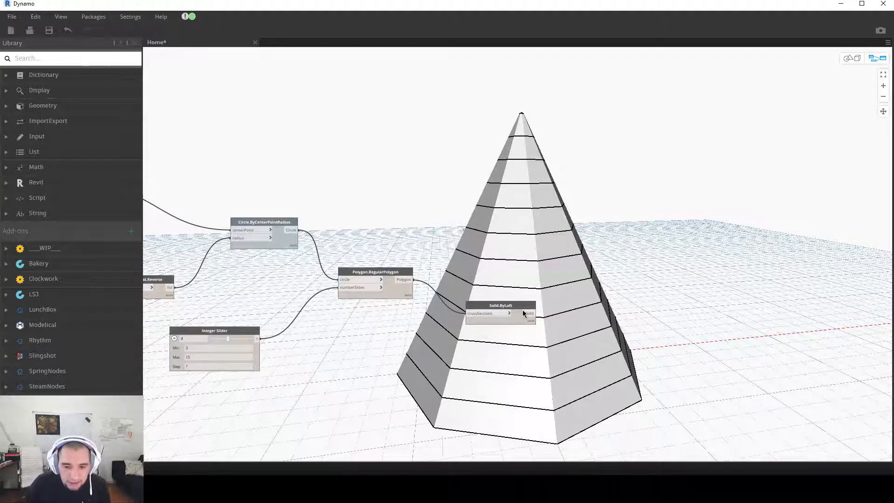
click(552, 306)
key(Delete)
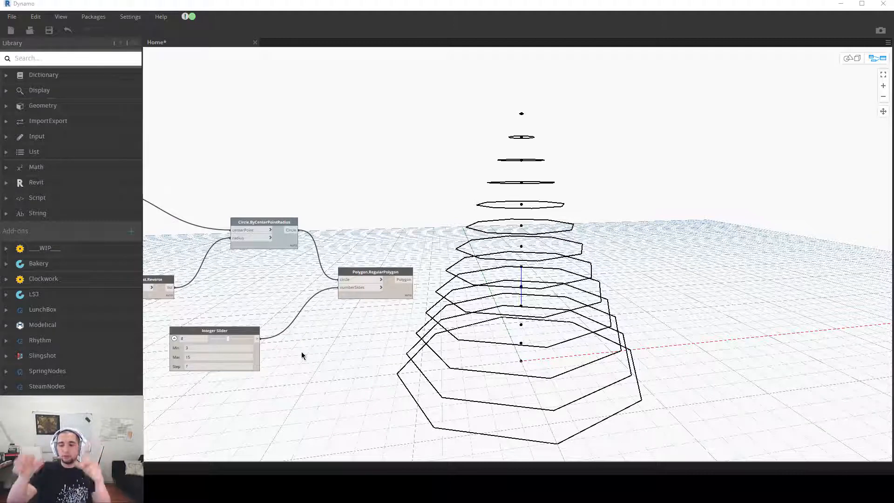
Step: Add a Geometry.Rotate node with origin, axis and degrees inputs beside Polygon.RegularPolygon
middle_drag(433, 337, 317, 313)
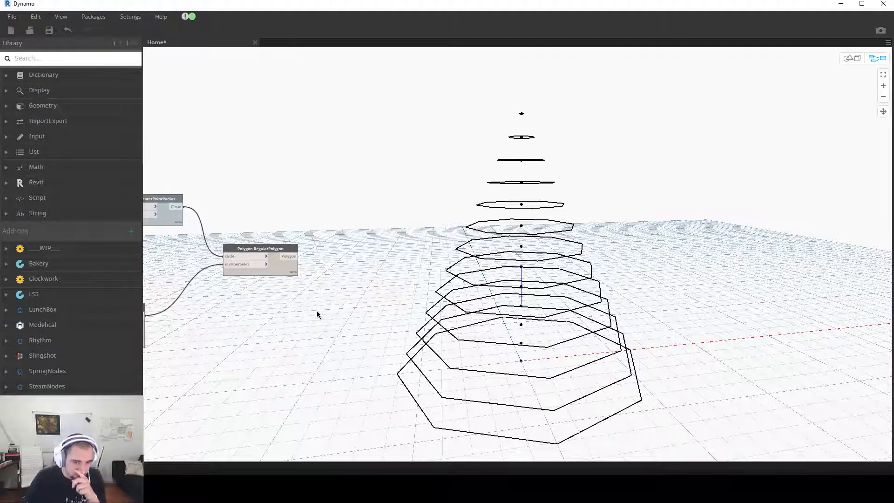
right_click(357, 289)
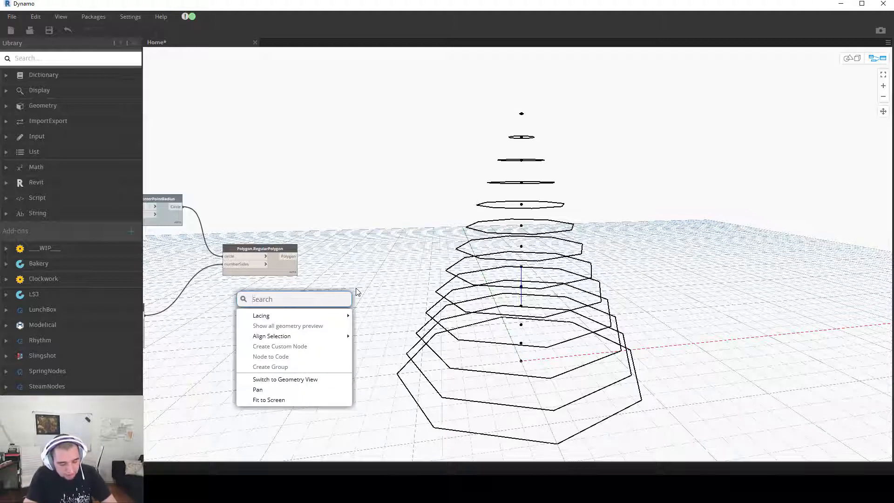
text(rotate)
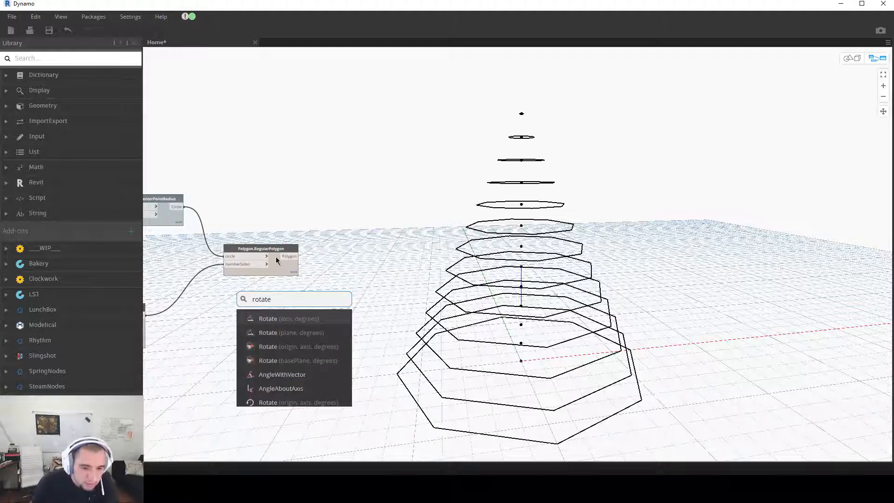
mouse_move(311, 349)
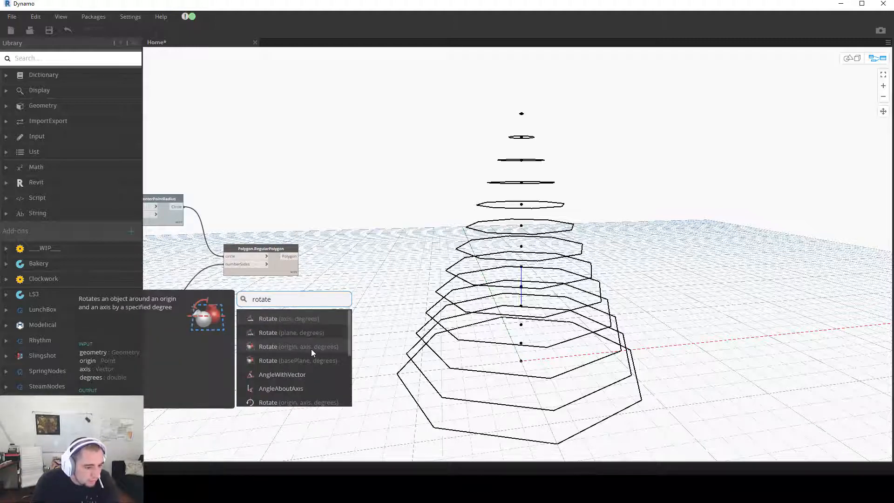
click(311, 348)
drag(348, 358, 364, 276)
Step: Connect the Polygon output to the geometry input of Geometry.Rotate and move the node farther from Polygon.RegularPolygon
scroll(364, 278, up, 3)
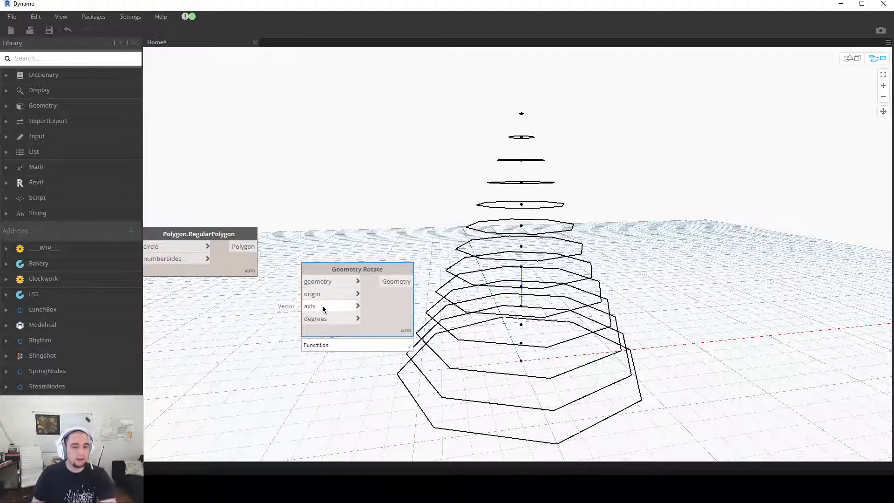
mouse_move(322, 315)
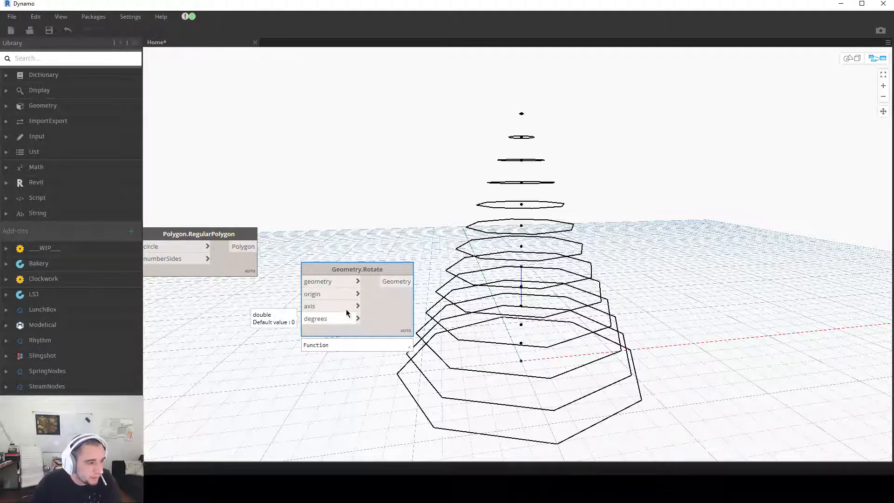
middle_drag(365, 306, 452, 274)
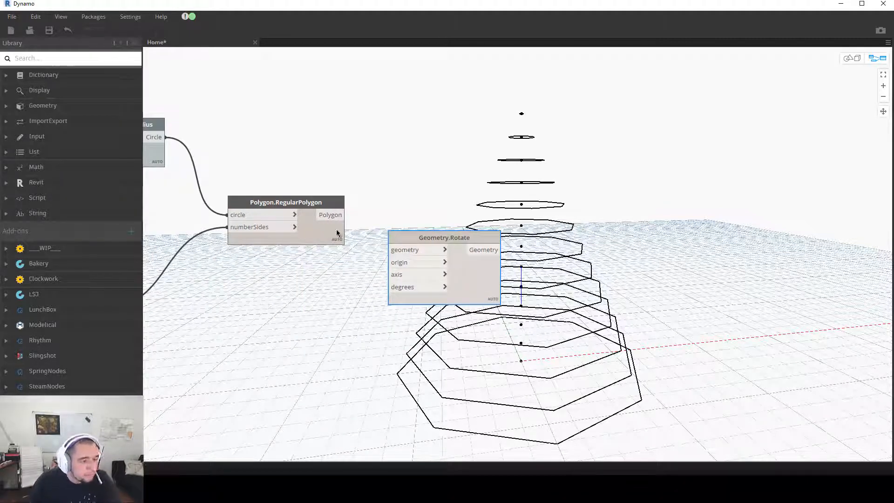
drag(344, 215, 392, 250)
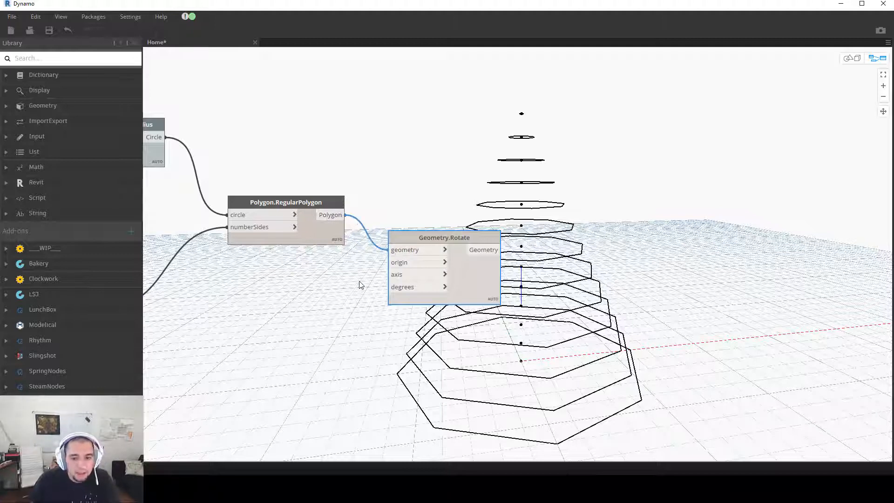
drag(447, 236, 491, 227)
Step: Reposition the Number node that feeds the Range's end and the a+1 Code Block slightly lower
scroll(352, 274, down, 3)
middle_drag(349, 275, 618, 265)
scroll(403, 252, down, 2)
middle_drag(361, 236, 429, 227)
scroll(314, 192, up, 2)
click(221, 143)
drag(221, 145, 208, 161)
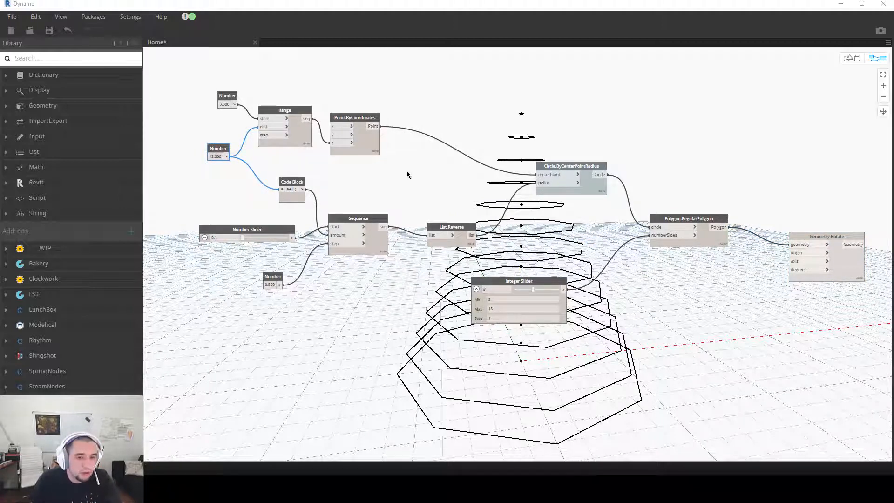
Step: Connect the Point output of Point.ByCoordinates to the origin input of Geometry.Rotate
middle_drag(671, 163, 524, 191)
mouse_move(524, 270)
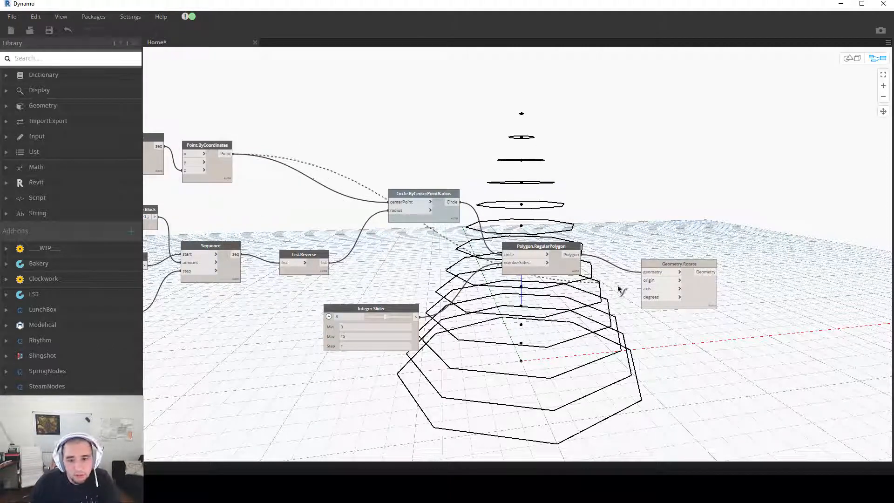
click(643, 279)
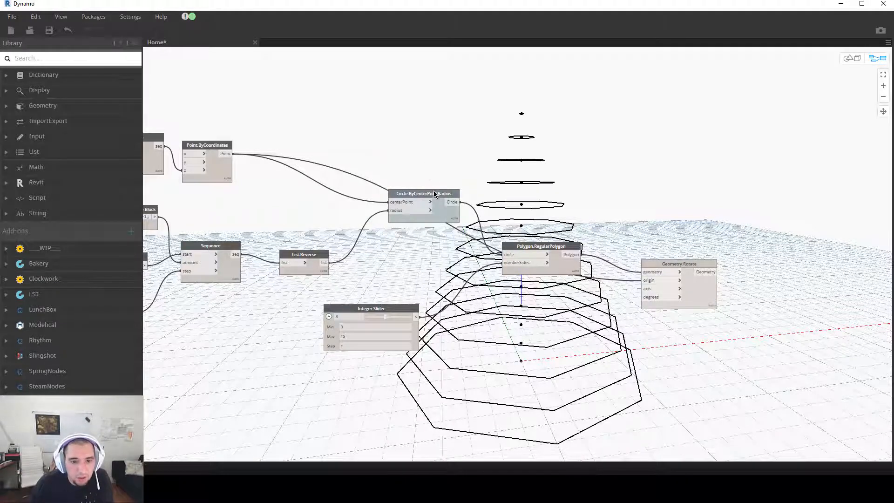
Step: Move the Circle.ByCenterPointRadius and Polygon.RegularPolygon nodes higher to clear the wire running to the rotation origin
drag(434, 193, 459, 165)
click(224, 175)
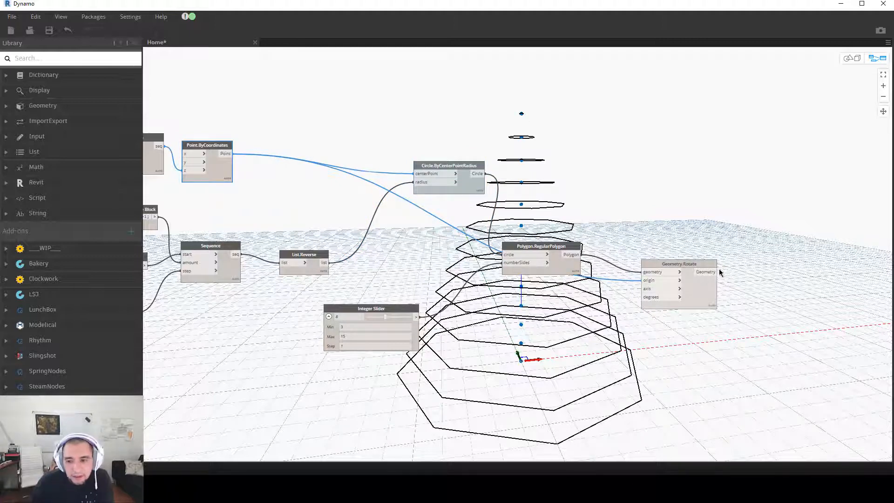
drag(561, 248, 563, 227)
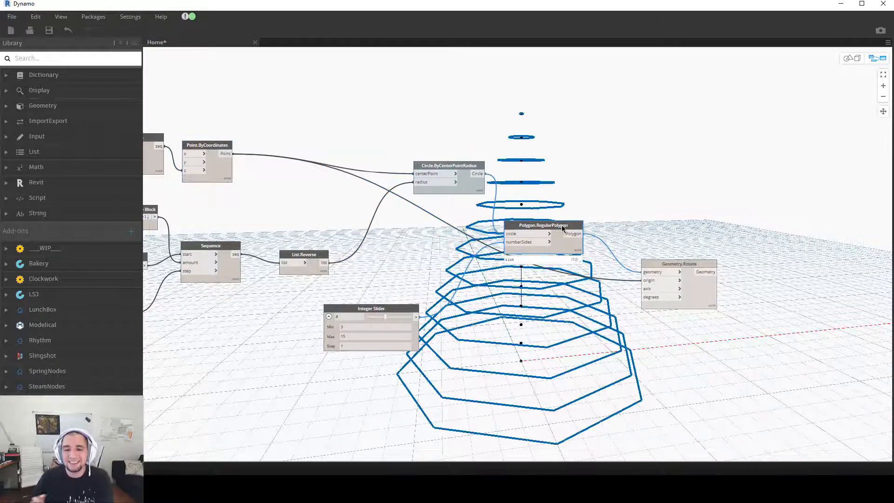
click(634, 305)
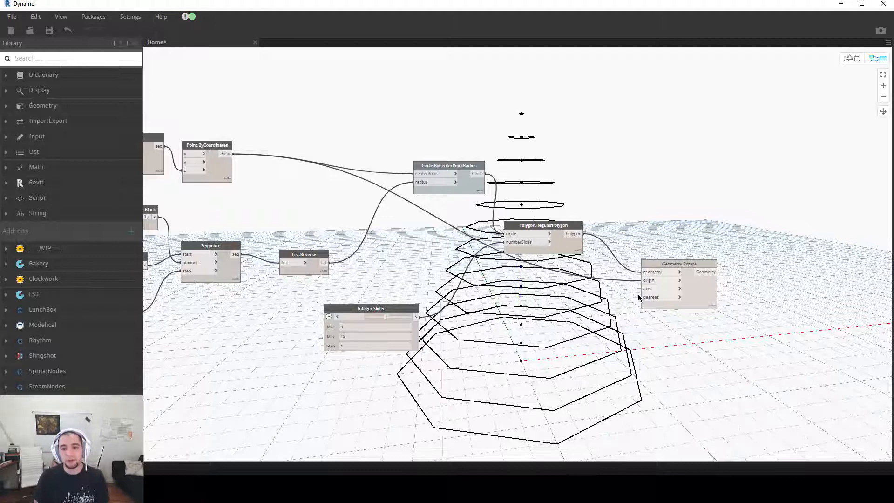
Step: Add a Vector.ZAxis node below Polygon.RegularPolygon and connect its Vector output to the axis input of Geometry.Rotate
right_click(562, 313)
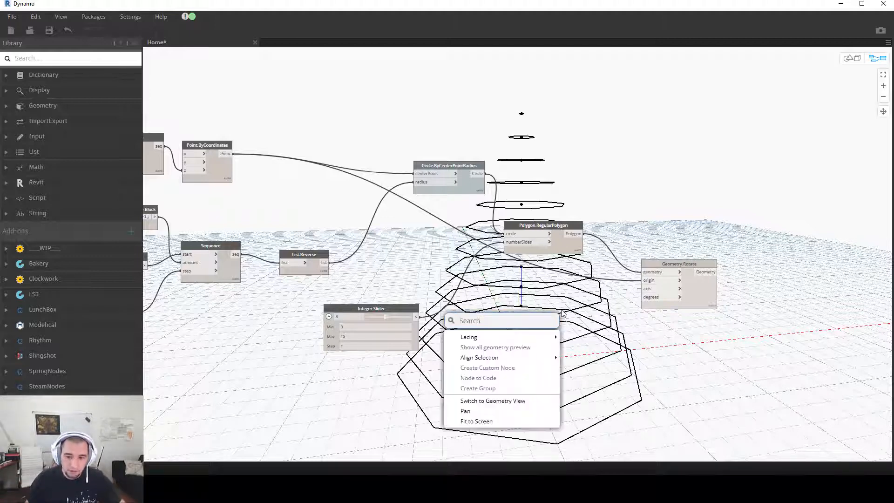
text(zaxis)
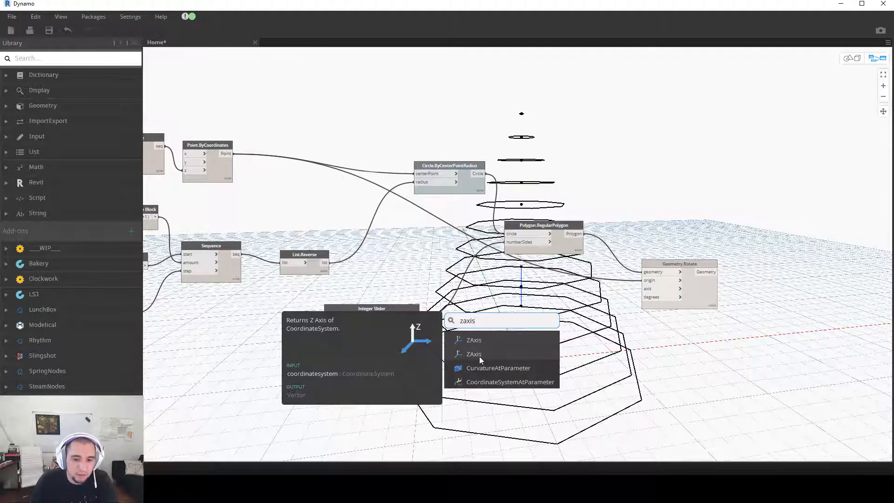
click(482, 338)
drag(485, 347, 645, 289)
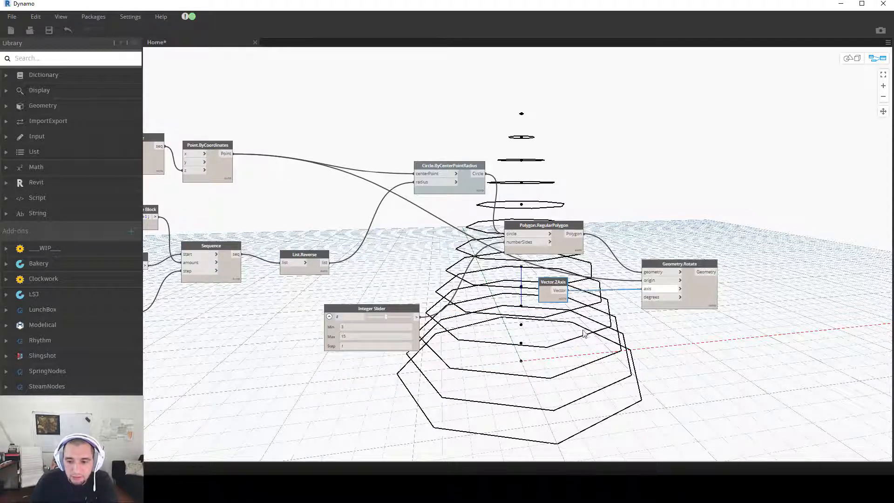
Step: Move the Integer Slider for the polygon sides under List.Reverse, collapse its range settings, and shift Geometry.Rotate slightly higher
drag(371, 308, 303, 289)
click(263, 296)
drag(704, 268, 711, 246)
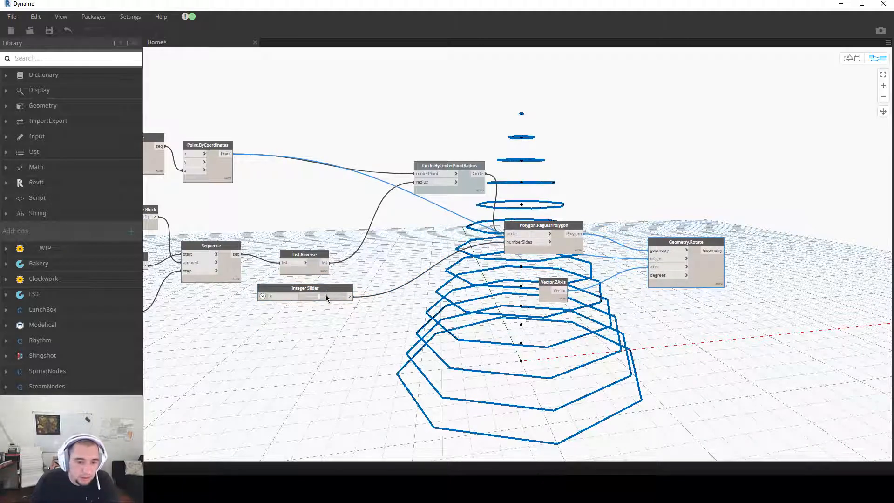
Step: Duplicate the Integer Slider and connect the copy to the degrees input of Geometry.Rotate
drag(326, 292, 326, 299)
key(ctrl+c)
key(ctrl+v)
drag(439, 303, 686, 275)
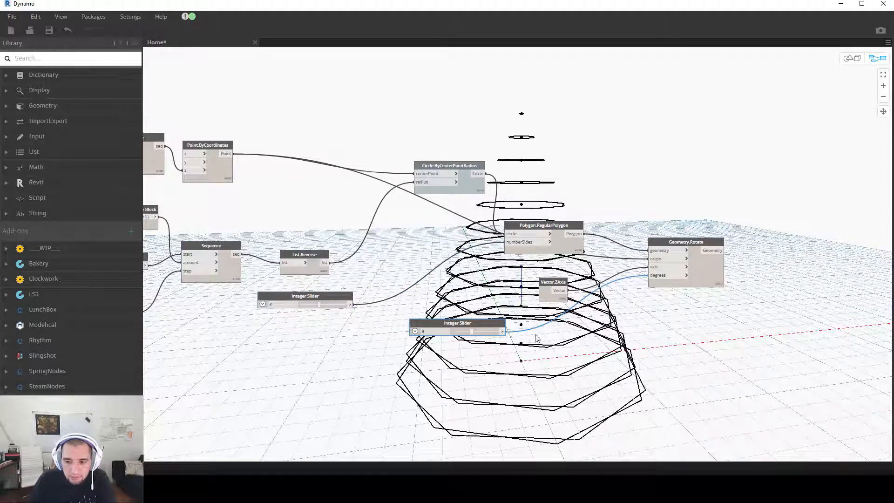
Step: Turn off the geometry preview of the Polygon.RegularPolygon node
right_click(577, 245)
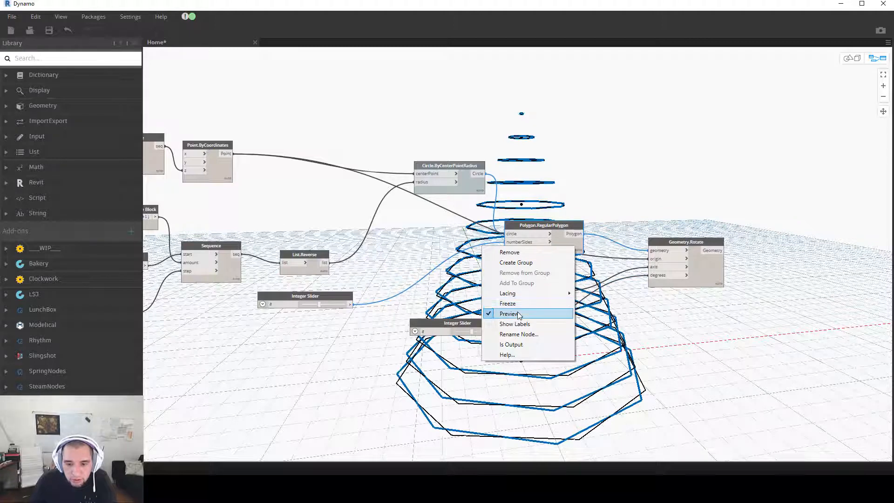
click(518, 313)
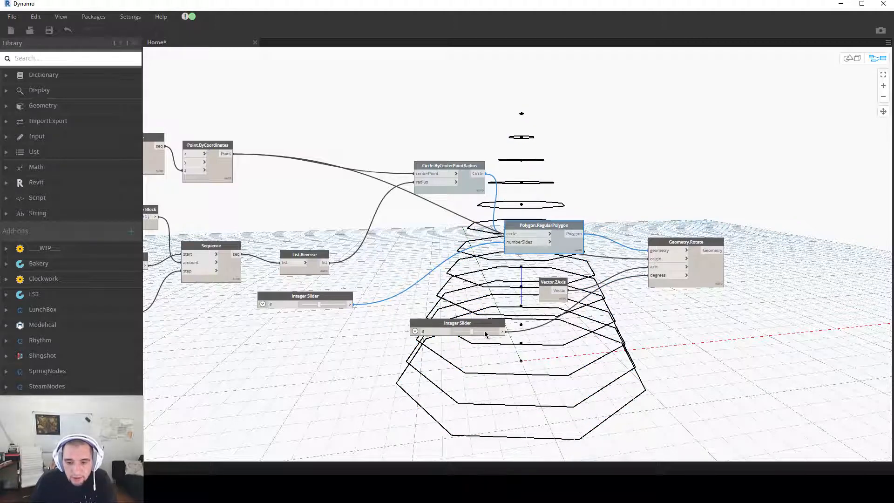
Step: Try different rotation angles with the duplicated Integer Slider, and delete that slider
drag(472, 332, 497, 332)
drag(433, 327, 492, 342)
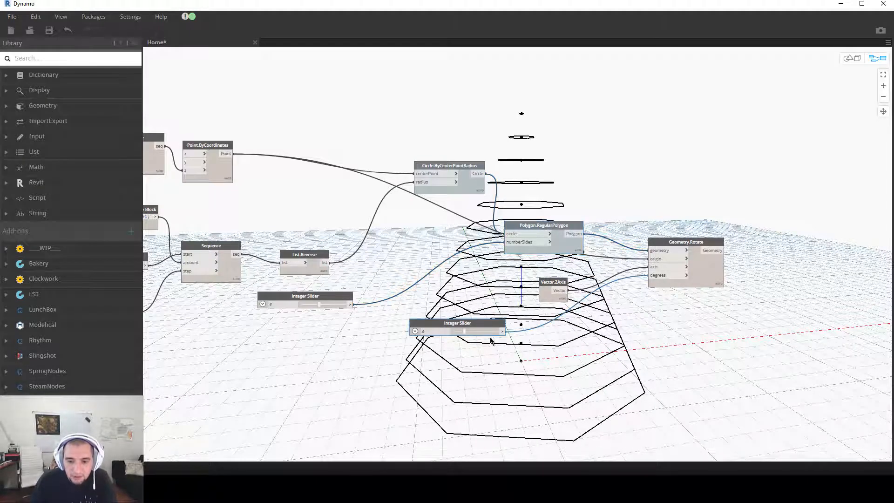
key(Delete)
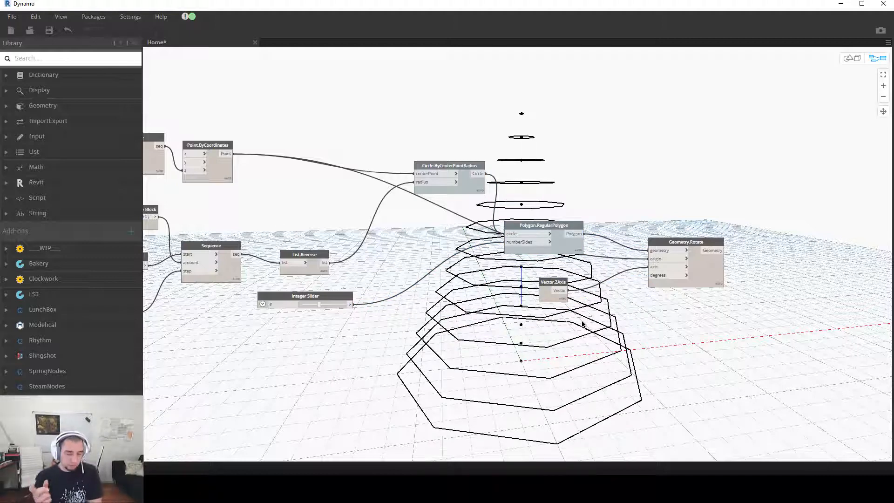
Step: Reposition the Geometry.Rotate and Polygon.RegularPolygon nodes slightly higher in the graph
drag(677, 244, 680, 237)
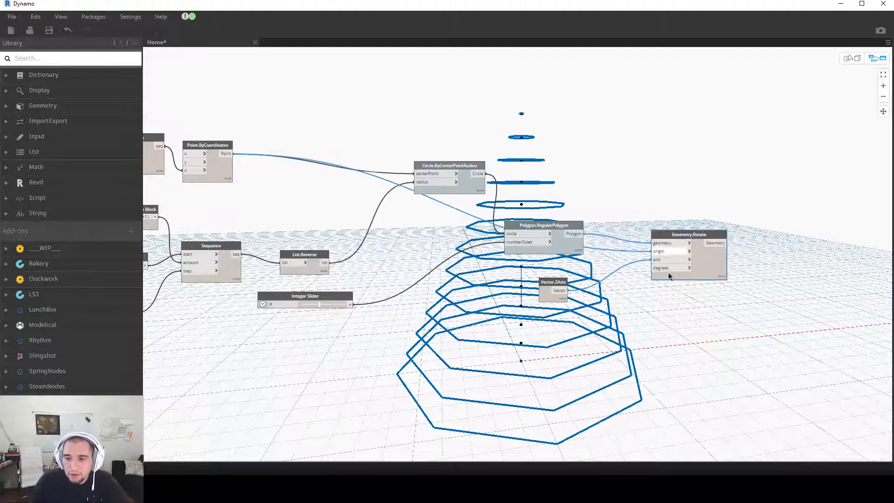
drag(579, 227, 593, 206)
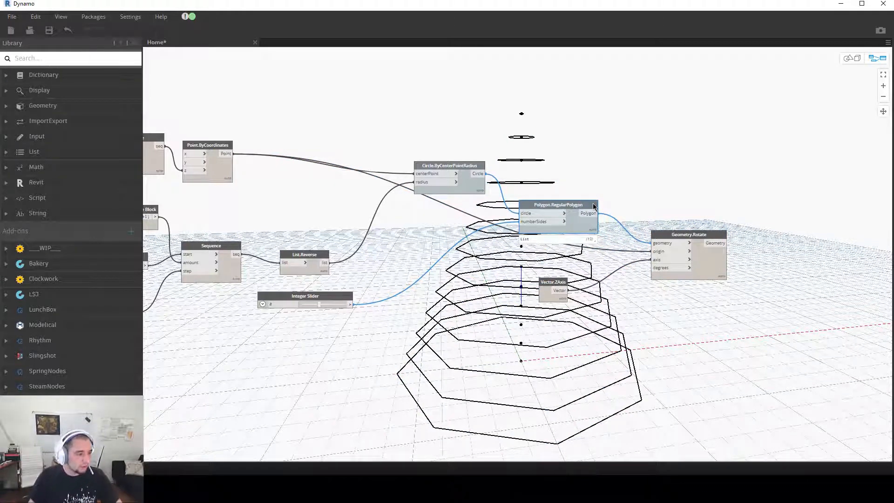
click(359, 324)
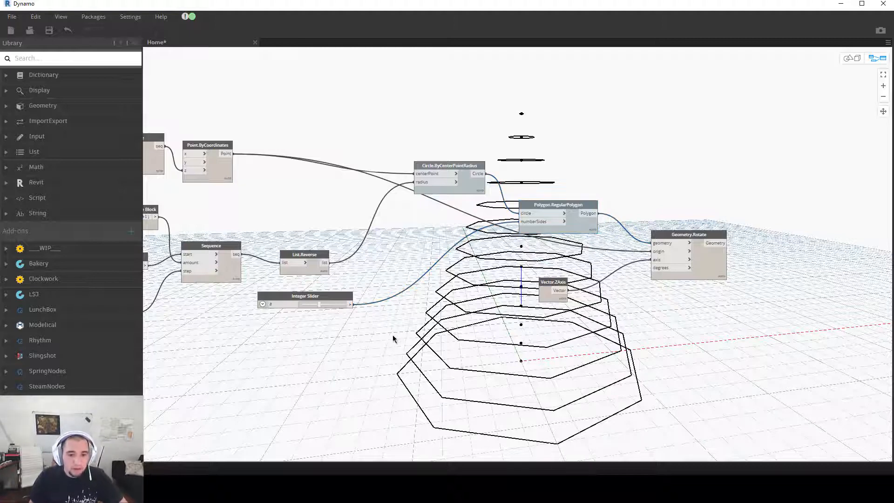
Step: Add a Code Block containing 0; and 180; on separate lines below the Integer Slider
double_click(390, 335)
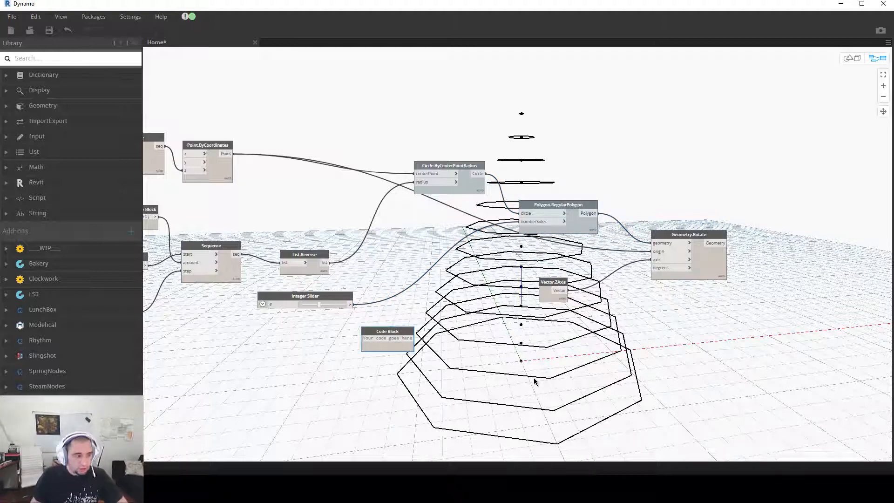
text(0;)
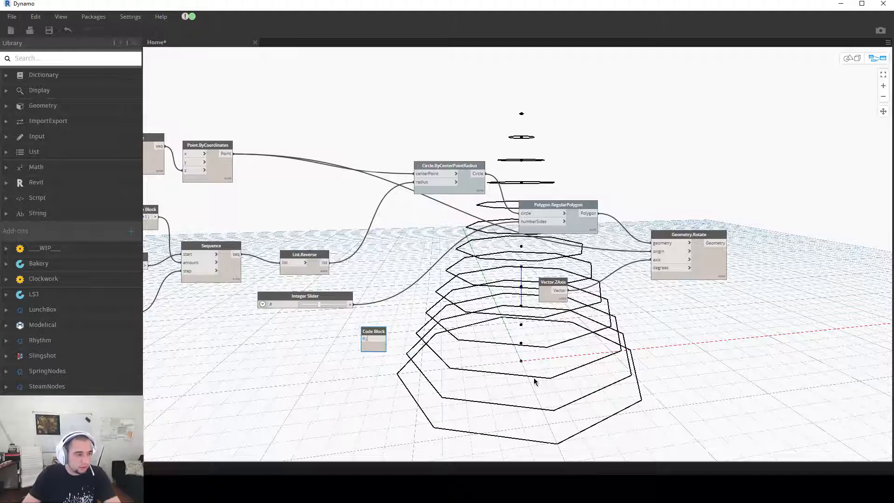
key(Return)
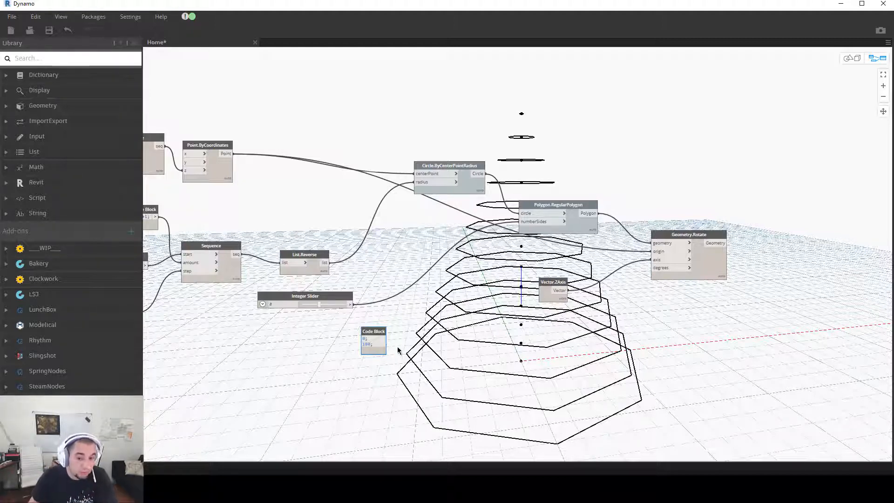
click(400, 342)
drag(380, 335, 363, 346)
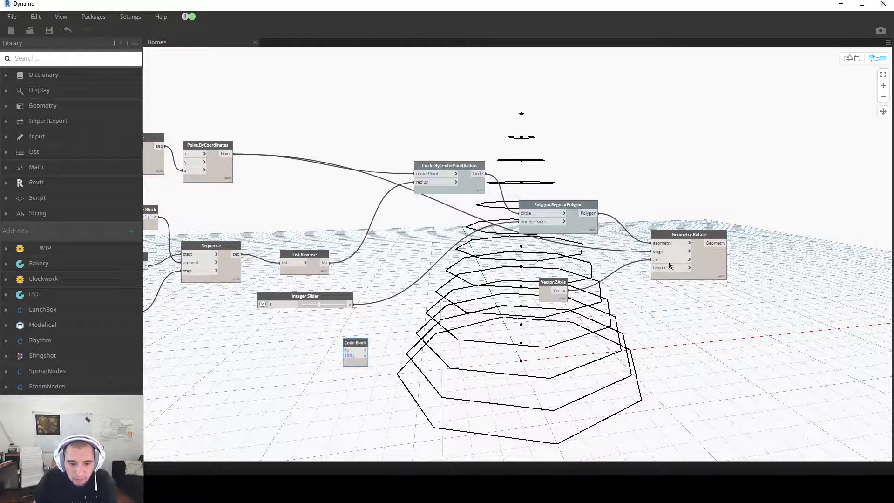
click(674, 237)
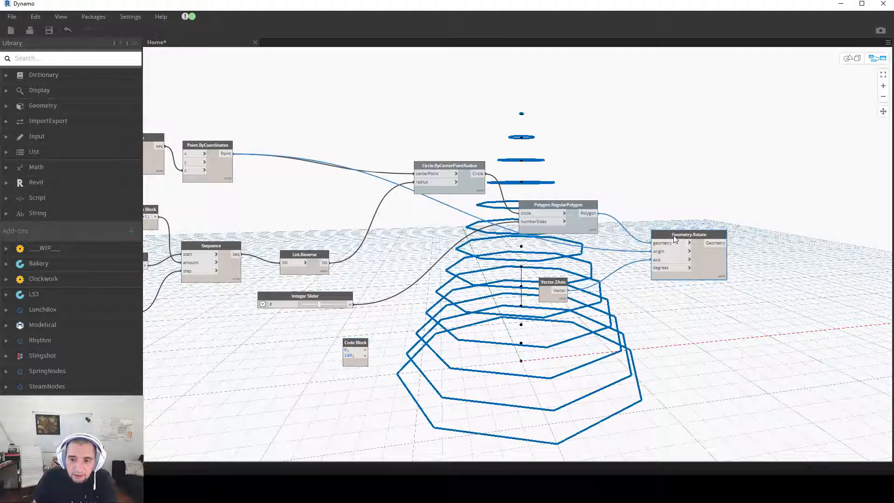
mouse_move(673, 236)
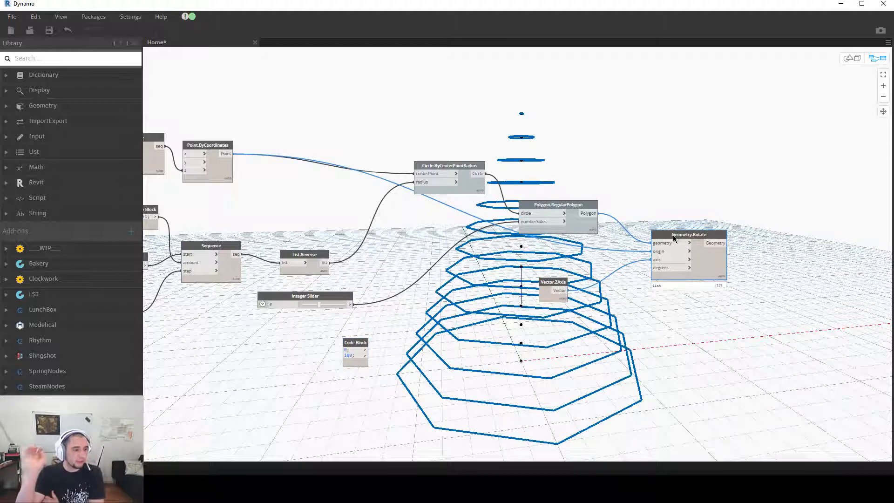
click(596, 350)
scroll(390, 376, up, 3)
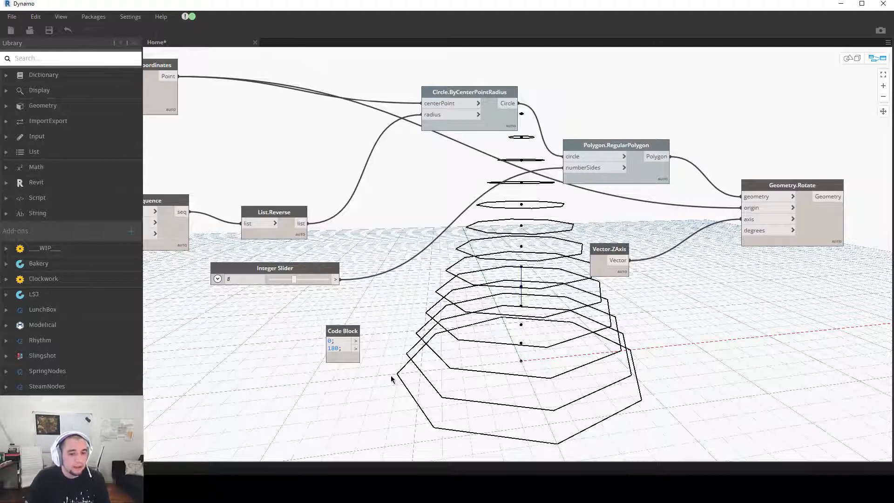
Step: Examine the Sequence node's output list and move the Code Block with 0 and 180 directly below the Integer Slider
click(344, 332)
drag(345, 331, 328, 329)
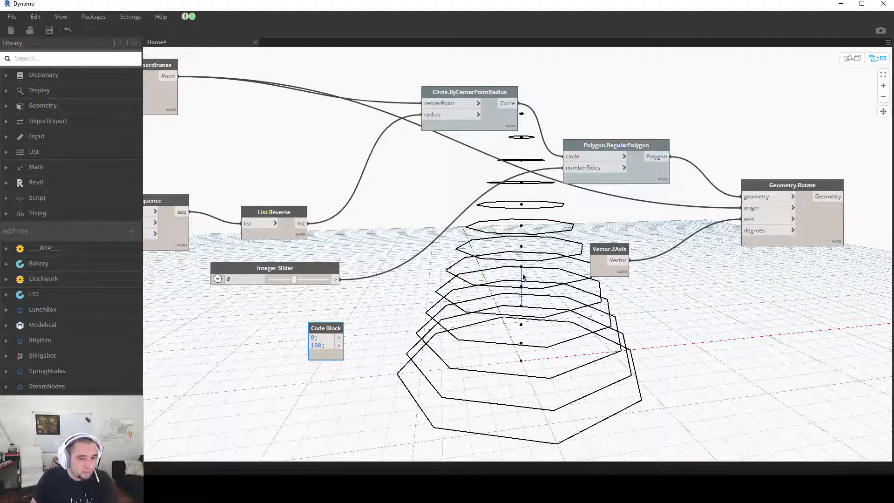
middle_drag(438, 276, 705, 277)
click(448, 261)
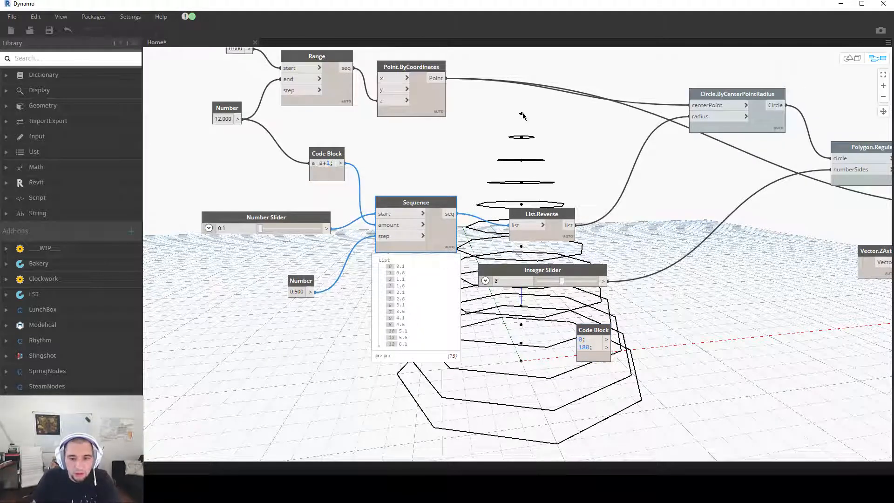
click(448, 260)
middle_drag(731, 280, 639, 276)
middle_drag(611, 305, 559, 302)
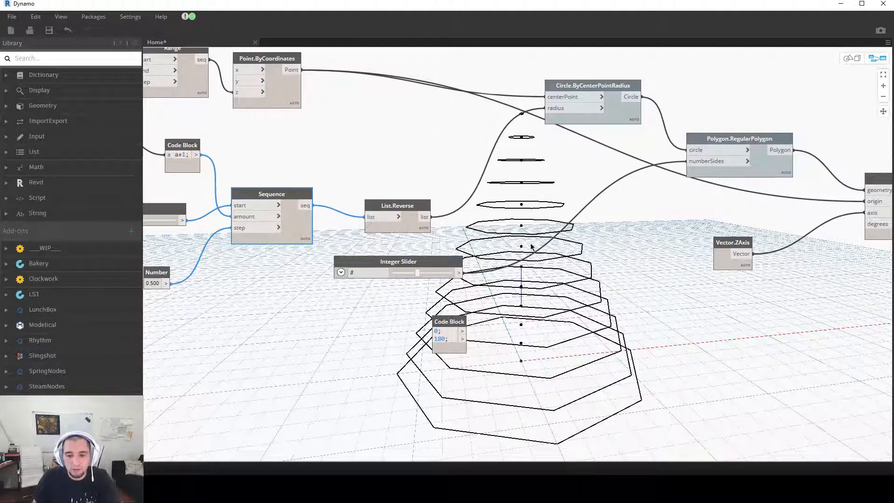
drag(449, 326, 390, 311)
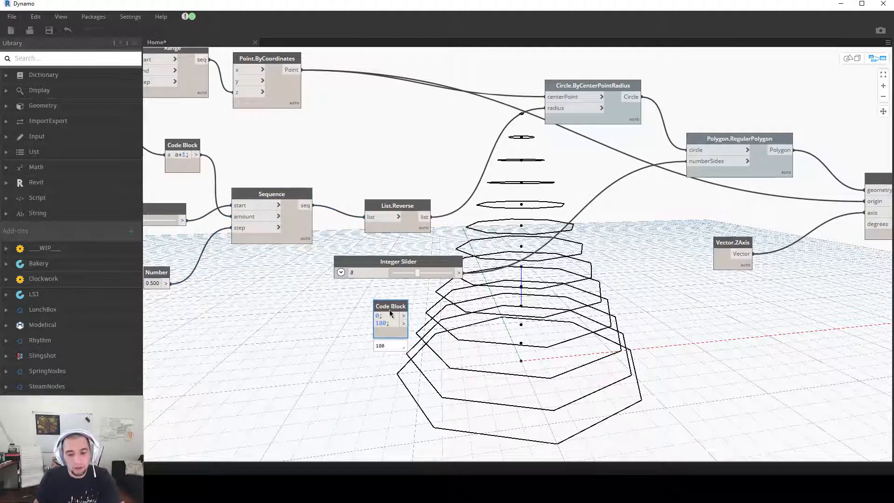
Step: Add a Math.RemapRange node between the Code Block with 0 and 180 and the Vector.ZAxis node
right_click(635, 325)
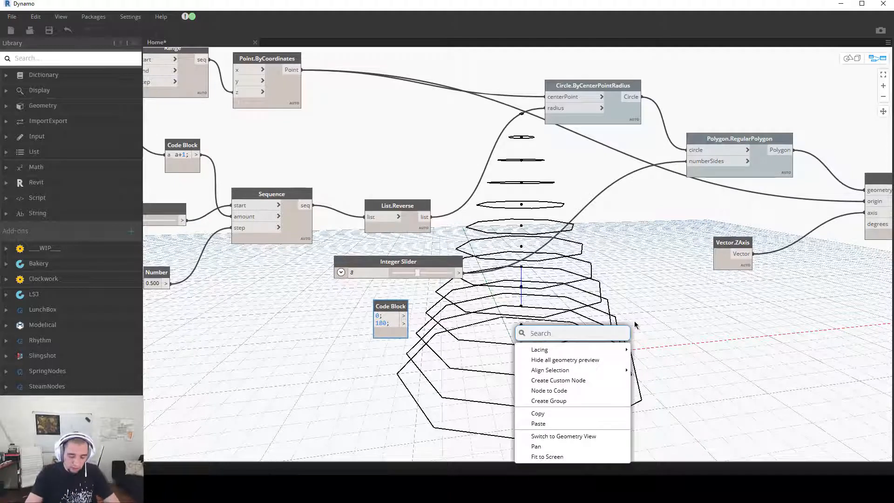
text(map)
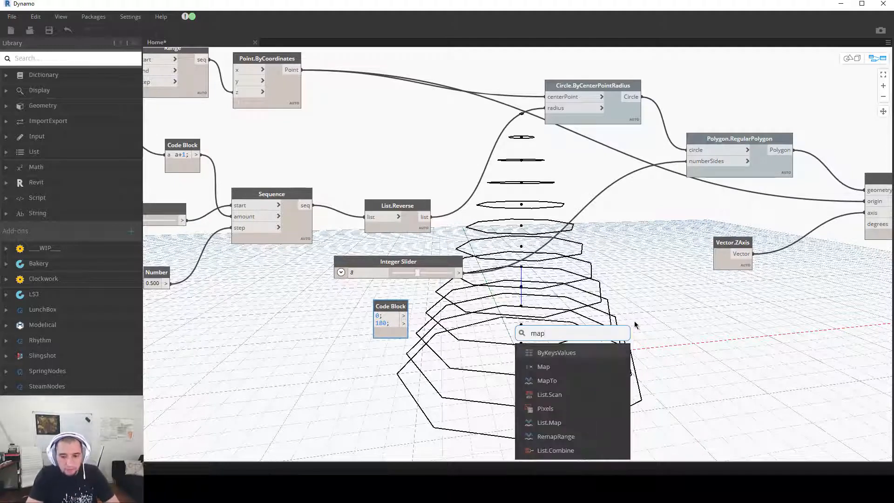
key(BackSpace)
key(BackSpace)
key(BackSpace)
text(remap)
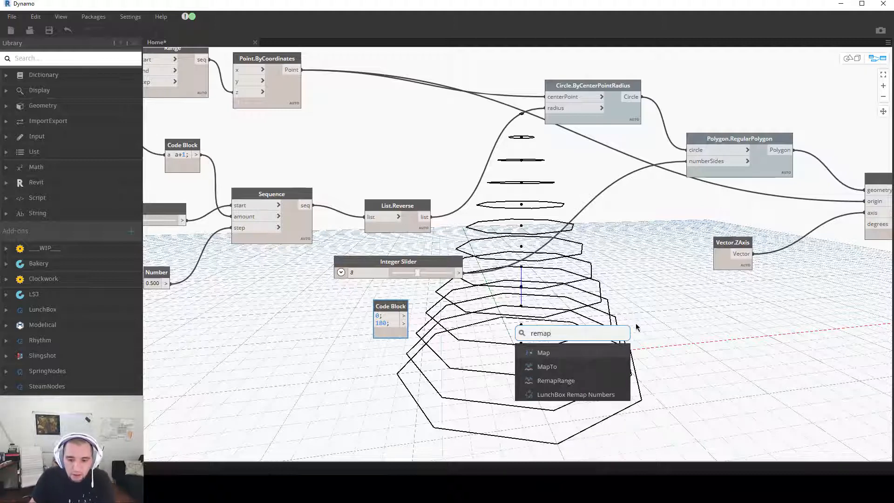
click(563, 379)
drag(581, 385, 587, 299)
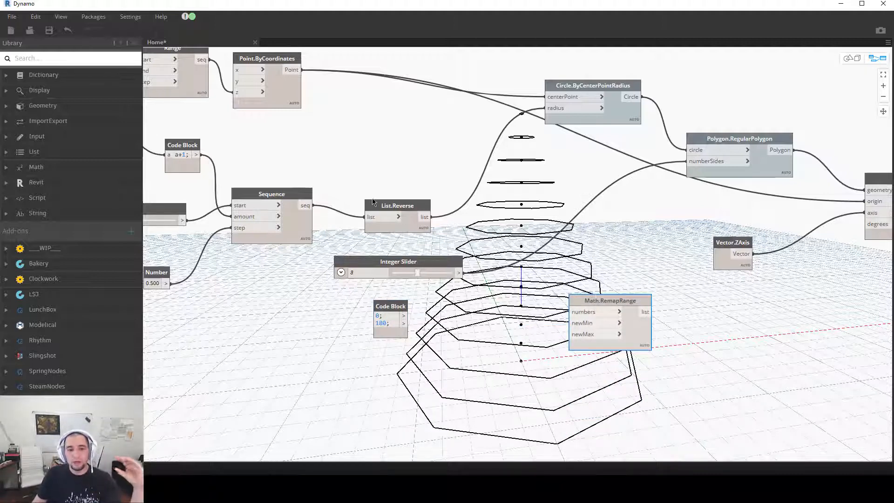
Step: Connect the Sequence output to the numbers input of Math.RemapRange, move the node slightly higher, and inspect its remapped list
drag(313, 205, 626, 266)
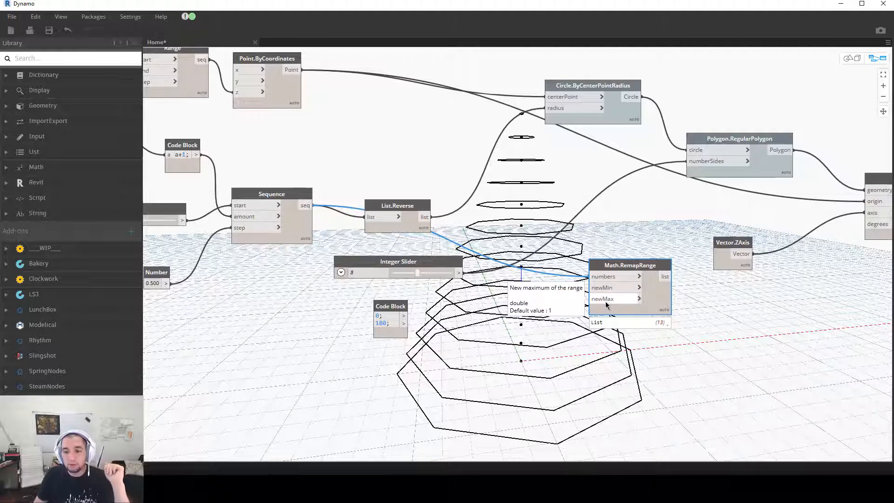
mouse_move(675, 385)
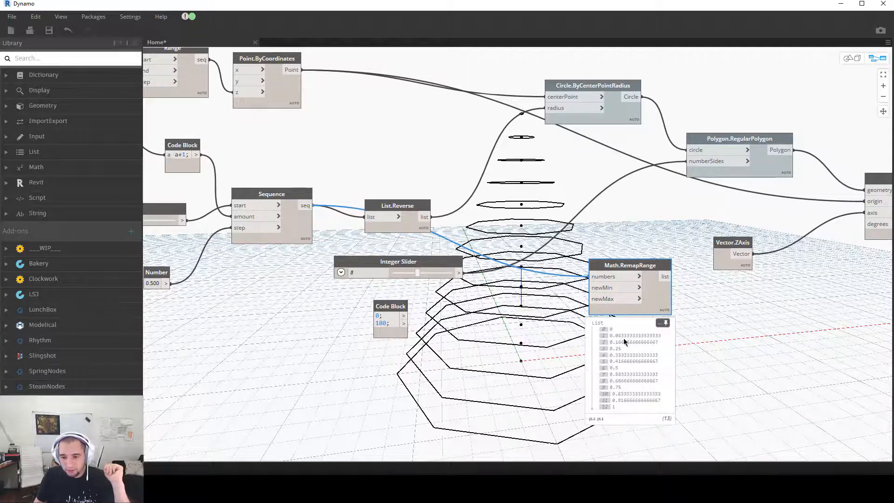
click(614, 407)
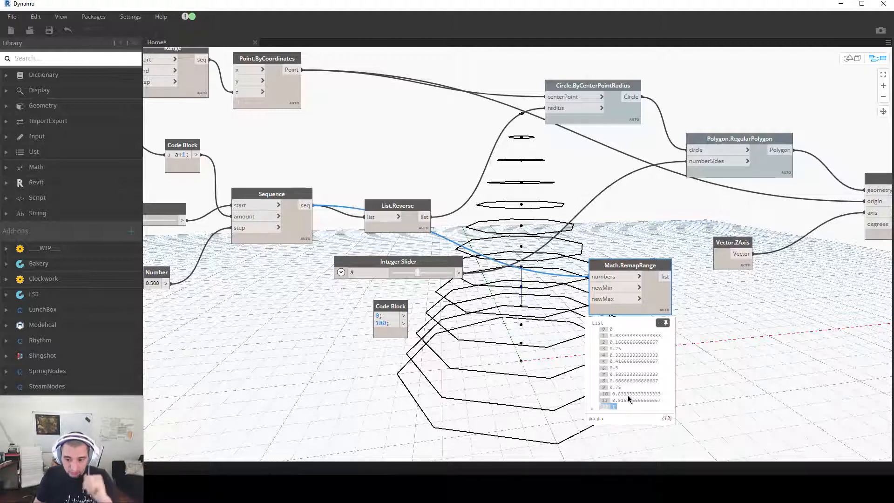
Step: Connect the Code Block's 0 and 180 outputs to newMin and newMax of Math.RemapRange, and move the Sequence node slightly lower
click(404, 316)
click(590, 288)
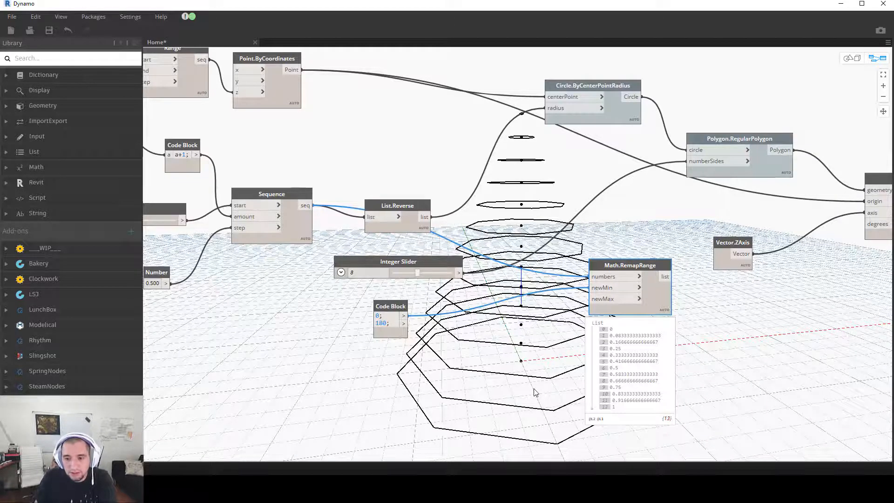
click(404, 323)
click(590, 299)
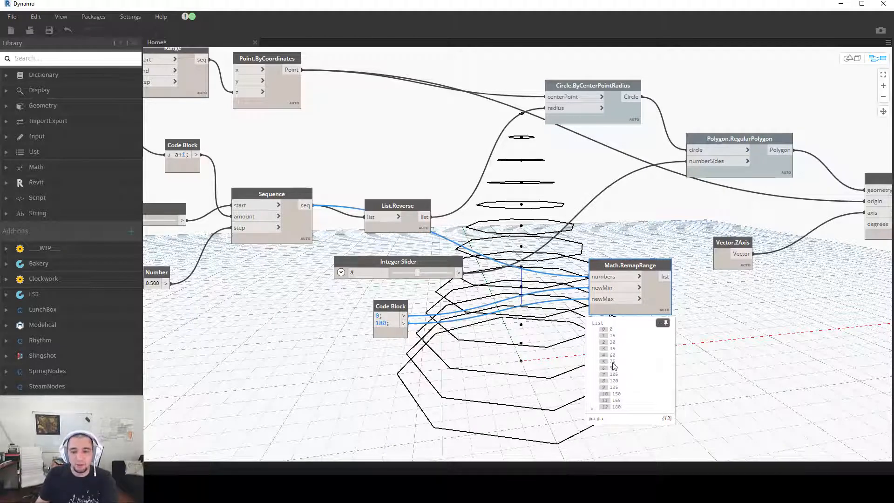
middle_drag(445, 337, 553, 343)
scroll(555, 337, down, 1)
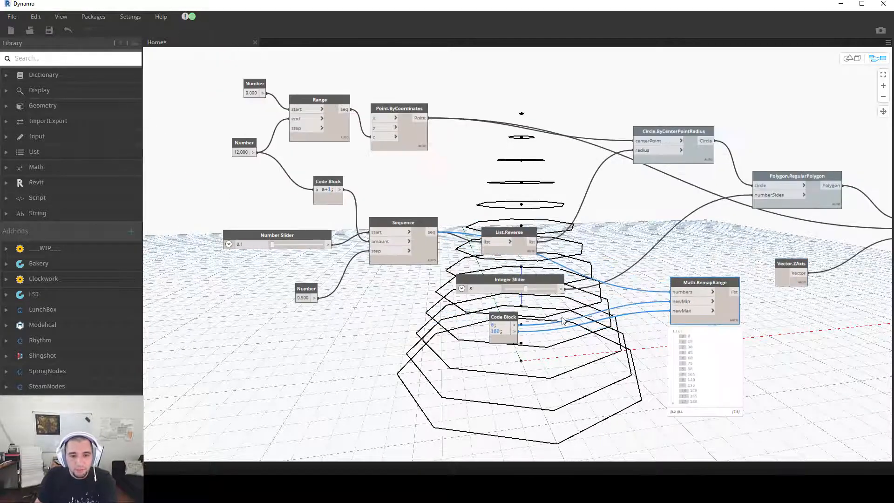
drag(416, 222, 422, 250)
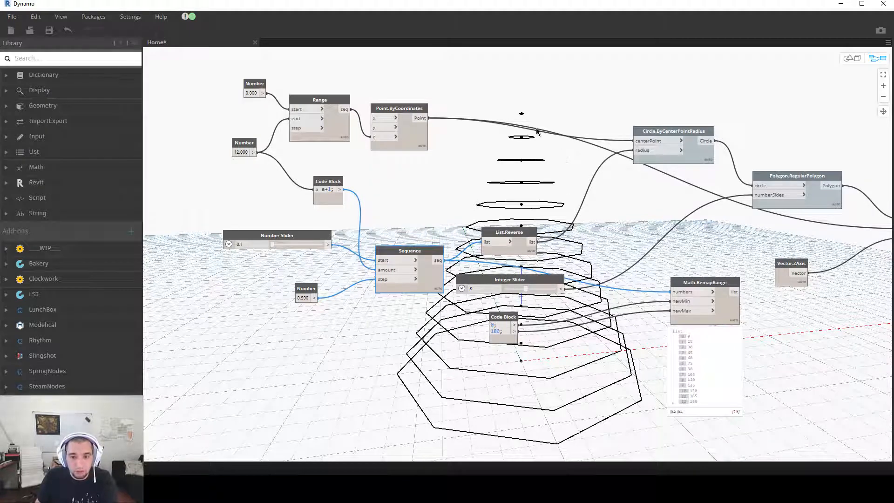
Step: Move the Vector.ZAxis node slightly higher and connect the Math.RemapRange list to the degrees input of Geometry.Rotate
scroll(603, 318, up, 1)
middle_drag(603, 318, 536, 317)
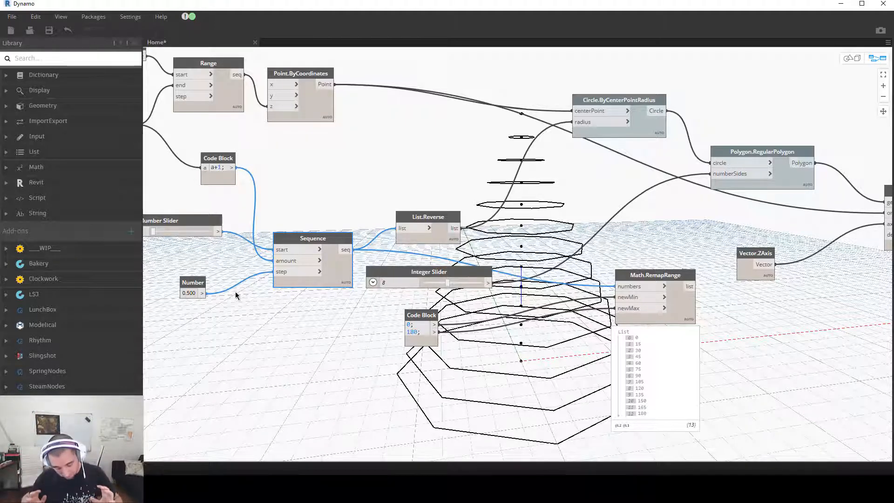
middle_drag(577, 308, 345, 279)
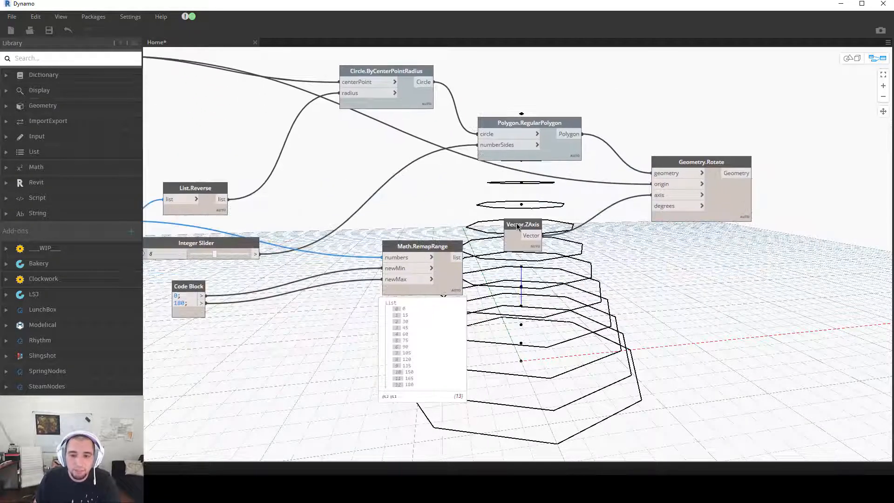
drag(518, 227, 518, 211)
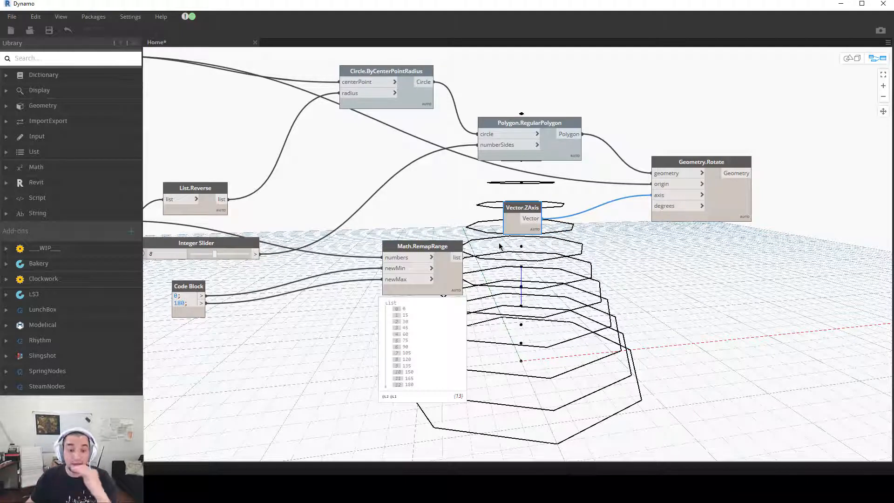
drag(462, 257, 652, 206)
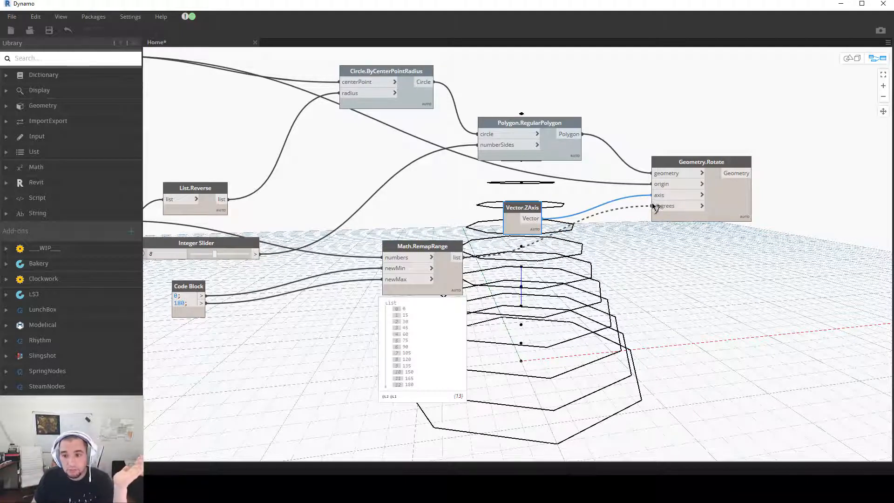
middle_drag(645, 117, 625, 140)
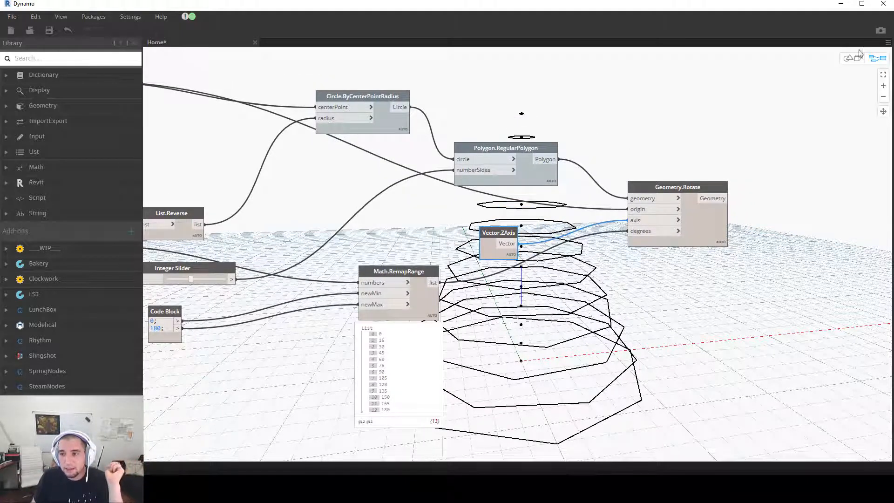
click(847, 59)
right_drag(555, 217, 564, 291)
right_drag(567, 329, 582, 271)
click(877, 58)
Step: Add a Solid.ByLoft node with only a crossSections input and connect the Geometry.Rotate output to it
right_click(569, 228)
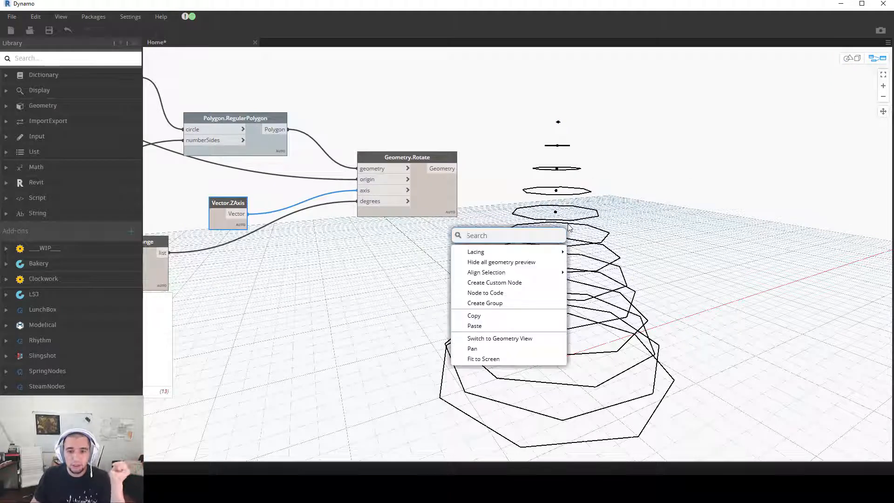
text(solid)
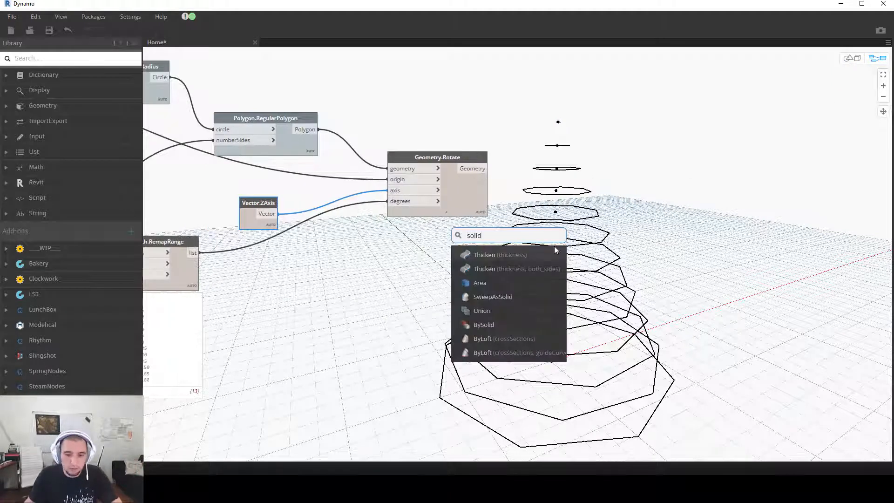
click(494, 338)
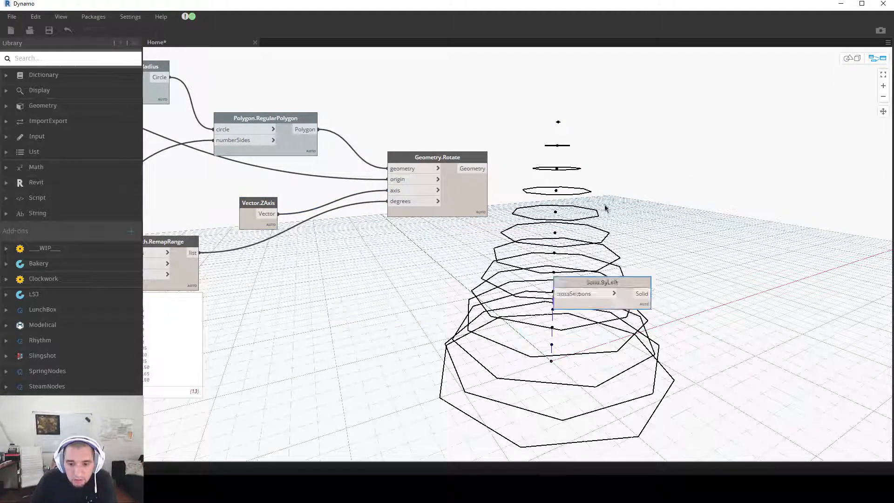
drag(570, 321, 628, 200)
drag(485, 168, 582, 212)
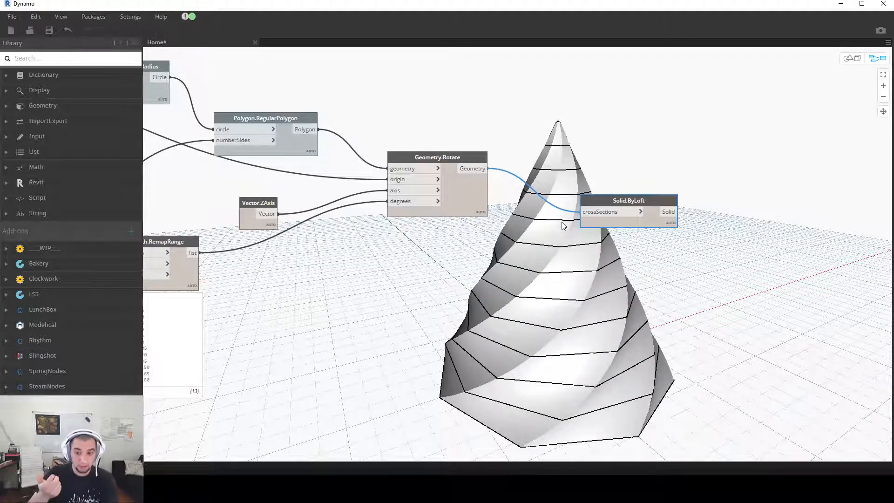
Step: Examine the remapped angle list on the Math.RemapRange node
middle_drag(476, 259, 539, 256)
click(253, 296)
right_click(329, 267)
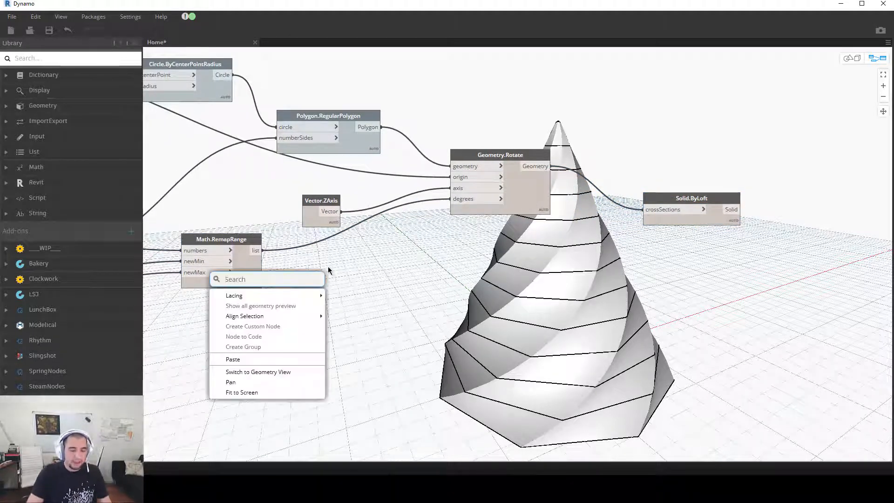
click(379, 294)
click(254, 295)
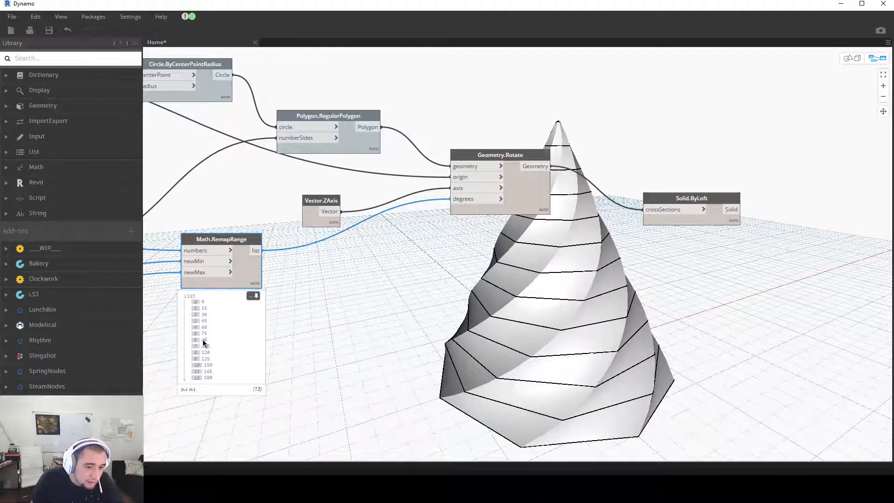
Step: Add a List.Shuffle node and wire it between the Math.RemapRange list and the degrees input of Geometry.Rotate
right_click(360, 273)
text(list.)
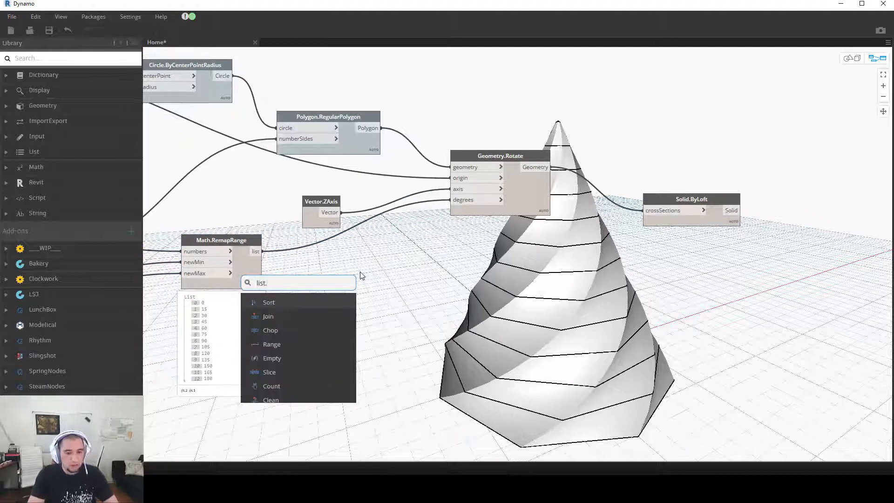
text(shuffle)
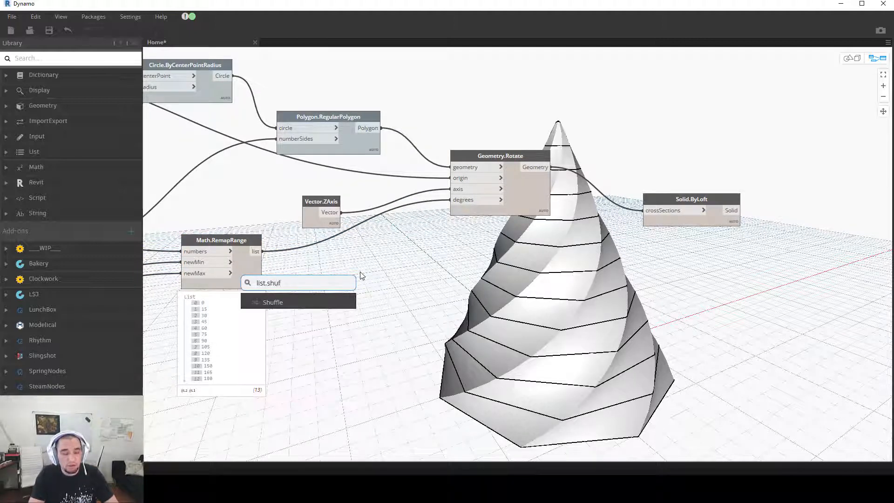
click(298, 302)
drag(301, 305, 326, 271)
drag(262, 251, 326, 282)
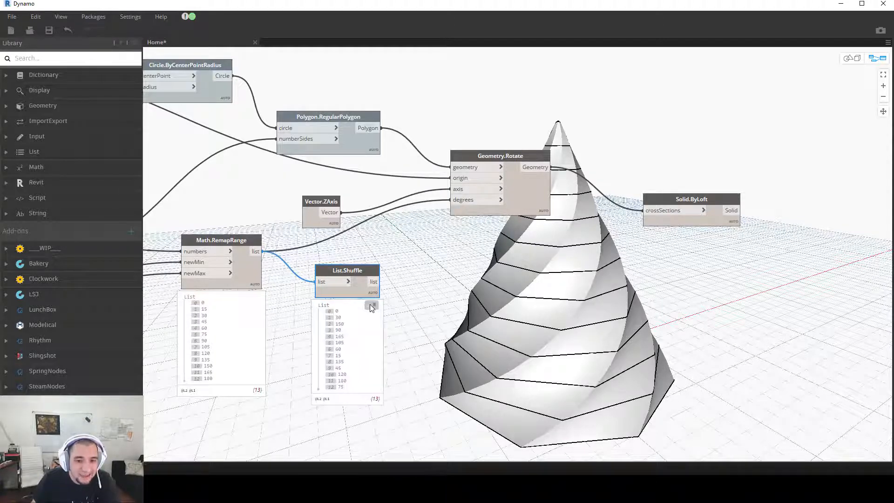
drag(379, 281, 450, 200)
middle_drag(612, 336, 535, 318)
scroll(544, 391, down, 2)
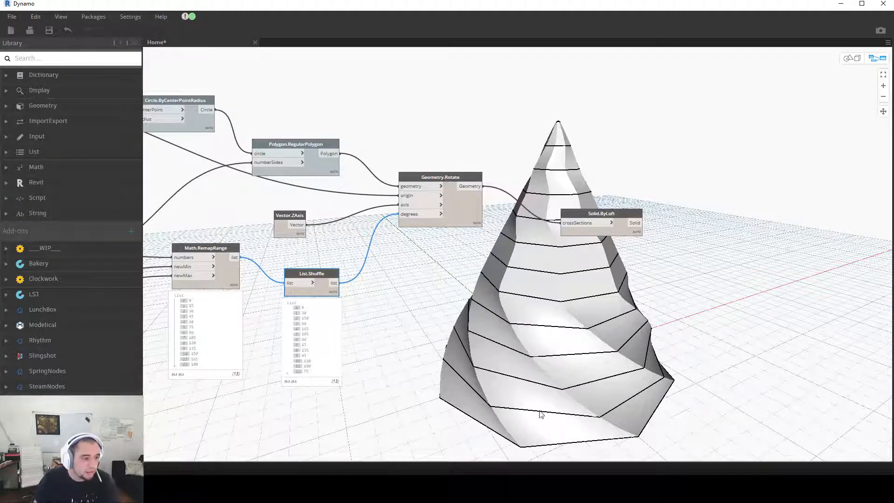
Step: Replace the List.Shuffle node with a new List.Shuffle node placed beside Math.RemapRange
middle_drag(331, 276, 436, 254)
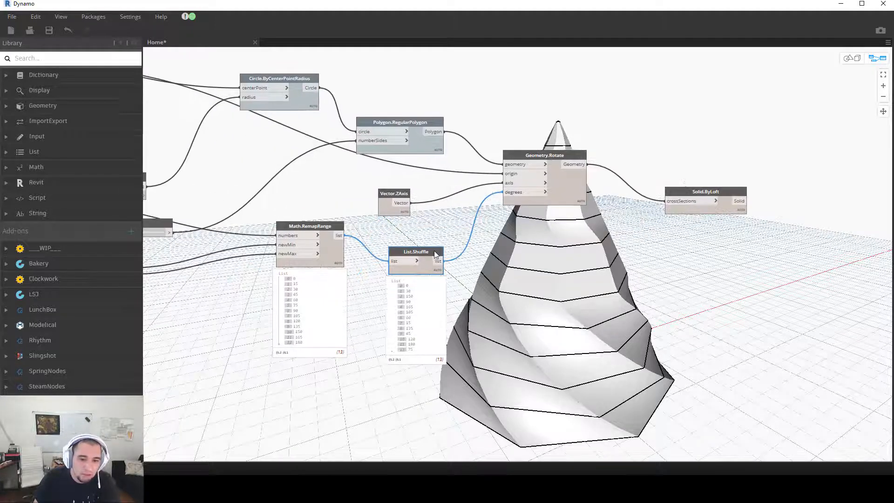
key(Delete)
right_click(294, 284)
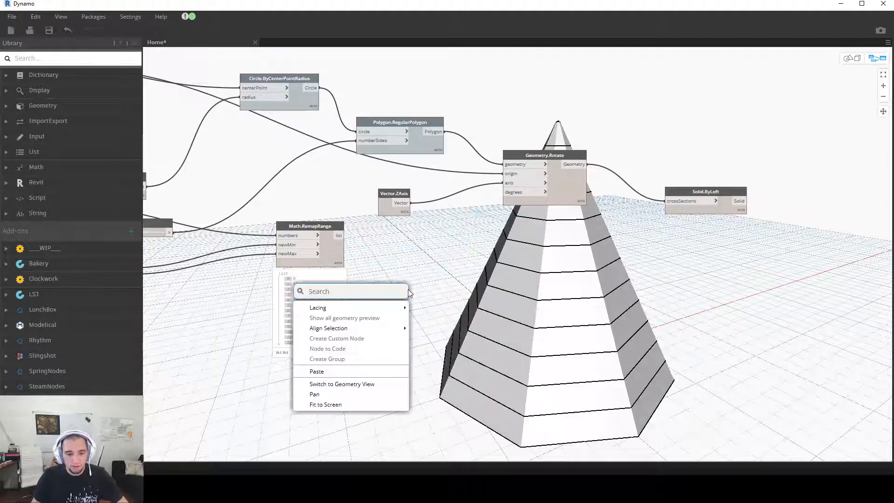
text(shuffle)
click(333, 312)
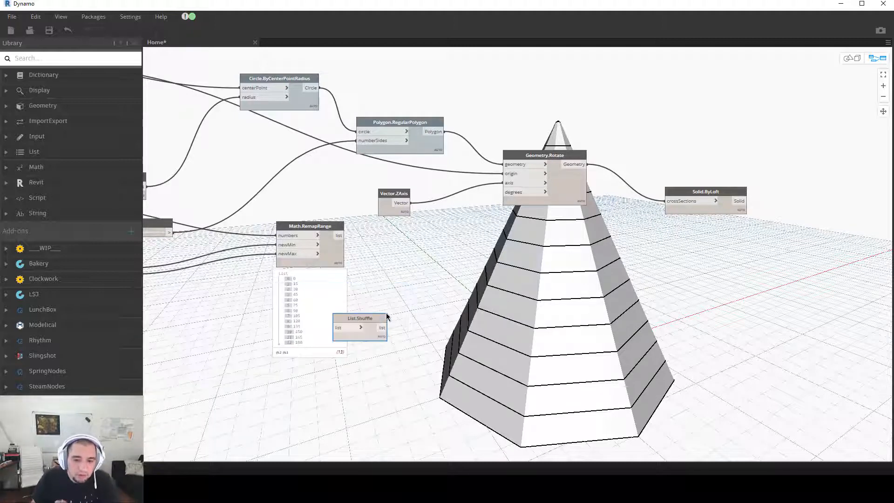
drag(386, 317, 428, 248)
Step: Connect the Math.RemapRange list to the new List.Shuffle node and its output to the degrees input of Geometry.Rotate
click(340, 235)
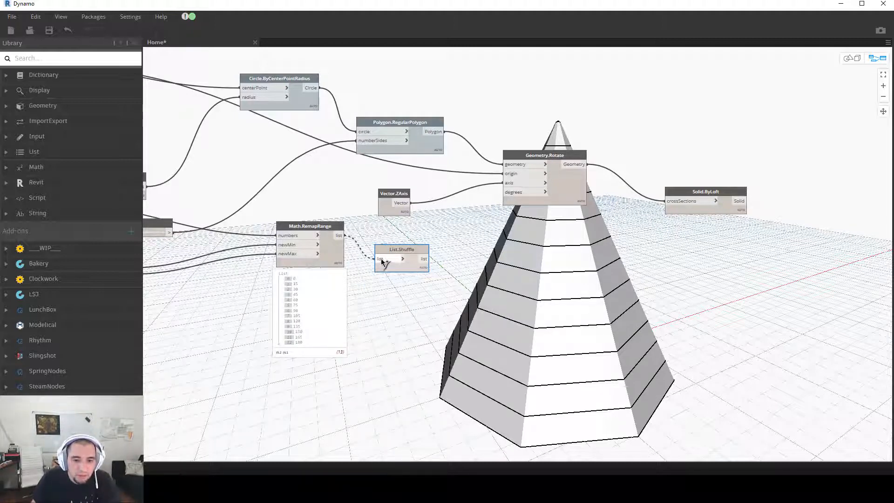
click(424, 259)
click(503, 191)
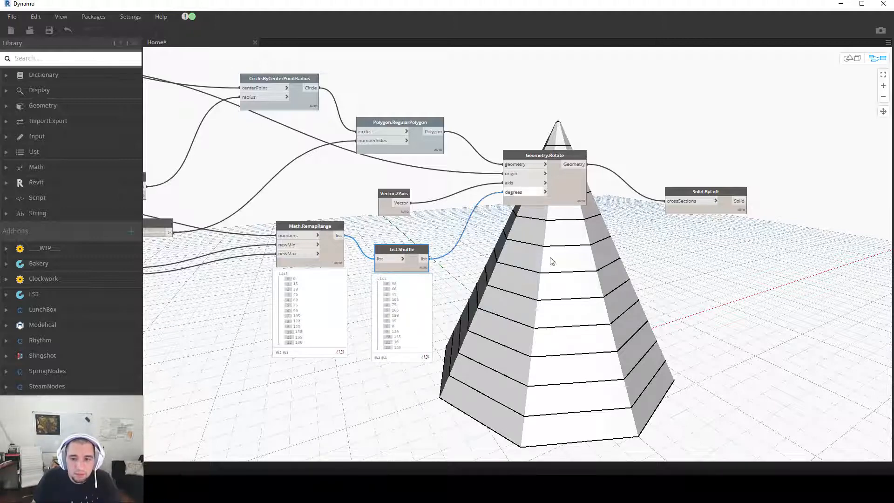
middle_drag(599, 395, 534, 368)
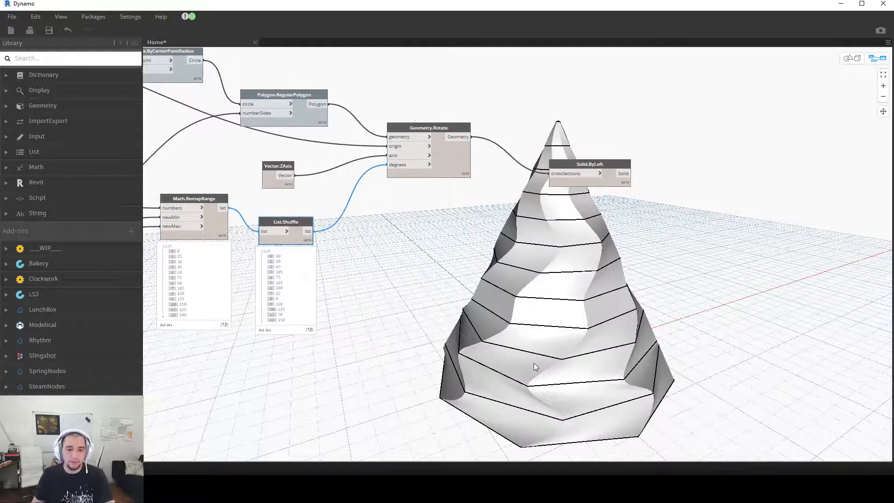
Step: Move the Solid.ByLoft node closer to the Geometry.Rotate node
middle_drag(409, 309, 364, 307)
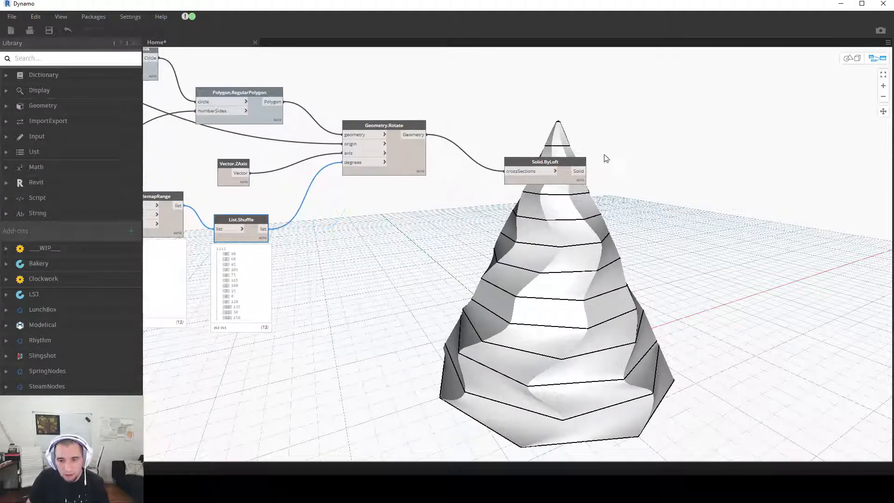
drag(569, 162, 509, 146)
scroll(647, 266, down, 1)
scroll(646, 266, down, 1)
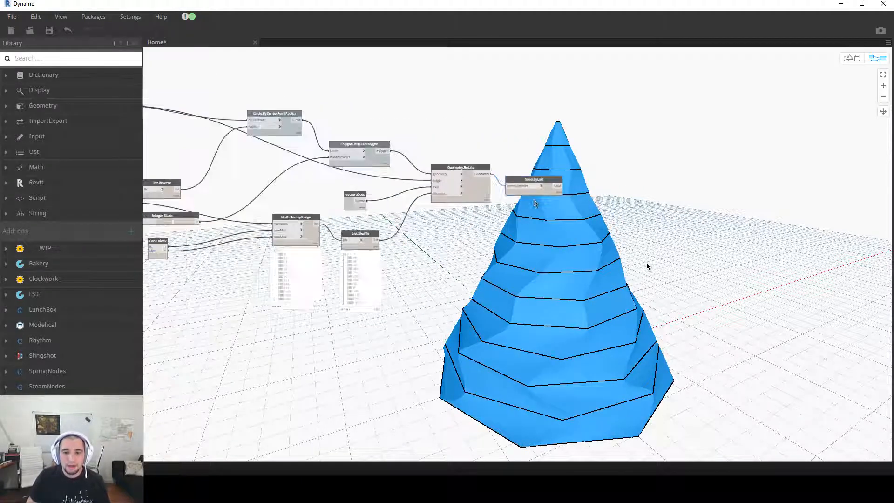
middle_drag(653, 225, 534, 241)
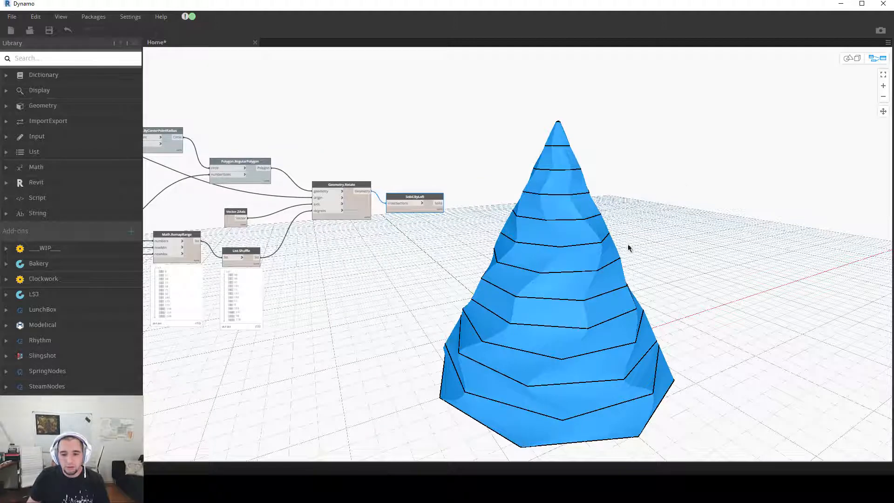
Step: Turn off the geometry preview of the Geometry.Rotate node and inspect the lofted solid on its own
click(410, 215)
click(356, 210)
right_click(356, 210)
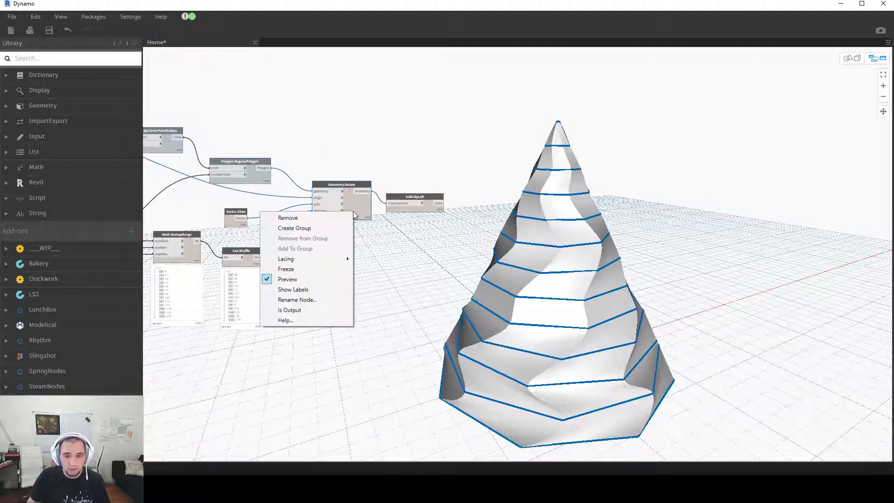
click(287, 279)
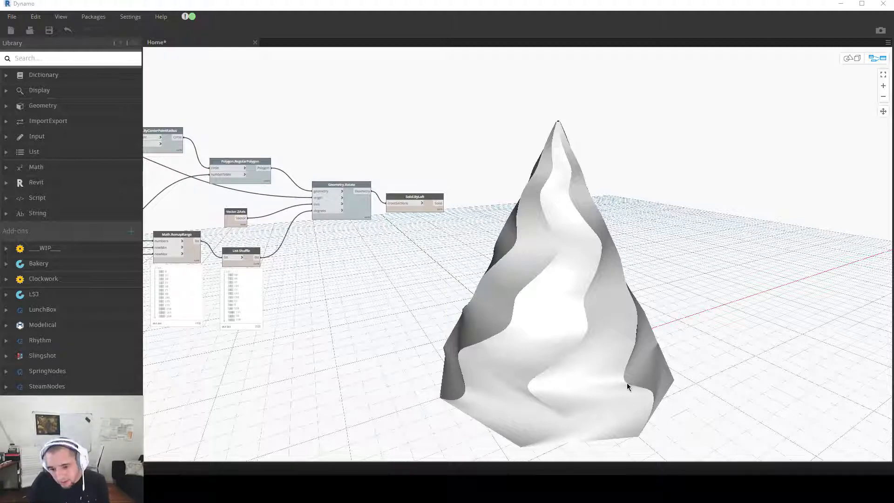
click(853, 58)
mouse_move(572, 337)
right_down()
mouse_move(565, 319)
mouse_move(559, 334)
mouse_move(553, 324)
mouse_move(572, 345)
right_up()
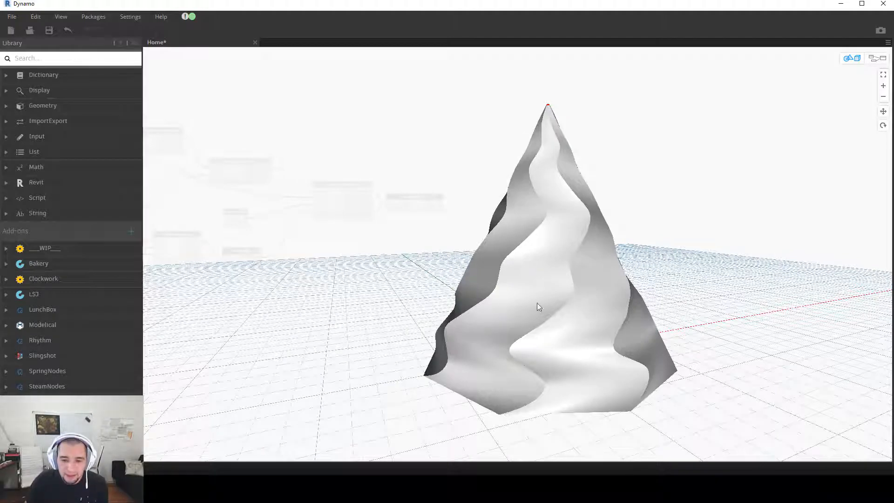
click(877, 58)
Step: Add a Geometry.Translate node, feeding the Solid.ByLoft solid into geometry and the Vector.ZAxis vector into direction
scroll(459, 222, up, 2)
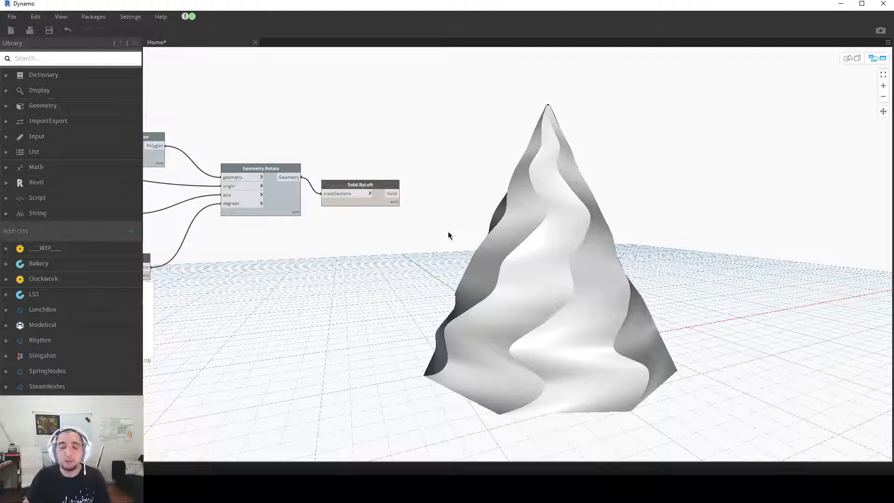
middle_drag(345, 294, 278, 297)
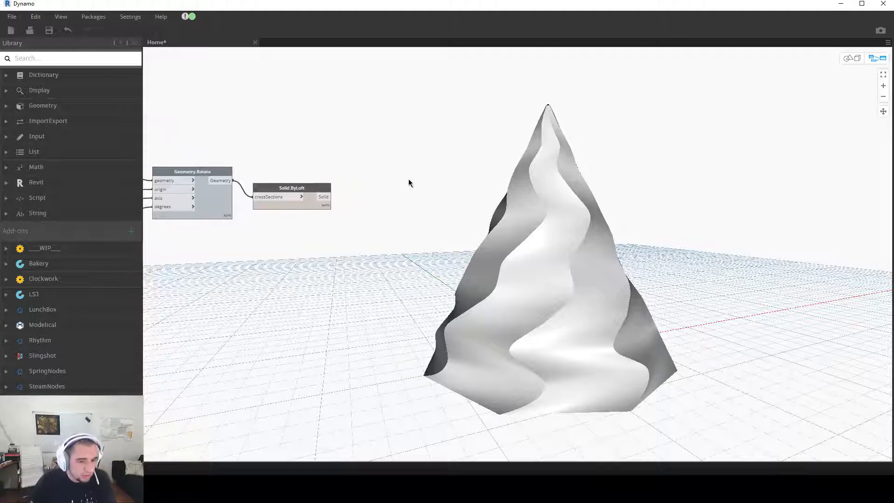
right_click(410, 183)
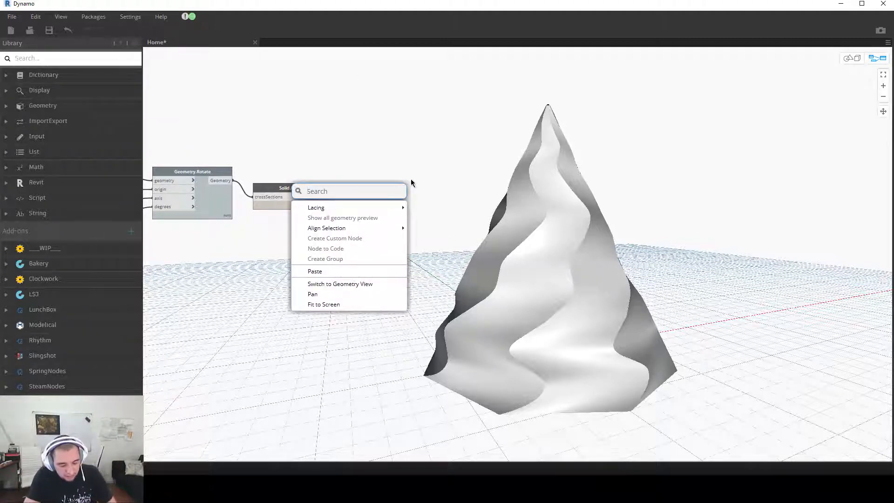
text(geometry transl)
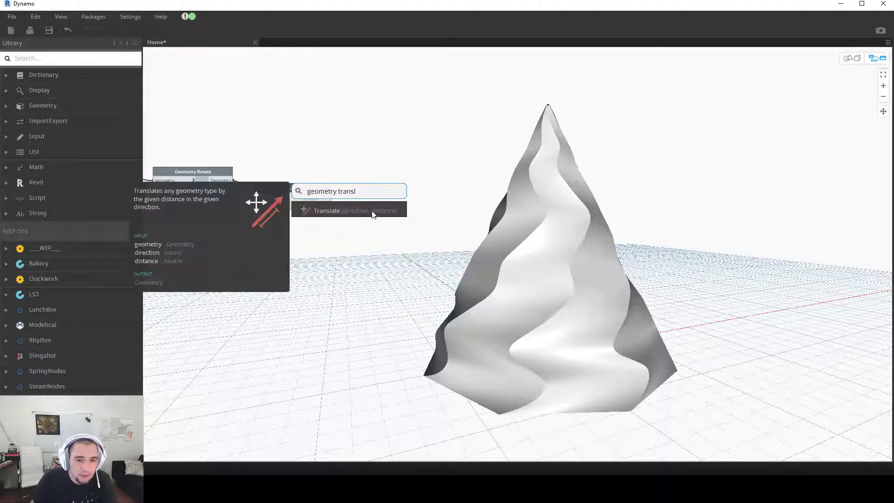
click(373, 212)
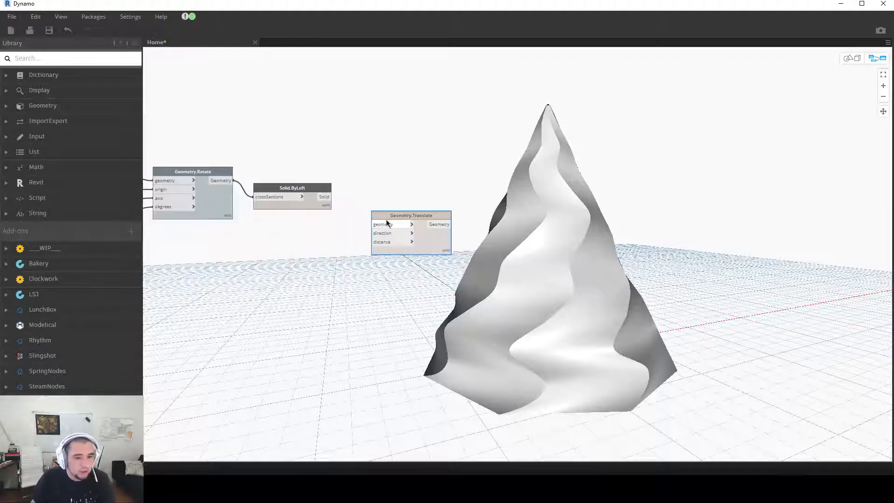
drag(332, 197, 390, 210)
middle_drag(403, 240, 576, 227)
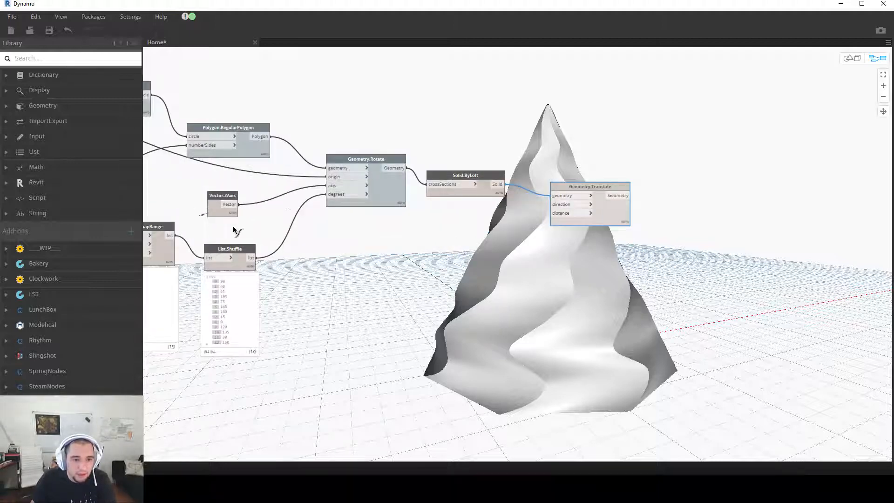
drag(236, 204, 564, 207)
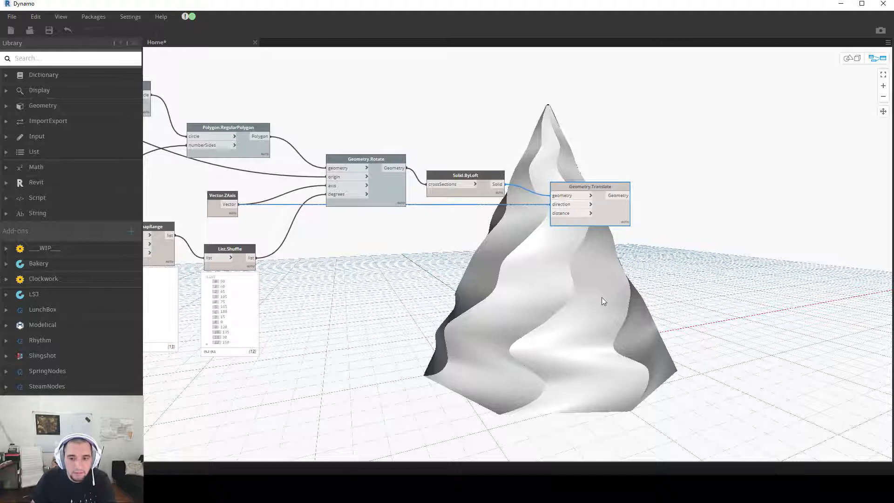
Step: Add a Number Slider node below Geometry.Rotate and connect it to the distance input of Geometry.Translate
middle_drag(602, 298, 535, 289)
click(291, 254)
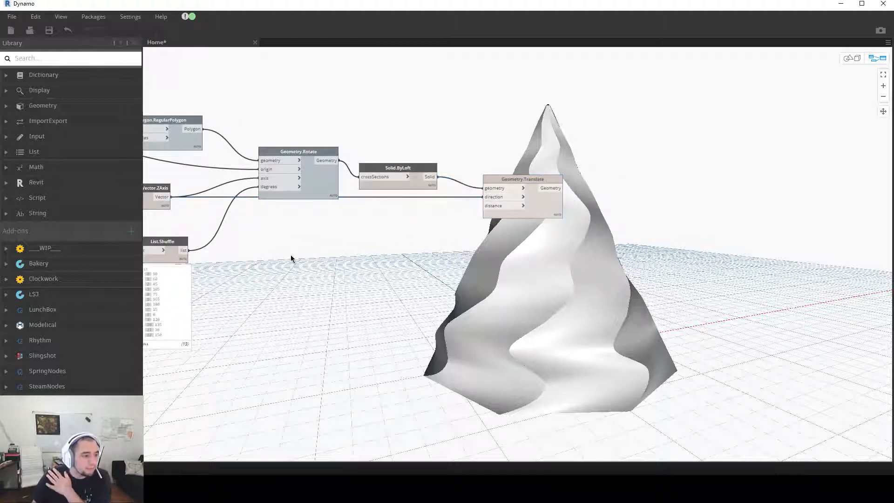
right_click(291, 255)
text(slider)
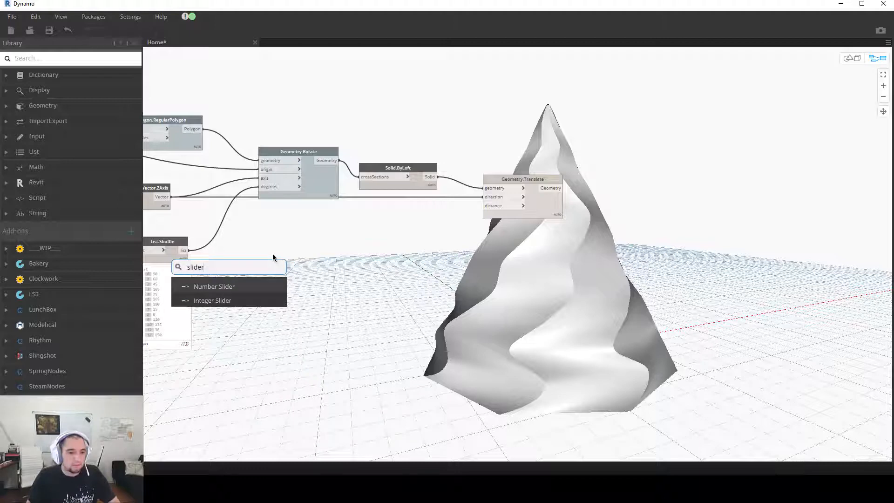
click(248, 286)
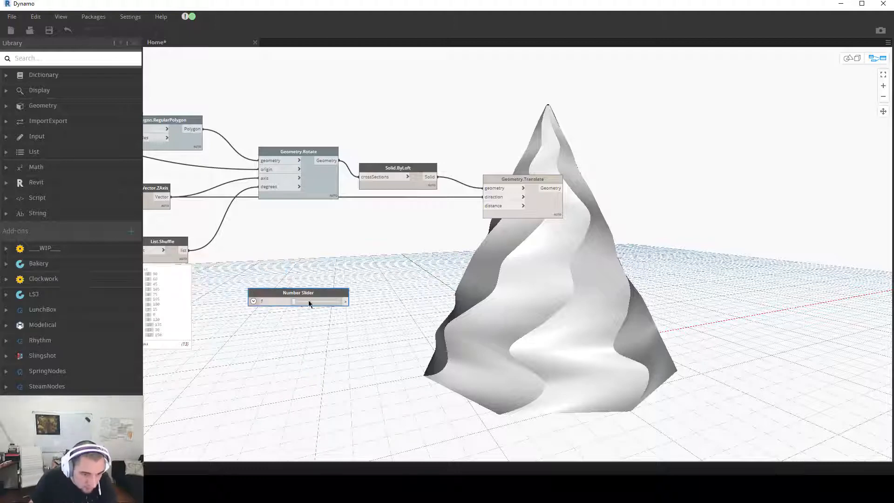
drag(346, 302, 484, 205)
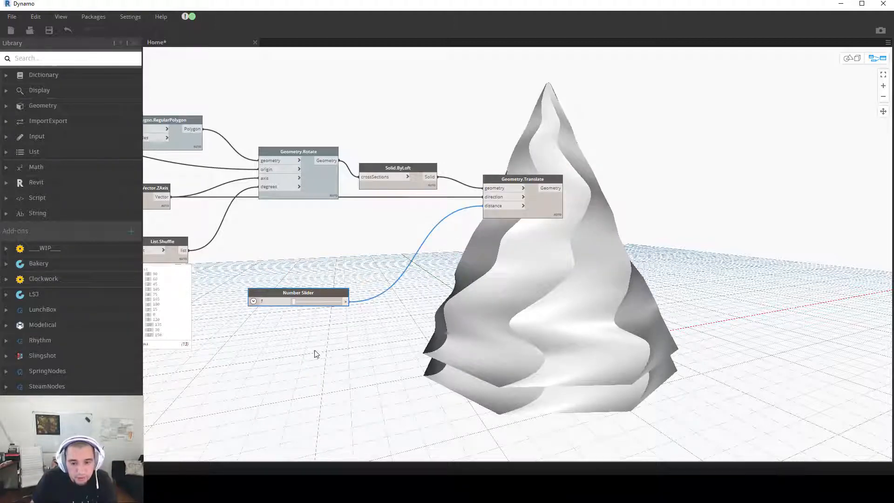
Step: Turn off the geometry preview of the Solid.ByLoft node and bring the translation distance slider to 0
right_click(406, 169)
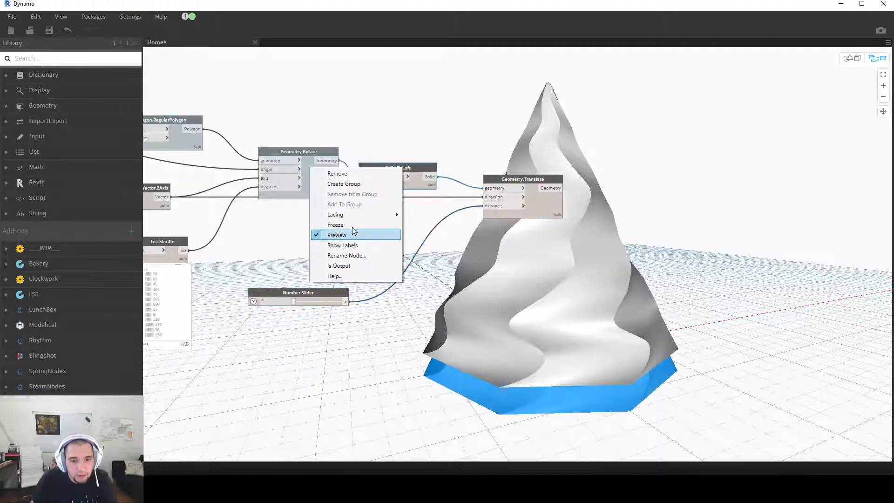
click(337, 235)
drag(294, 301, 287, 299)
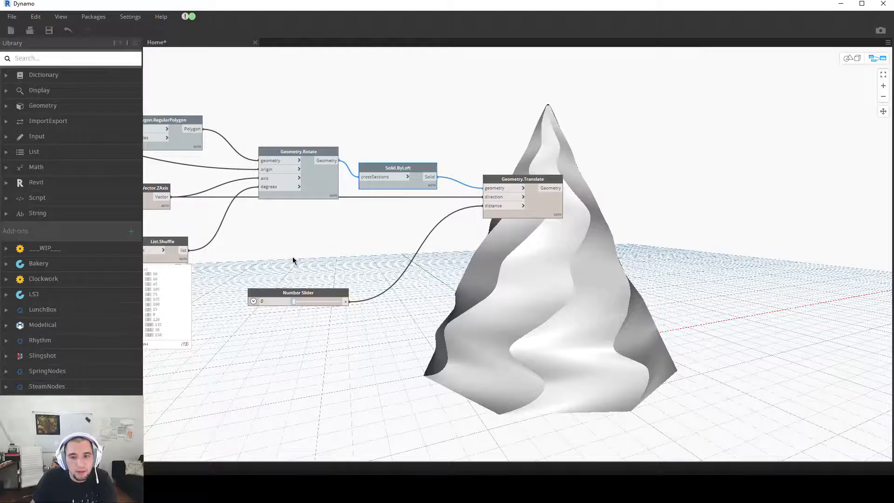
Step: Move the Number Slider closer to the Geometry.Translate node and set its value to 2
scroll(292, 264, down, 2)
middle_drag(312, 260, 620, 277)
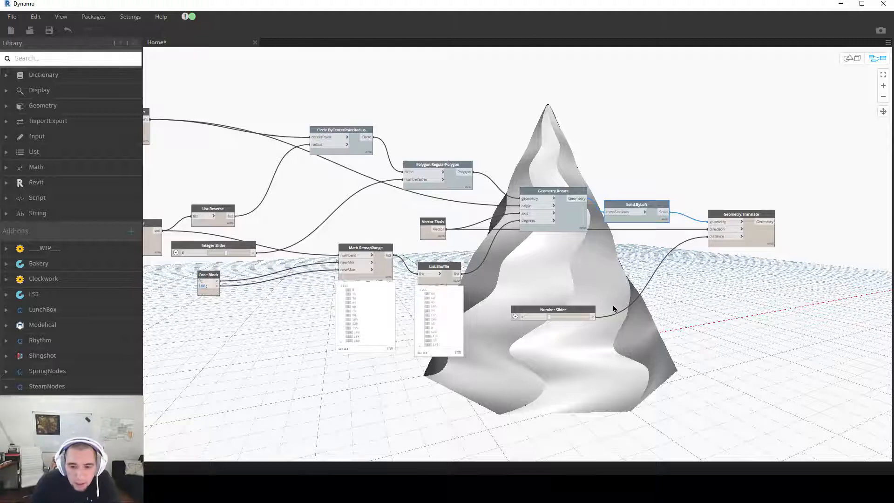
scroll(588, 316, up, 1)
drag(587, 309, 609, 270)
middle_drag(557, 328, 462, 312)
double_click(449, 261)
text(2)
key(Return)
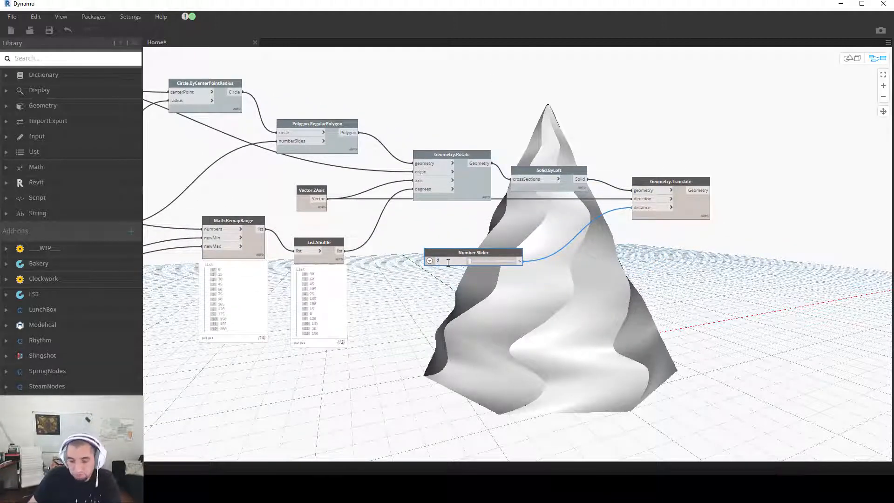
Step: Move the Geometry.Translate node closer to the Solid.ByLoft node and Number Slider, and clear the selection
right_click(642, 356)
middle_drag(607, 313, 413, 321)
drag(474, 198, 457, 216)
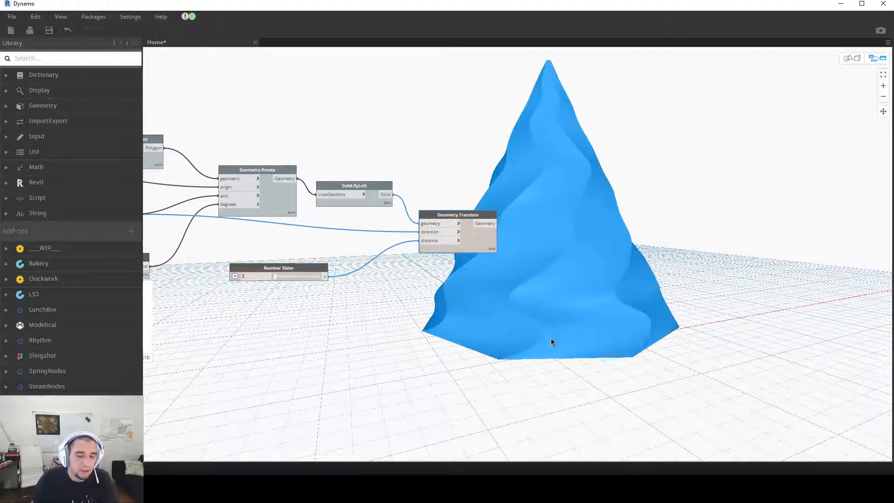
middle_drag(477, 363, 420, 362)
middle_drag(459, 282, 402, 284)
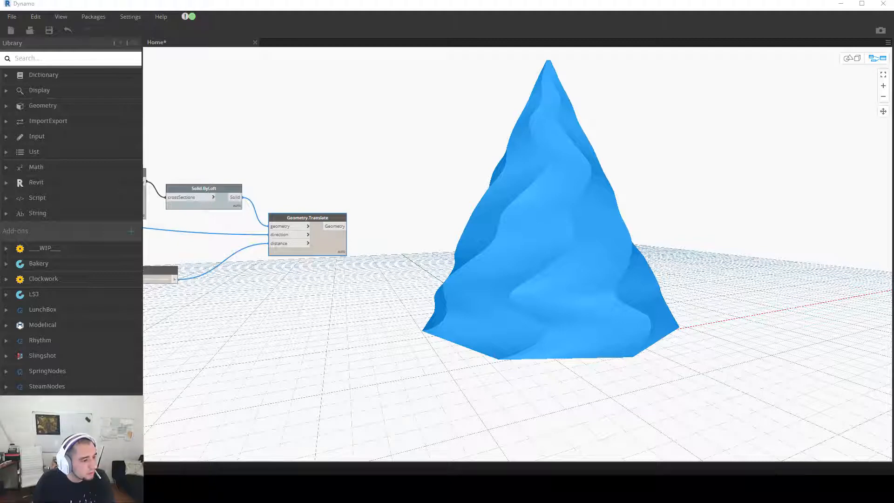
click(549, 395)
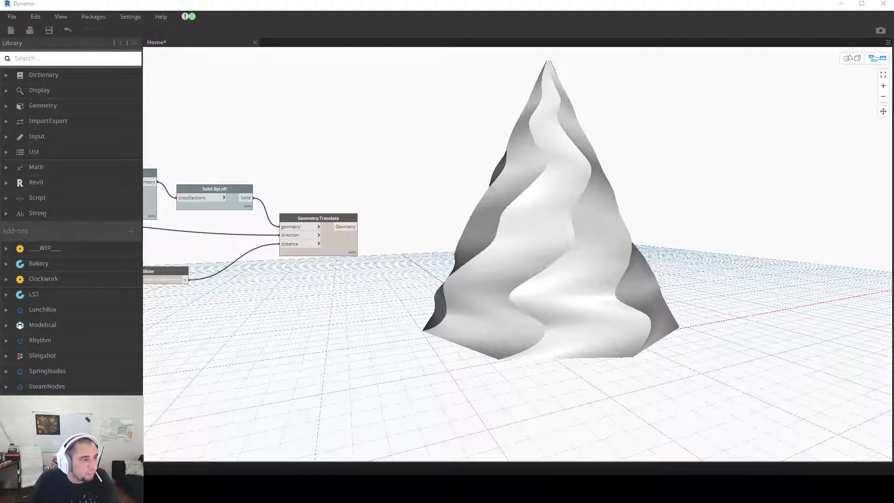
Step: Add a Cylinder.ByPointsRadius node above the Geometry.Translate node for the trunk
mouse_move(333, 183)
middle_down()
mouse_move(355, 234)
mouse_move(345, 191)
mouse_move(334, 208)
middle_up()
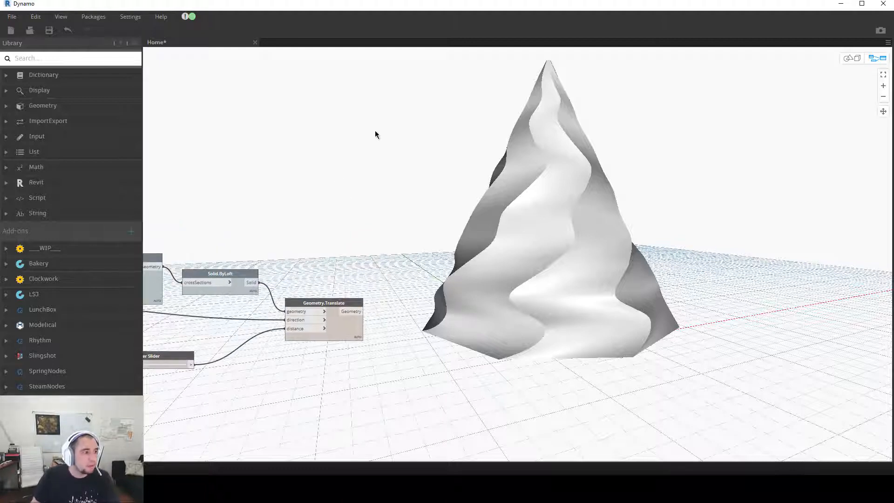
right_click(372, 136)
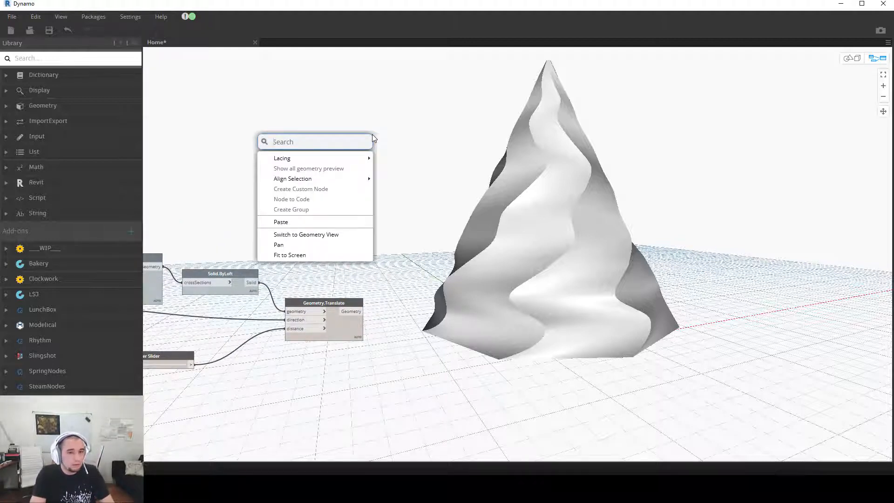
text(cylin)
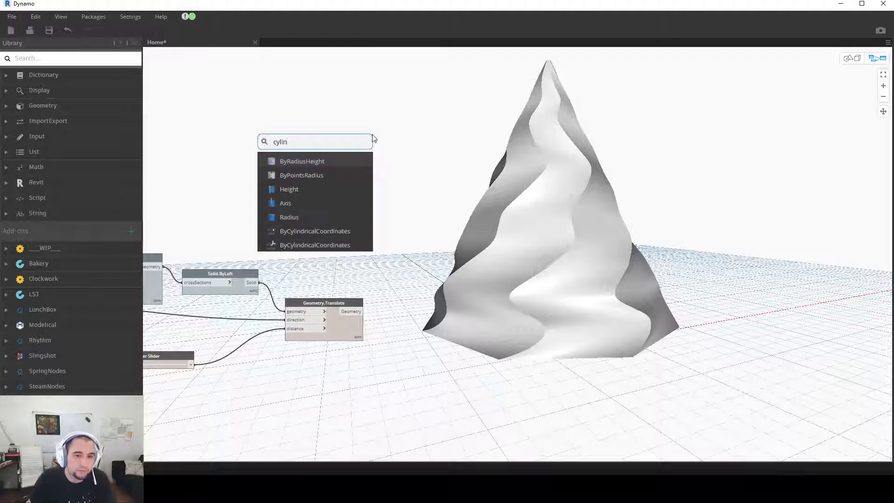
click(307, 175)
drag(341, 180, 424, 134)
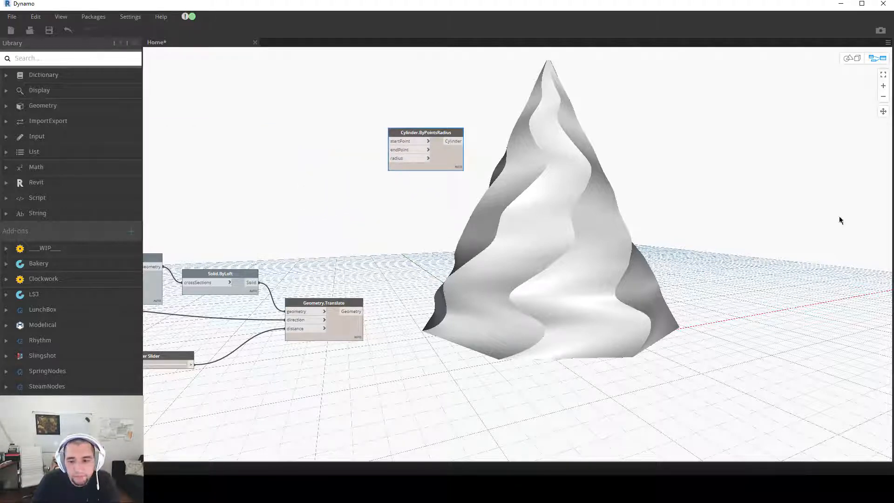
Step: Examine the default cylinder beneath the tree from a low angle and check the default value of the node's radius input
click(850, 59)
right_drag(587, 309, 590, 292)
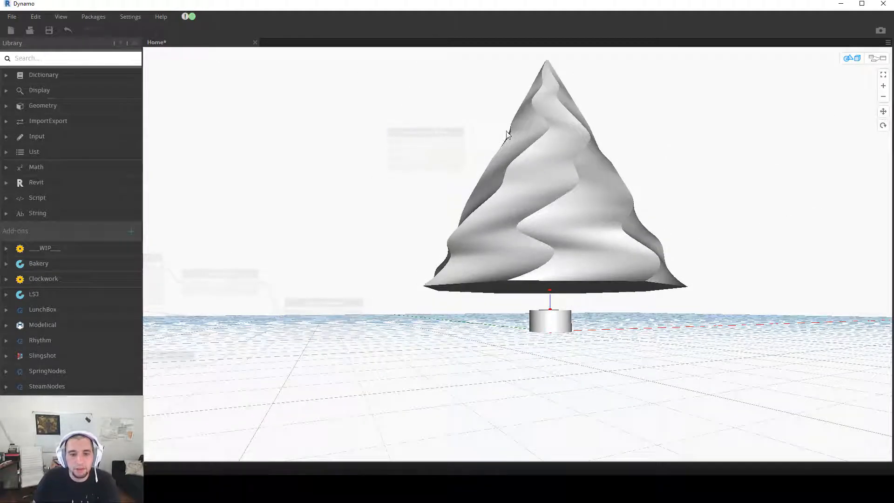
click(878, 58)
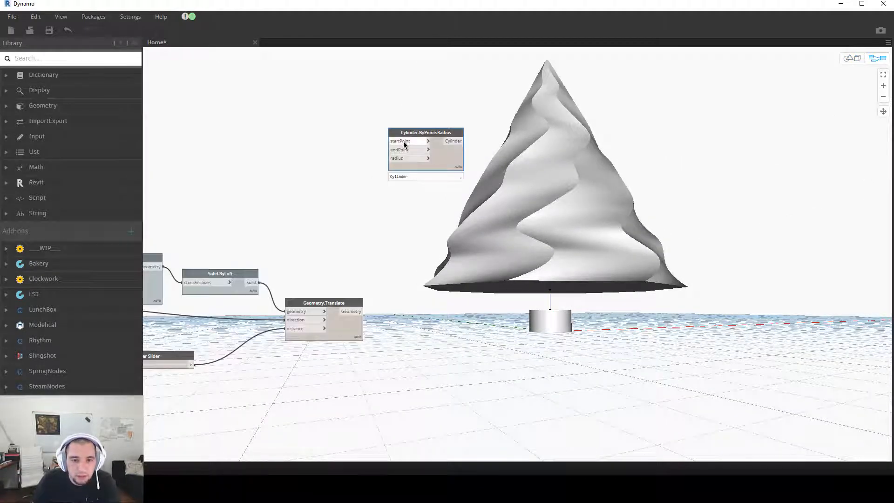
mouse_move(399, 159)
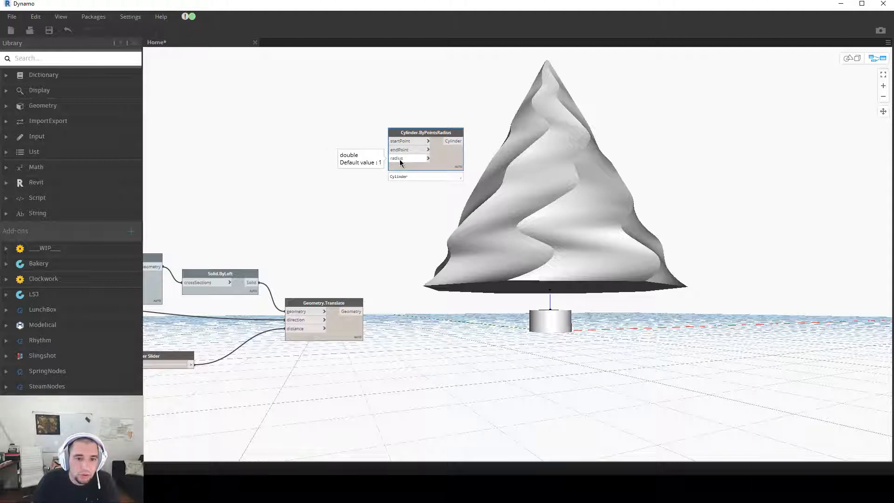
scroll(375, 198, down, 2)
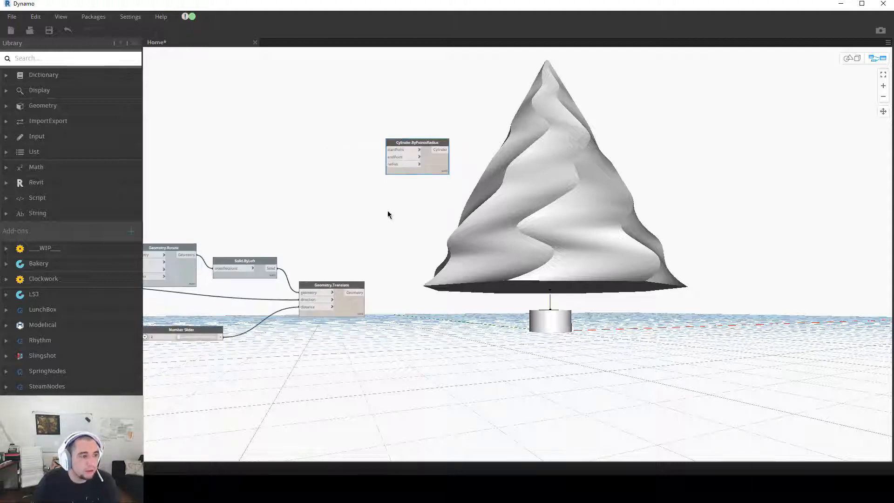
right_click(284, 187)
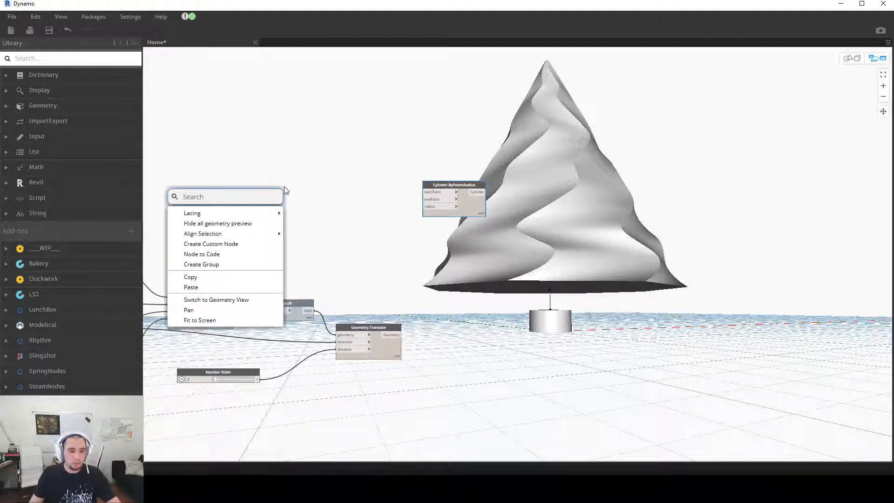
text(n)
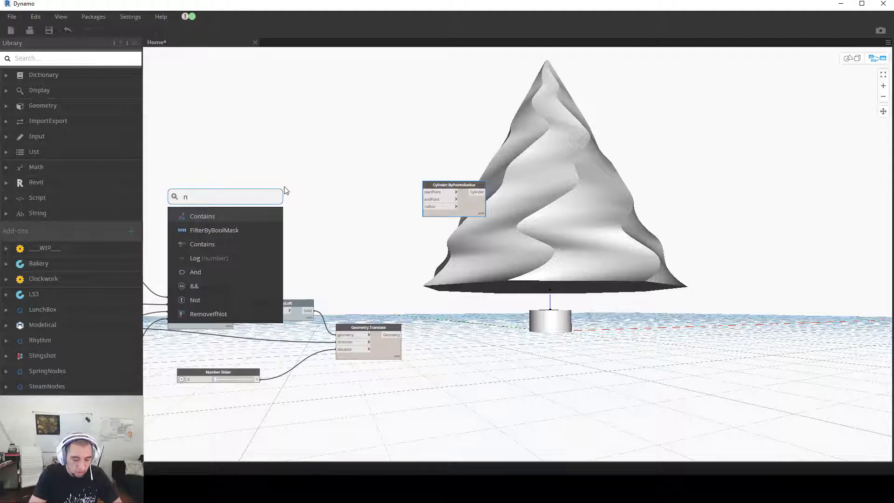
click(317, 156)
Step: Shift the Cylinder.ByPointsRadius node slightly upward and check the default point of its endPoint input
drag(436, 184, 448, 164)
mouse_move(437, 179)
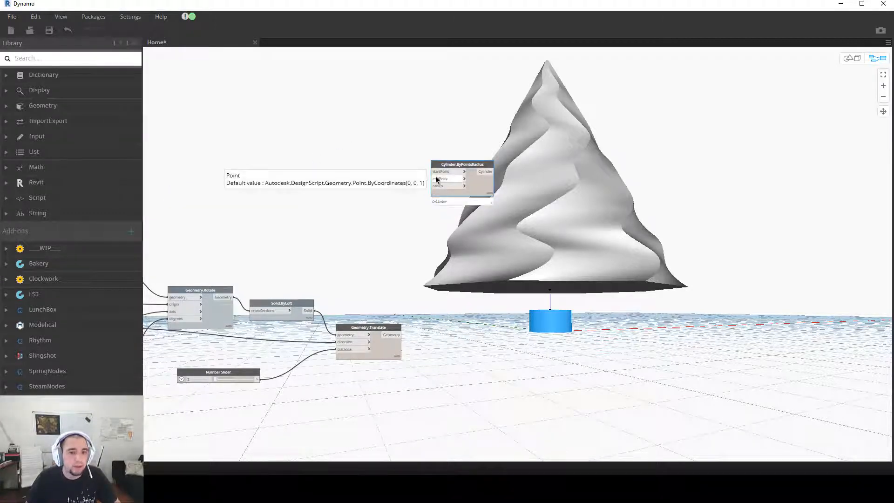
click(333, 185)
Step: Examine the list of rotated polygons output by the Geometry.Rotate node, including its first item
middle_drag(350, 172, 403, 162)
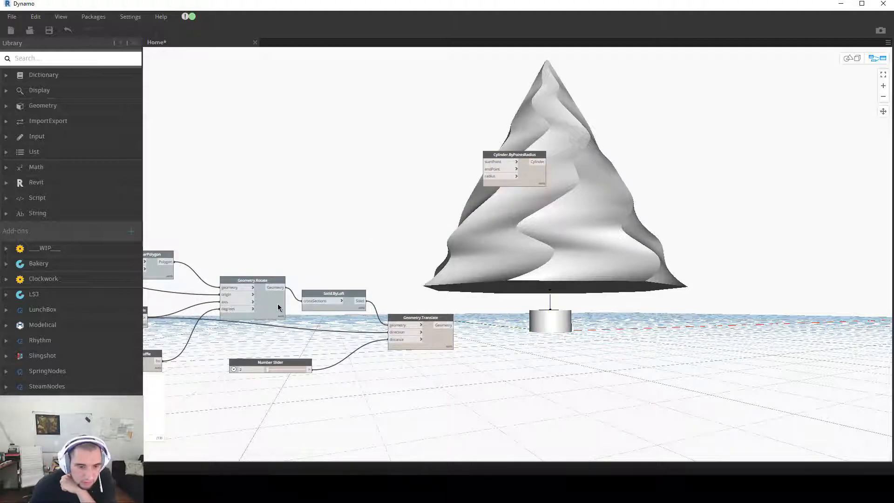
click(282, 320)
scroll(322, 345, up, 4)
middle_drag(375, 343, 443, 329)
middle_drag(554, 291, 424, 268)
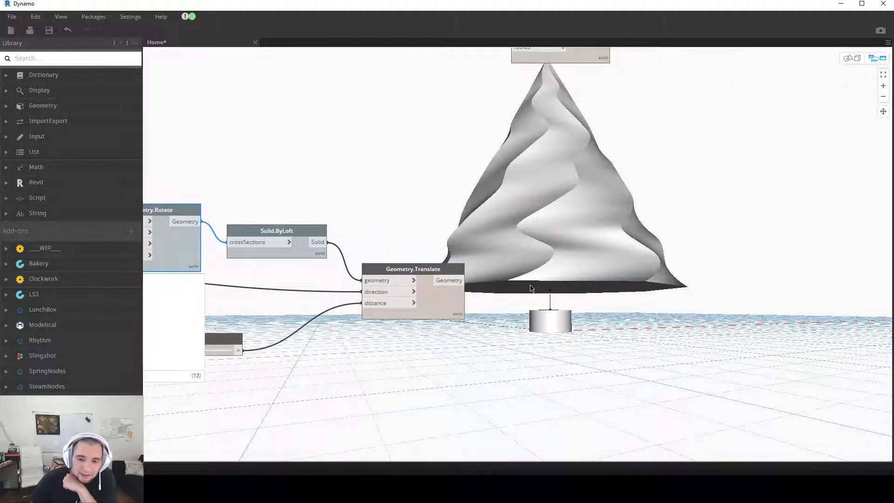
scroll(355, 234, down, 2)
middle_drag(356, 234, 501, 226)
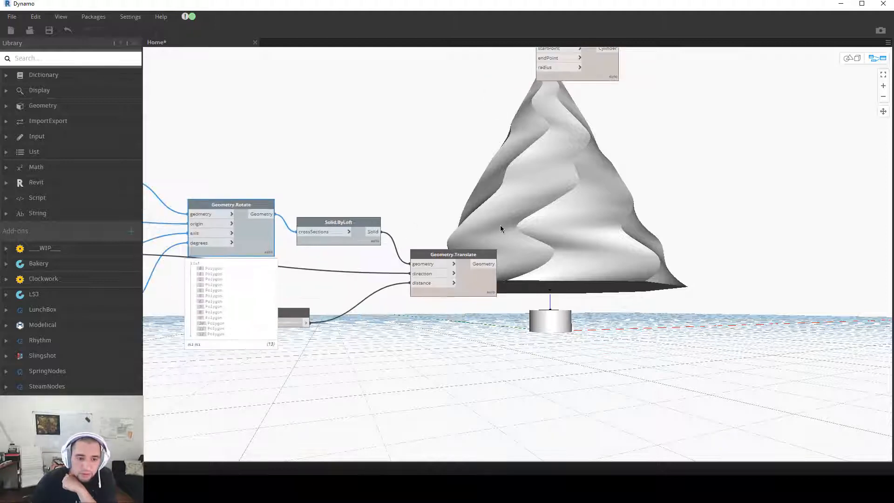
click(314, 271)
middle_drag(556, 317, 479, 360)
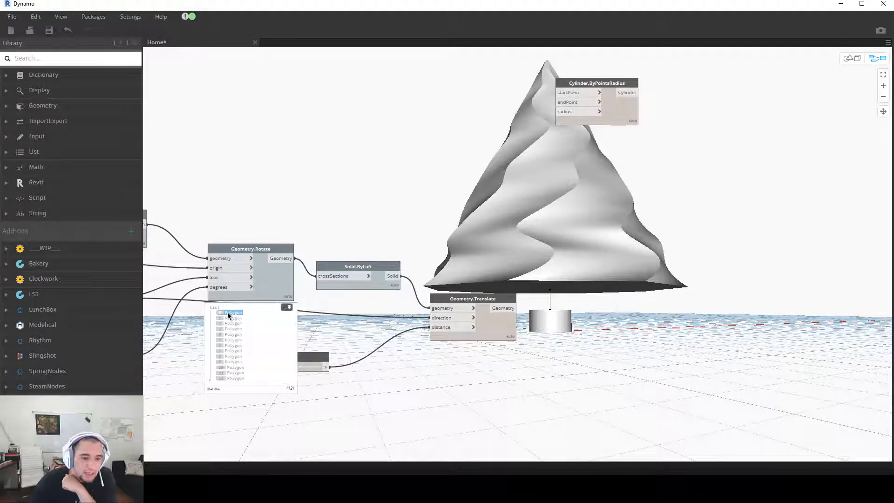
Step: Add a List.FirstItem node above Solid.ByLoft and feed it the Geometry output of Geometry.Rotate
right_click(384, 176)
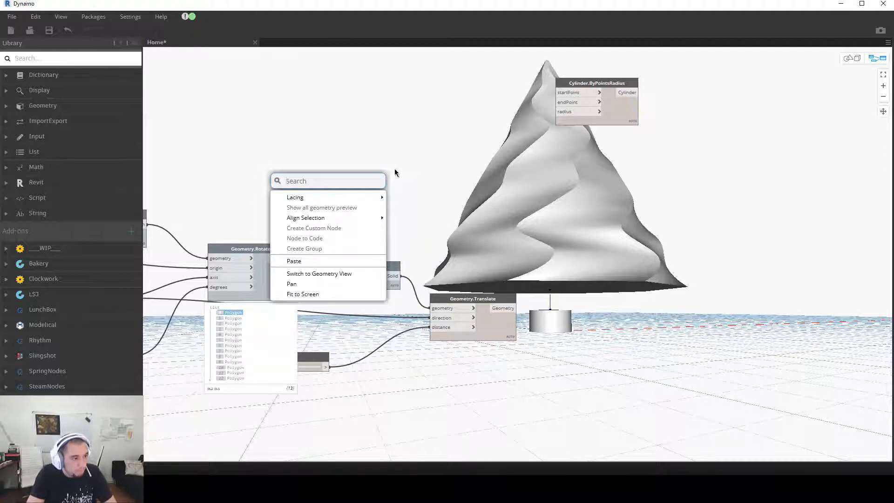
text(first)
scroll(395, 172, up, 1)
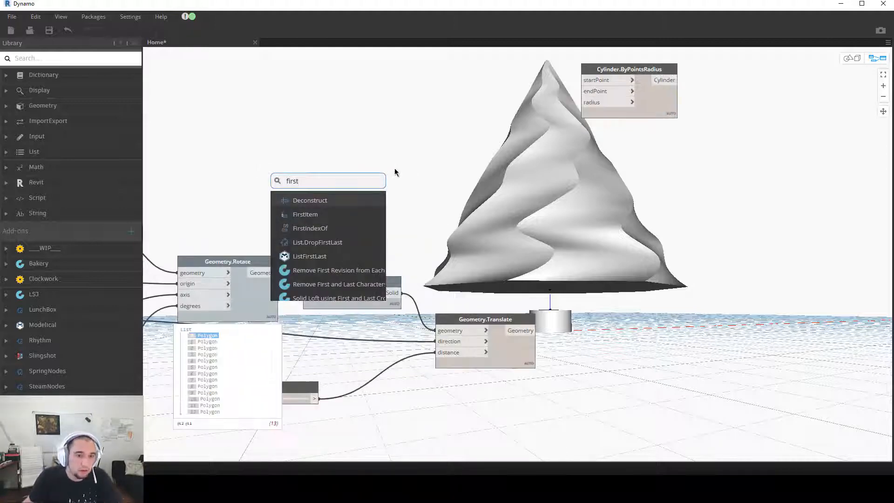
click(307, 214)
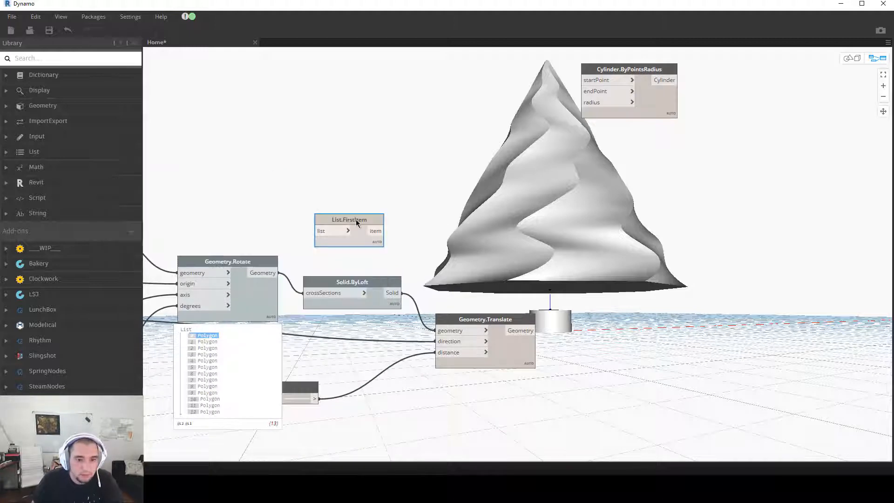
drag(259, 277, 362, 159)
mouse_move(401, 163)
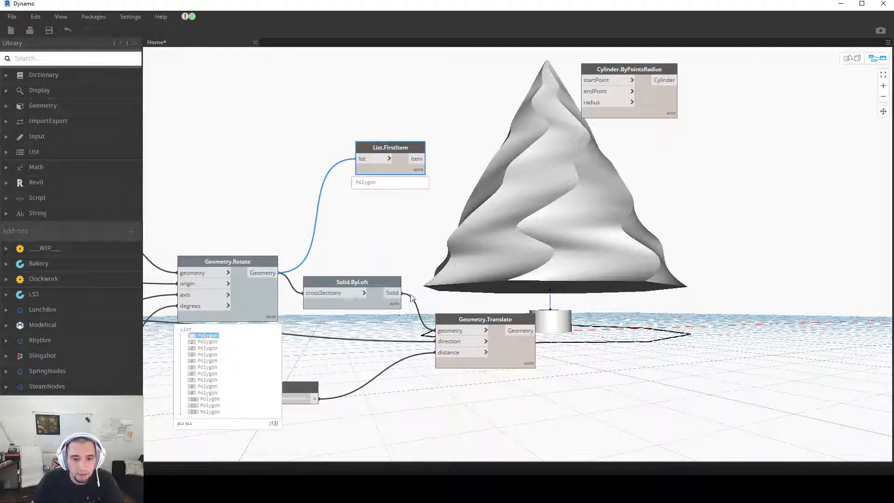
Step: Rewire the graph so Geometry.Rotate feeds Geometry.Translate and the translated polygons feed the crossSections input of Solid.ByLoft, placed downstream
drag(380, 285, 395, 292)
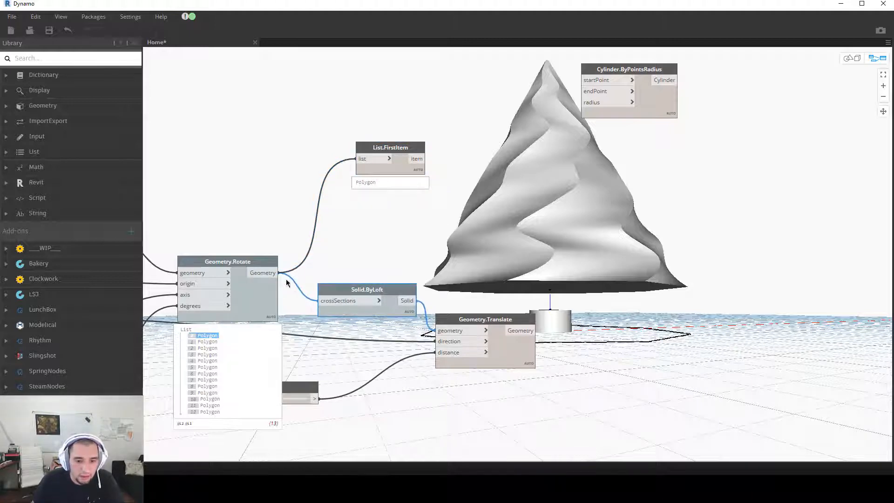
drag(255, 275, 436, 331)
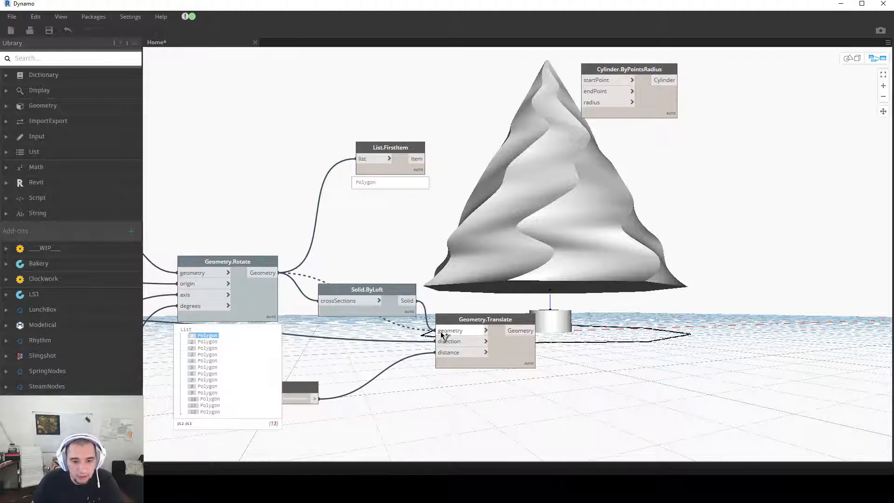
drag(382, 295, 635, 326)
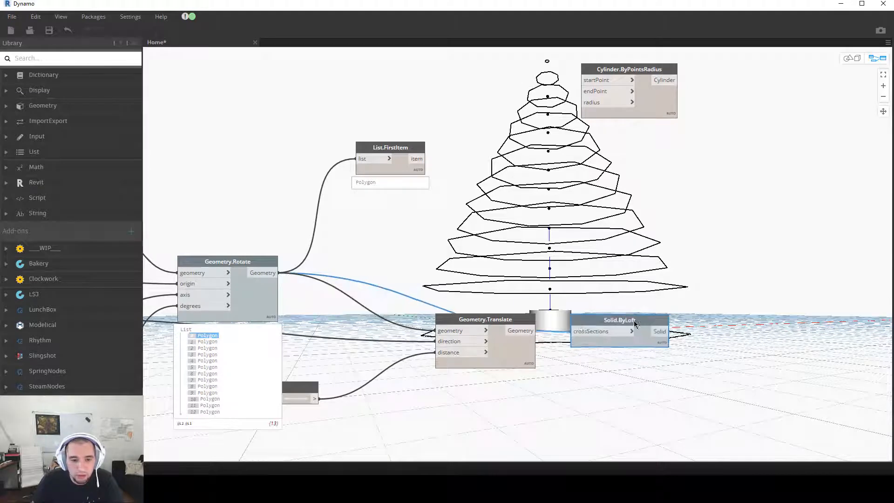
drag(508, 326, 427, 303)
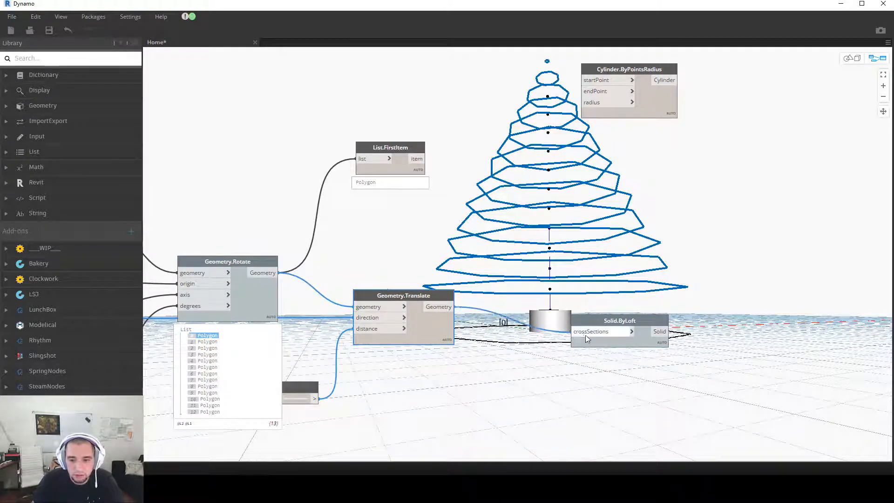
drag(611, 322, 599, 338)
Step: Turn on the geometry preview of the Solid.ByLoft node and turn off the preview of Geometry.Translate
right_click(640, 354)
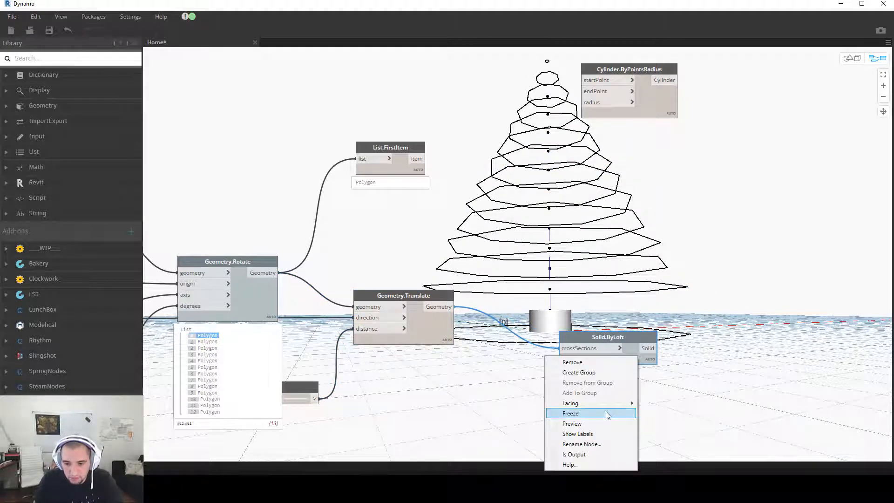
click(602, 423)
right_click(418, 334)
click(373, 404)
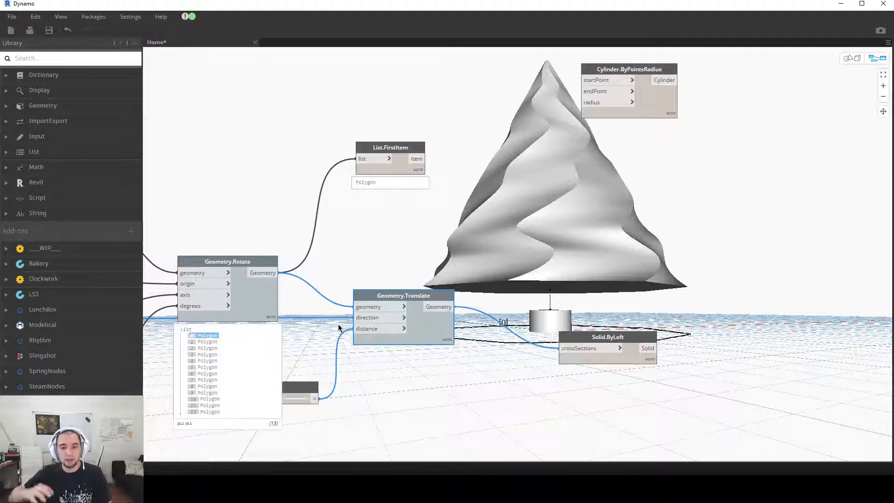
click(343, 410)
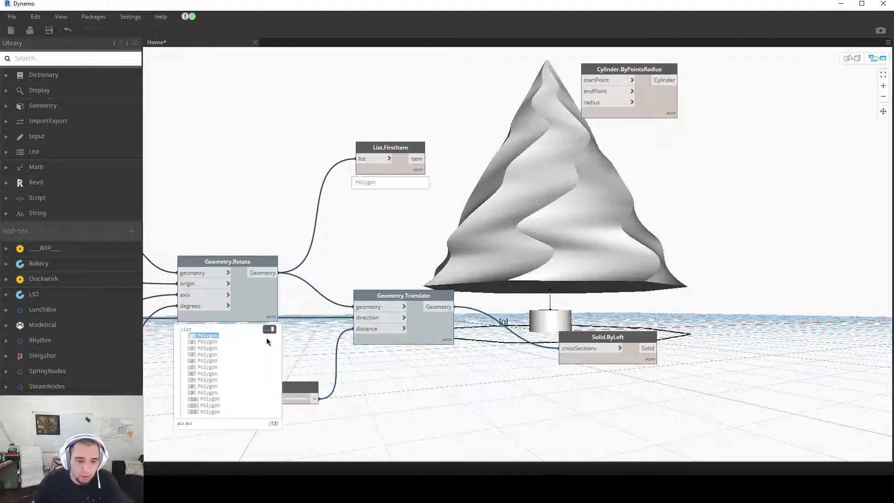
Step: Highlight the polygon picked by List.FirstItem to examine it beneath the tree, shifting the node slightly farther from Geometry.Rotate
click(405, 148)
scroll(587, 314, down, 3)
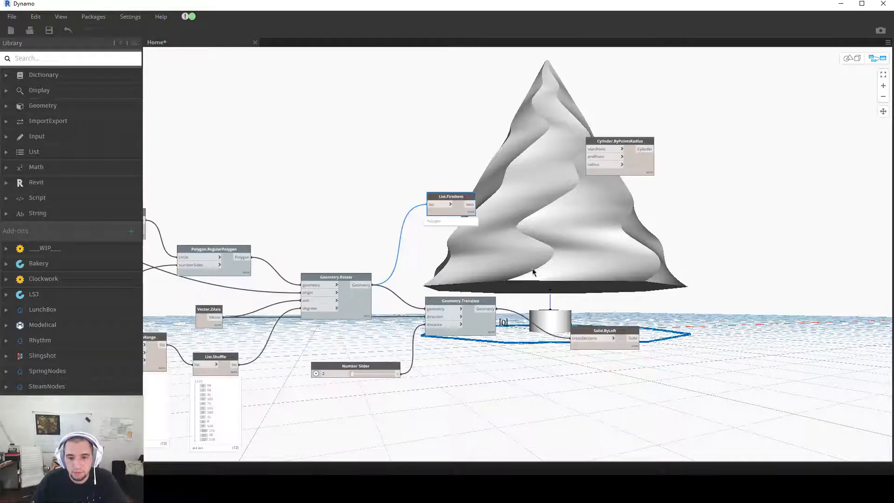
middle_drag(540, 272, 397, 304)
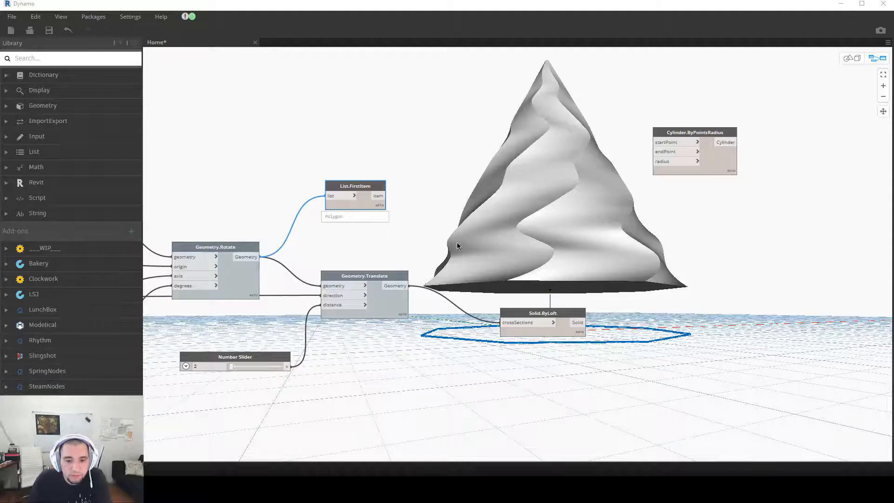
middle_drag(584, 284, 584, 267)
middle_drag(475, 257, 466, 270)
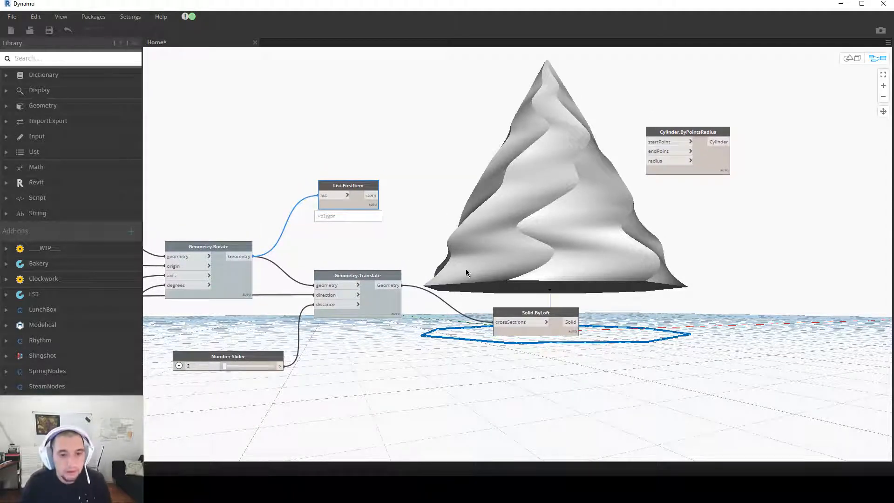
drag(375, 192, 387, 199)
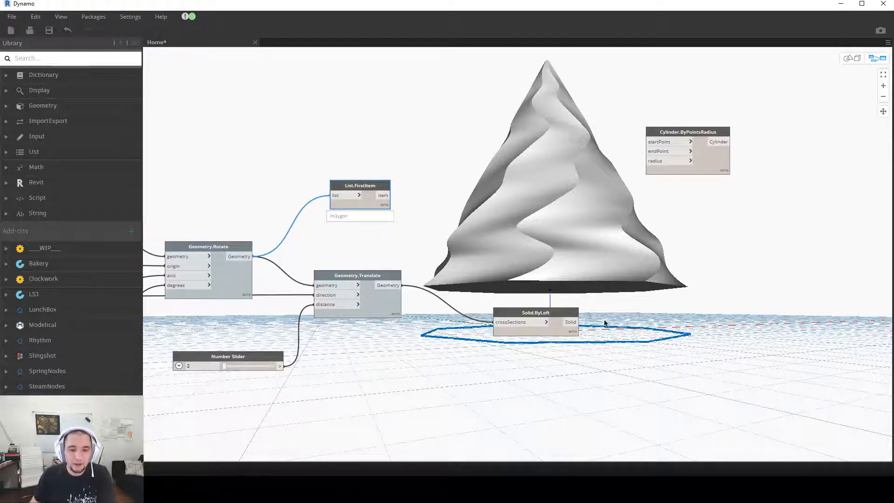
drag(367, 188, 394, 186)
middle_drag(453, 336, 422, 344)
middle_drag(185, 279, 340, 281)
Step: Check the polygon list output by Geometry.Rotate and nudge the Geometry.Translate and Solid.ByLoft nodes closer together
click(276, 241)
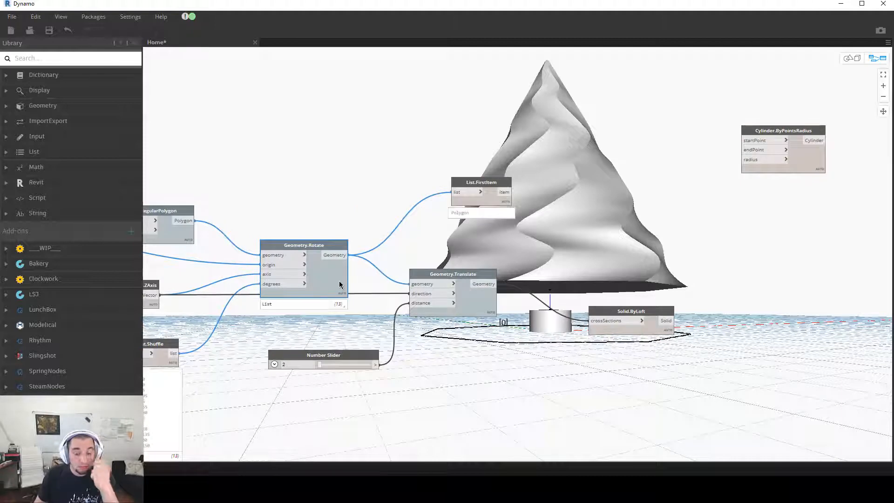
mouse_move(342, 305)
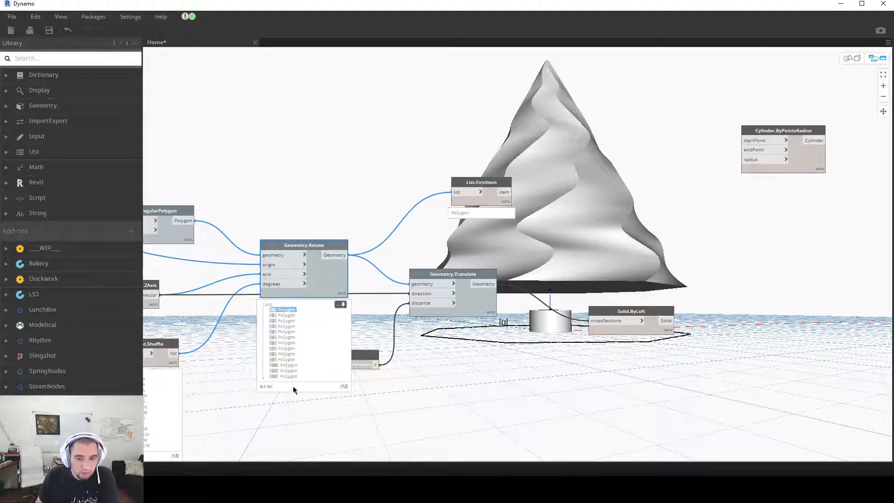
drag(456, 275, 462, 276)
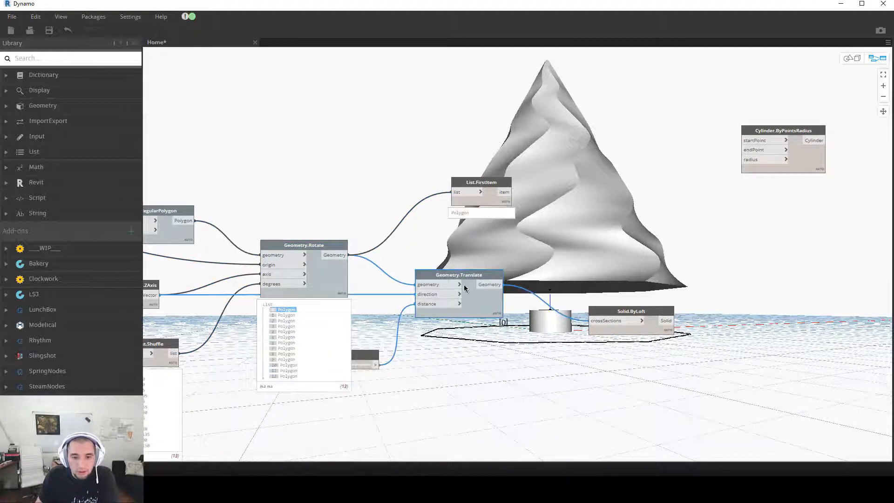
click(345, 295)
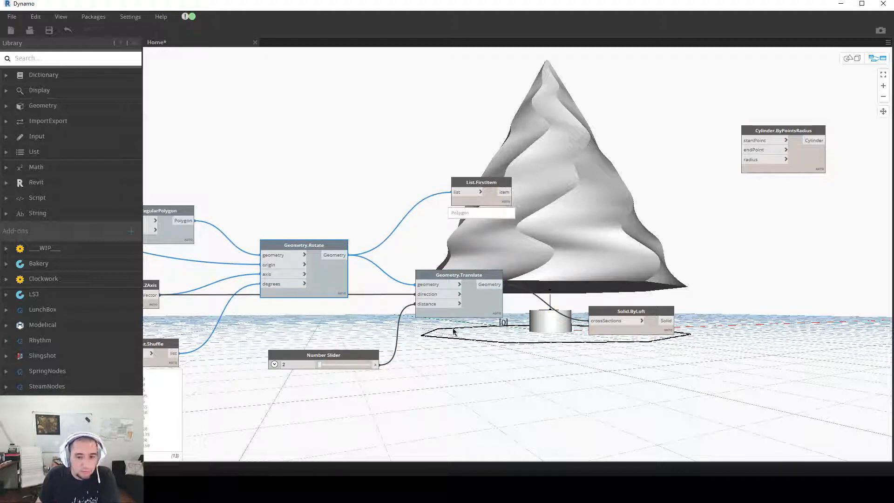
drag(630, 312, 613, 316)
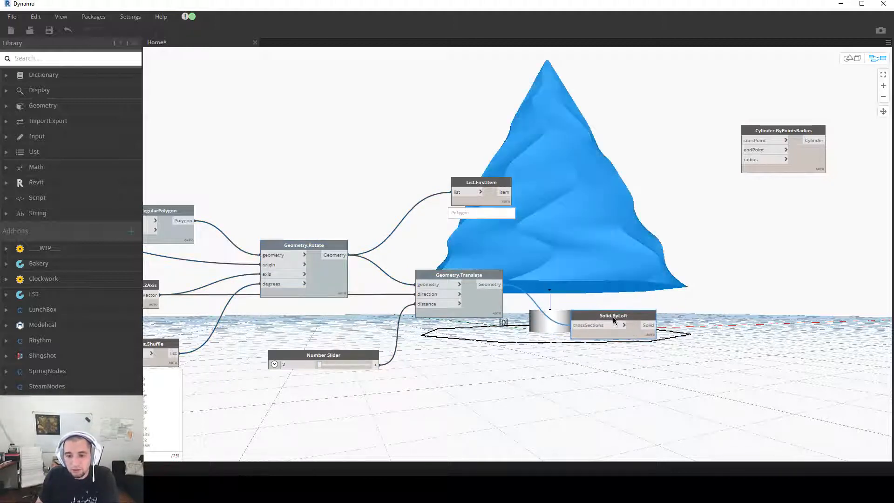
Step: Move List.FirstItem above Geometry.Translate and connect the translated geometry to its list input in place of the rotated polygons
middle_drag(445, 300, 412, 315)
drag(423, 199, 462, 173)
mouse_move(435, 303)
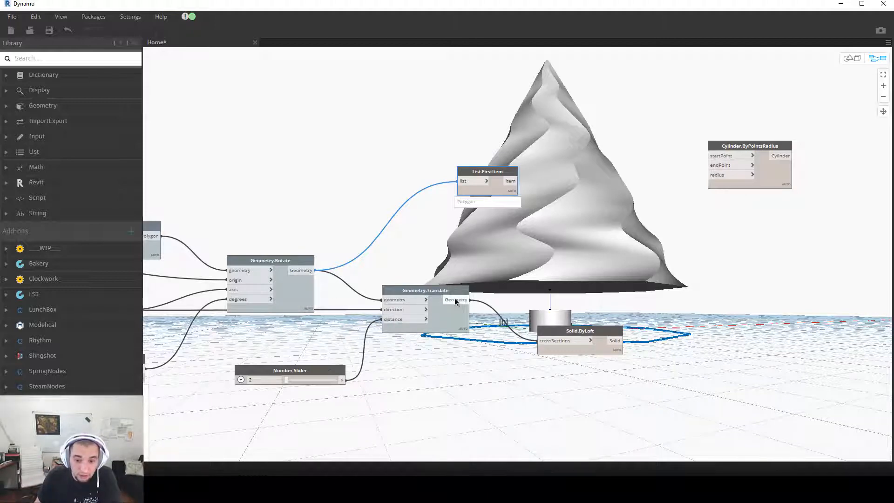
drag(455, 301, 461, 182)
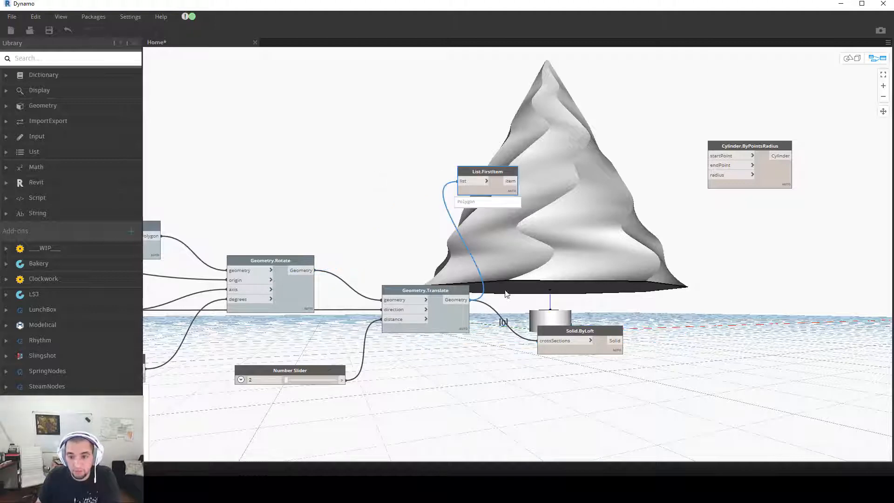
middle_drag(529, 253, 448, 280)
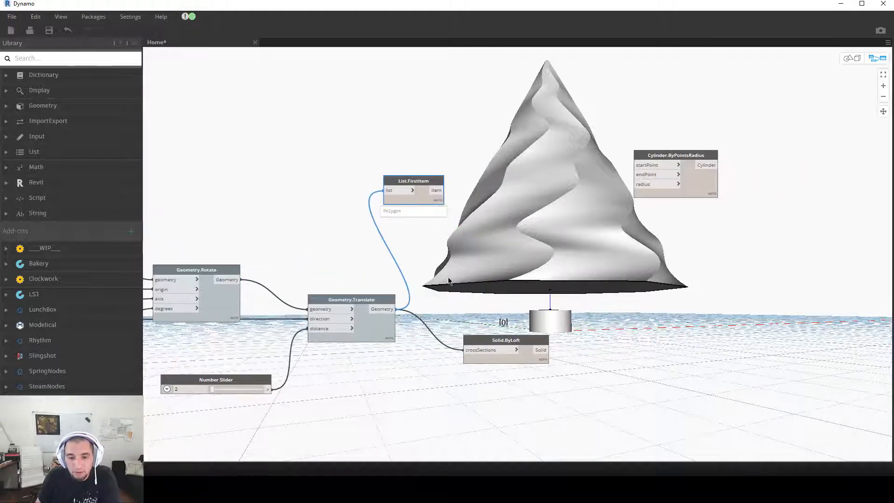
Step: Place List.FirstItem between Geometry.Translate and Solid.ByLoft and highlight its polygon at the tree's base
drag(428, 182, 468, 253)
click(663, 322)
click(460, 256)
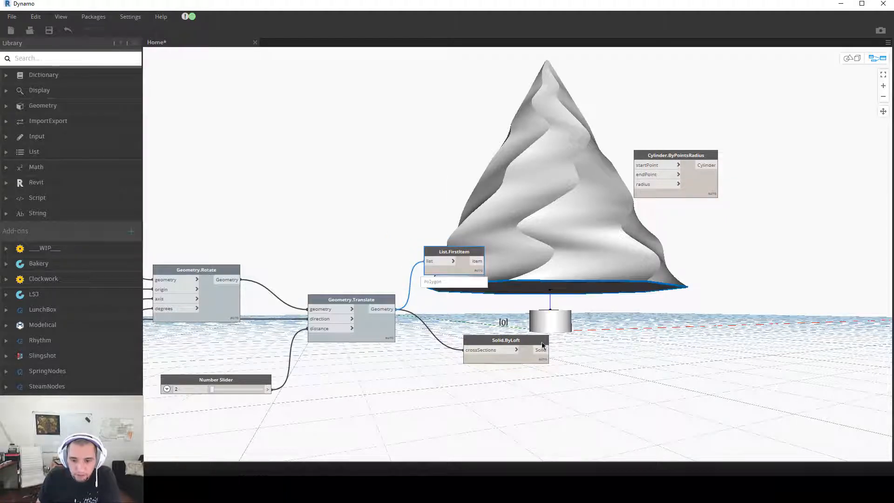
scroll(505, 343, up, 2)
middle_drag(403, 375, 344, 395)
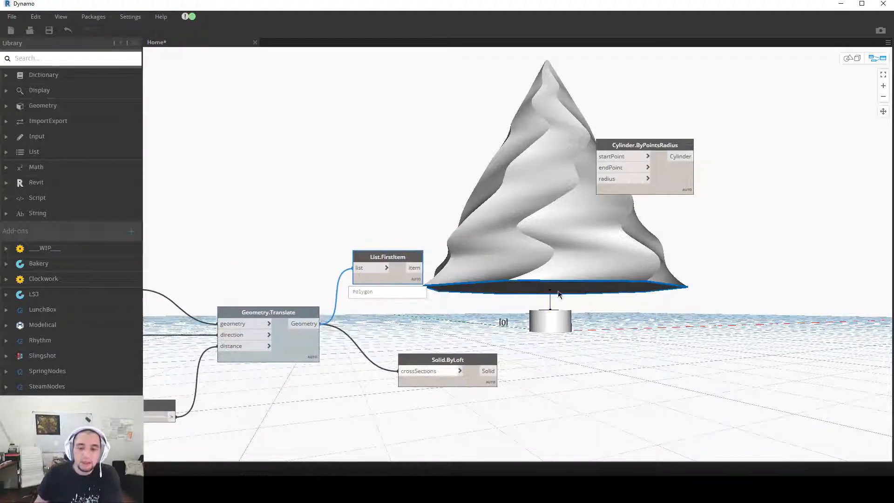
Step: Move the Cylinder.ByPointsRadius node beside the tree and check its cylinder output and startPoint input
drag(650, 154, 669, 162)
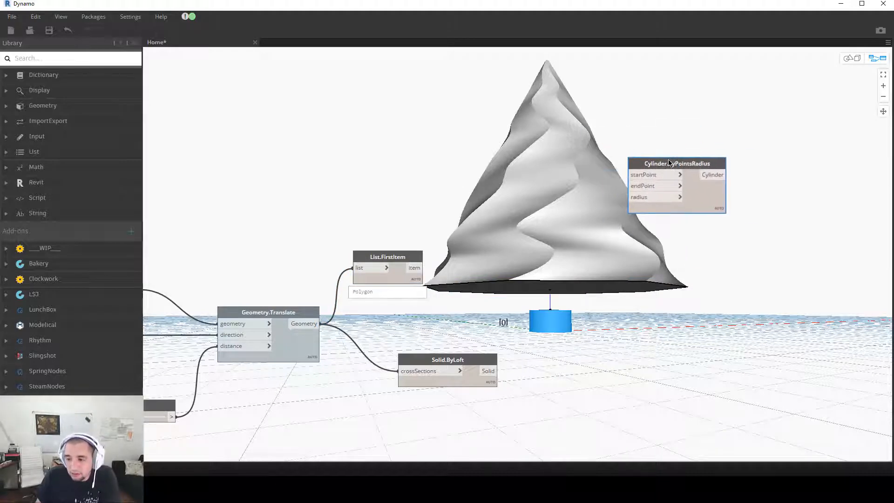
mouse_move(648, 216)
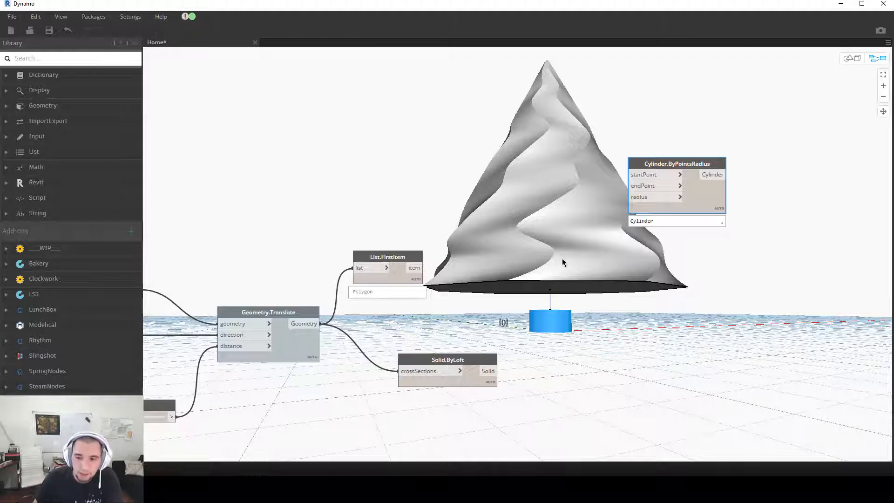
mouse_move(639, 177)
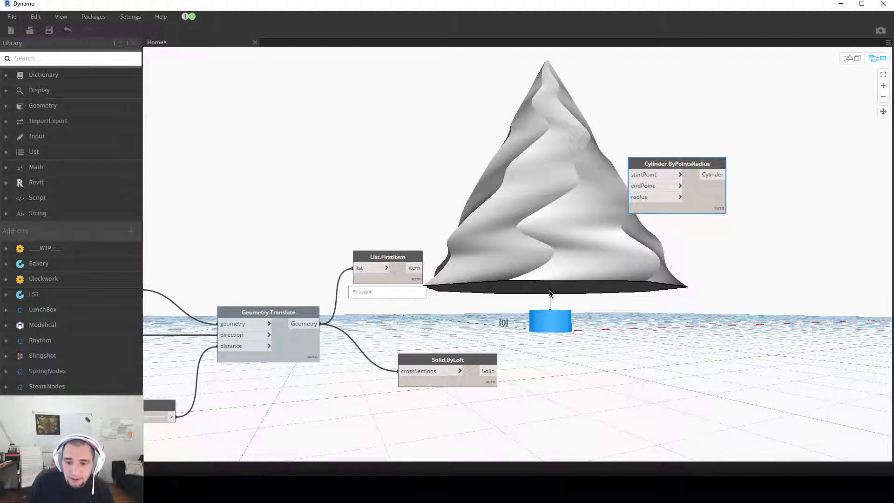
Step: Try to connect the item output of List.FirstItem directly to the endPoint input of Cylinder.ByPointsRadius
drag(393, 259, 397, 280)
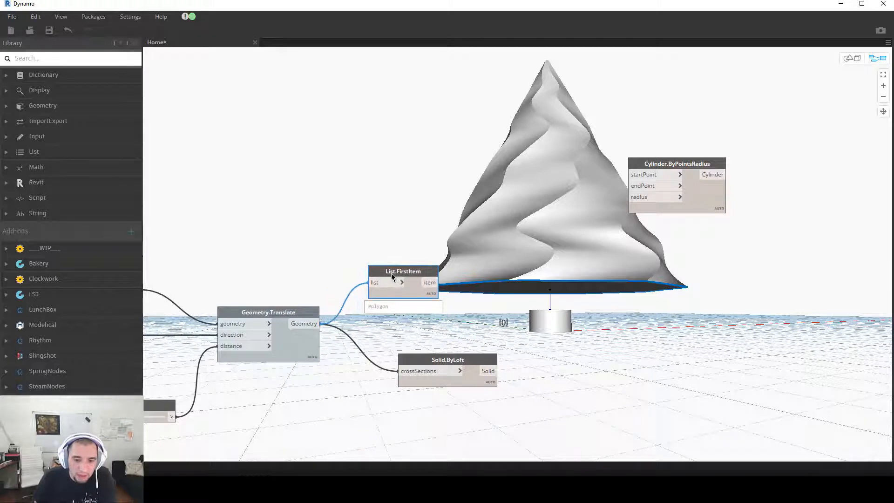
click(426, 284)
click(644, 189)
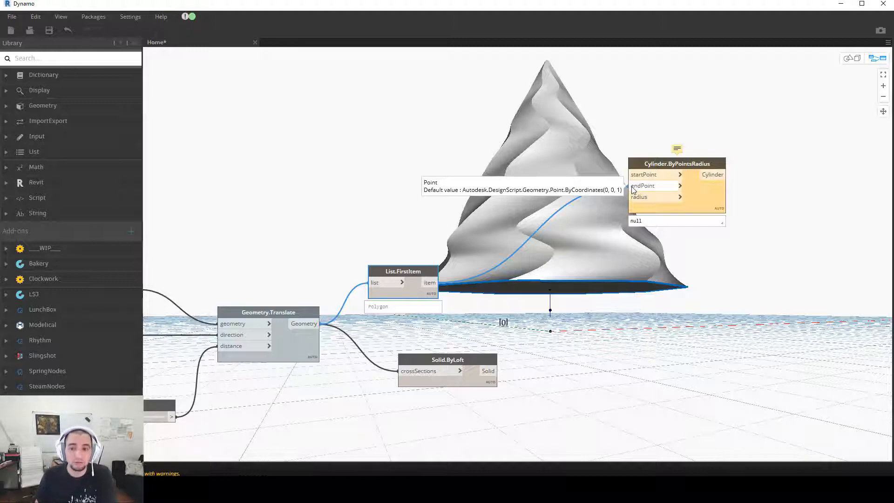
Step: Add a Polygon.Center node after List.FirstItem and connect the item output to its polygon input
right_click(520, 230)
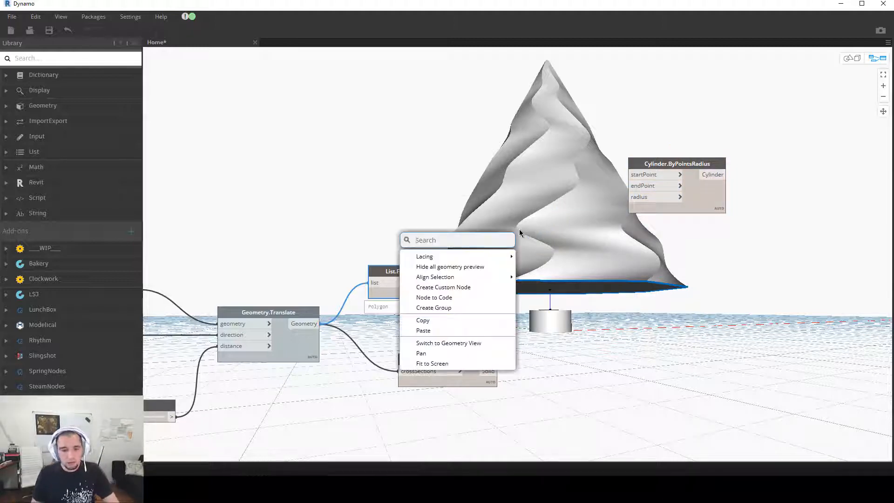
text(poly)
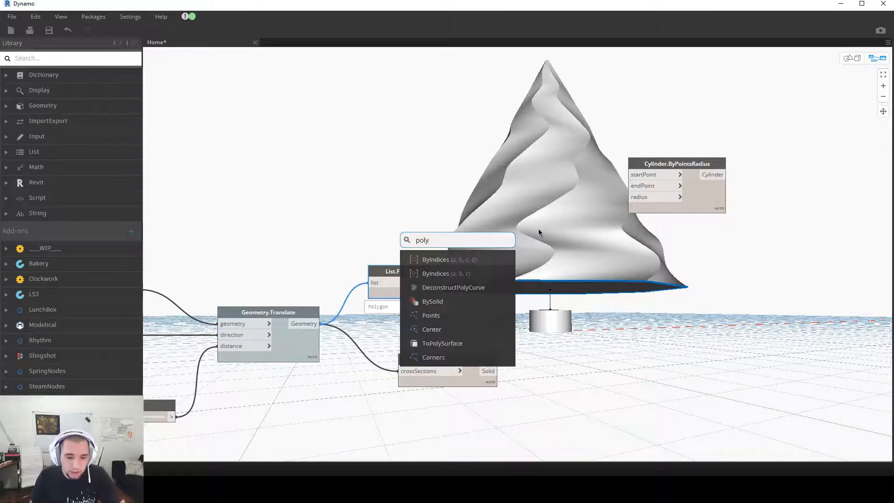
click(431, 328)
drag(461, 332, 549, 245)
click(436, 282)
click(487, 255)
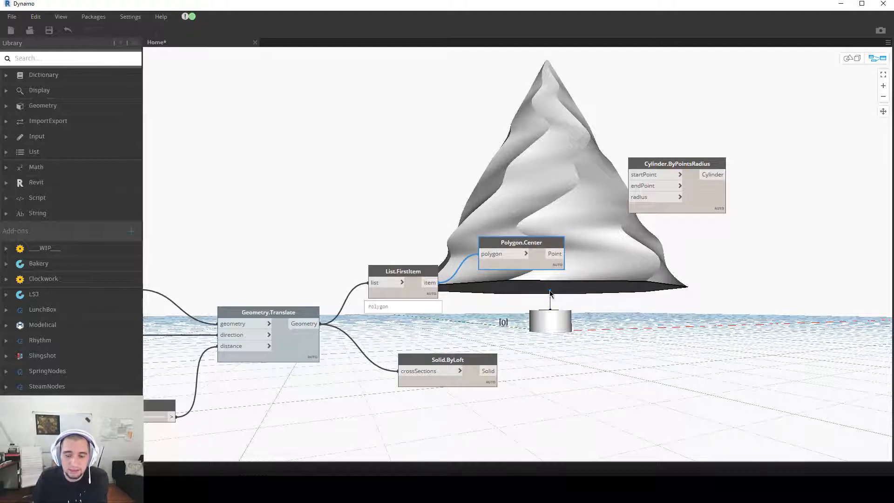
Step: Connect the Point output of Polygon.Center to the endPoint input of Cylinder.ByPointsRadius to extend the trunk to the tree's base
middle_drag(550, 293, 448, 337)
drag(450, 302, 526, 231)
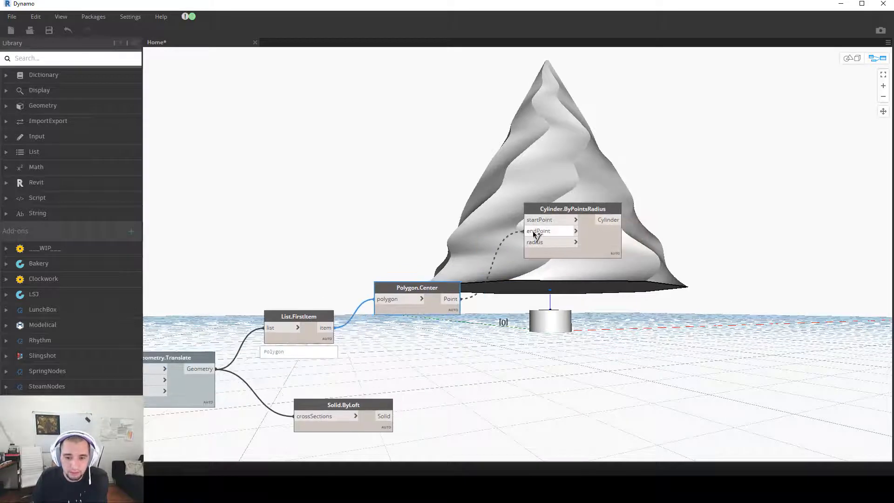
scroll(527, 356, down, 2)
middle_drag(528, 357, 565, 306)
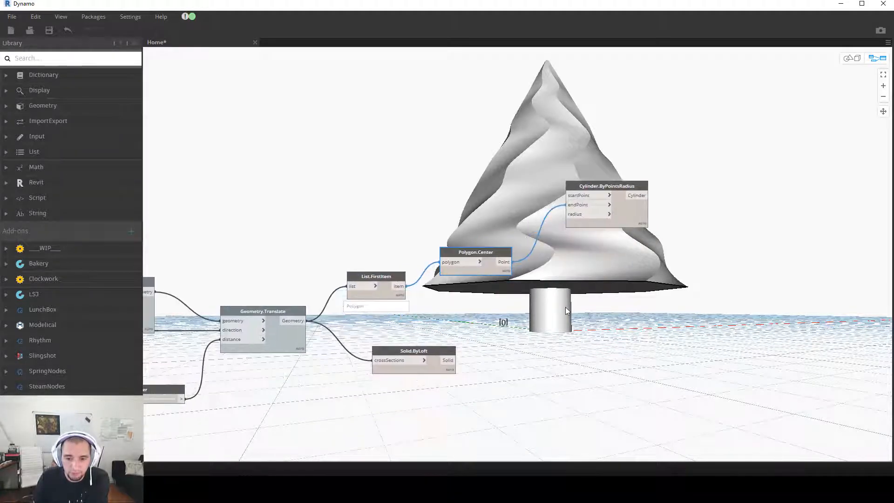
Step: Set the Number Slider feeding the distance input of Geometry.Translate to 2
middle_drag(454, 310, 533, 312)
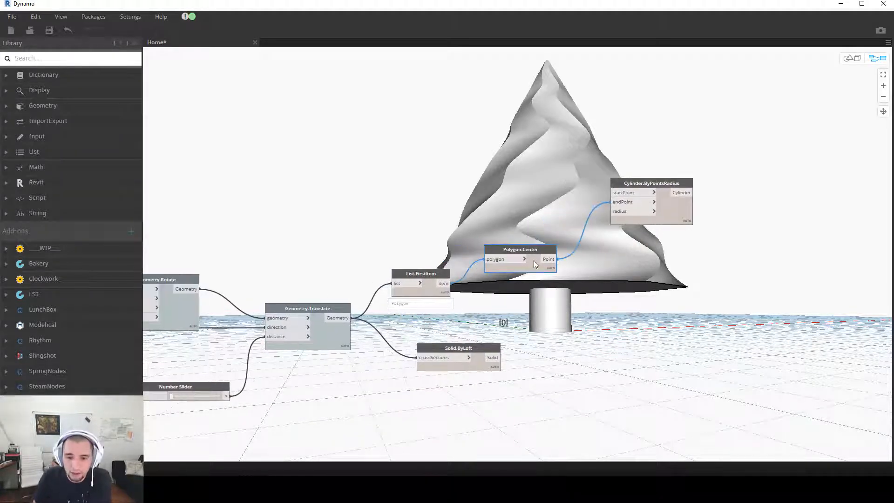
scroll(533, 302, down, 2)
middle_drag(534, 306, 489, 334)
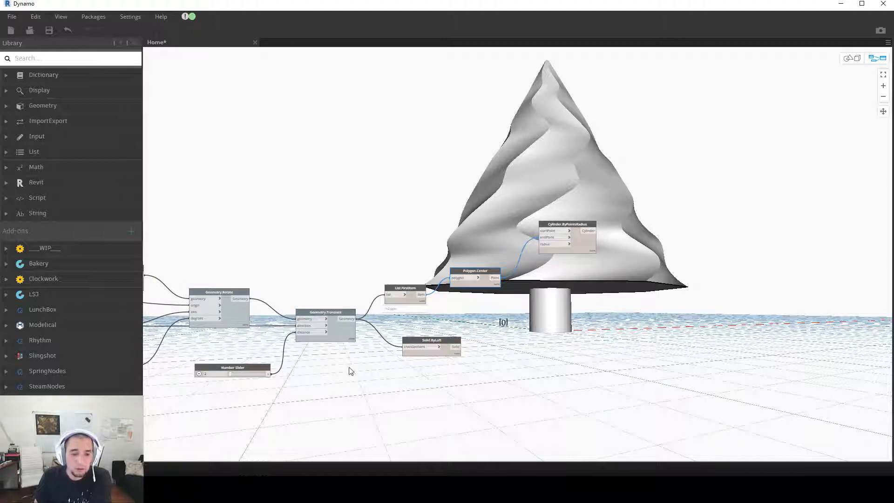
scroll(229, 381, up, 5)
drag(229, 375, 228, 373)
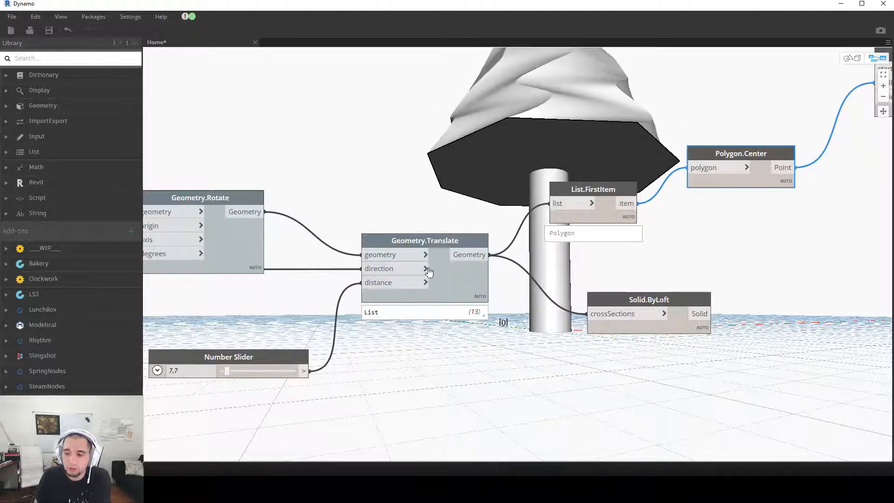
double_click(180, 370)
text(2)
key(Return)
Step: Examine the twisted tree and its trunk from several angles in the geometry view, and return to the node graph
scroll(722, 327, down, 3)
middle_drag(721, 327, 348, 386)
click(857, 58)
mouse_move(689, 194)
right_down()
mouse_move(684, 222)
mouse_move(688, 208)
right_up()
scroll(648, 244, down, 4)
right_drag(649, 243, 638, 257)
middle_drag(639, 258, 739, 247)
scroll(739, 247, up, 2)
scroll(708, 285, up, 2)
right_drag(718, 291, 766, 216)
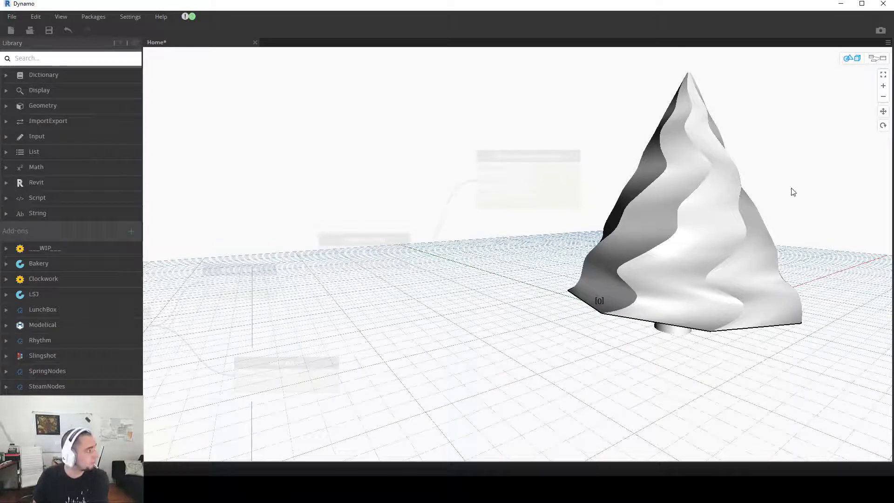
click(878, 57)
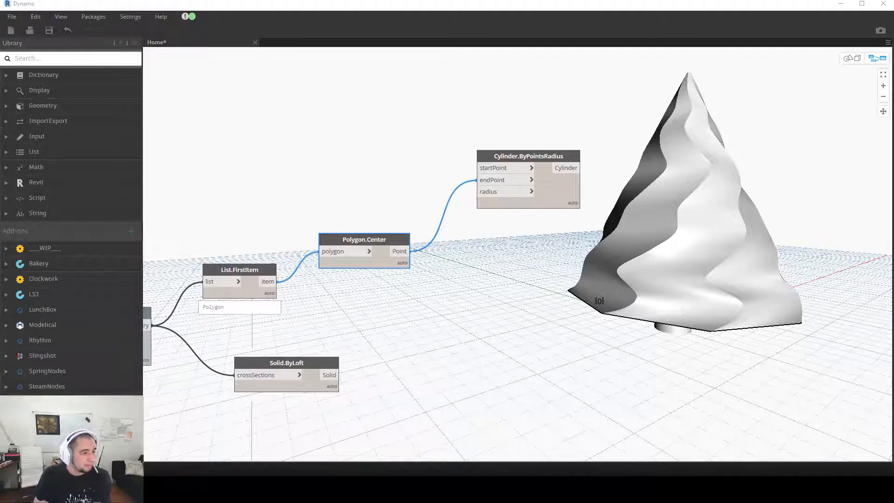
Step: Add a Sphere.ByCenterPointRadius node and place it over the tree, well past the Cylinder.ByPointsRadius node
middle_drag(469, 343, 381, 331)
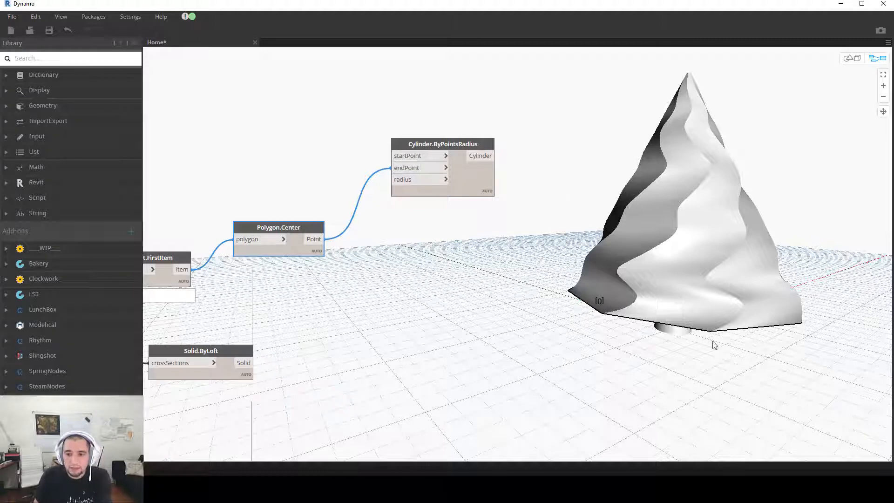
click(373, 389)
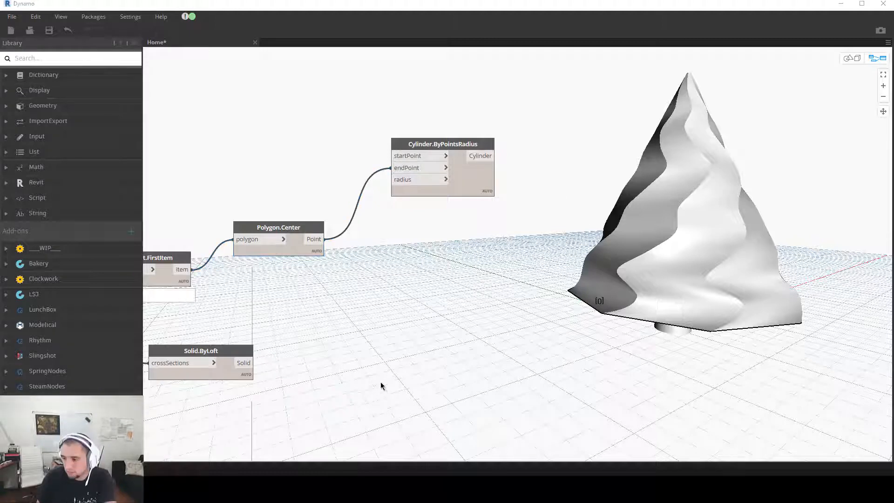
middle_drag(501, 305, 442, 326)
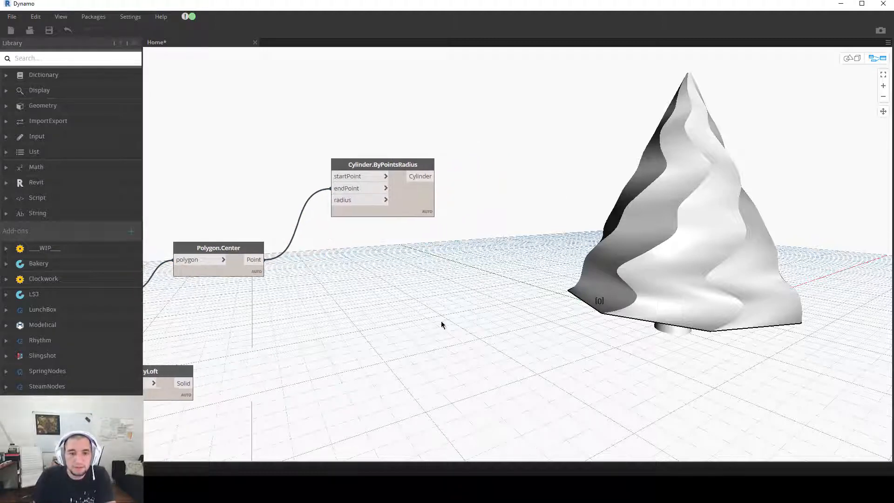
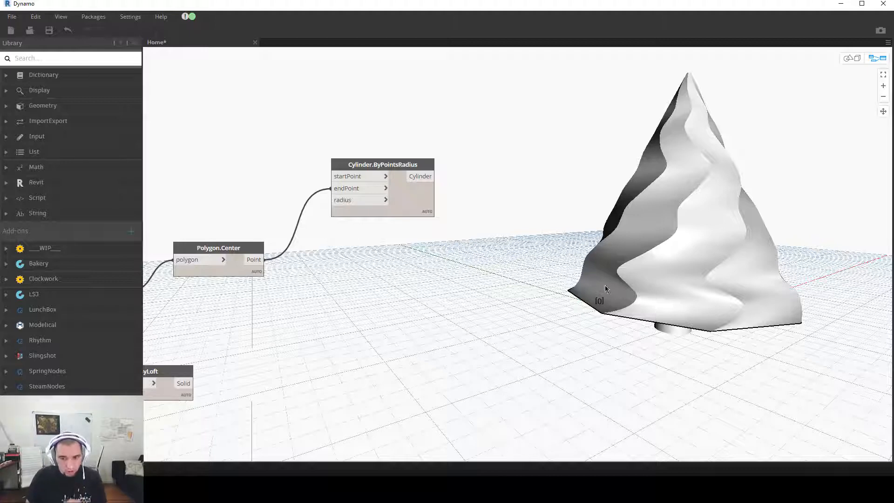
right_click(538, 274)
text(spheres)
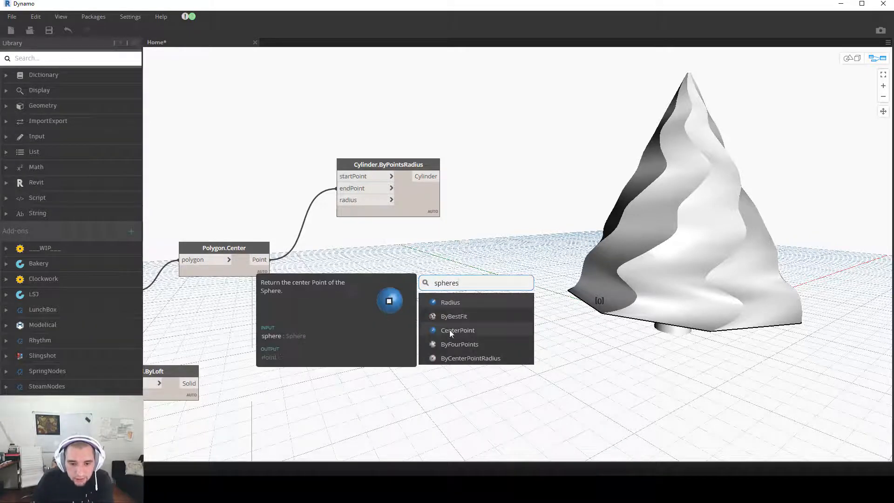
click(480, 357)
drag(502, 363, 658, 257)
drag(680, 227, 693, 197)
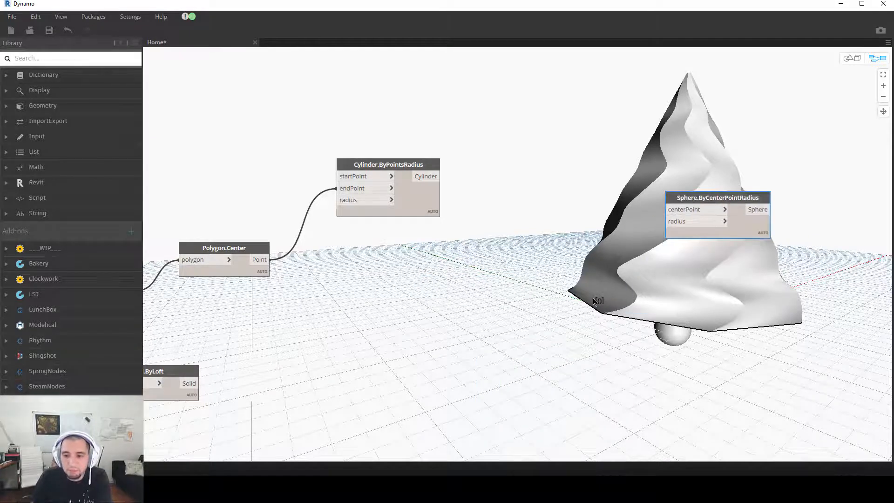
Step: Move the Sphere.ByCenterPointRadius node farther from the Cylinder.ByPointsRadius node and check its radius input
middle_drag(593, 298, 481, 303)
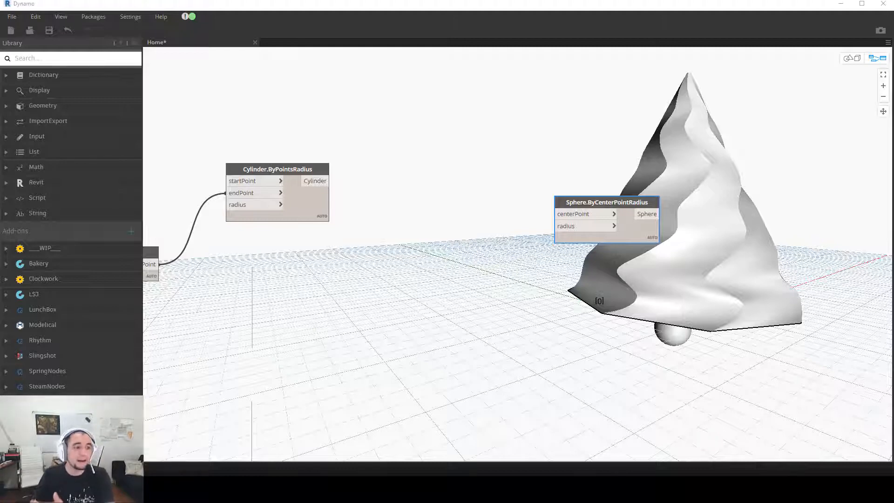
drag(607, 202, 732, 192)
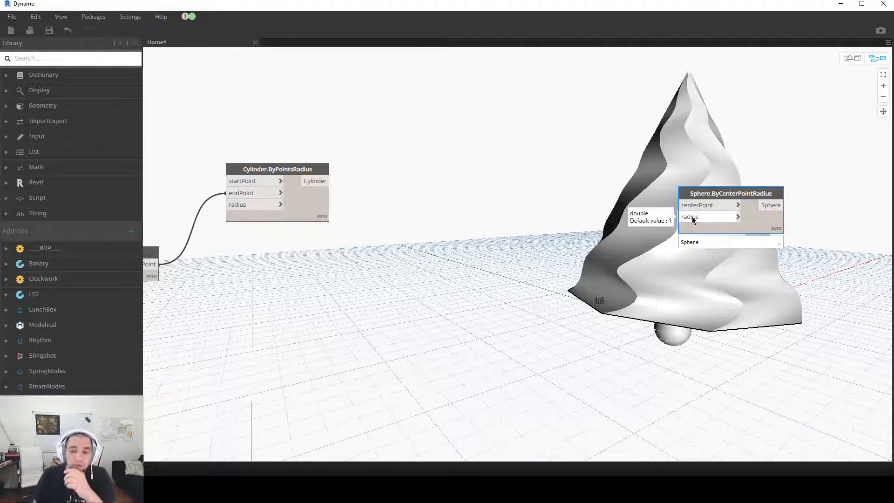
scroll(396, 292, down, 3)
middle_drag(395, 292, 730, 200)
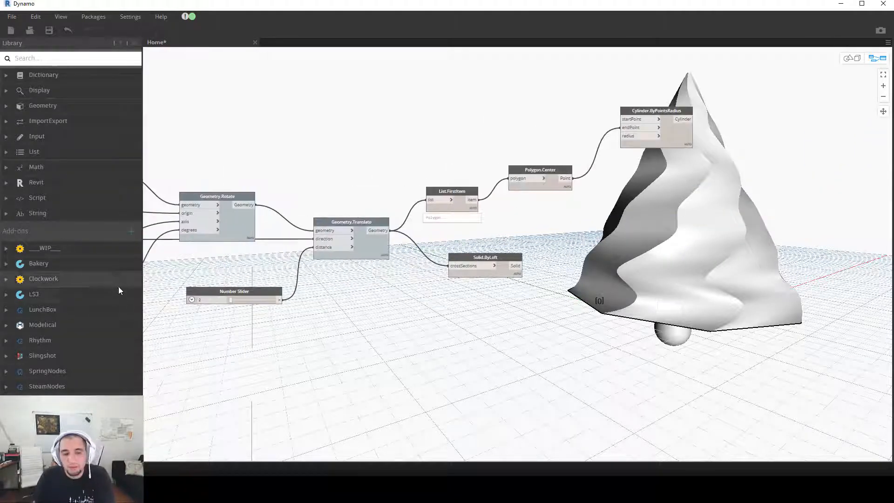
middle_drag(417, 321, 138, 333)
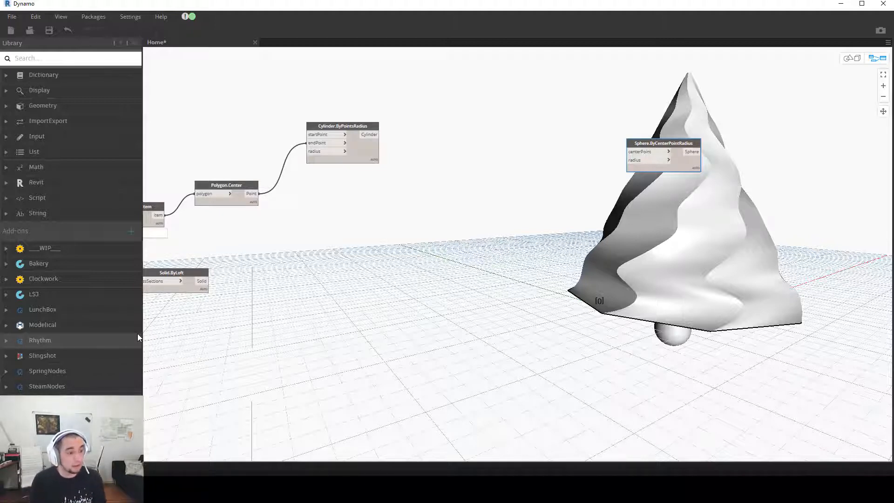
drag(673, 151, 739, 183)
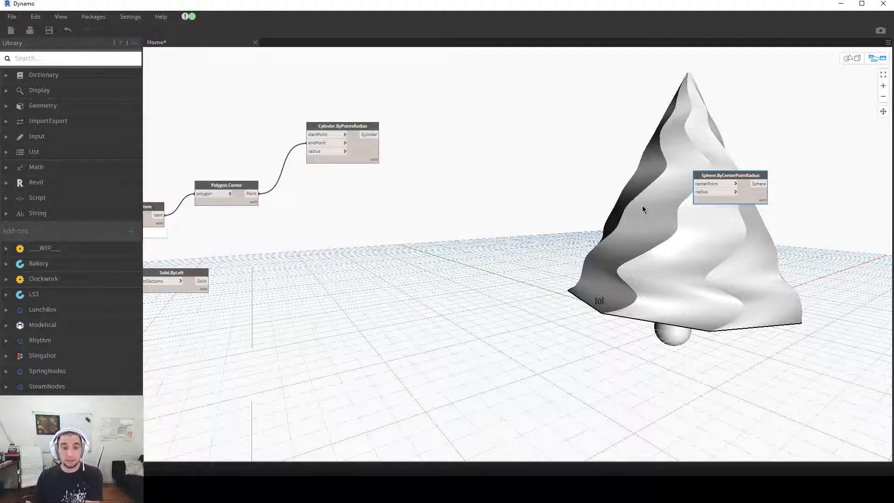
Step: Move the Solid.ByLoft node far below List.FirstItem to free space after Geometry.Translate
middle_drag(261, 243, 378, 248)
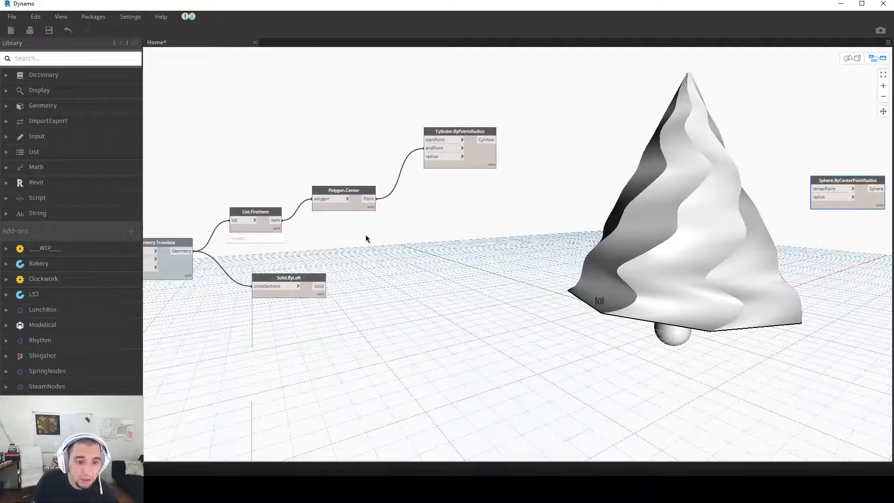
middle_drag(180, 260, 289, 238)
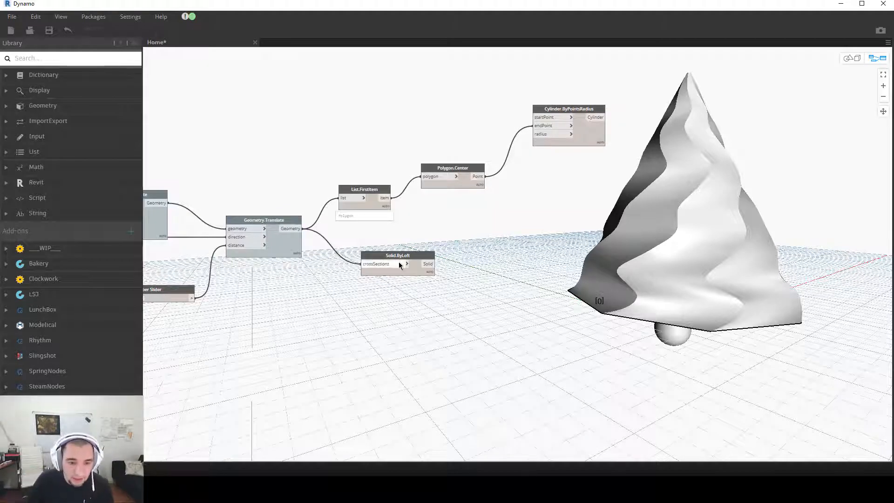
drag(405, 257, 387, 291)
click(511, 322)
middle_drag(511, 321, 437, 331)
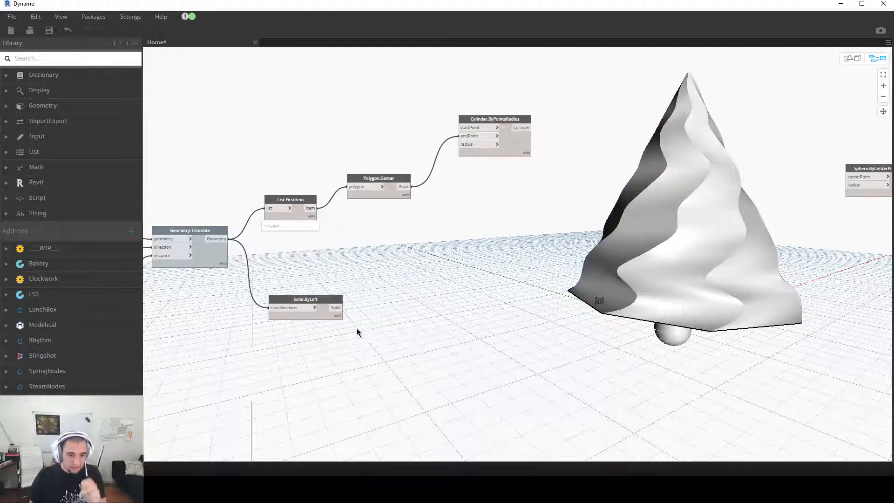
drag(335, 307, 379, 442)
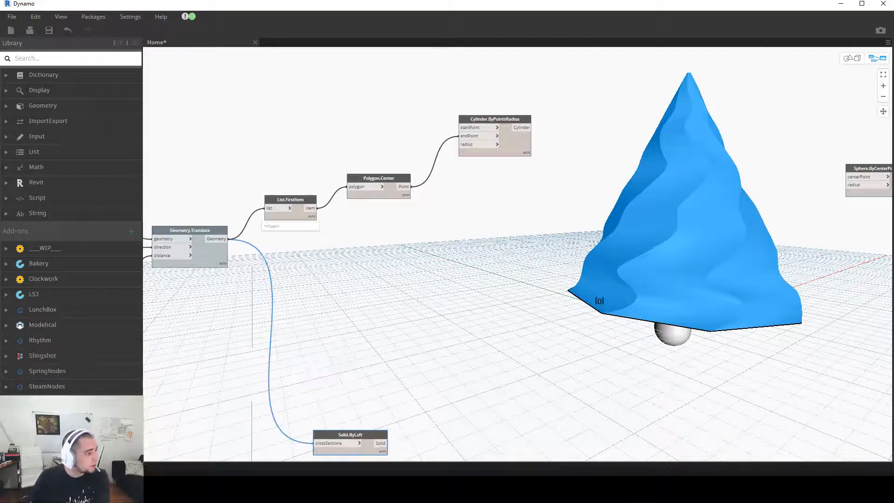
click(420, 305)
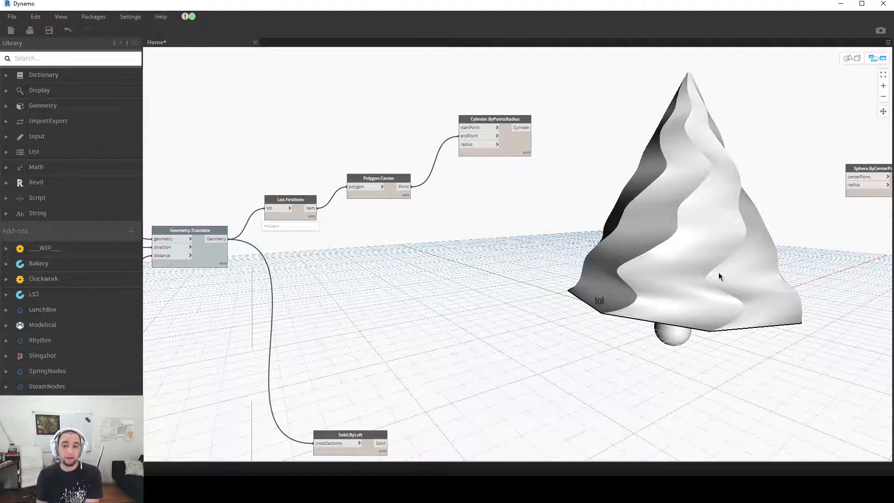
Step: Find the curve division nodes by searching for "curves.divi" and add Curves.DivideCurveByDistance between Polygon.Center and Solid.ByLoft
right_click(463, 288)
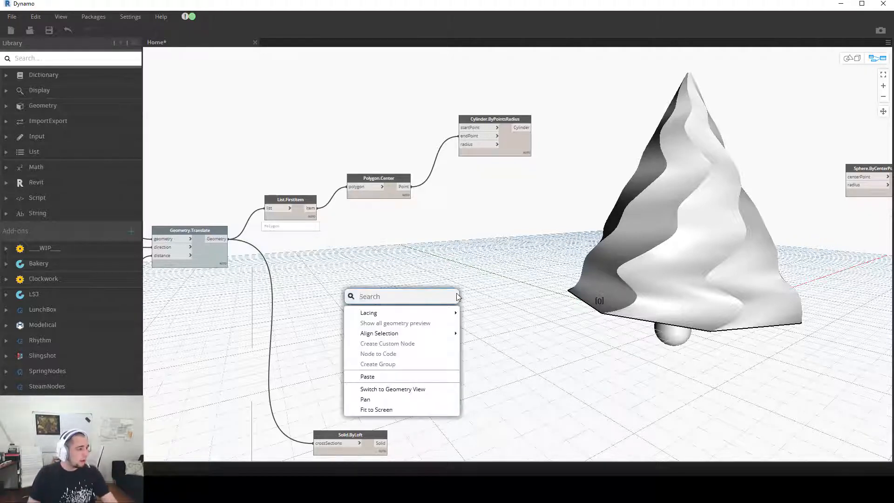
text(div)
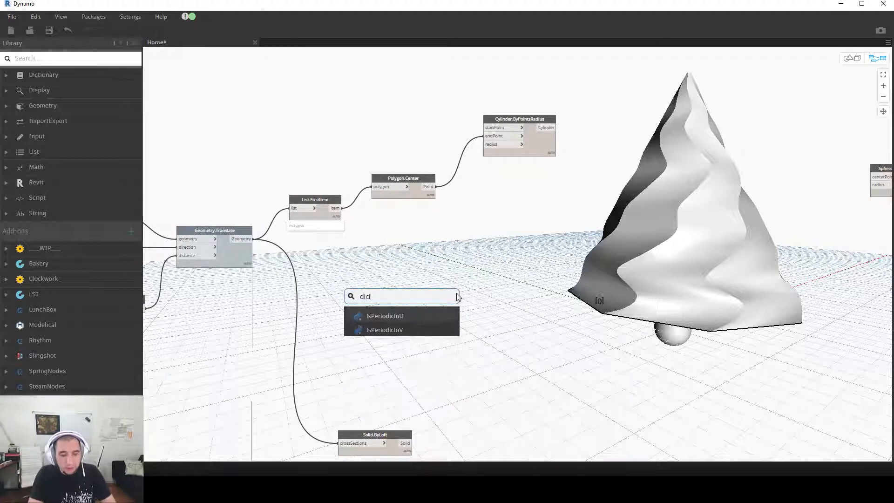
text(ide)
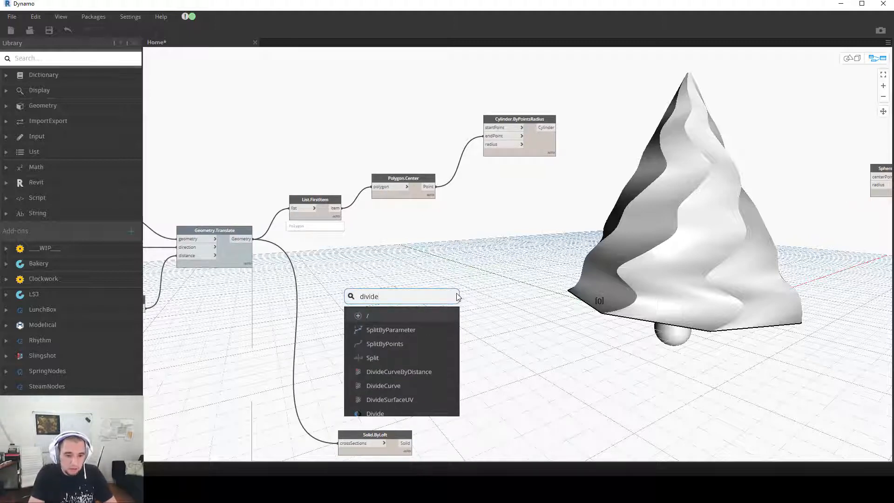
text( cur)
key(BackSpace)
key(BackSpace)
key(BackSpace)
key(BackSpace)
key(BackSpace)
key(BackSpace)
key(BackSpace)
key(BackSpace)
key(BackSpace)
key(BackSpace)
key(BackSpace)
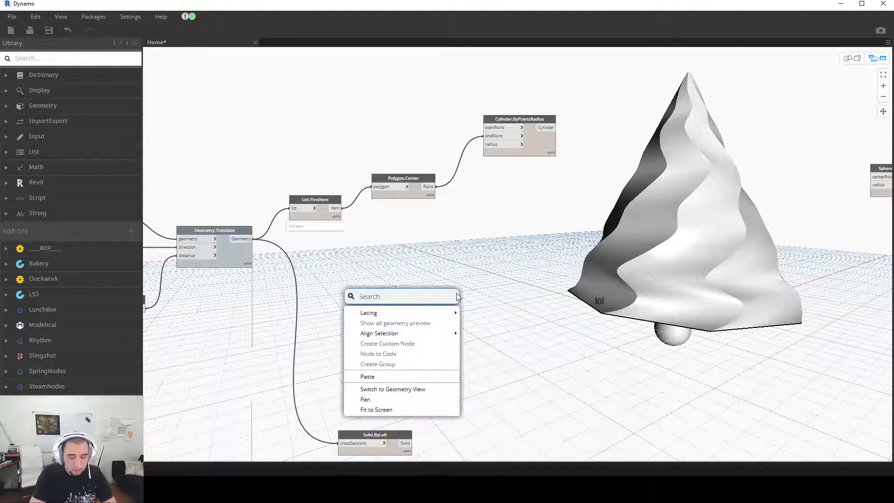
text(curves div)
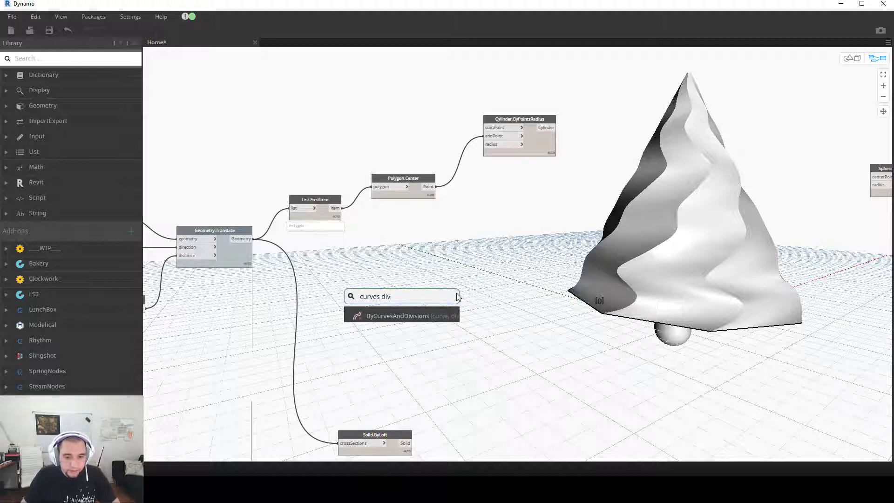
key(BackSpace)
key(BackSpace)
key(BackSpace)
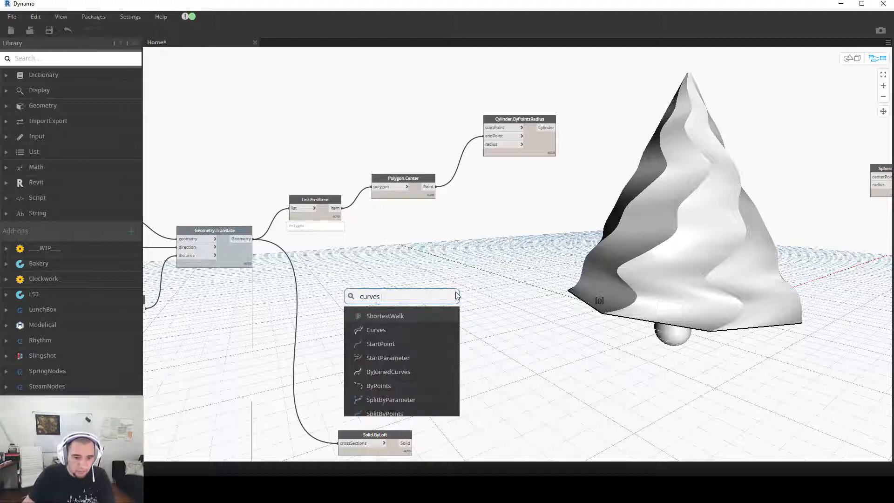
key(BackSpace)
text(.divi)
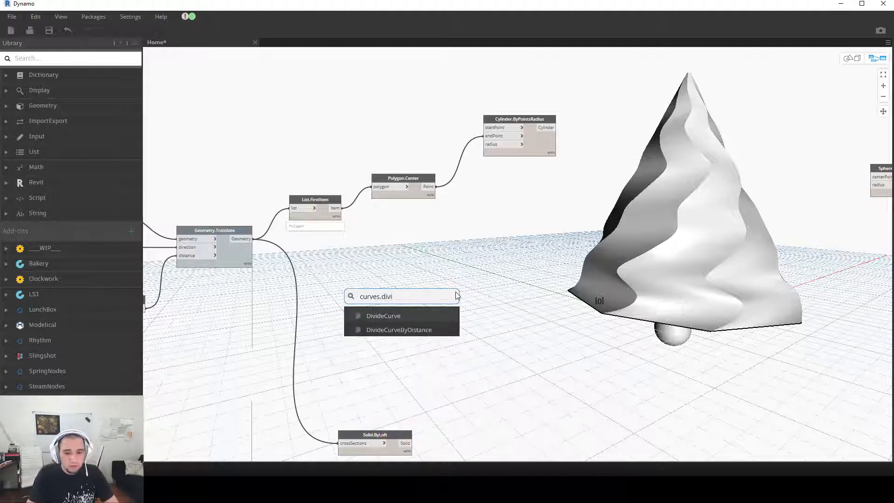
click(410, 329)
drag(431, 334, 462, 248)
Step: Turn off the preview of Solid.ByLoft and turn on the preview of Geometry.Translate to display the stacked polygons
scroll(354, 280, up, 3)
middle_drag(413, 414, 422, 280)
right_click(419, 376)
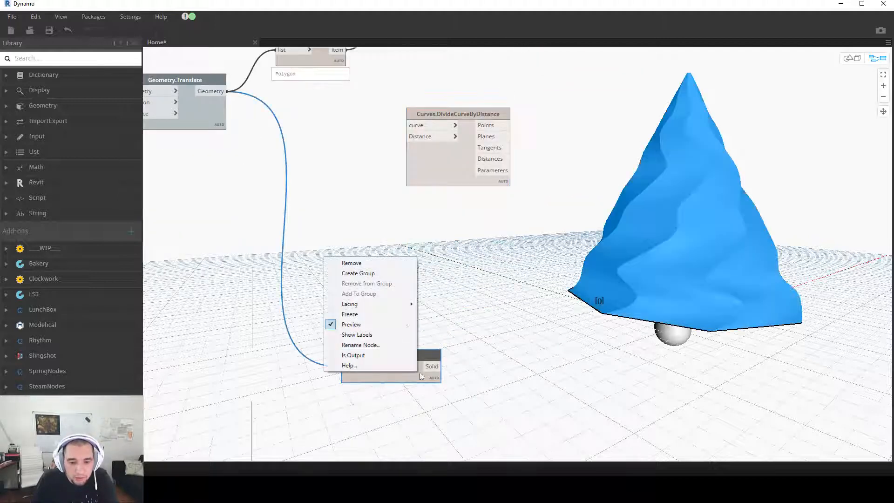
click(373, 323)
middle_drag(233, 168, 259, 224)
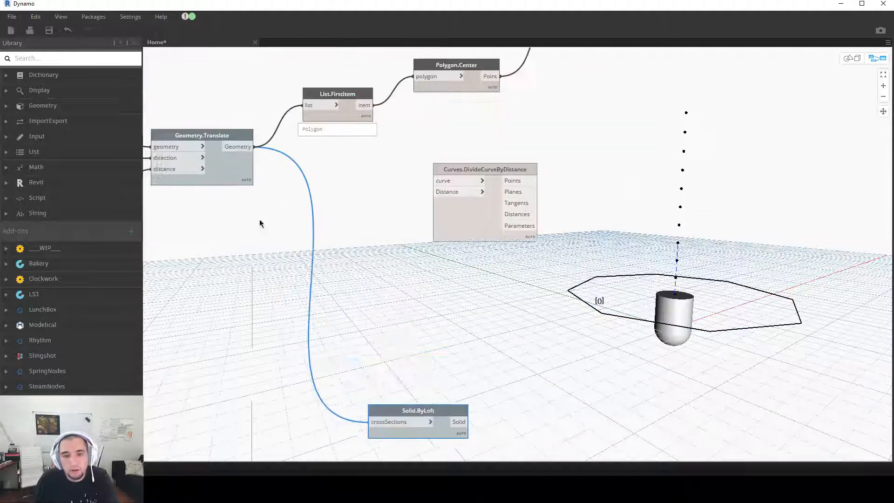
right_click(241, 178)
click(194, 244)
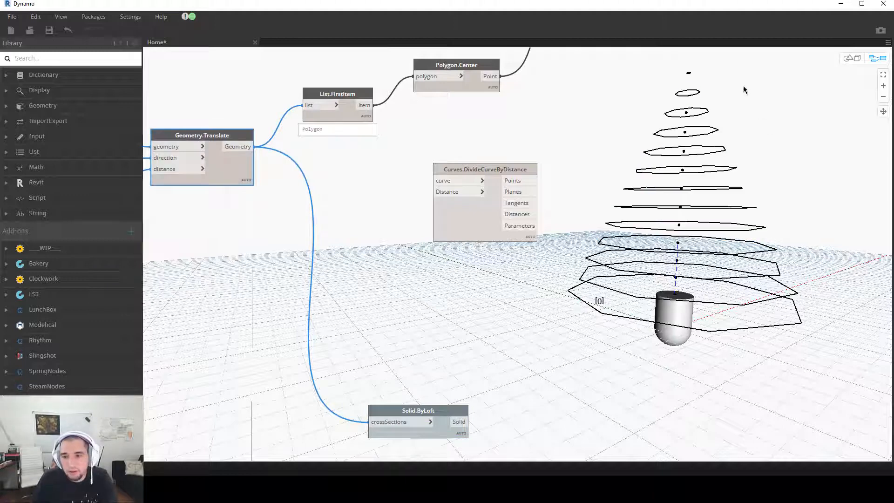
Step: Connect the Geometry output of Geometry.Translate to the curve input of Curves.DivideCurveByDistance and move that node closer to the tree
middle_drag(559, 301, 563, 336)
drag(257, 182, 441, 218)
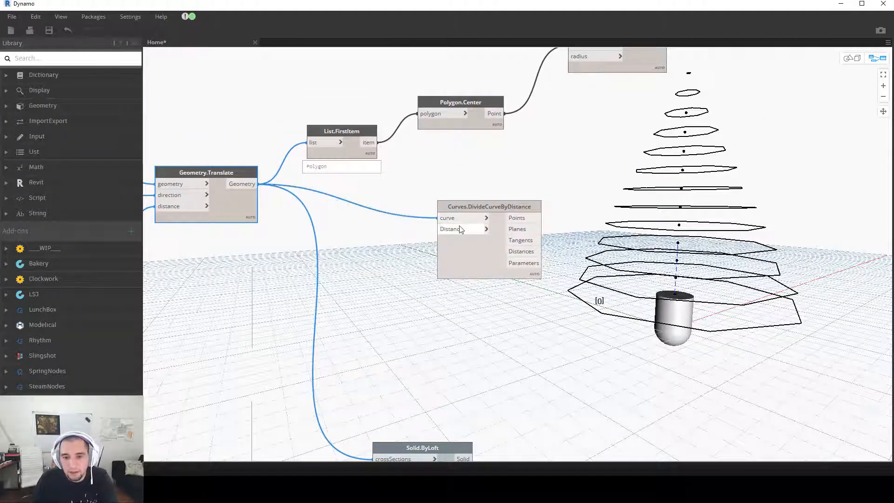
click(502, 208)
drag(502, 208, 555, 189)
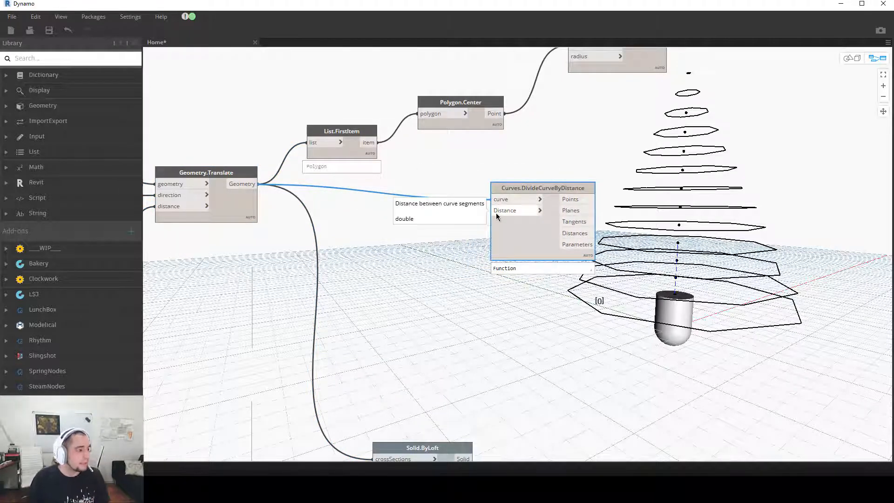
Step: Add a Number Slider node in the free space between Geometry.Translate and Curves.DivideCurveByDistance
right_click(353, 268)
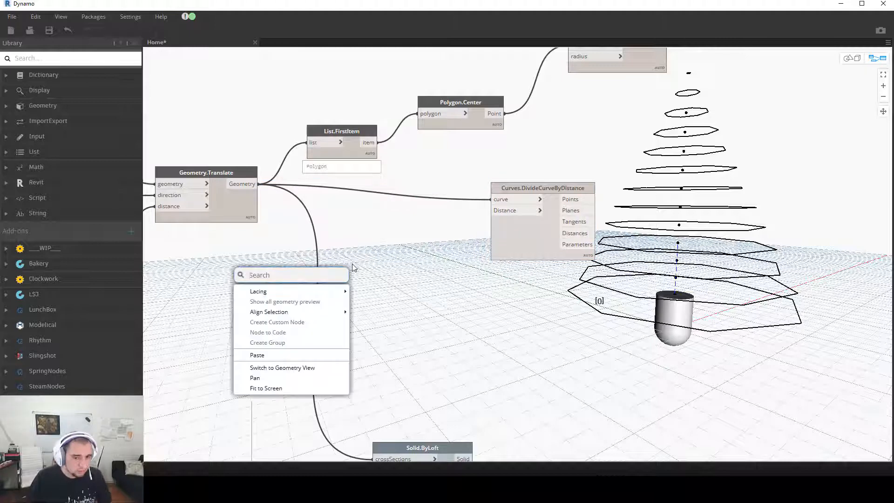
text(sil)
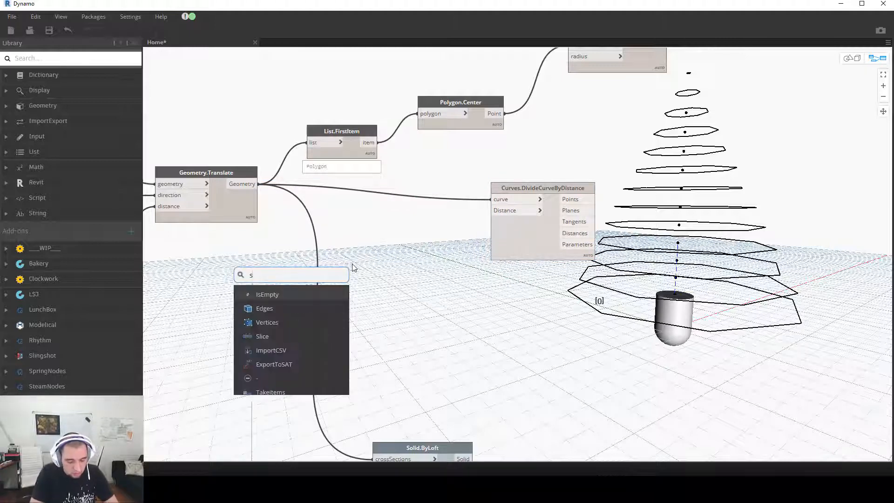
right_click(391, 264)
text(slider)
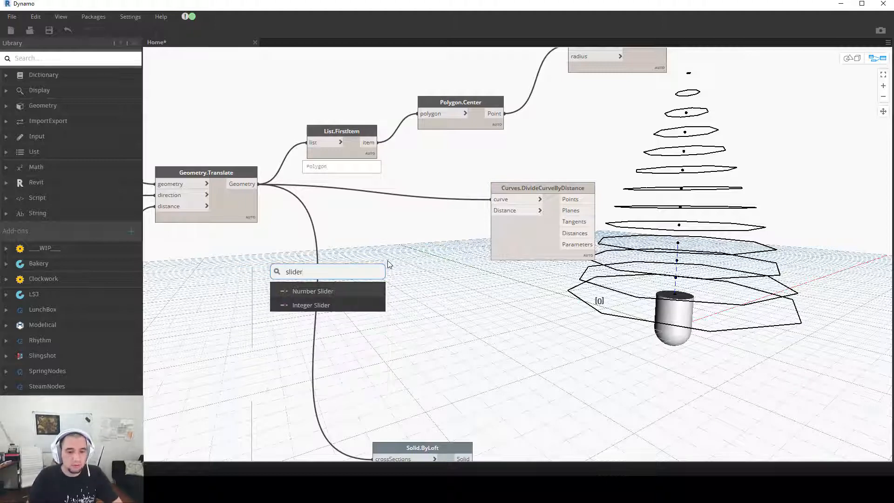
click(321, 293)
drag(345, 299, 335, 261)
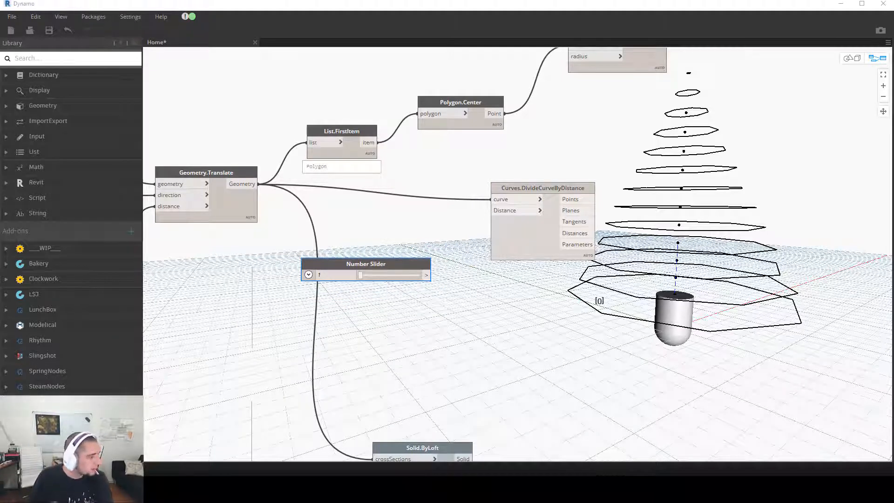
Step: Connect the Number Slider to the Distance input of Curves.DivideCurveByDistance and move the slider close to that node
click(308, 275)
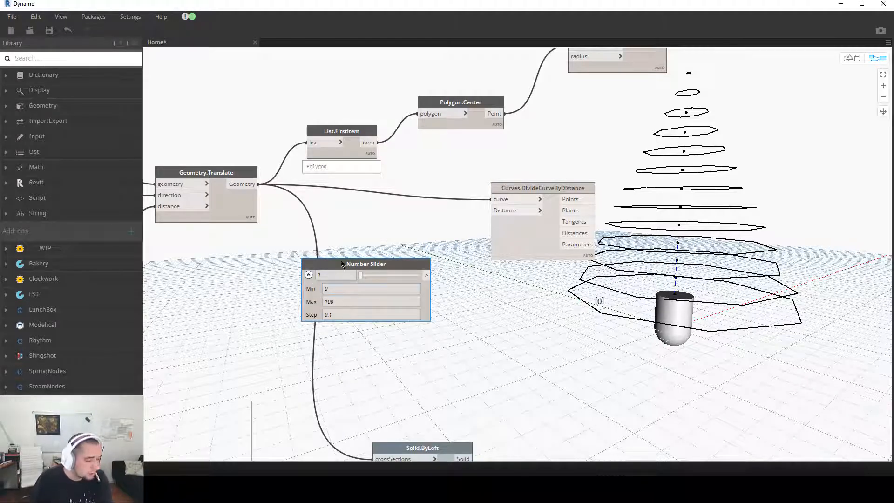
click(308, 275)
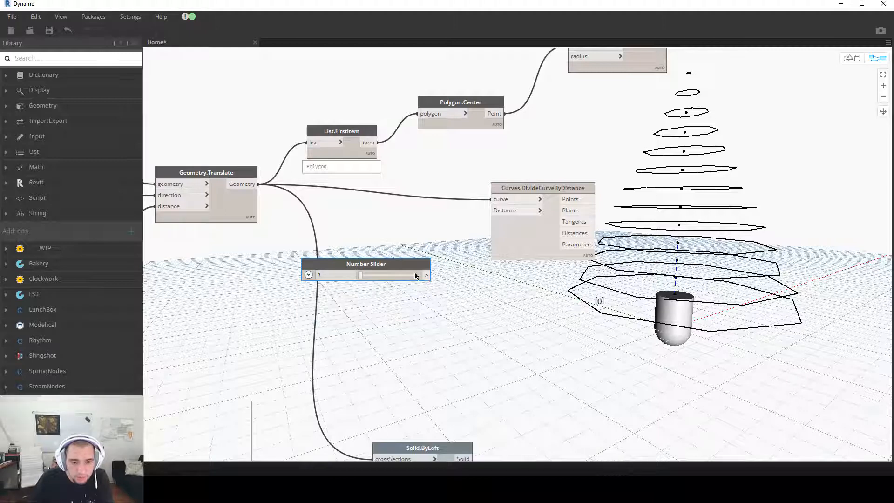
click(428, 274)
click(496, 211)
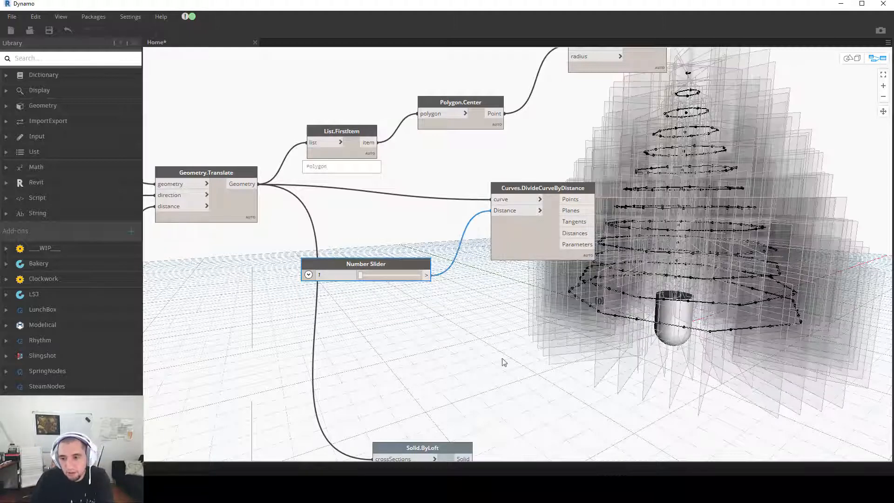
drag(412, 261, 443, 224)
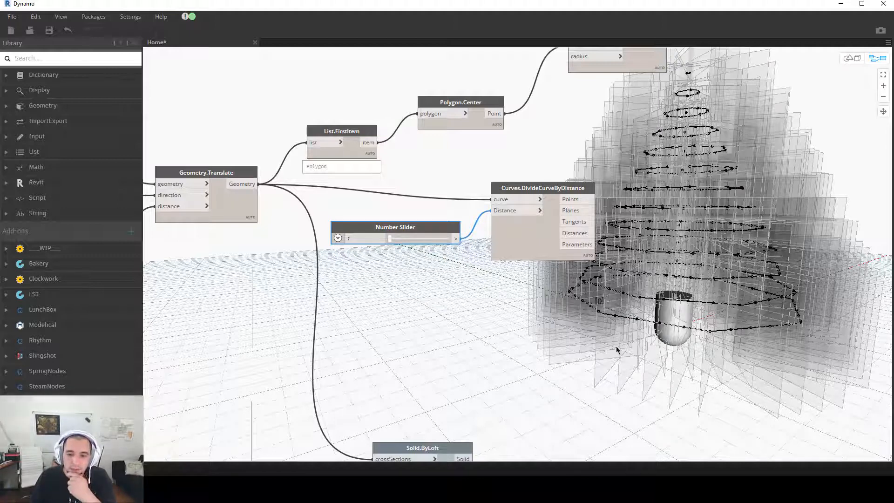
Step: Try division distances of 2.5 and 14.4 with the Number Slider and settle on 2.5
click(370, 239)
text(2.5)
key(Return)
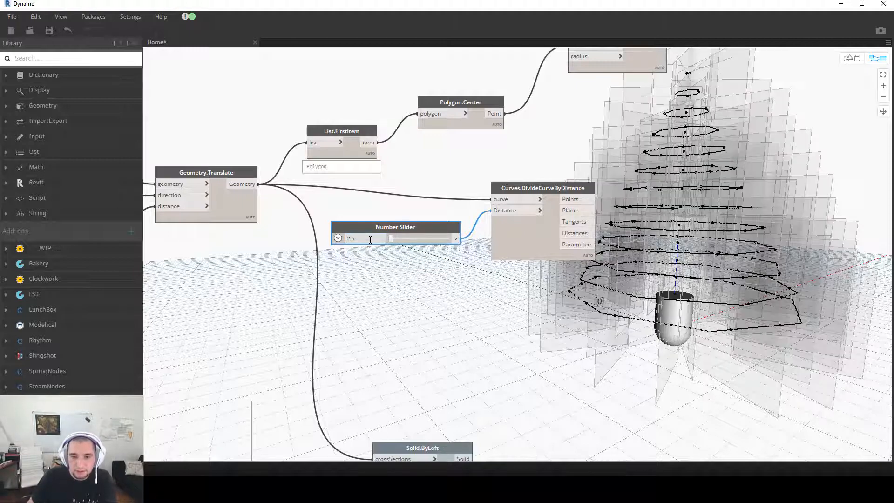
drag(396, 240, 399, 242)
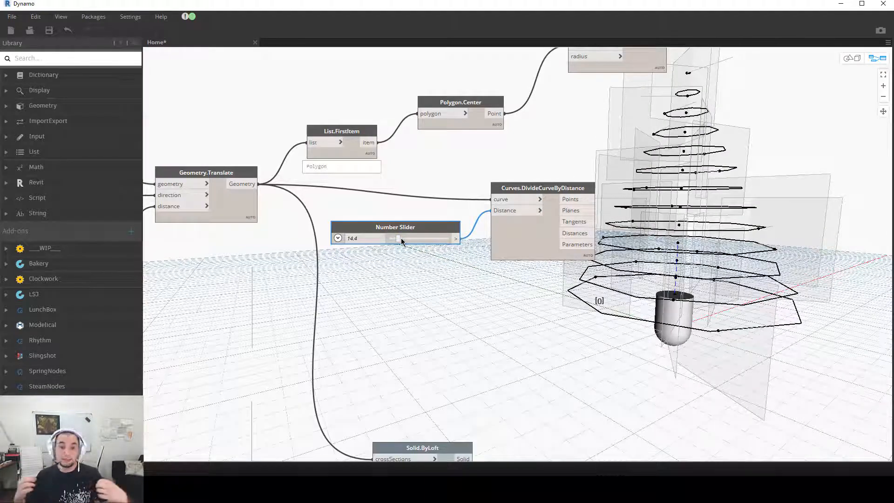
double_click(377, 237)
text(2.5)
key(Return)
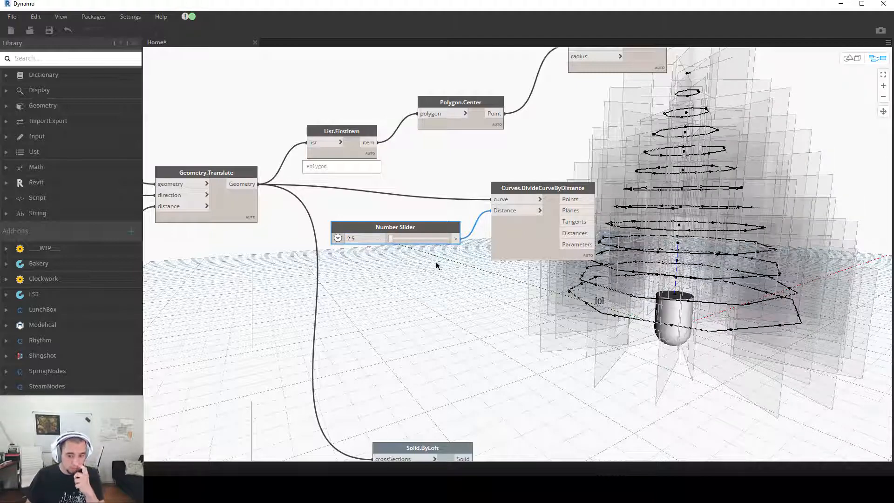
Step: Shift Curves.DivideCurveByDistance and its Number Slider slightly up and away from the tree preview
drag(536, 186, 510, 176)
drag(420, 227, 405, 212)
middle_drag(483, 318, 364, 365)
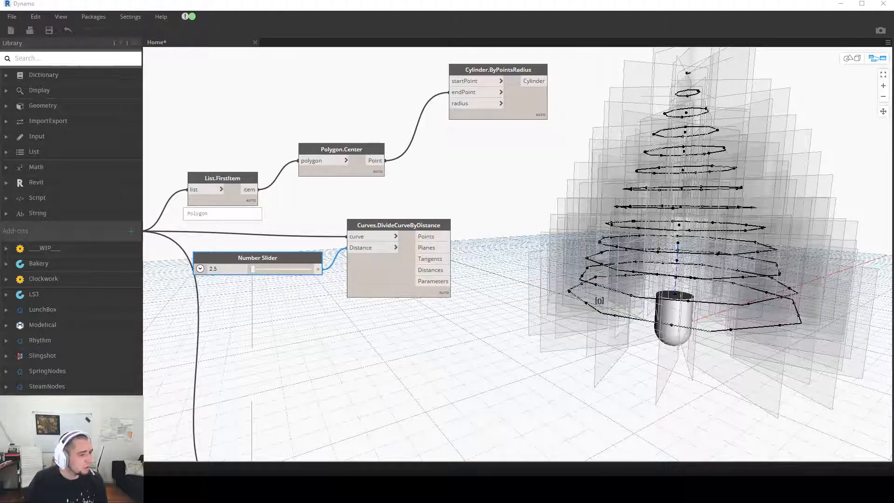
scroll(549, 305, down, 2)
middle_drag(518, 312, 485, 320)
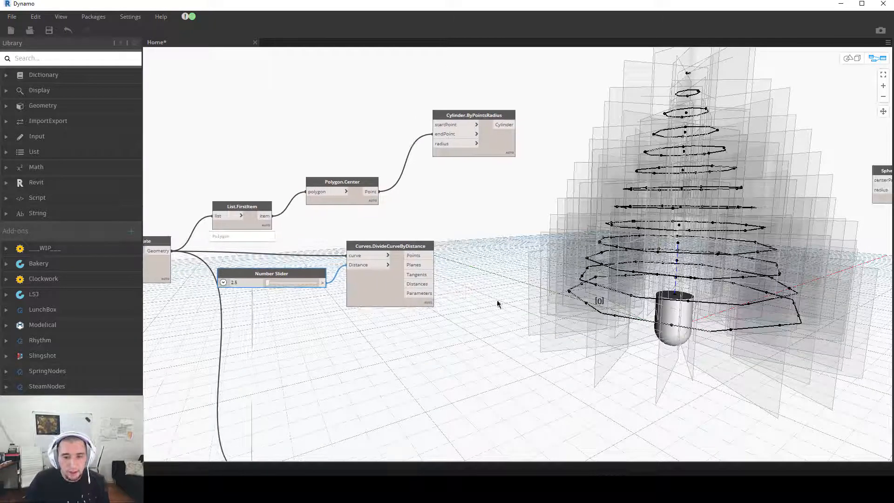
middle_drag(226, 309, 194, 343)
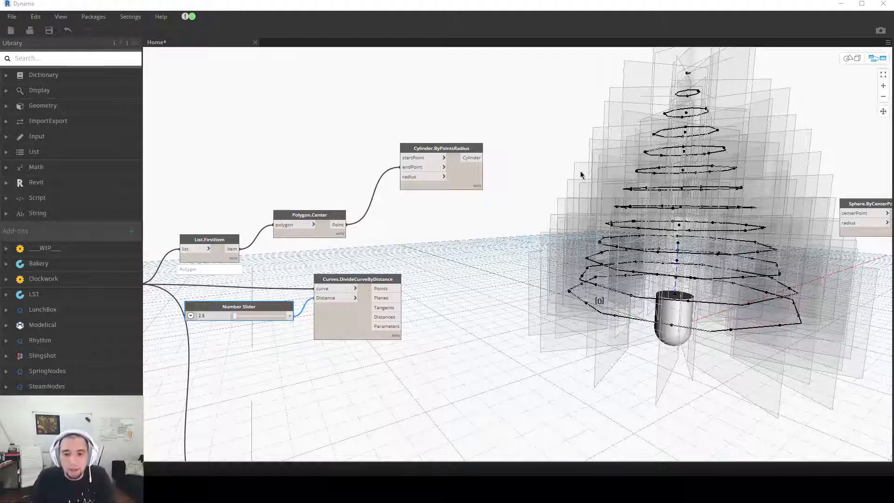
click(515, 291)
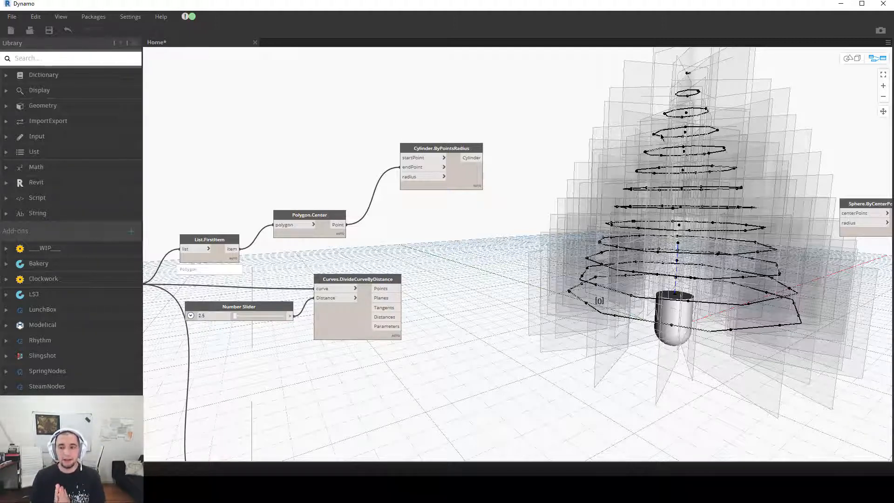
Step: Move Sphere.ByCenterPointRadius beside Curves.DivideCurveByDistance and connect the Points output to its centerPoint input
click(850, 58)
right_drag(681, 107, 731, 176)
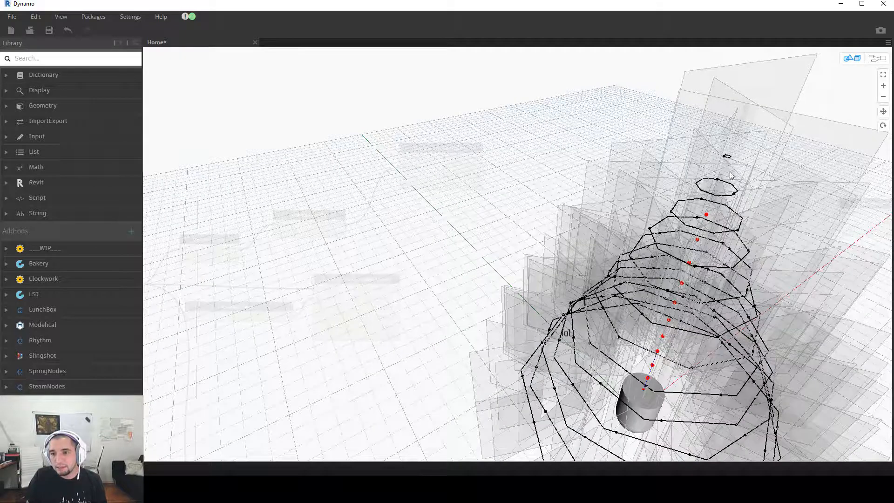
click(877, 59)
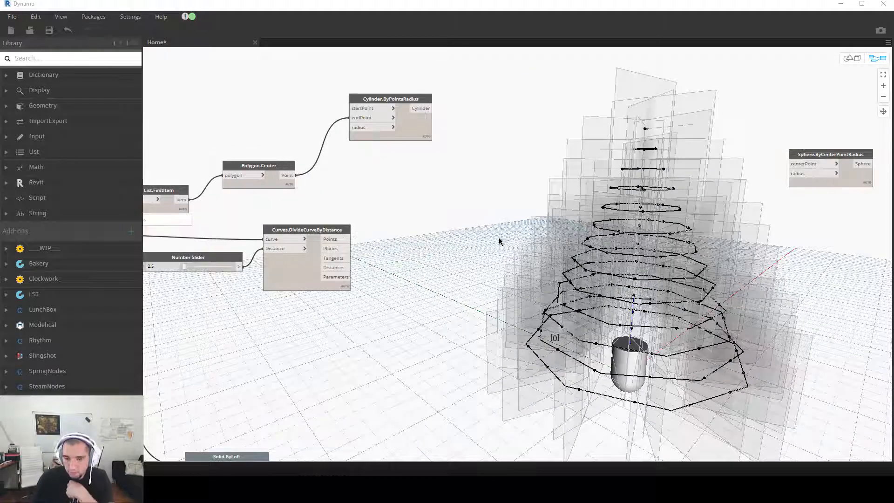
middle_drag(461, 234, 407, 236)
drag(753, 155, 433, 205)
click(293, 241)
click(415, 215)
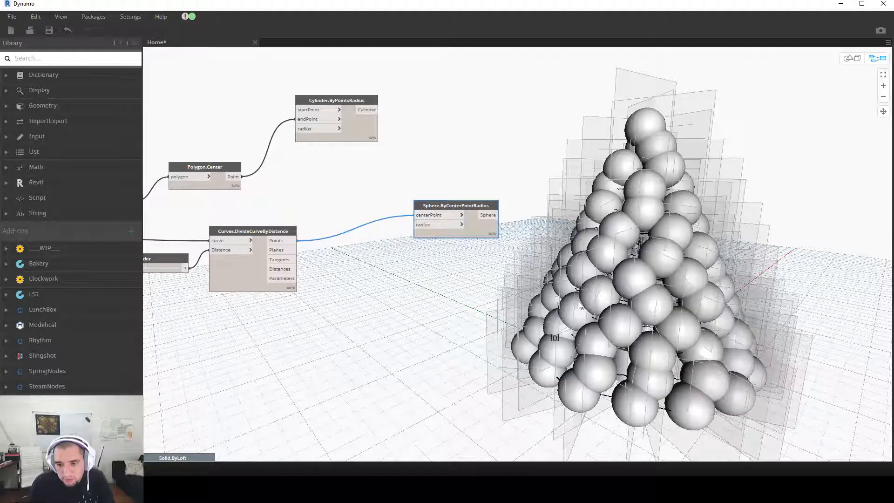
Step: Drive the radius of Sphere.ByCenterPointRadius with a copy of the Number Slider set to 0.15
drag(186, 274, 276, 281)
mouse_move(269, 287)
mouse_down()
mouse_move(285, 326)
mouse_move(423, 225)
mouse_up()
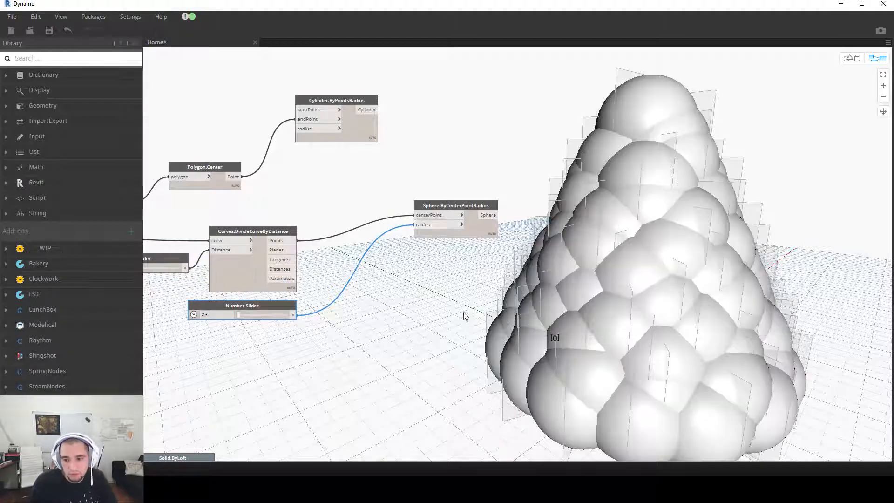
middle_drag(464, 313, 485, 308)
double_click(229, 307)
key(Return)
scroll(654, 139, down, 2)
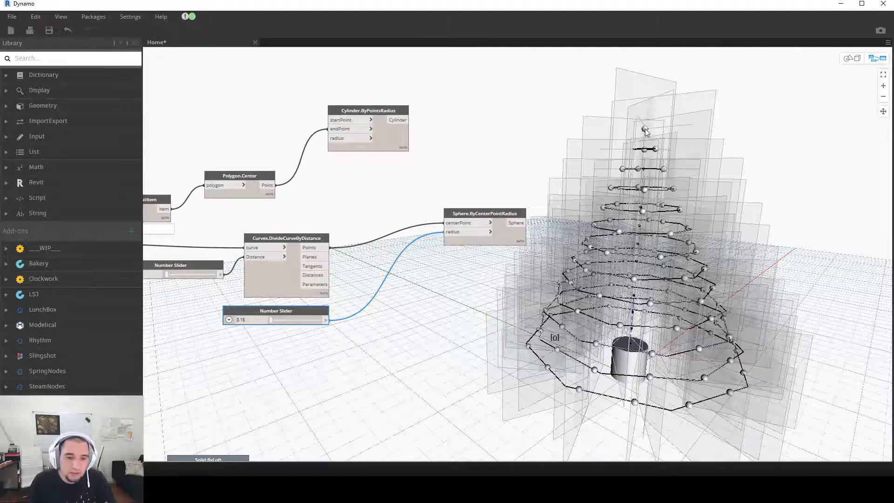
Step: Pin the output preview of Curves.DivideCurveByDistance and examine the point coordinates of the first polygon
mouse_move(298, 294)
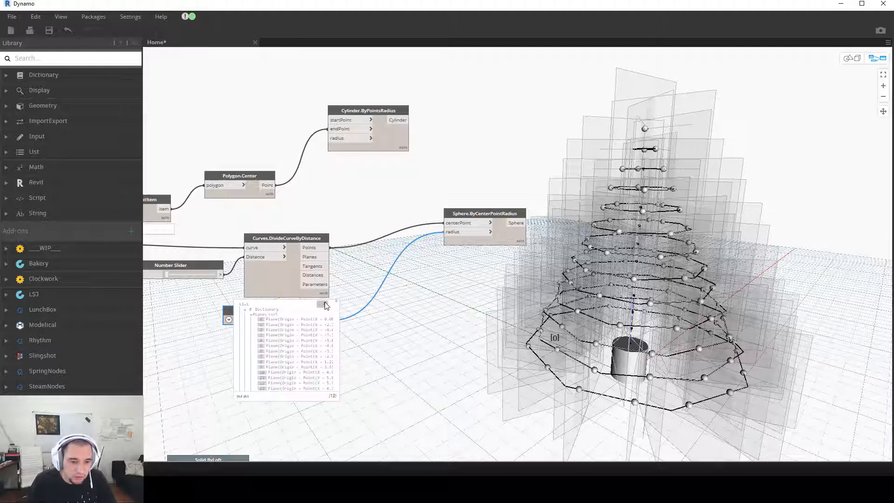
click(322, 304)
scroll(287, 365, down, 12)
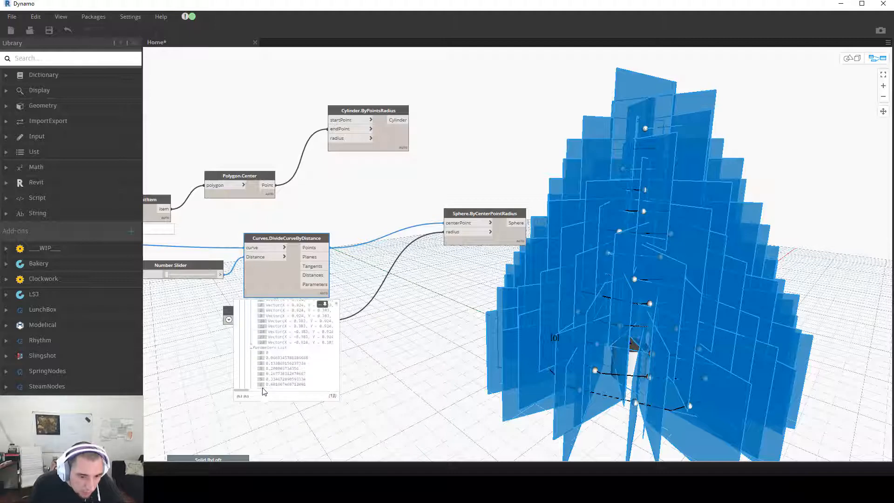
drag(244, 390, 290, 392)
scroll(304, 364, up, 5)
scroll(304, 364, up, 3)
scroll(300, 358, up, 5)
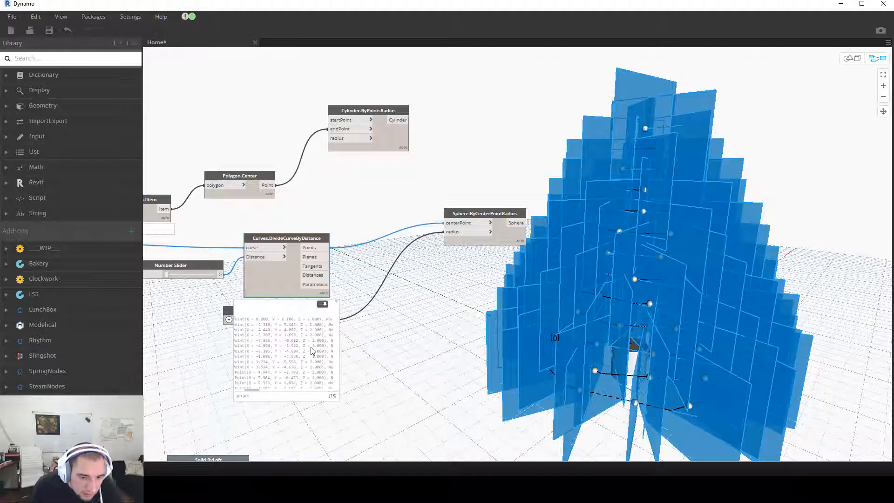
scroll(307, 322, down, 1)
scroll(307, 322, down, 1)
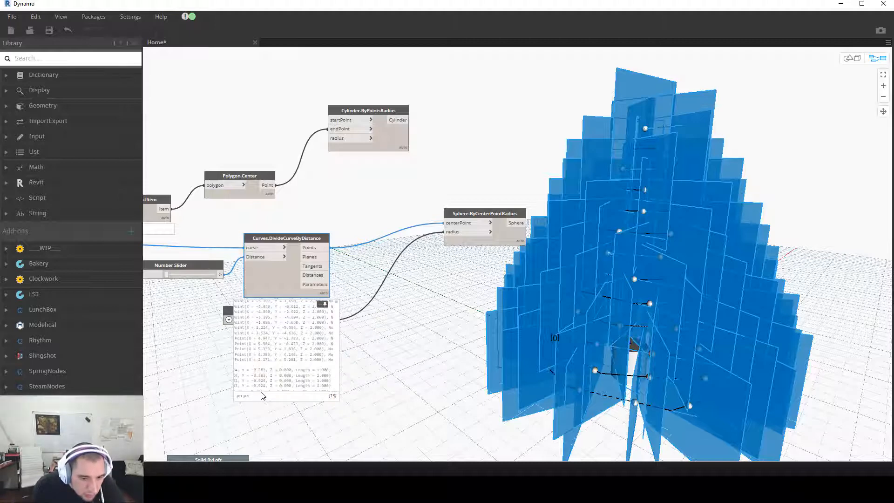
Step: Look through the Planes, Tangents, Parameters, Distances and Points lists of each polygon's dictionary in the pinned output
drag(255, 392, 237, 391)
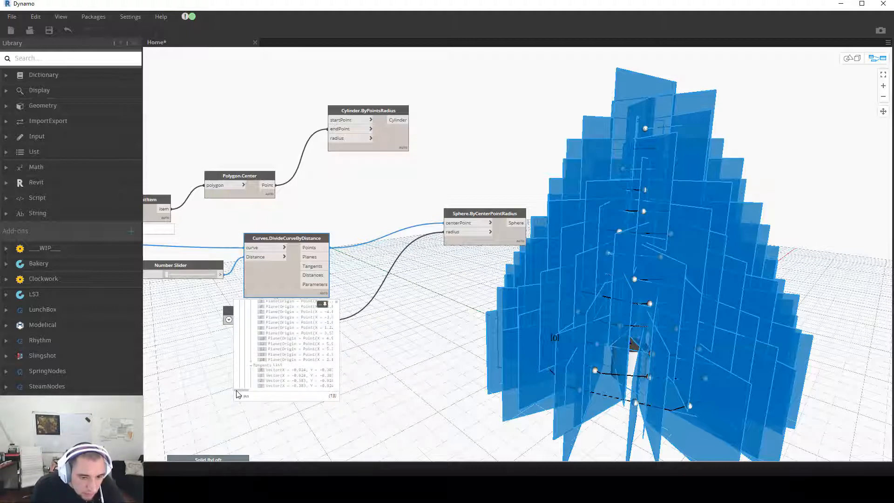
scroll(312, 356, up, 3)
scroll(267, 326, down, 10)
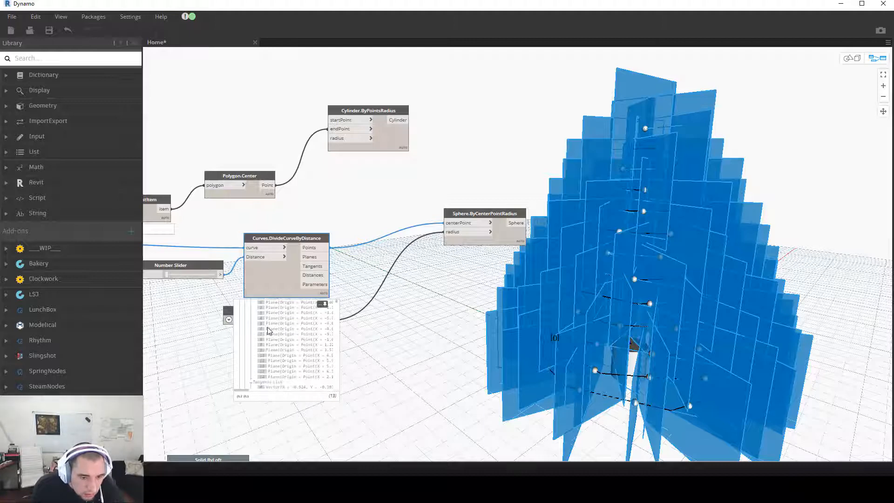
scroll(273, 340, down, 10)
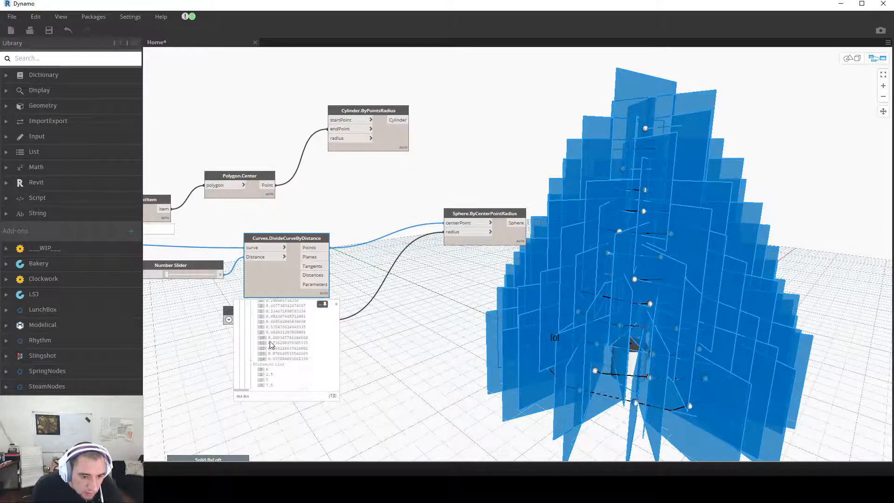
scroll(280, 328, down, 1)
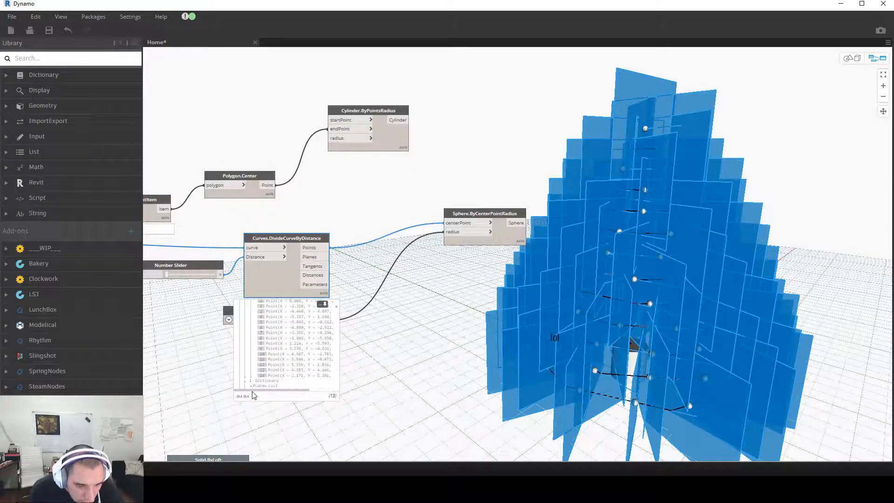
mouse_move(250, 391)
mouse_down()
mouse_move(277, 390)
mouse_move(250, 390)
mouse_up()
scroll(275, 368, down, 10)
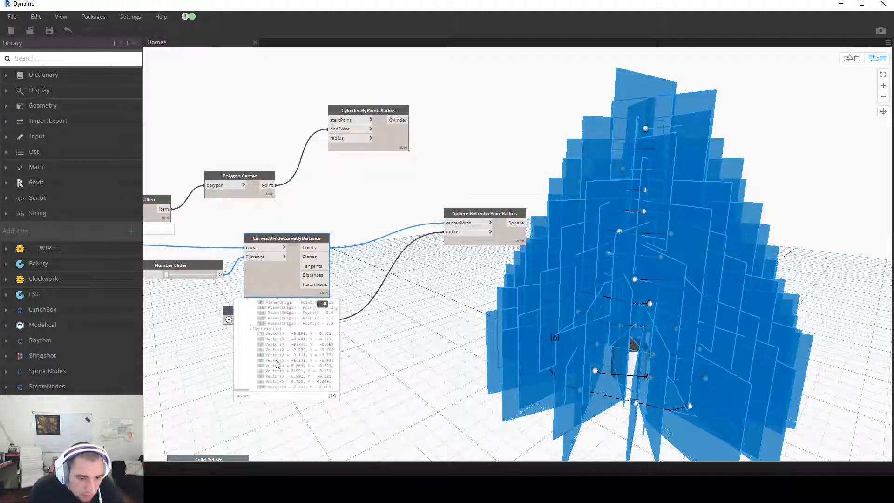
scroll(285, 359, up, 8)
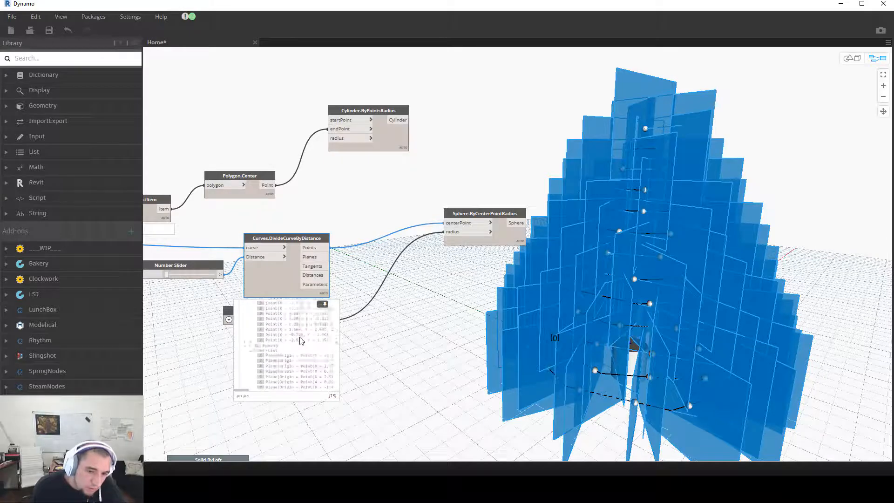
scroll(337, 368, down, 10)
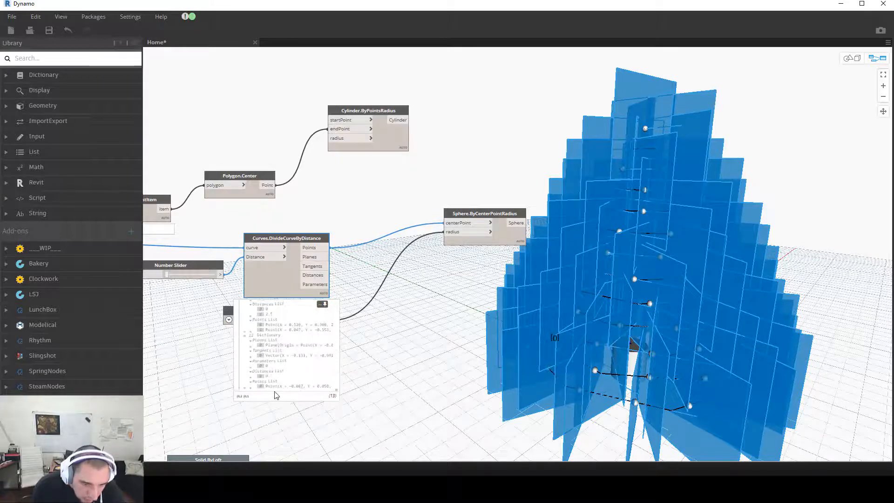
Step: Examine the Points lists of the two topmost polygons at the end of the pinned output
drag(249, 395, 255, 393)
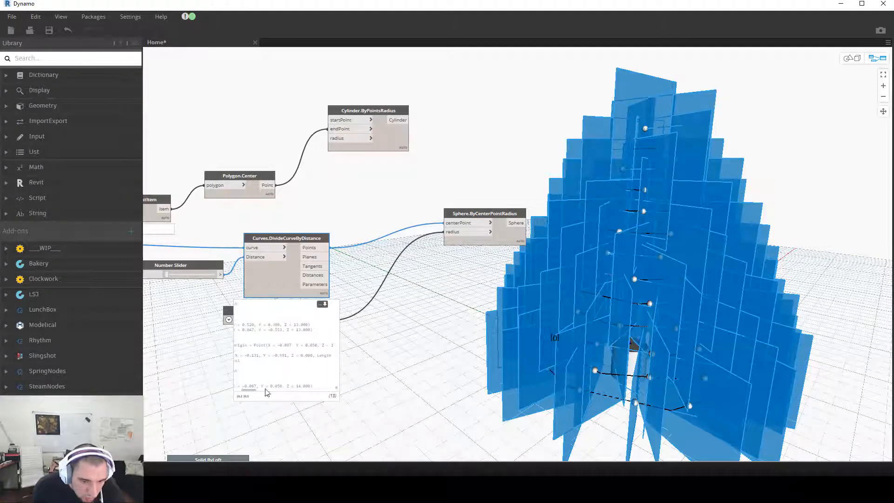
click(243, 391)
click(258, 383)
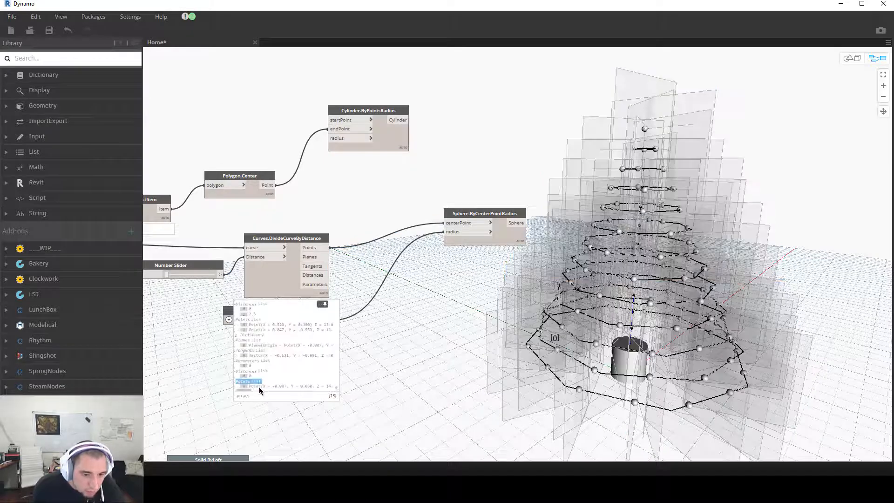
click(257, 387)
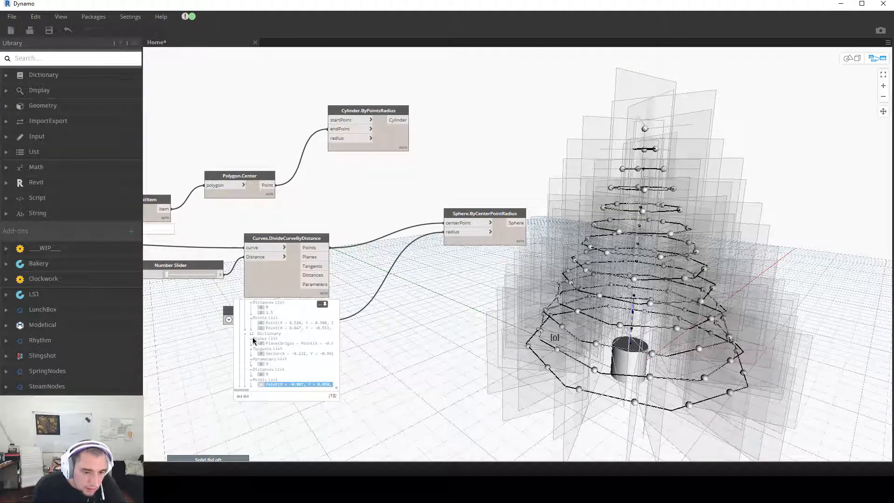
click(266, 328)
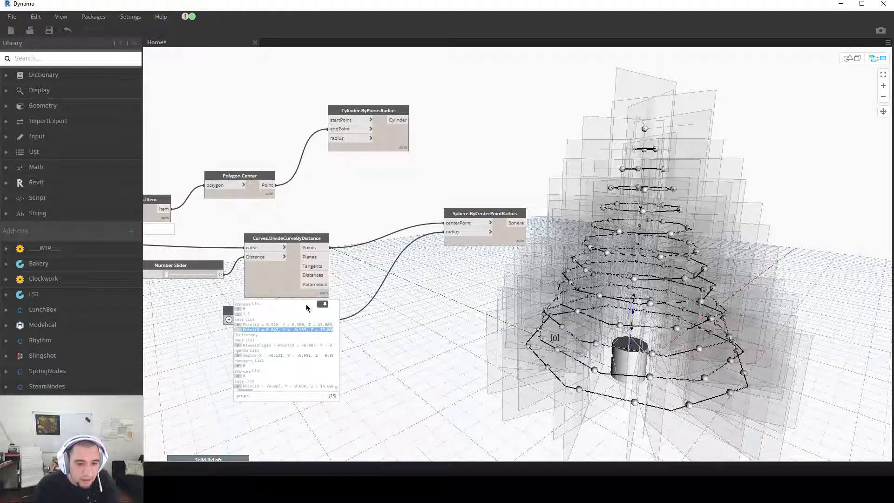
Step: Attach a Watch node to the Points output of Curves.DivideCurveByDistance, look through its point lists, and move it below the other nodes
click(324, 305)
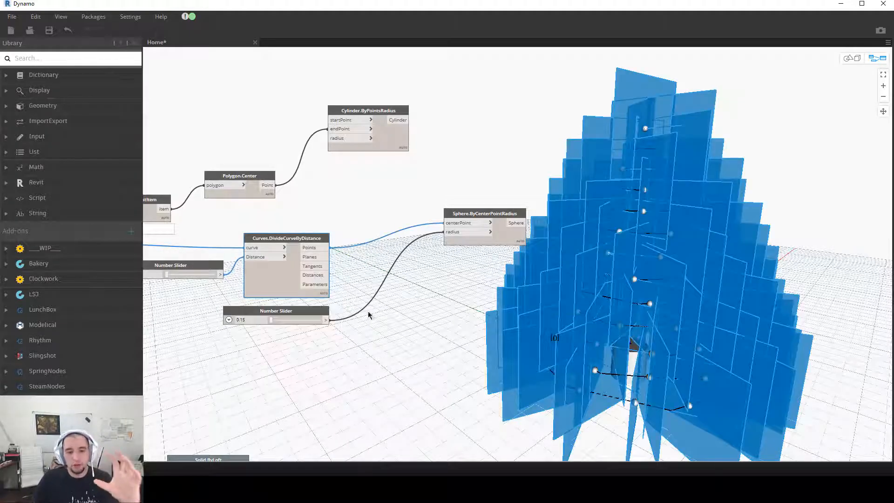
right_click(436, 376)
text(watch)
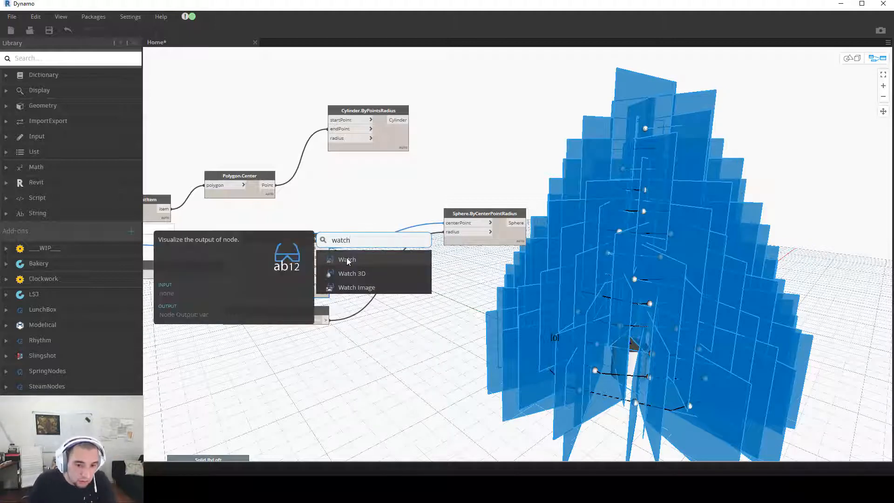
click(347, 259)
scroll(428, 353, down, 5)
drag(392, 375, 423, 373)
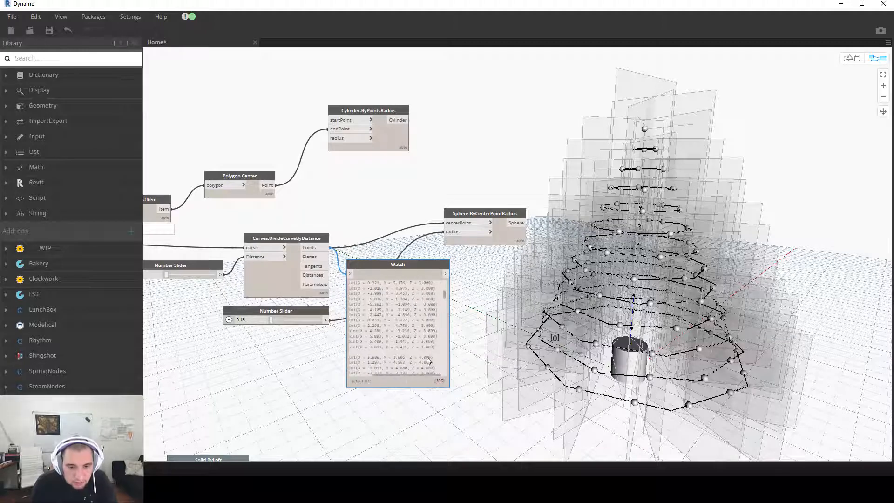
drag(444, 295, 387, 377)
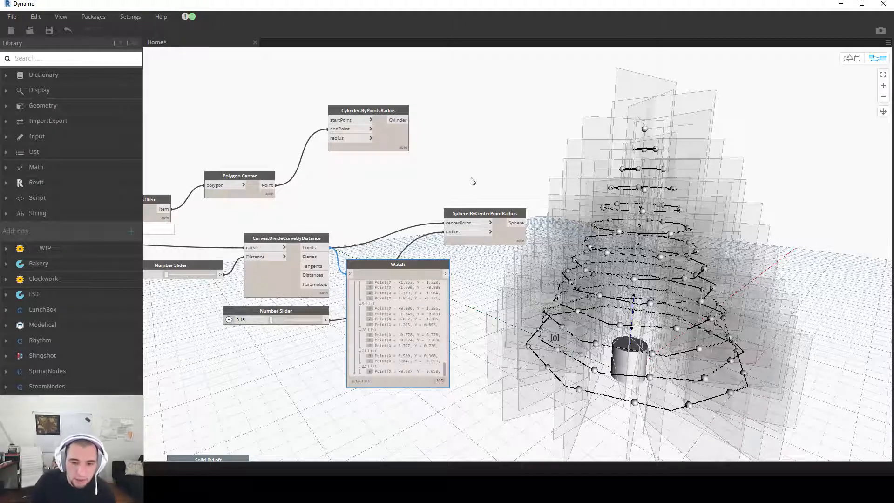
drag(471, 212, 475, 193)
drag(416, 275, 446, 374)
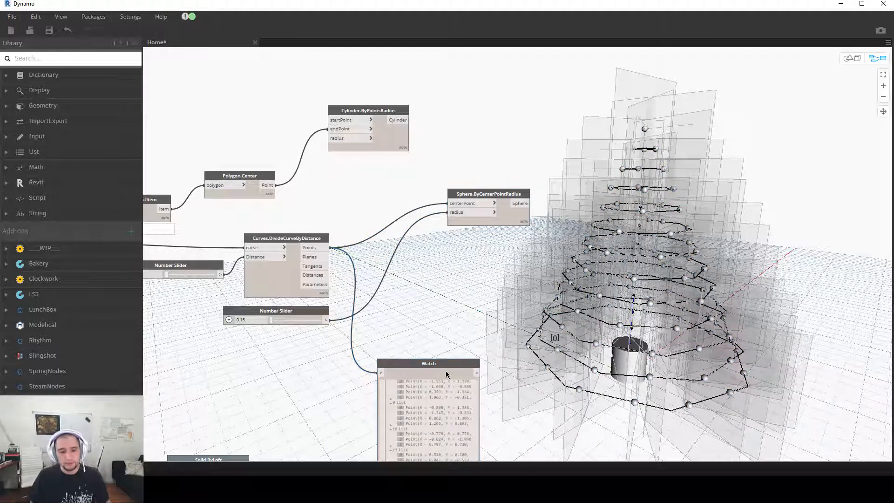
Step: Add a List.Reverse node fed by the Points output of Curves.DivideCurveByDistance, and make room for it before Sphere.ByCenterPointRadius
right_click(435, 282)
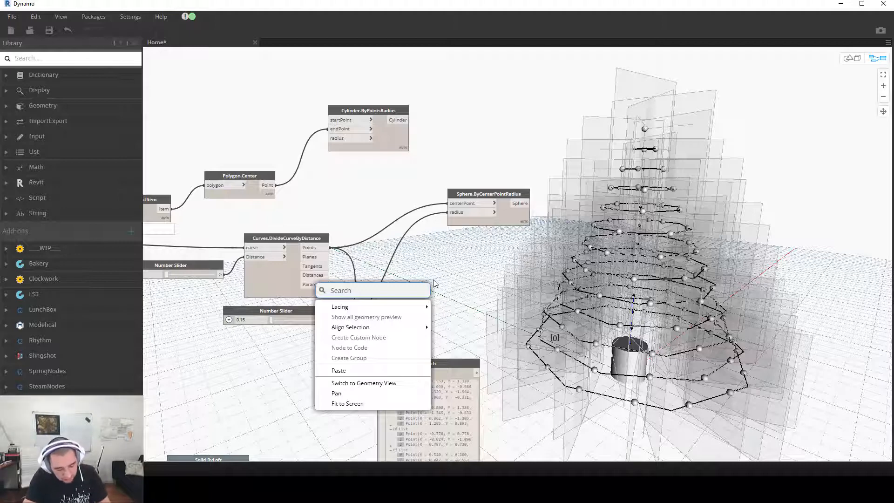
text(list.rever)
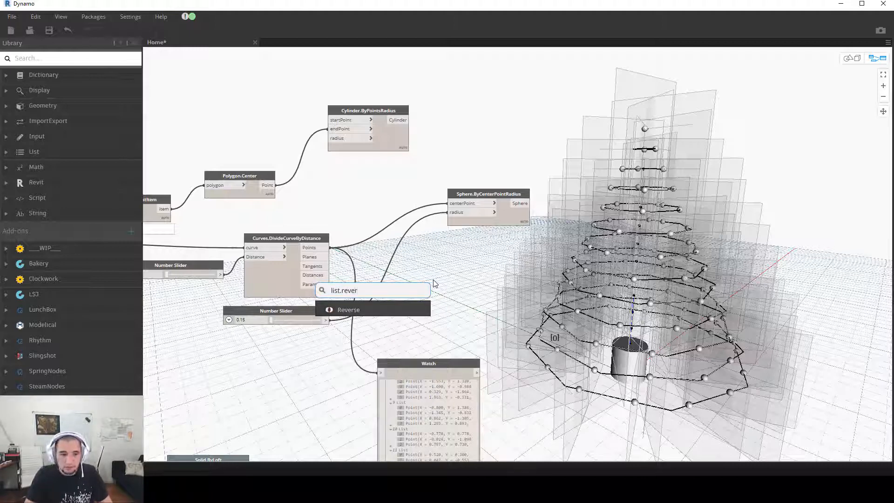
click(355, 312)
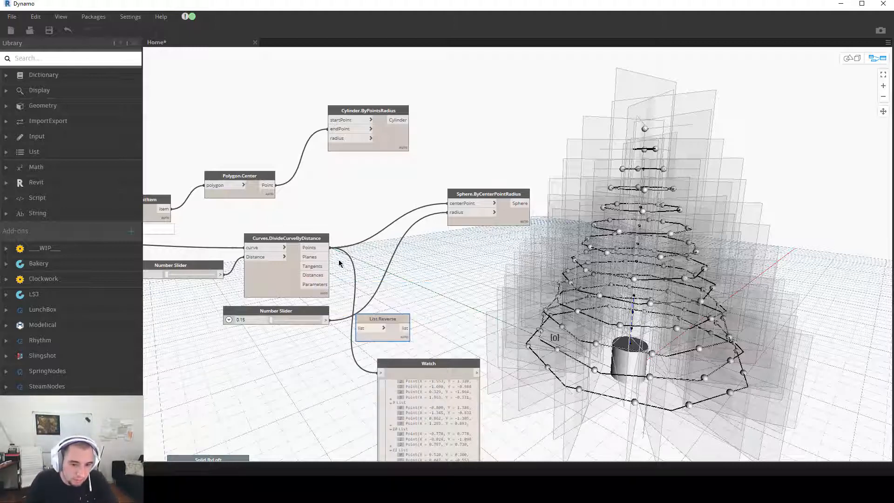
drag(327, 247, 358, 327)
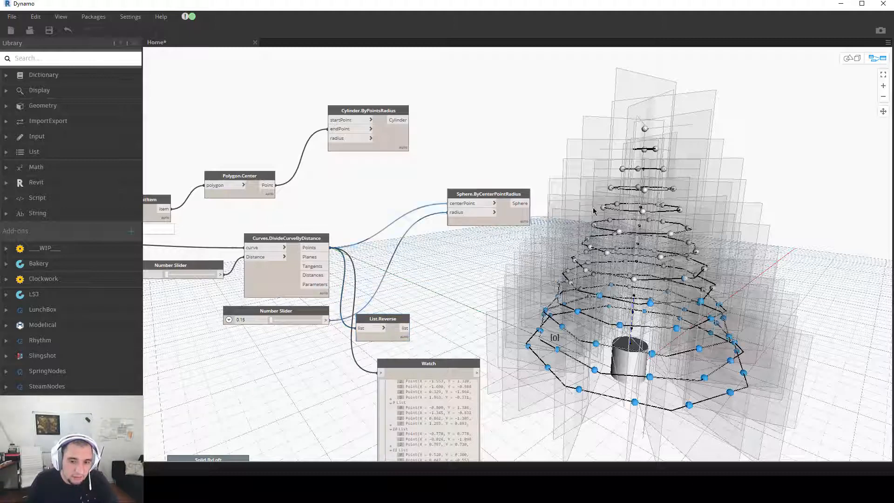
drag(488, 194, 591, 206)
drag(406, 321, 409, 253)
Step: Add a List.RestOfItems node and feed it the reversed list
right_click(449, 296)
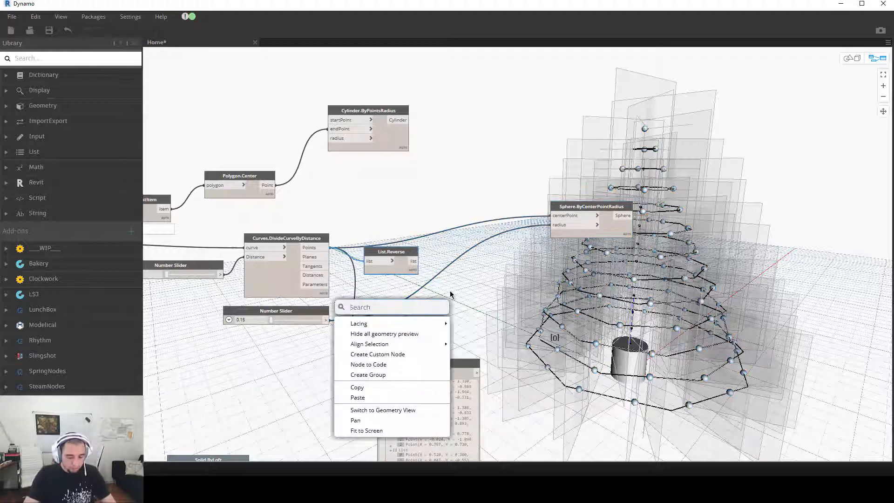
text(resto)
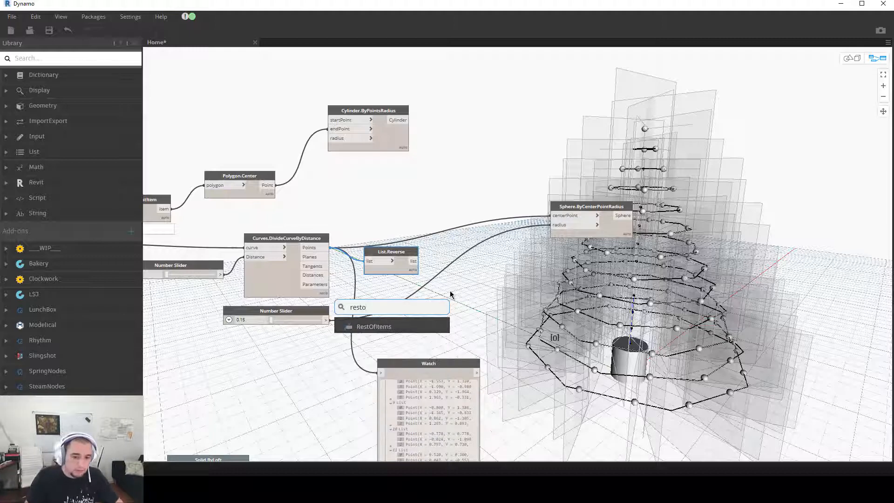
click(395, 327)
drag(433, 337, 476, 304)
click(416, 261)
click(421, 289)
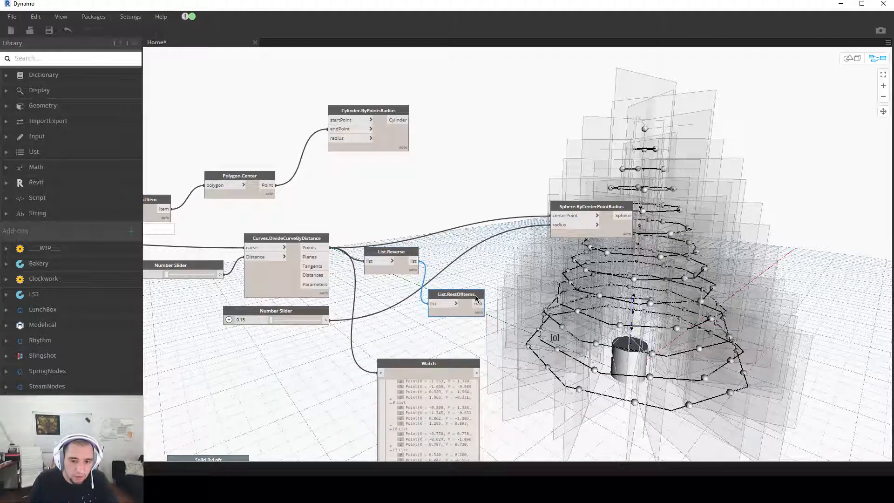
Step: Duplicate List.Reverse, feed it the output of List.RestOfItems, and connect its list to centerPoint of Sphere.ByCenterPointRadius
click(408, 256)
key(ctrl+c)
key(ctrl+v)
drag(450, 269, 489, 241)
click(478, 303)
click(501, 277)
click(517, 250)
click(551, 217)
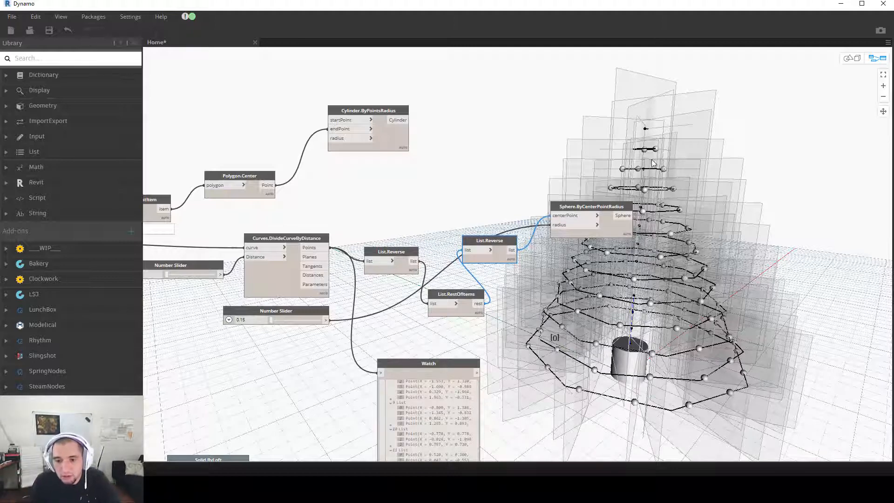
Step: Delete the Watch node and line up the two List.Reverse nodes, List.RestOfItems and Sphere.ByCenterPointRadius in wiring order
click(428, 366)
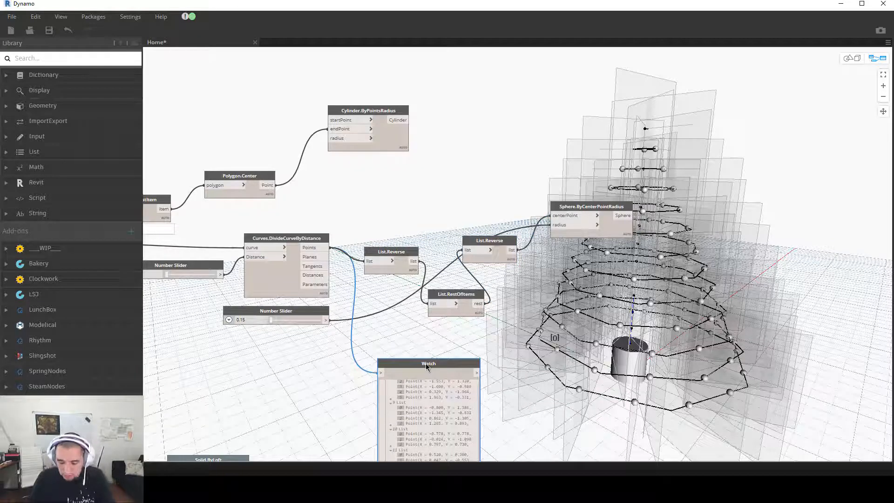
key(Delete)
middle_drag(545, 328, 401, 324)
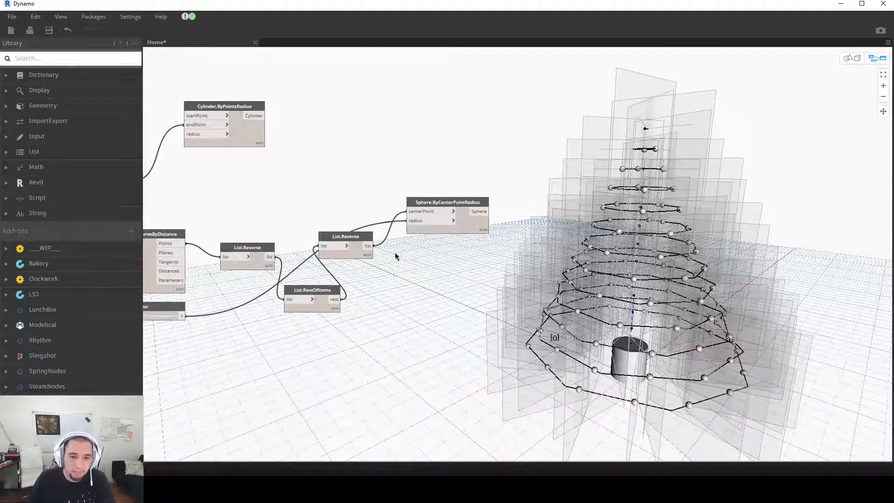
drag(434, 227, 472, 290)
drag(351, 242, 392, 262)
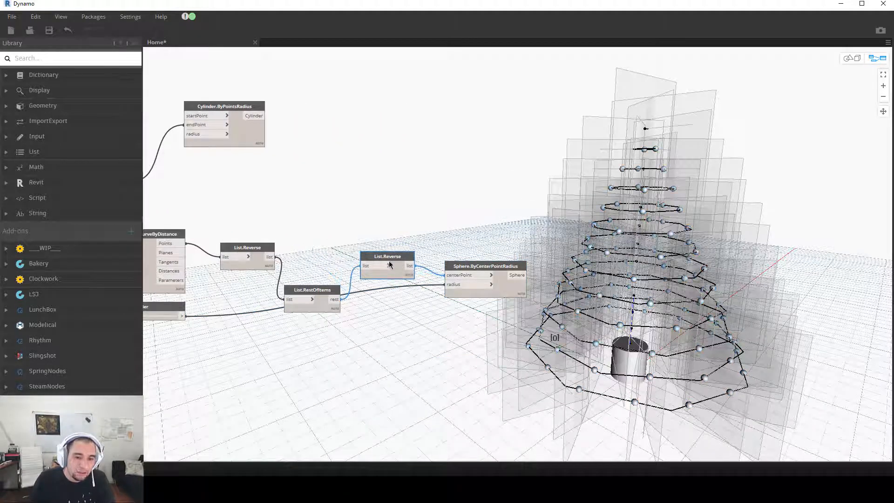
drag(320, 292, 322, 257)
click(246, 248)
drag(247, 249, 220, 242)
drag(310, 256, 281, 257)
drag(383, 258, 344, 272)
right_click(392, 211)
text(pop)
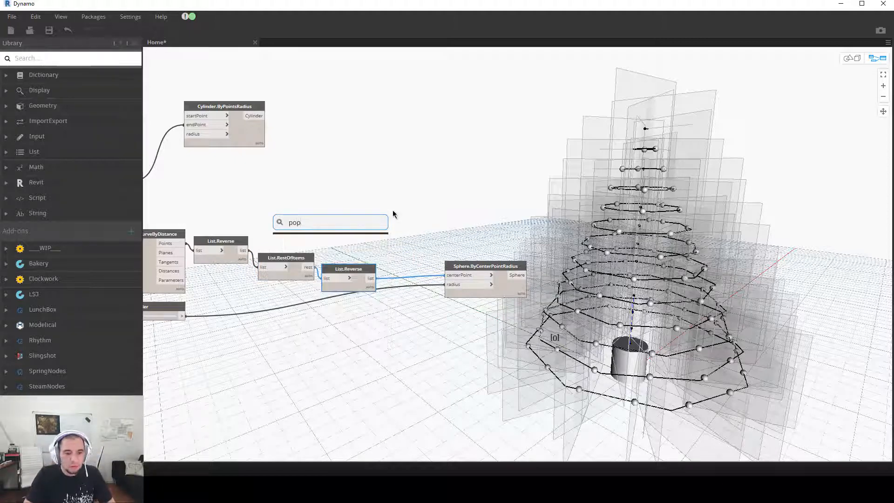
click(373, 205)
mouse_move(484, 276)
drag(505, 267, 452, 281)
right_click(390, 191)
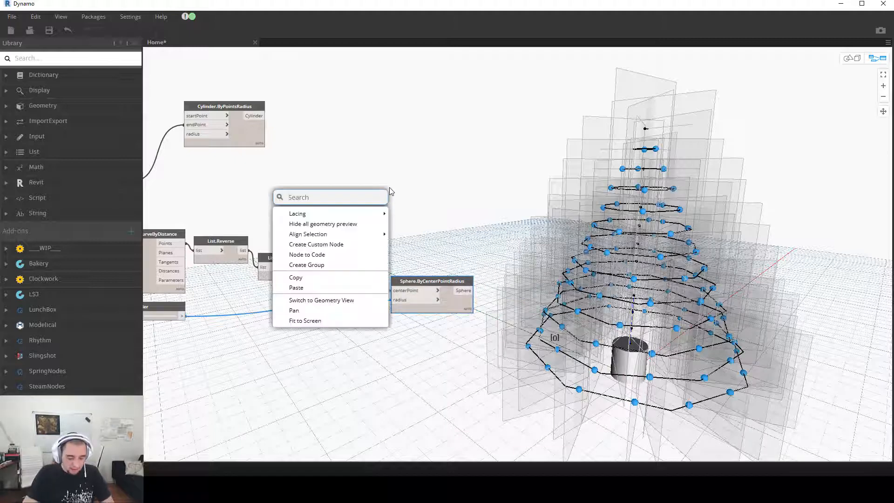
text(remove)
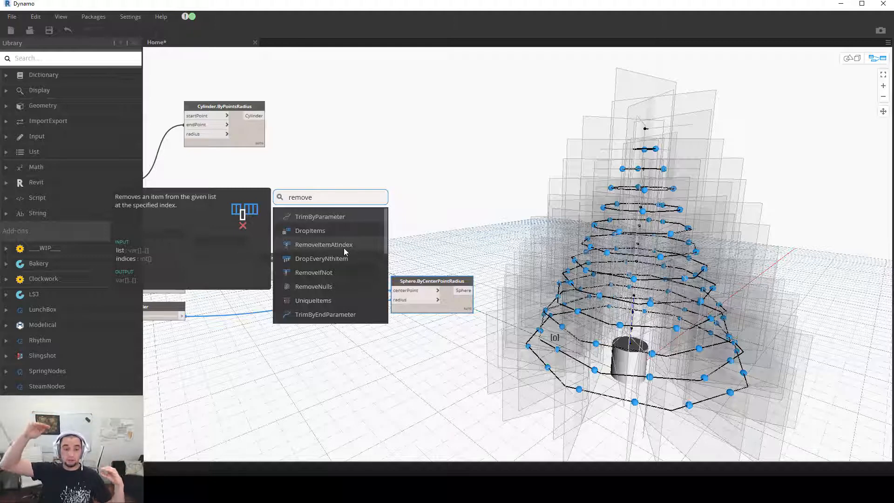
click(314, 233)
drag(345, 244, 418, 170)
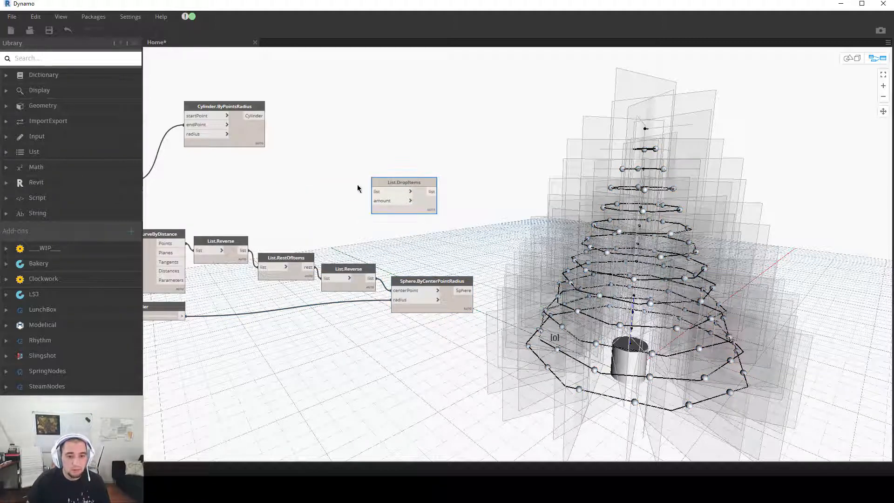
key(Delete)
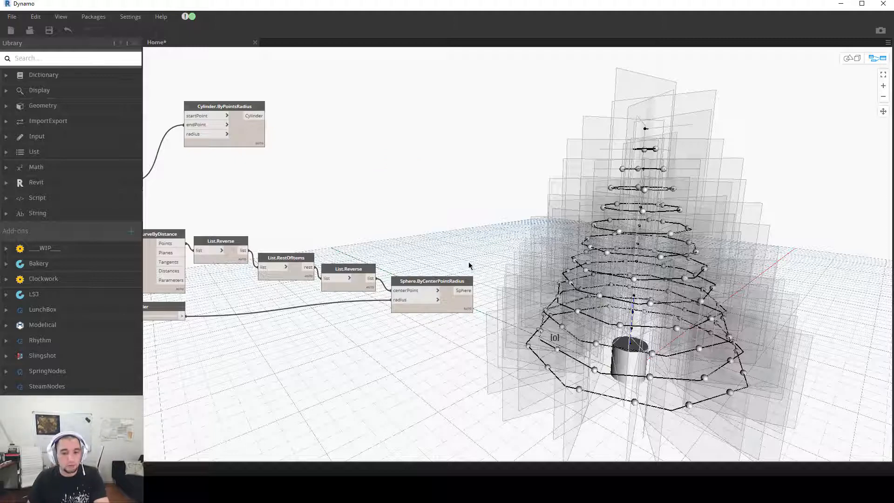
Step: Turn off the geometry preview of Curves.DivideCurveByDistance
click(452, 286)
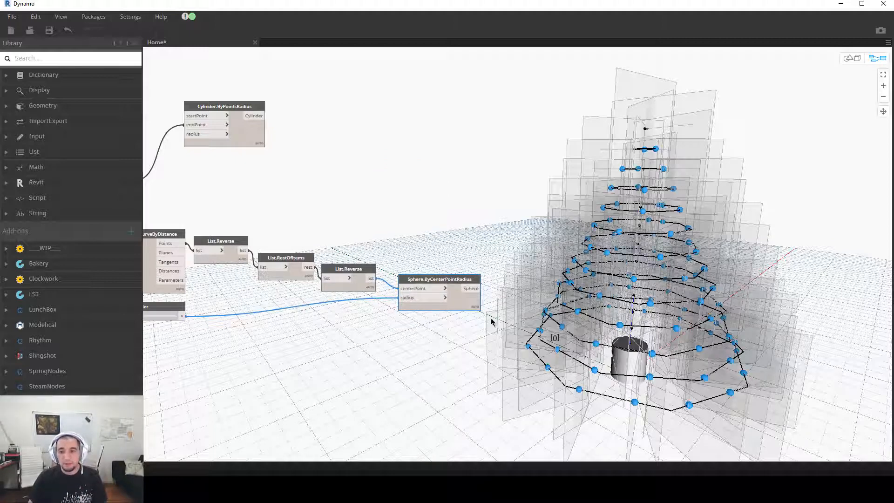
middle_drag(500, 322, 476, 334)
middle_drag(352, 369, 533, 376)
right_click(246, 286)
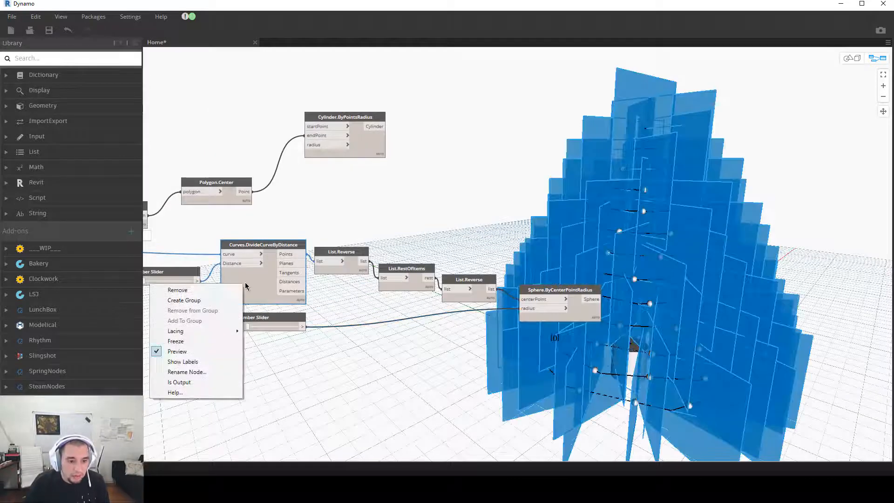
click(187, 357)
middle_drag(623, 362, 473, 353)
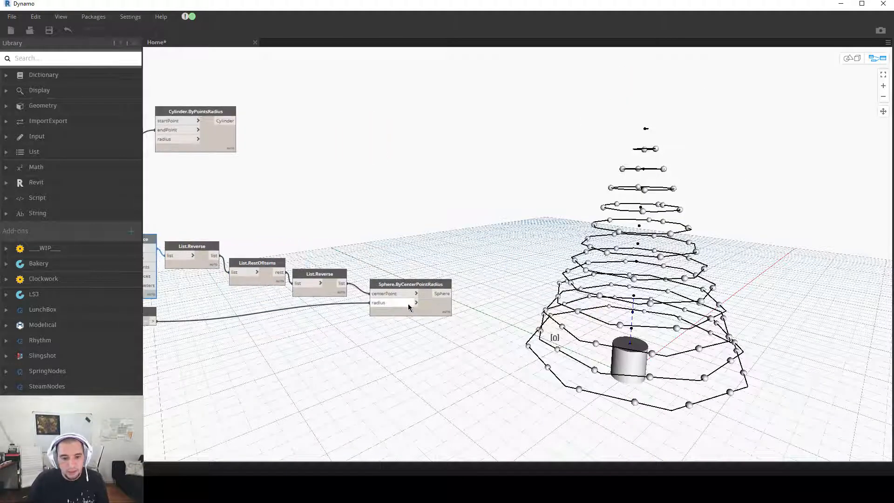
Step: Delete the Number Slider that drives the radius of Sphere.ByCenterPointRadius
middle_drag(426, 383, 614, 365)
drag(310, 301, 309, 317)
key(Delete)
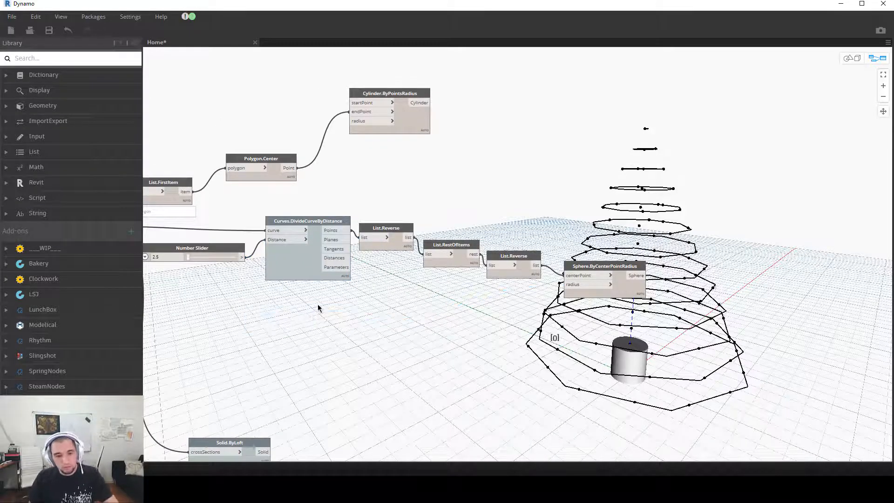
double_click(320, 309)
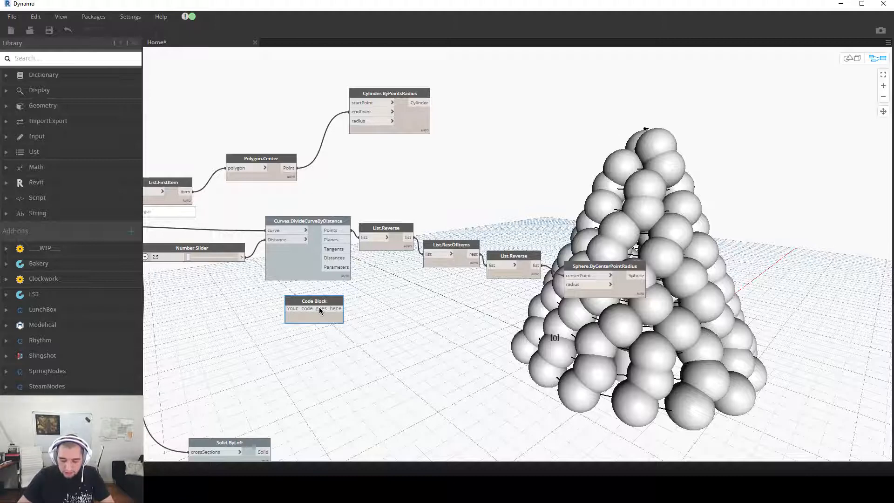
text(0.2;)
click(319, 310)
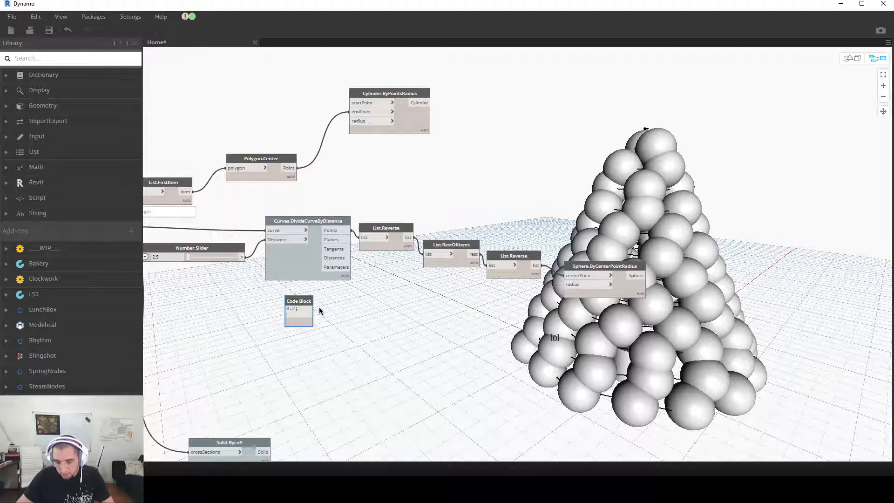
key(BackSpace)
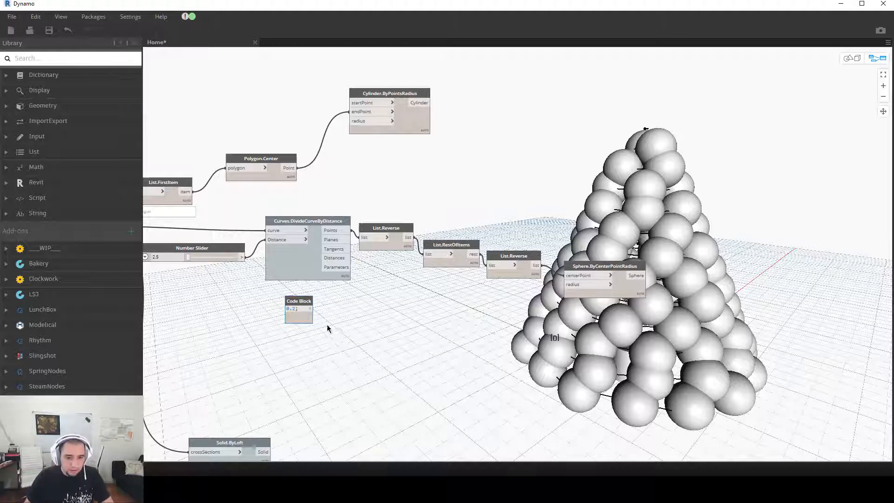
drag(298, 301, 335, 292)
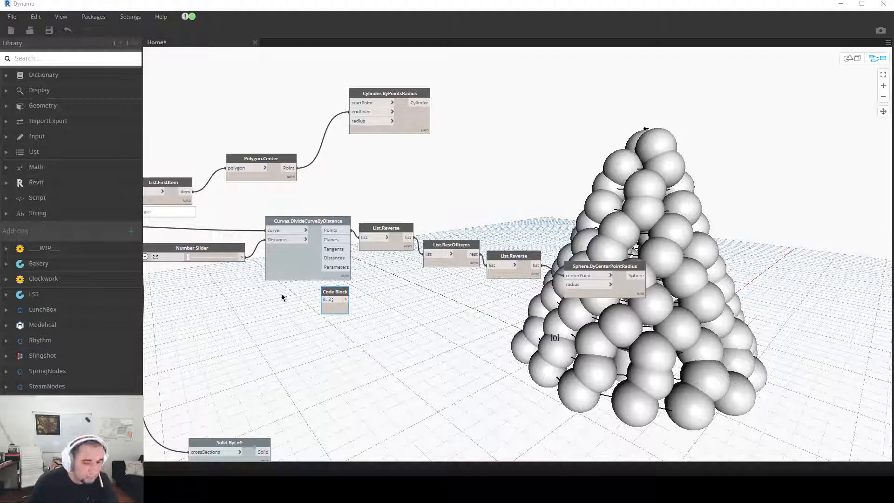
click(328, 294)
key(Delete)
Step: Add a new Number Slider node below Curves.DivideCurveByDistance
right_click(326, 320)
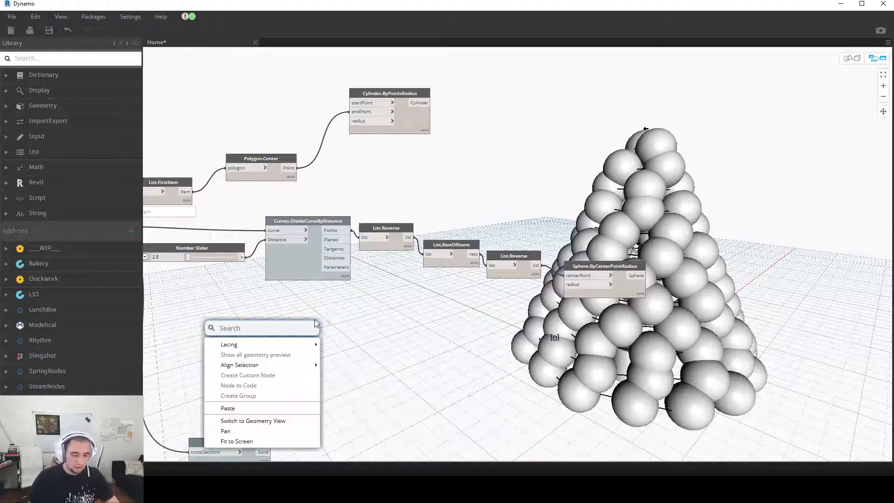
text(slider)
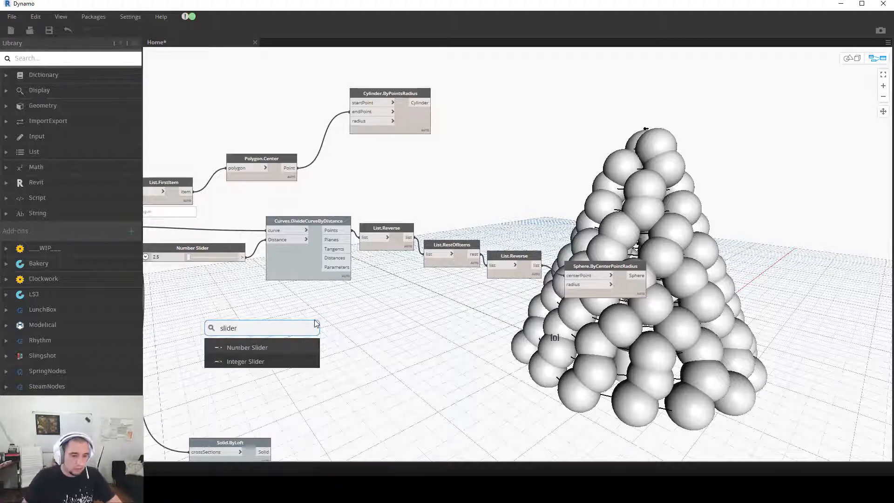
click(278, 347)
drag(293, 353, 290, 317)
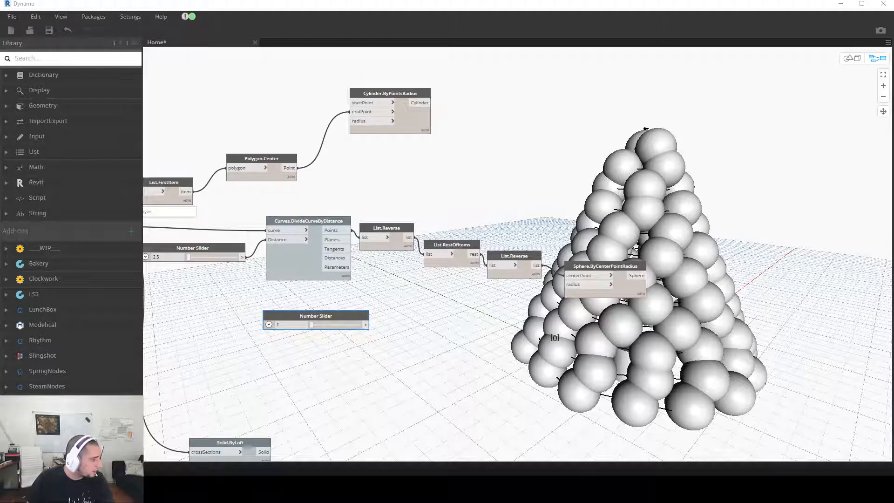
Step: Set the new Number Slider's range to minimum 0.01, maximum 0.25 and step 0.0025, then collapse its settings
click(269, 325)
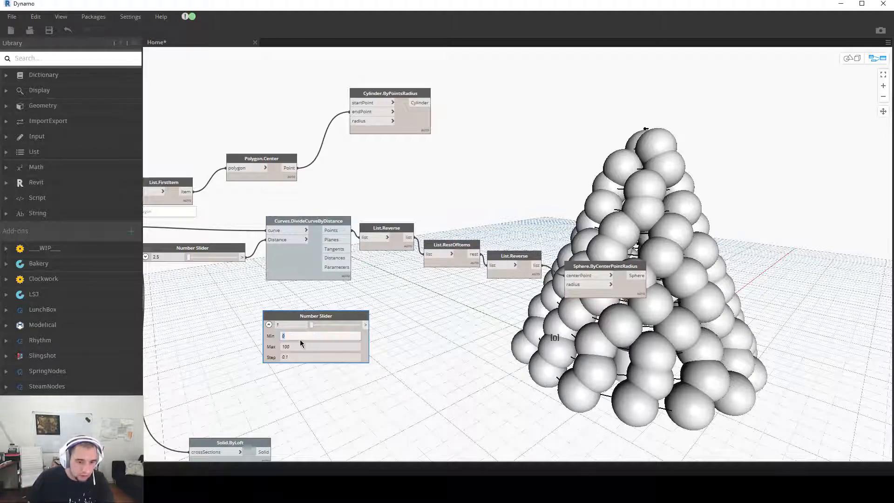
text(.01)
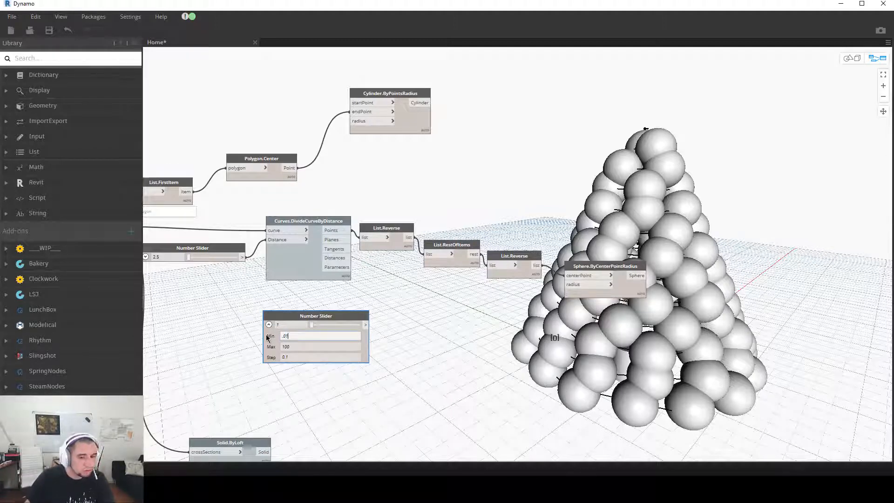
double_click(297, 349)
text(0.25)
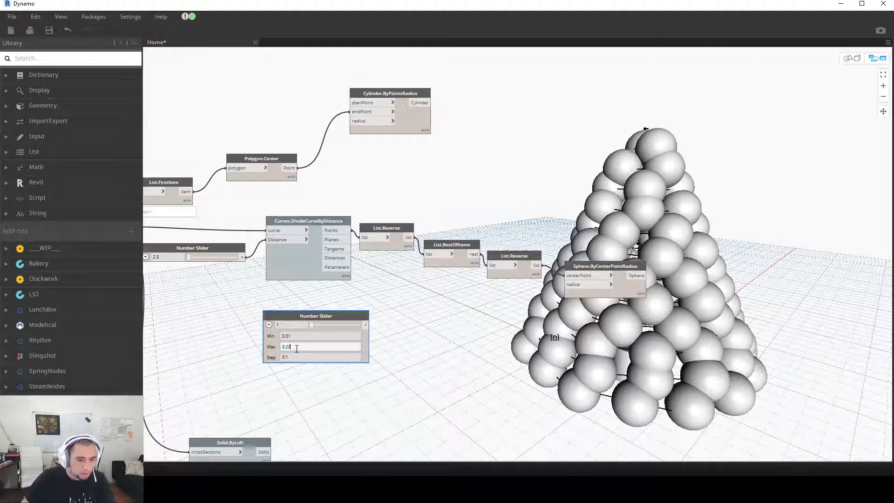
double_click(306, 357)
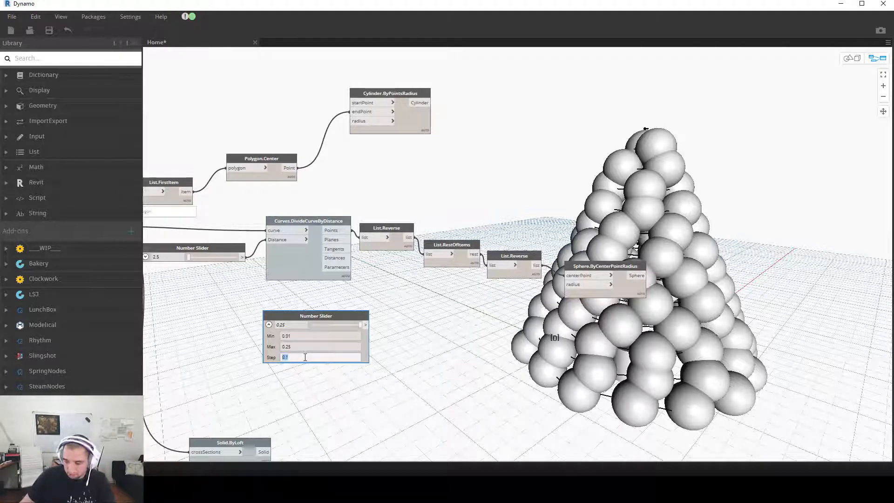
text(.0025)
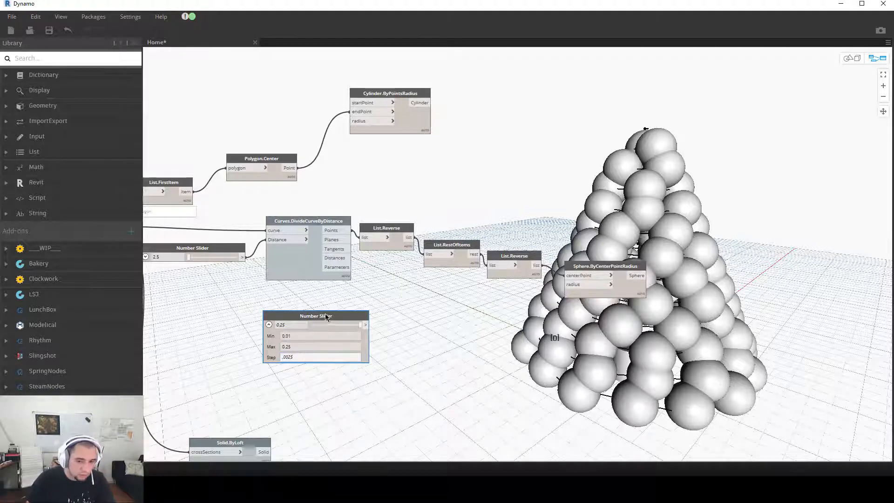
drag(329, 317, 290, 308)
click(230, 315)
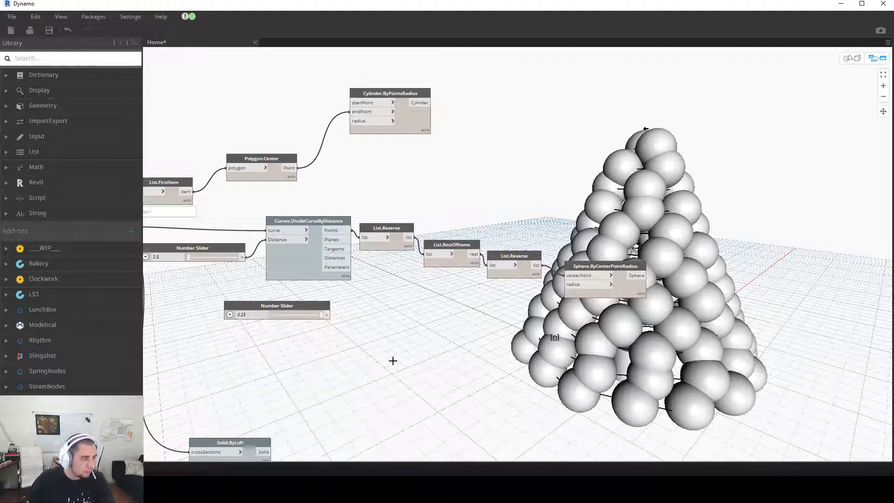
Step: Find the remap nodes and add Math.RemapRange below List.RestOfItems
right_click(394, 354)
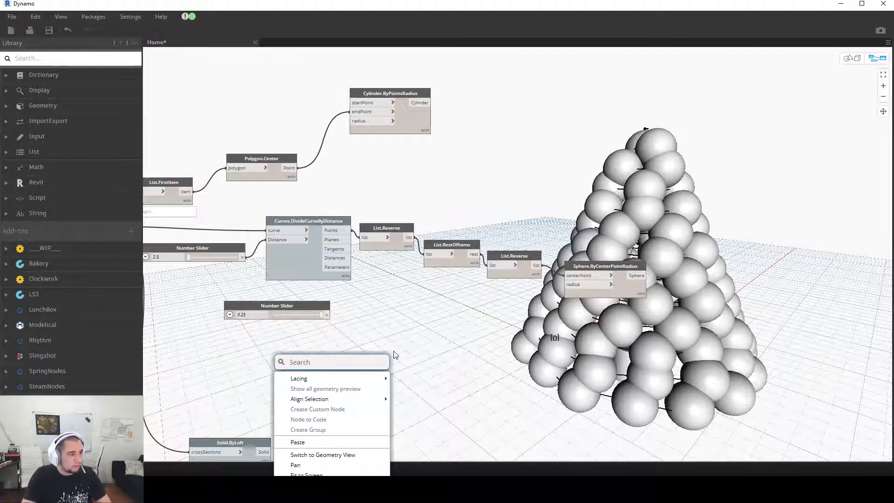
text(p)
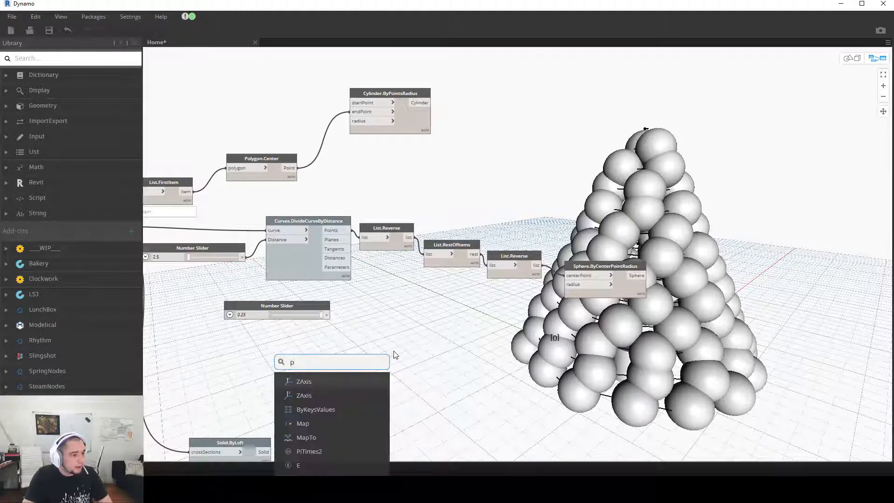
key(BackSpace)
text(remap)
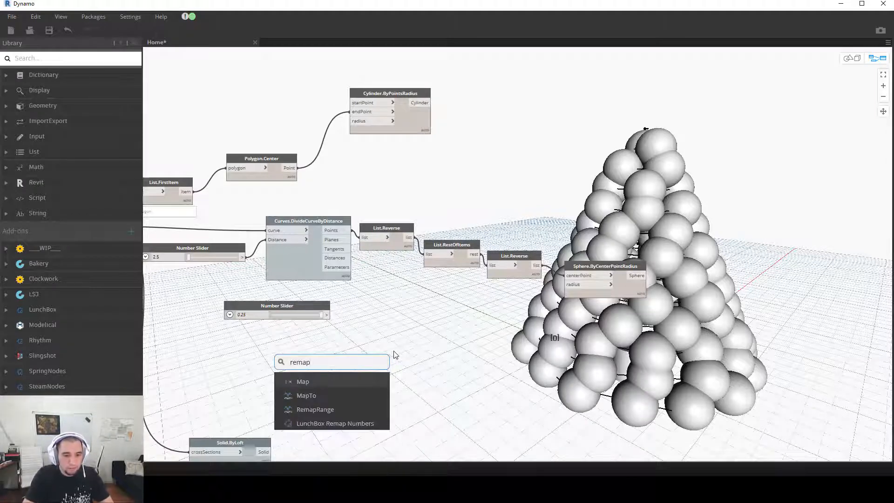
click(315, 409)
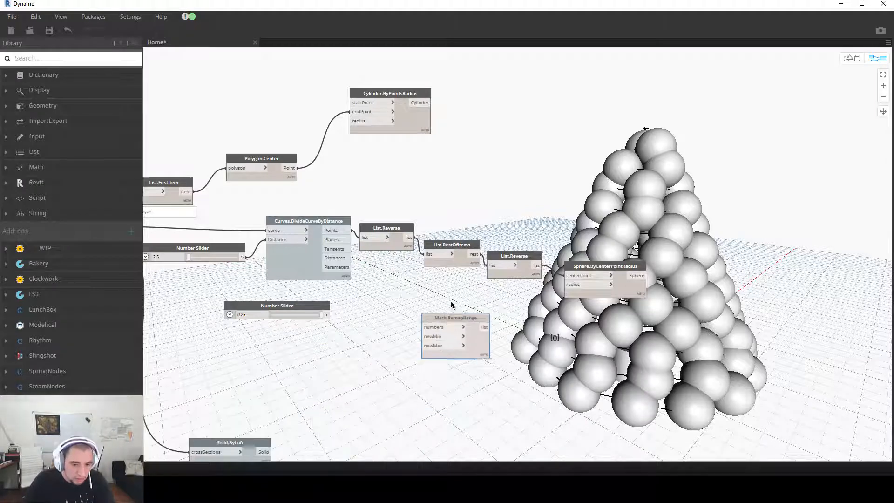
Step: Connect the new Number Slider to newMin of Math.RemapRange and move the slider node further away from it
drag(293, 317, 427, 319)
click(428, 318)
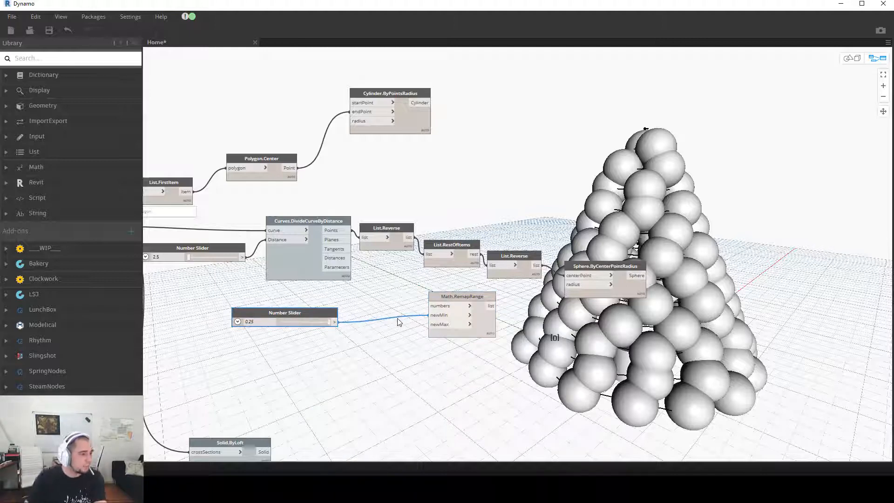
drag(285, 322, 266, 323)
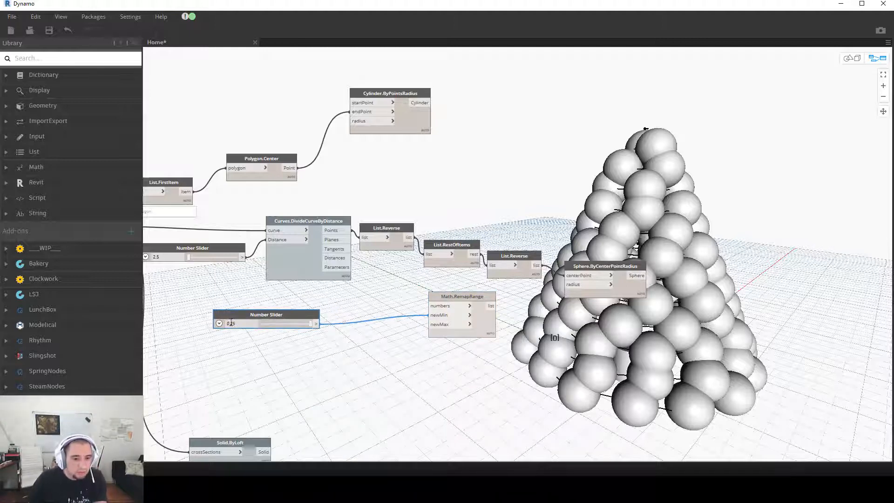
Step: Add a code block containing a*2; below the wire between the 0.25 number slider and Math.RemapRange
click(301, 347)
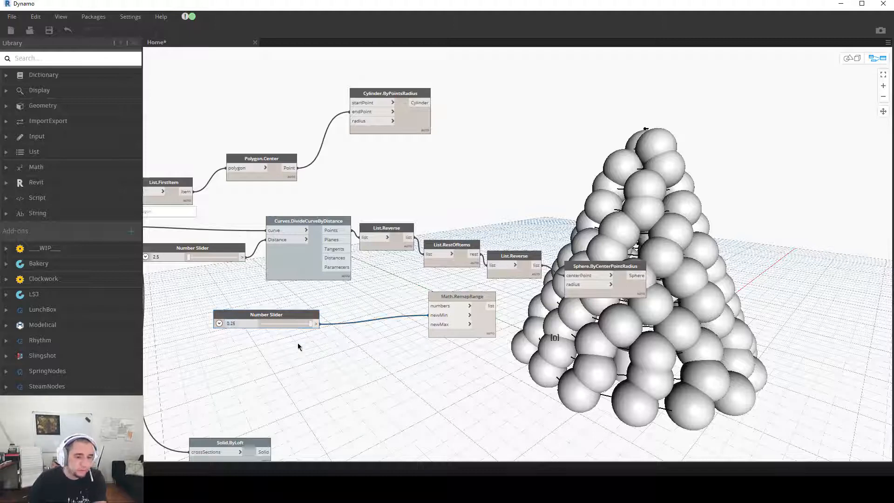
right_click(344, 348)
click(375, 352)
double_click(375, 352)
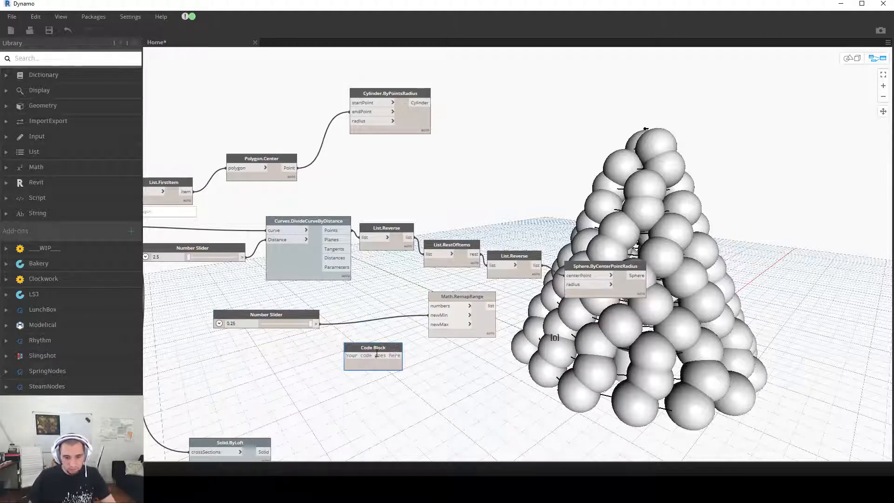
text(a*2;)
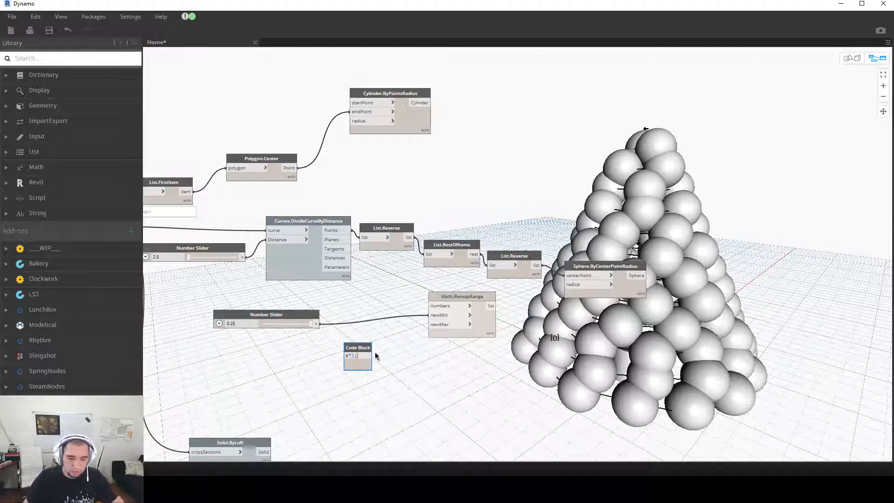
click(394, 355)
Step: Wire the 0.25 slider into the code block, the code block into newMax, and the Math.RemapRange list into the sphere radius
drag(316, 323, 431, 324)
mouse_move(466, 297)
mouse_down()
mouse_move(474, 311)
mouse_move(536, 303)
mouse_move(566, 284)
mouse_up()
middle_drag(601, 323, 451, 323)
drag(321, 311, 347, 310)
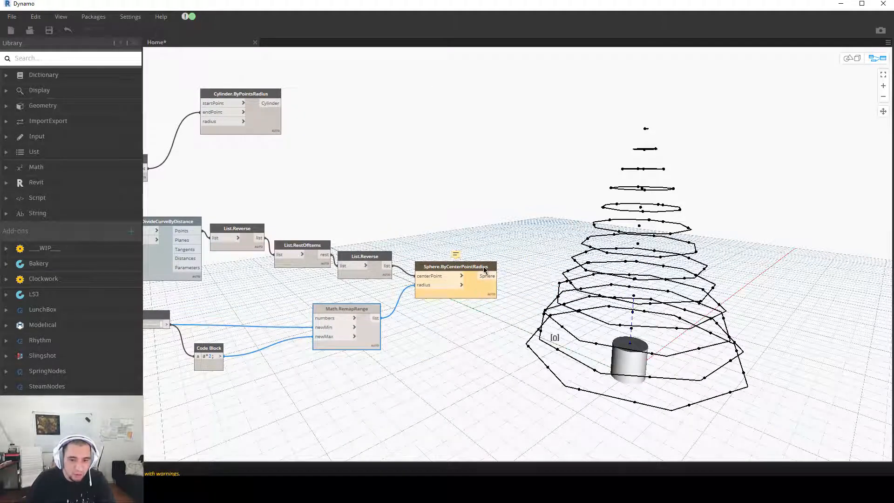
Step: Move Sphere.ByCenterPointRadius and Math.RemapRange farther along the graph to free space for additional nodes
drag(483, 269, 491, 268)
drag(370, 330, 492, 346)
drag(487, 264, 647, 260)
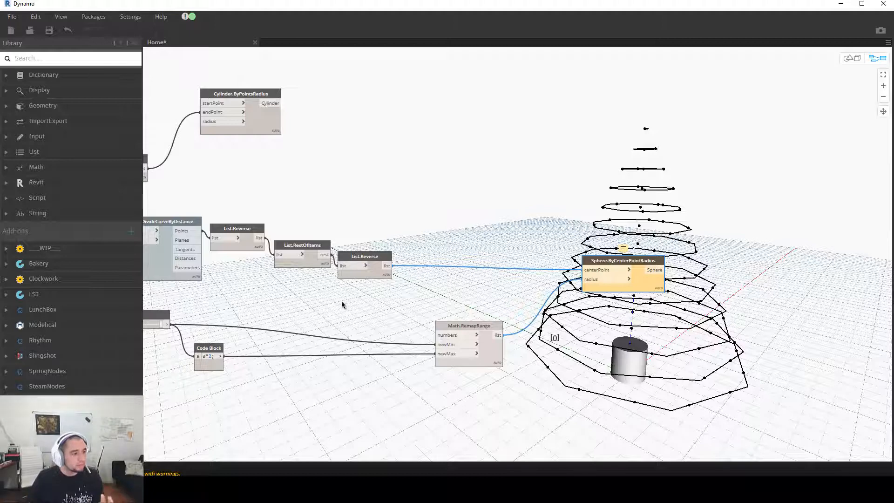
middle_drag(400, 308, 334, 295)
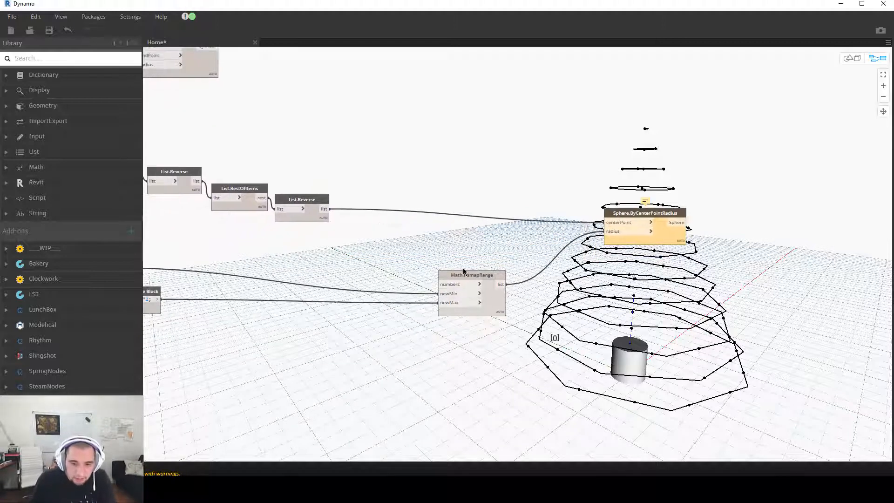
drag(462, 273, 484, 269)
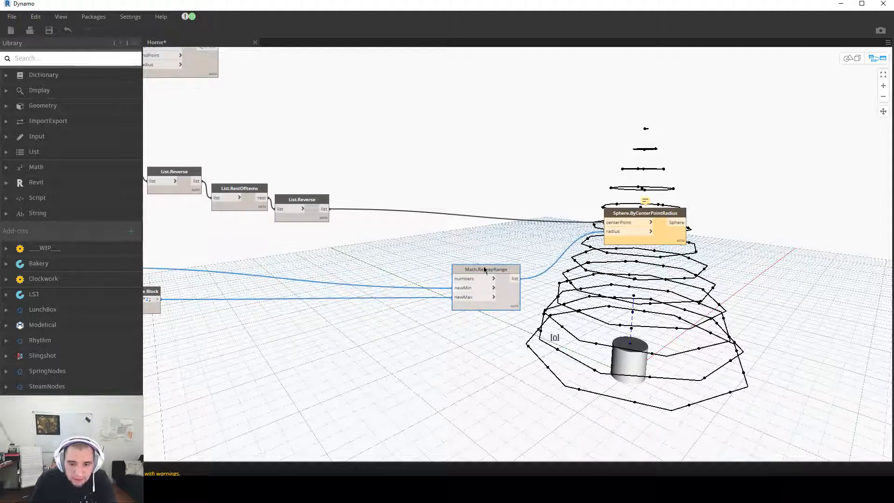
Step: Add a Math.RandomList node and place it just before Math.RemapRange, shifting Math.RemapRange to make room
right_click(342, 252)
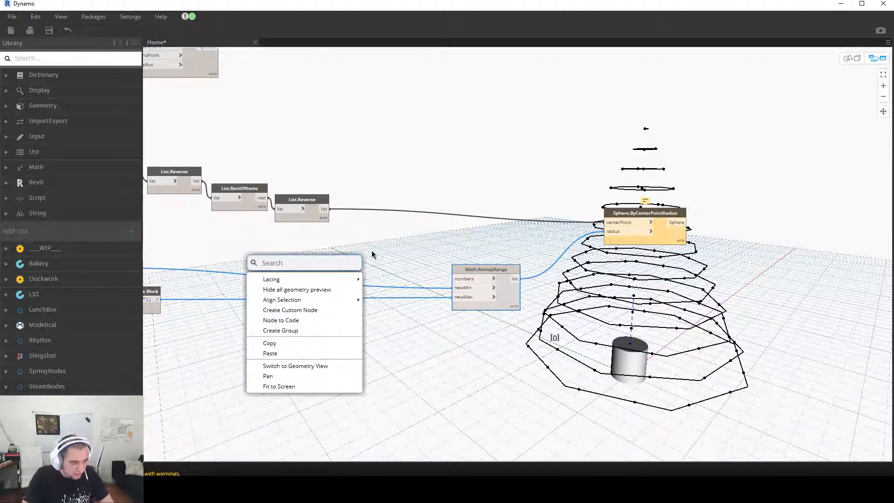
text(random)
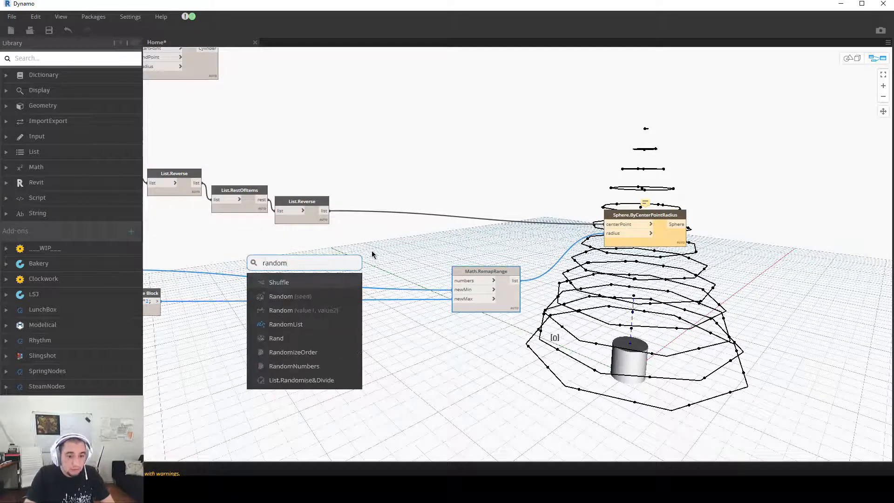
text(list)
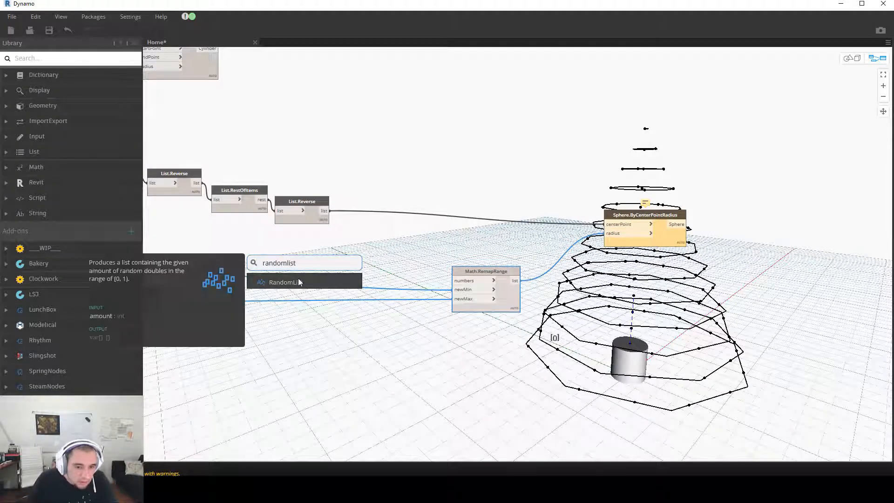
click(298, 281)
drag(330, 287, 387, 246)
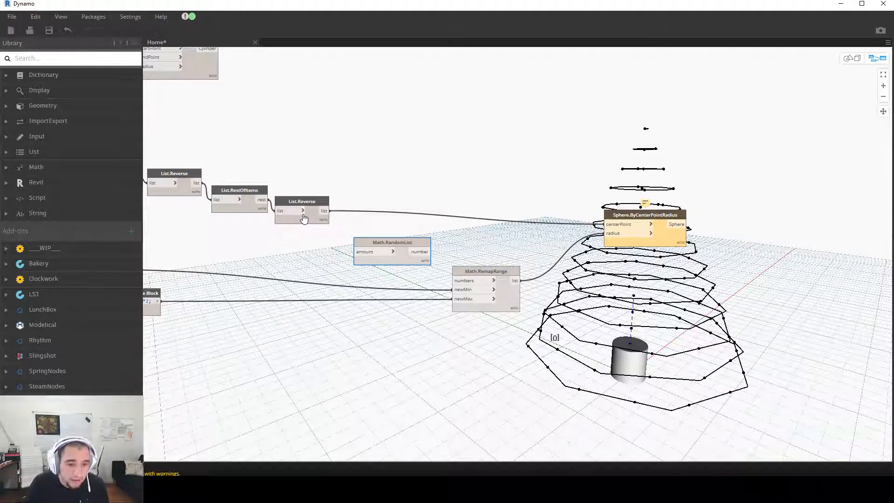
mouse_move(320, 232)
drag(400, 248, 442, 247)
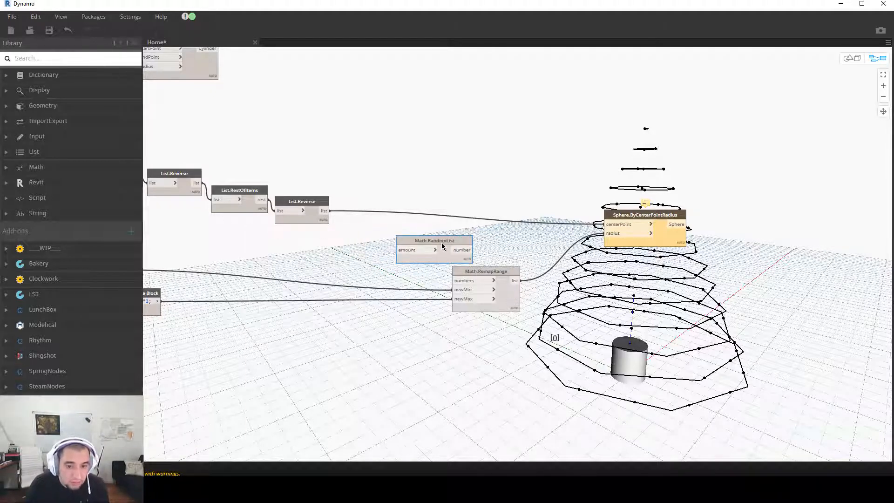
drag(484, 276, 520, 282)
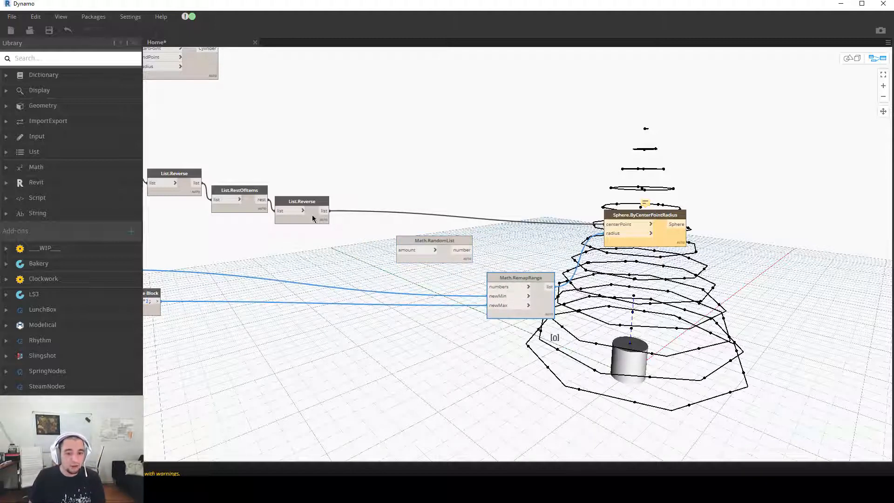
Step: Add a List.Flatten node and feed it the output list of the last List.Reverse
click(320, 230)
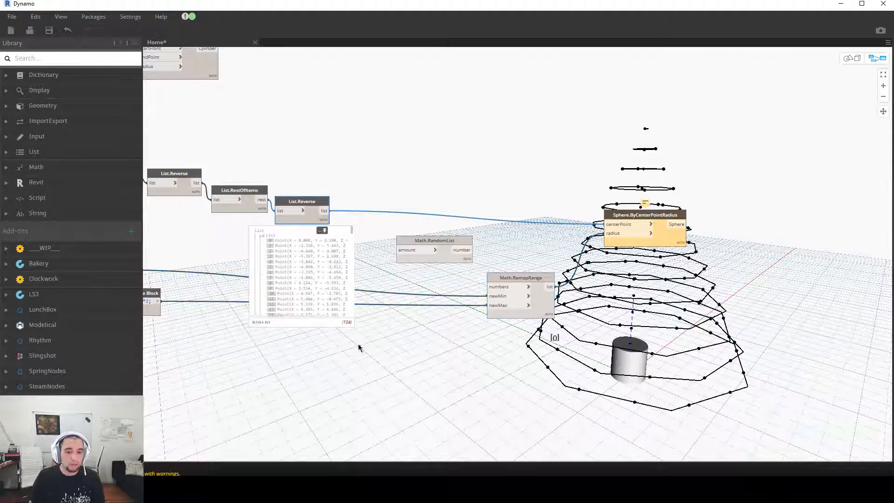
click(358, 230)
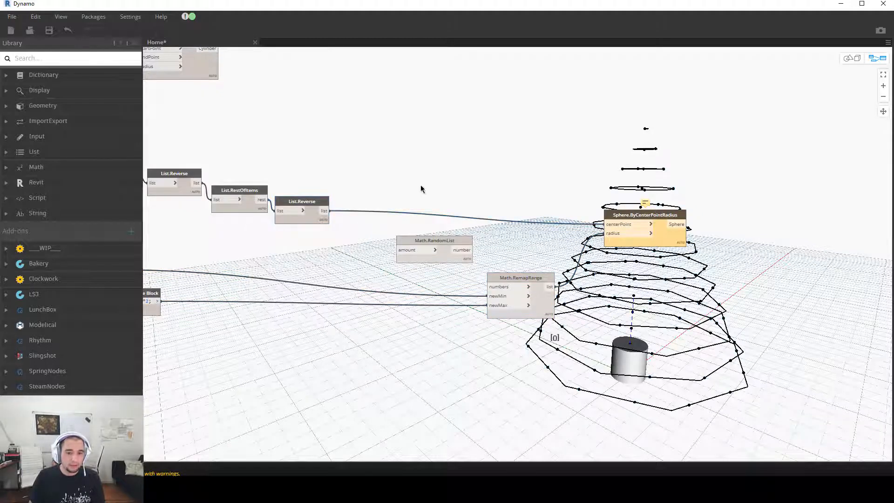
right_click(408, 191)
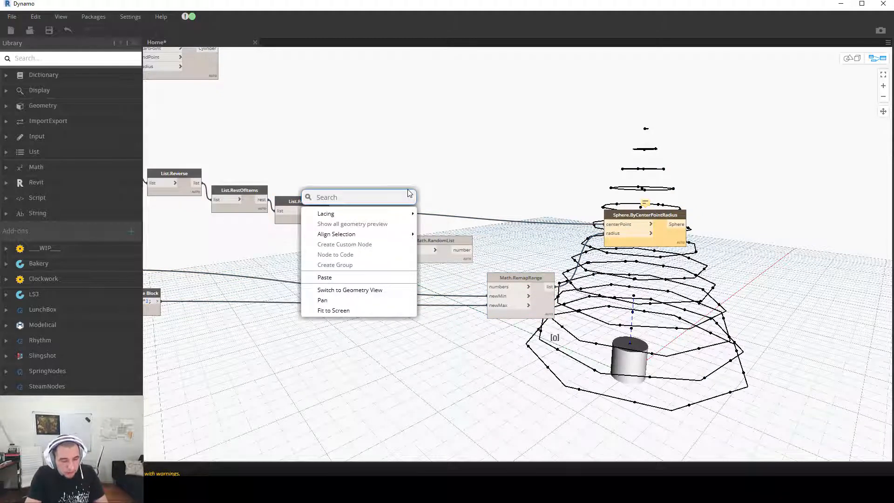
text(flatter)
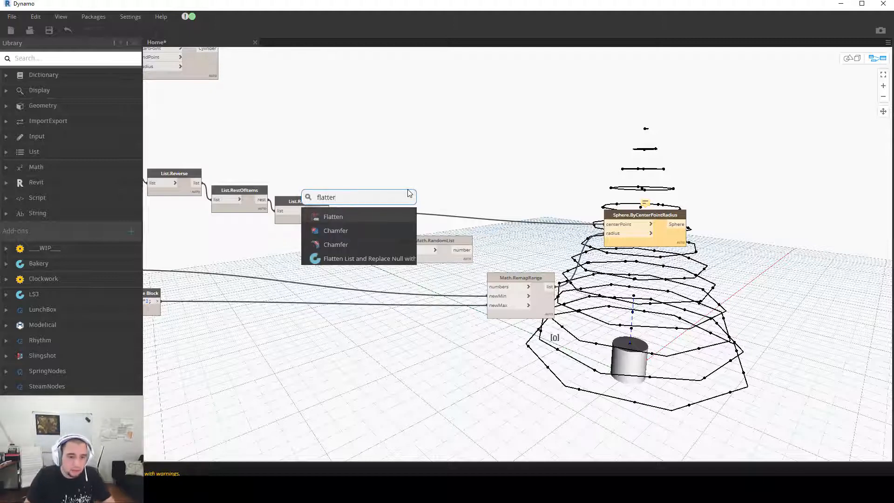
click(347, 217)
click(343, 235)
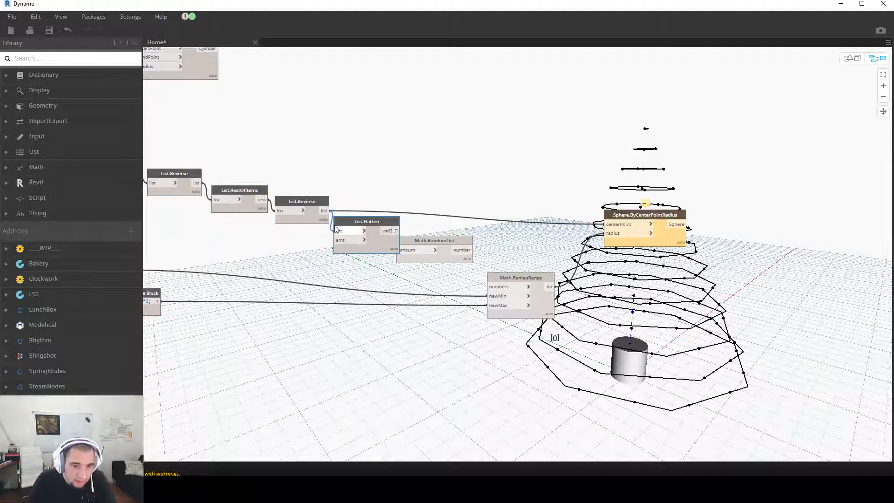
Step: Inspect the sublists in the last List.Reverse output and space Math.RandomList and List.Flatten apart
click(322, 231)
click(262, 236)
click(261, 240)
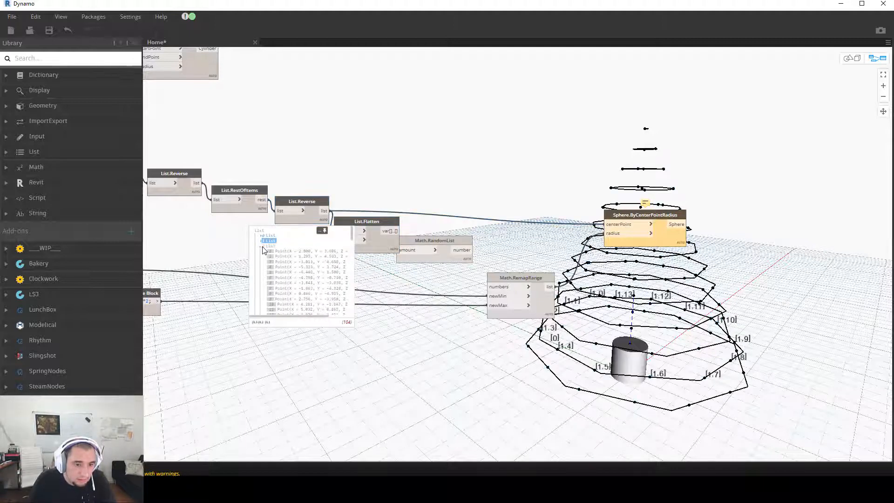
click(322, 230)
drag(408, 244, 443, 246)
drag(373, 219, 381, 230)
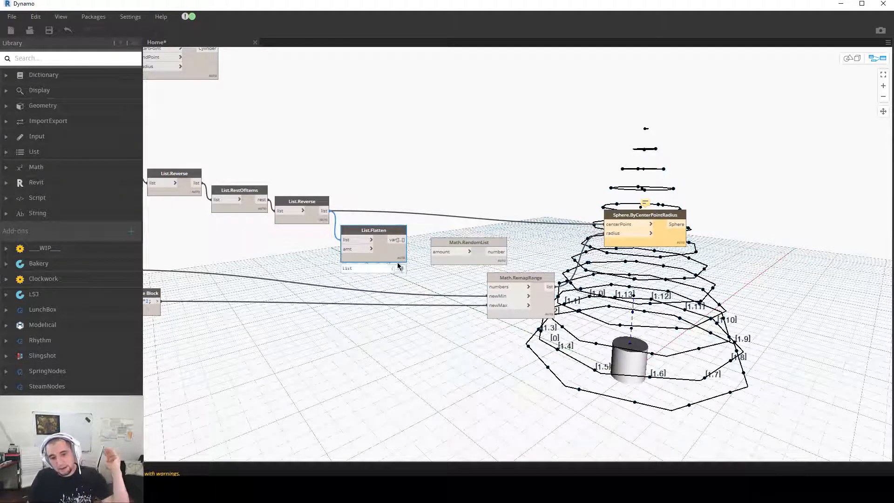
Step: Compare the flattened point list of List.Flatten with the nested sublists in the last List.Reverse output
mouse_move(400, 269)
scroll(365, 292, down, 7)
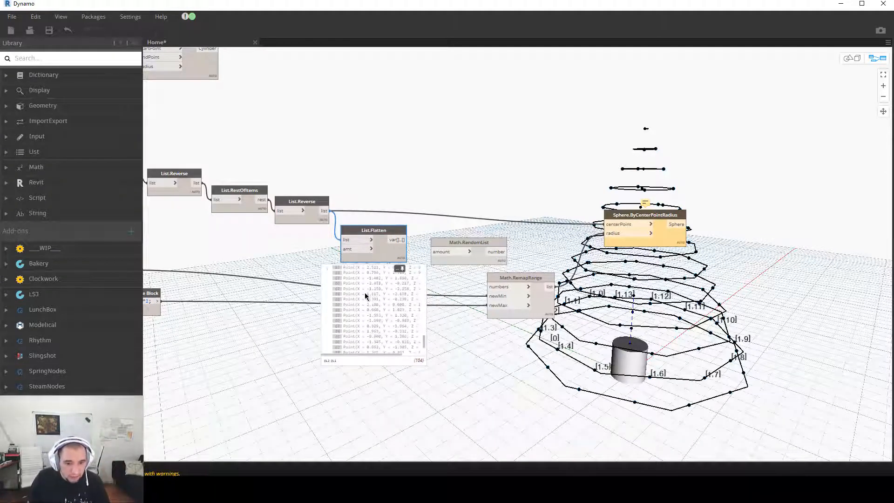
scroll(365, 292, up, 7)
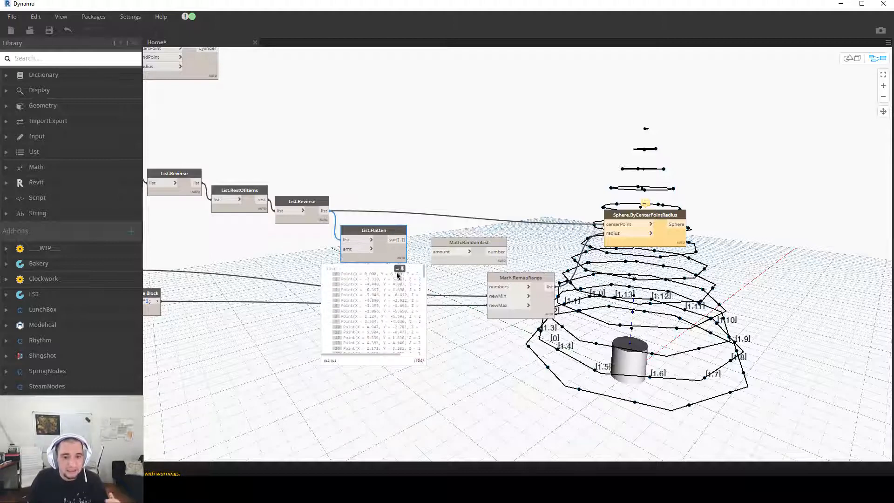
click(316, 220)
click(261, 256)
click(260, 273)
click(261, 273)
click(261, 278)
click(261, 280)
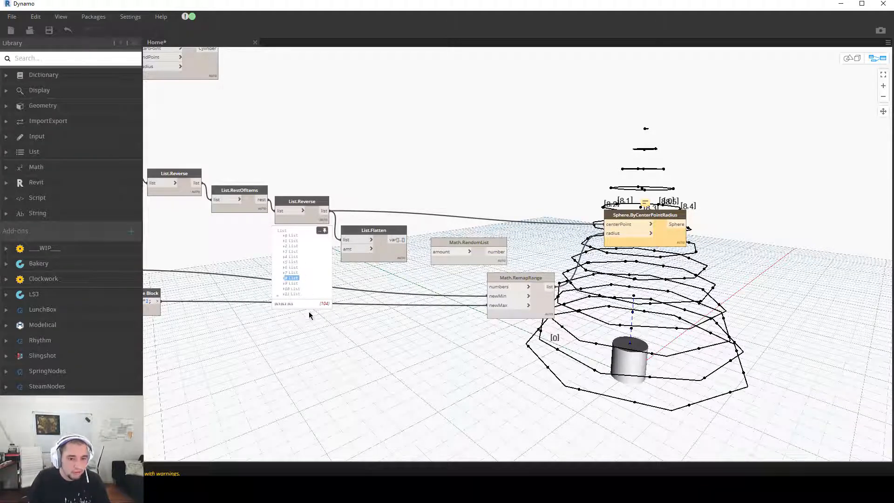
click(327, 233)
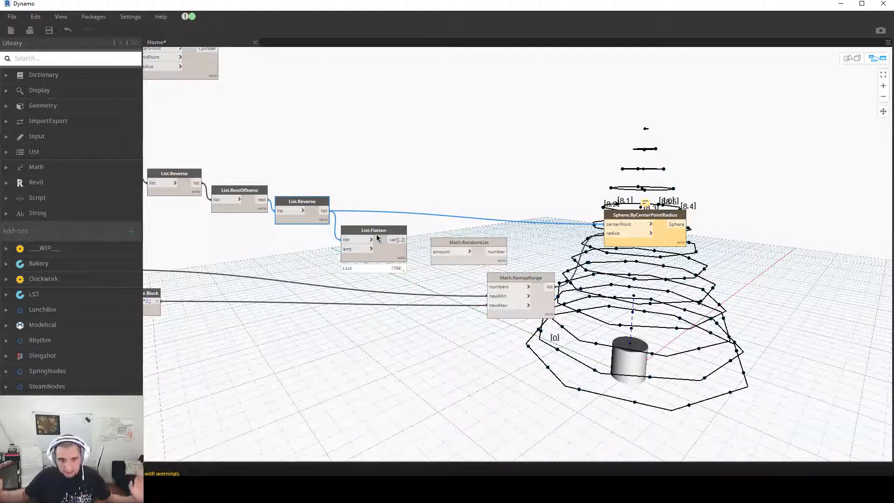
Step: Shift Math.RandomList and Math.RemapRange away from List.Flatten to open a gap for another node
drag(449, 241, 449, 255)
drag(523, 278, 569, 303)
drag(469, 258, 486, 273)
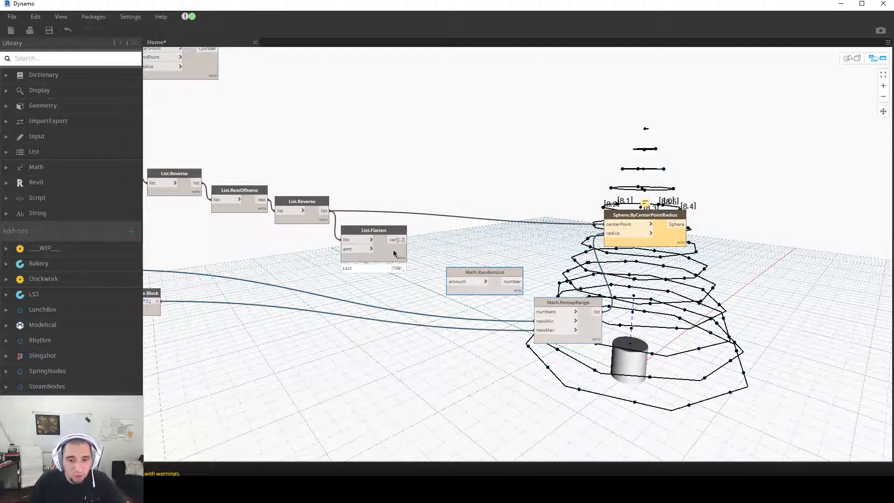
click(399, 269)
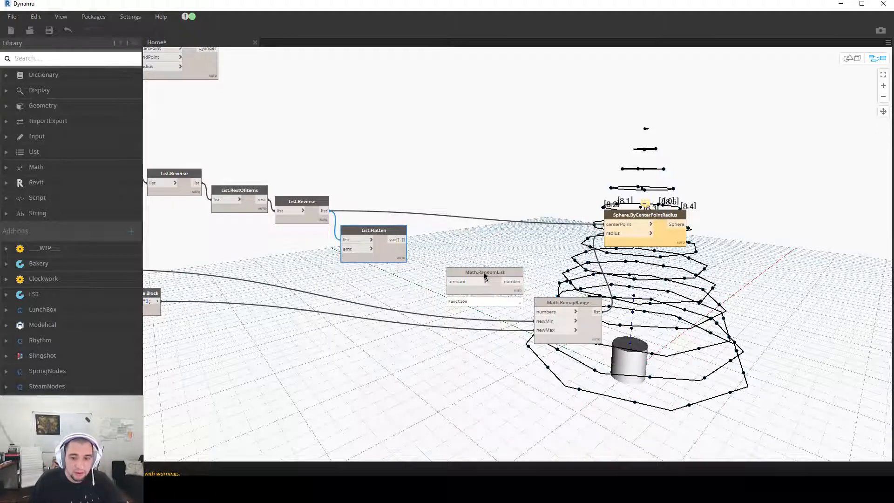
drag(486, 274, 496, 272)
Step: Add a List.Count node after List.Flatten and connect the flattened list to its input
right_click(428, 243)
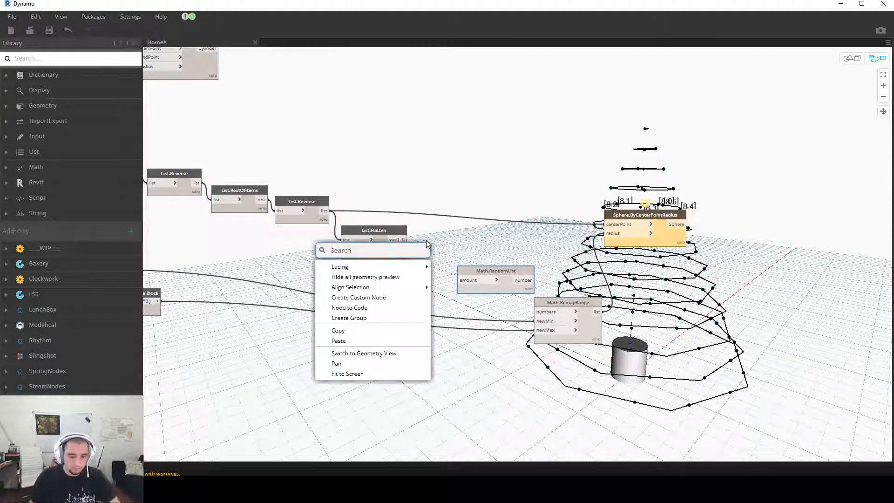
text(list.coun)
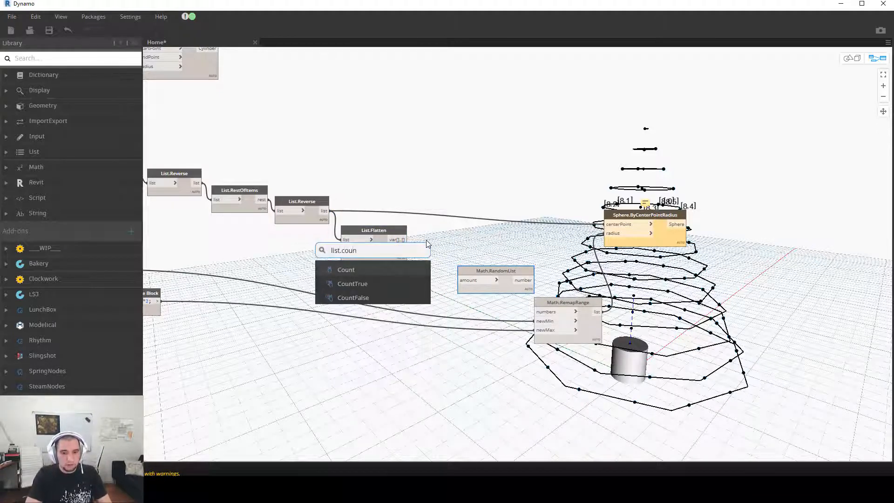
click(350, 272)
drag(382, 274, 448, 242)
drag(387, 237, 390, 237)
click(400, 240)
click(423, 252)
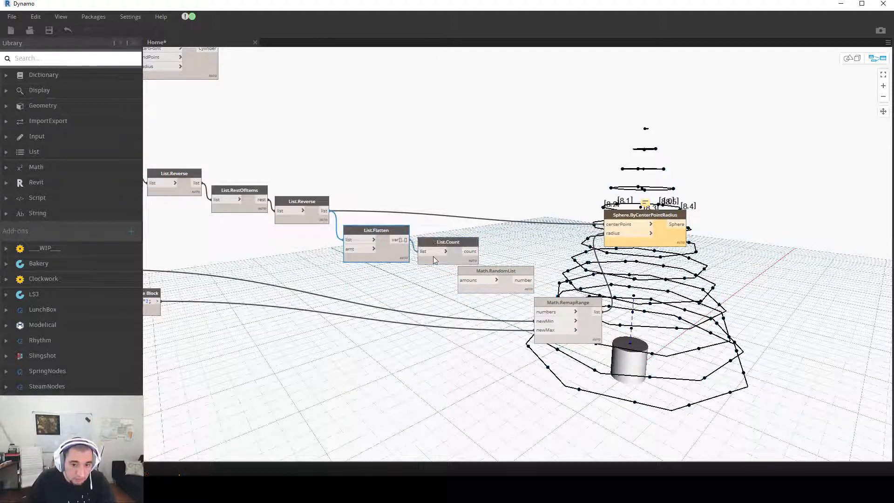
Step: Connect the List.Count output to the amount input of Math.RandomList and review the generated numbers
click(478, 251)
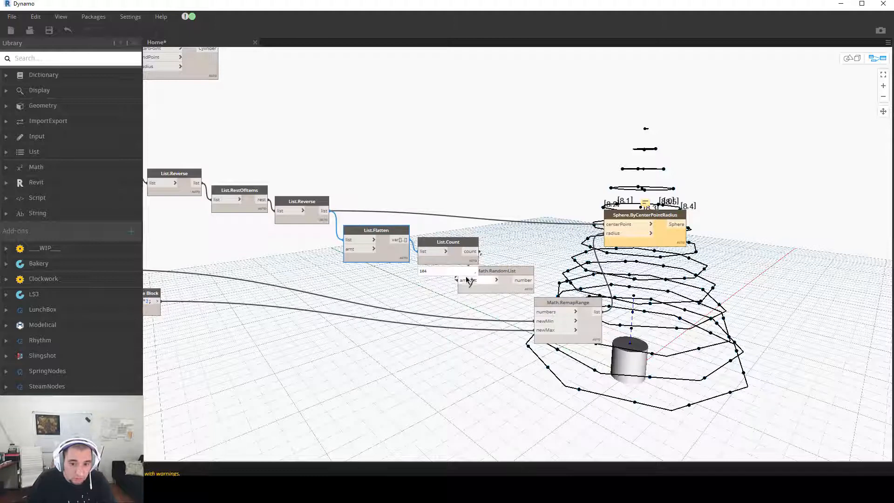
click(458, 280)
click(518, 287)
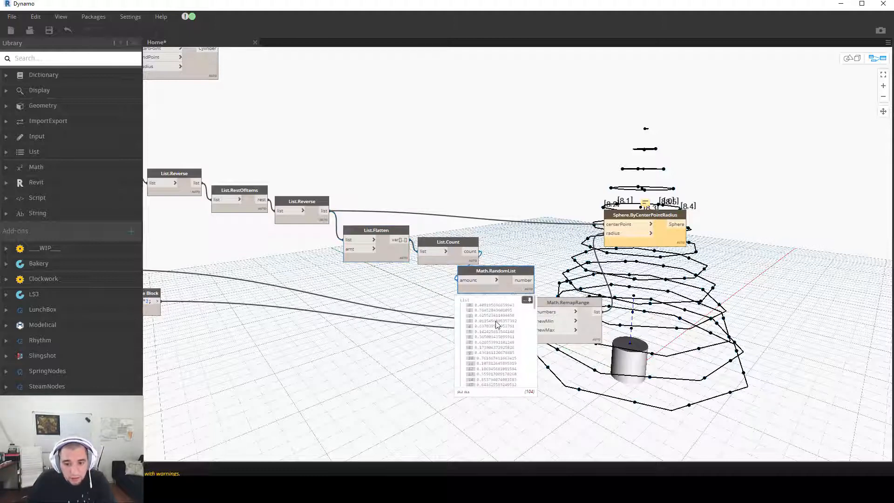
scroll(491, 349, down, 15)
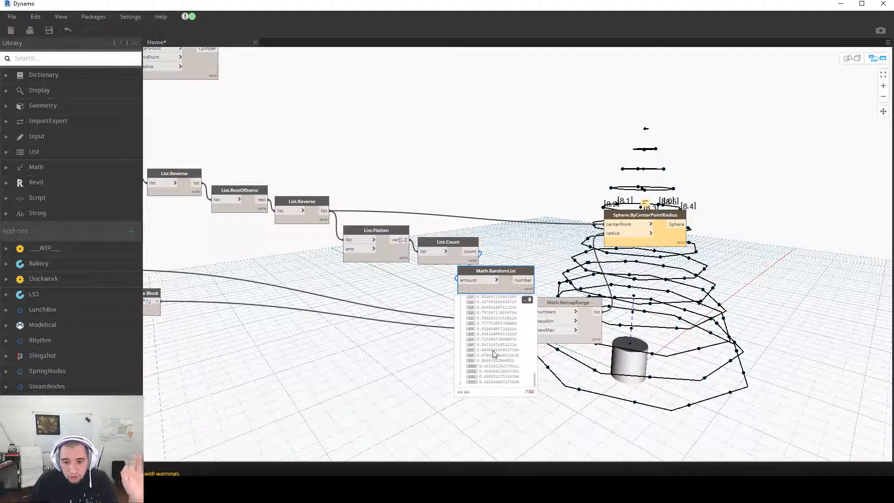
scroll(493, 376, up, 15)
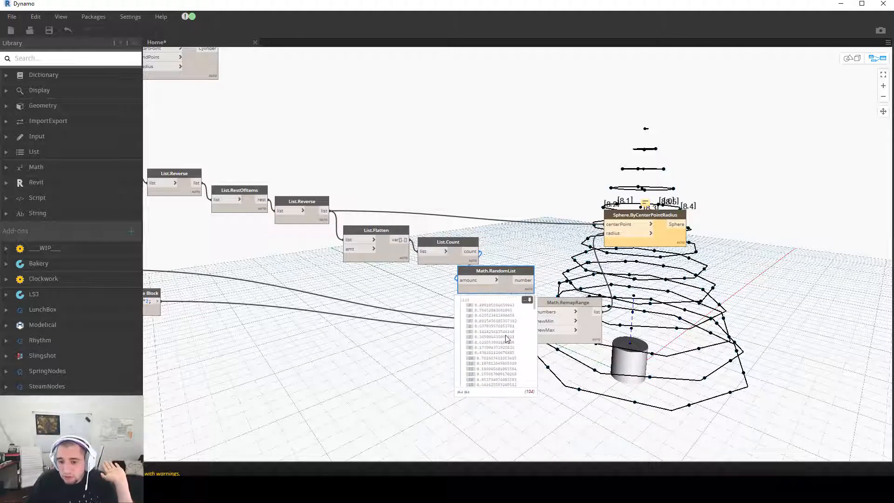
scroll(503, 328, down, 5)
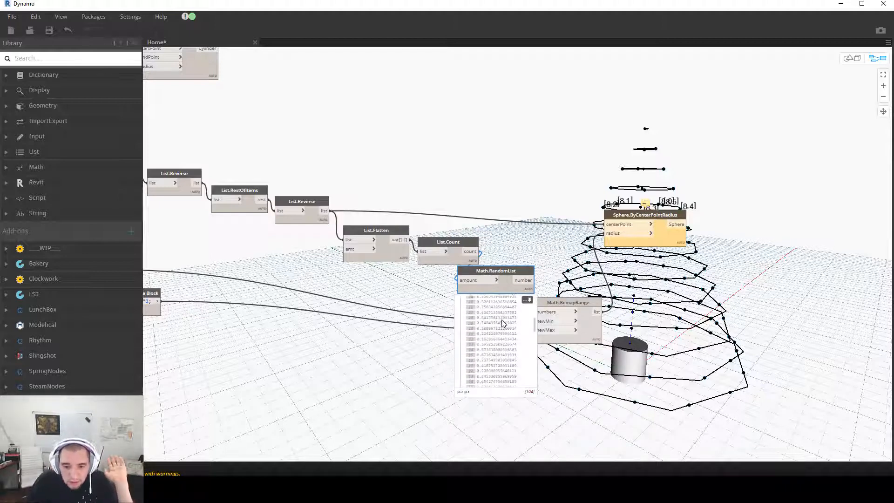
scroll(503, 328, up, 3)
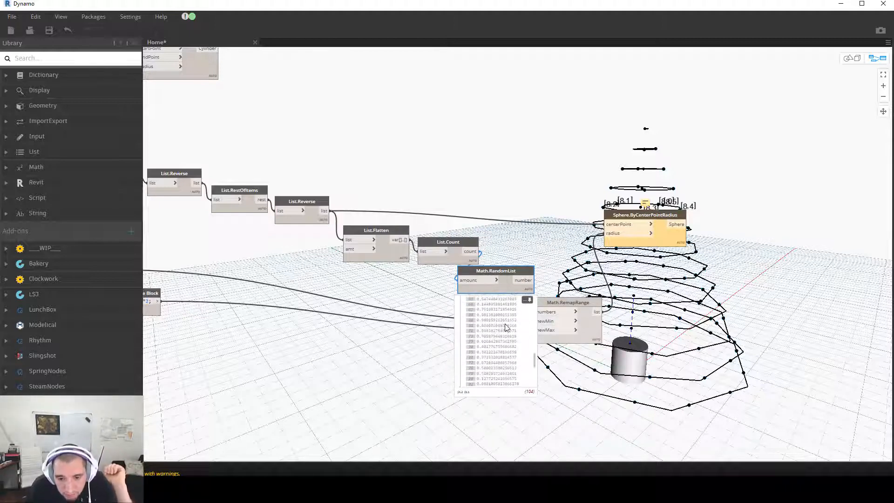
Step: Shift Math.RemapRange clear of Math.RandomList and connect the random numbers to its numbers input
mouse_move(561, 302)
mouse_down()
mouse_move(588, 311)
mouse_move(566, 315)
mouse_up()
click(532, 281)
click(526, 281)
click(566, 325)
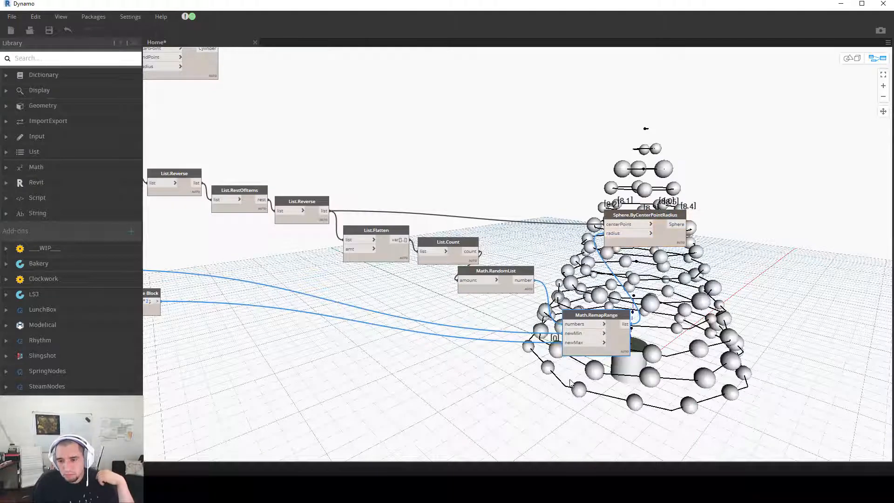
Step: Move the Sphere.ByCenterPointRadius node farther from Math.RemapRange and inspect the randomly sized spheres on the tree
middle_drag(672, 388, 475, 395)
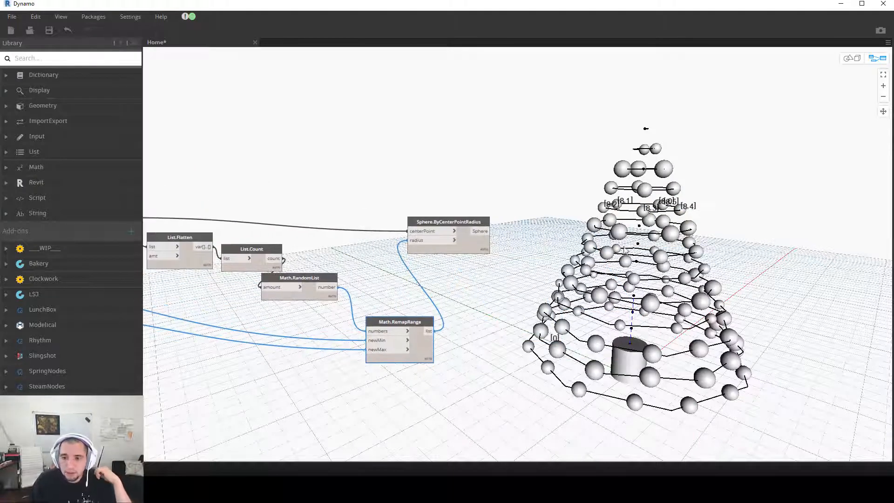
drag(471, 223, 537, 245)
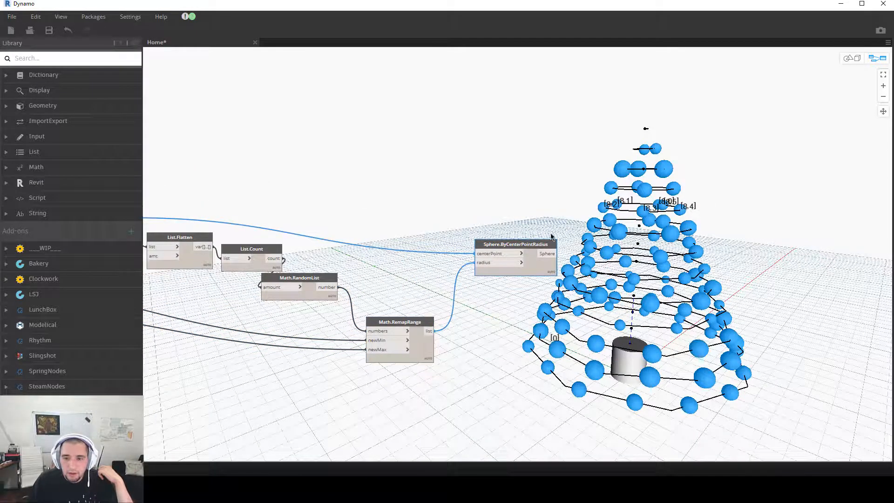
click(659, 258)
scroll(645, 222, up, 2)
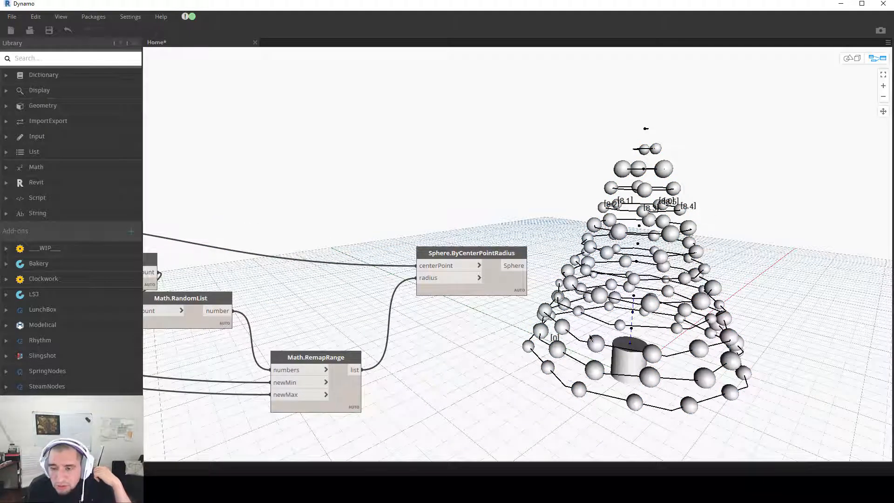
scroll(587, 339, down, 2)
scroll(546, 375, down, 1)
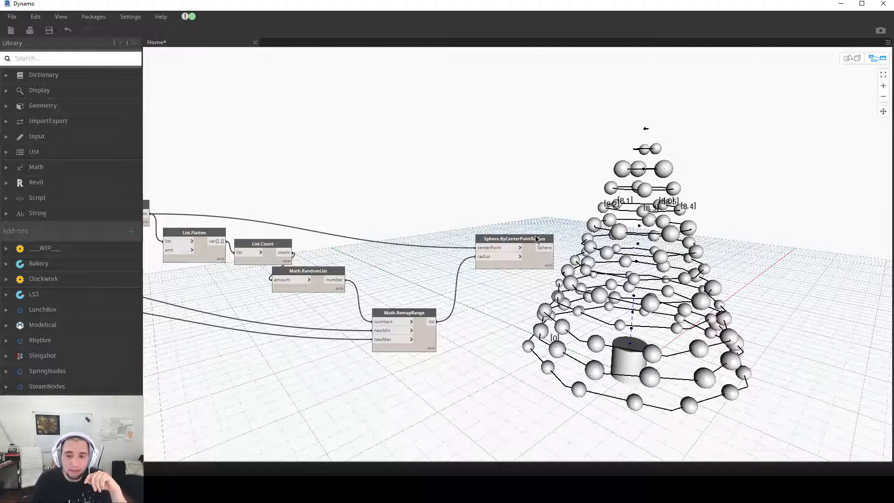
Step: Space out the Math.RandomList and Math.RemapRange nodes along the chain so their wires are easy to follow
drag(525, 242, 530, 242)
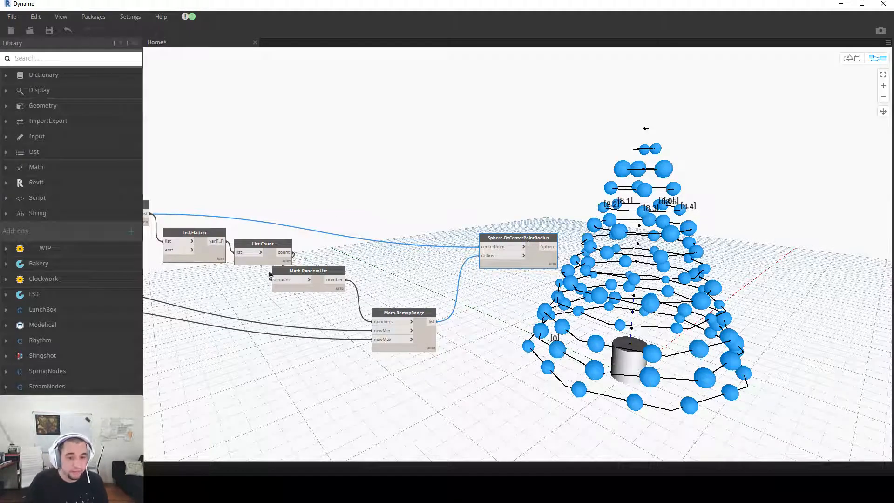
drag(326, 274, 351, 276)
drag(411, 315, 423, 316)
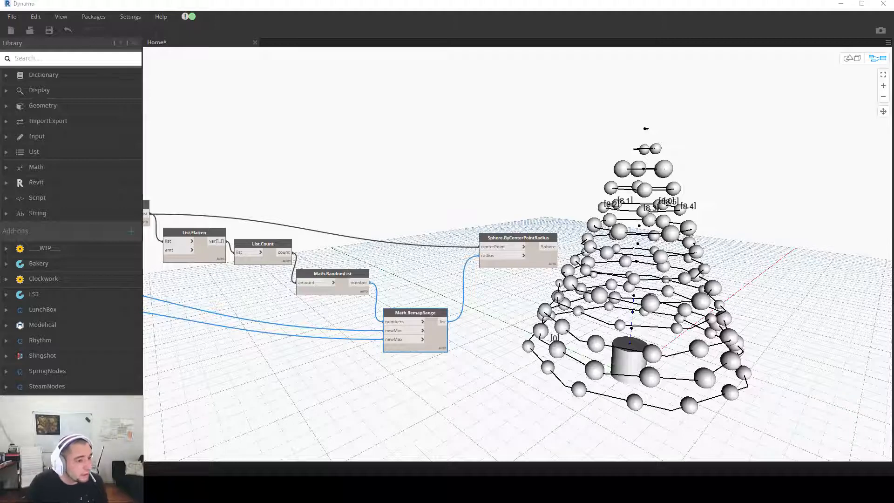
click(403, 292)
drag(416, 319, 429, 311)
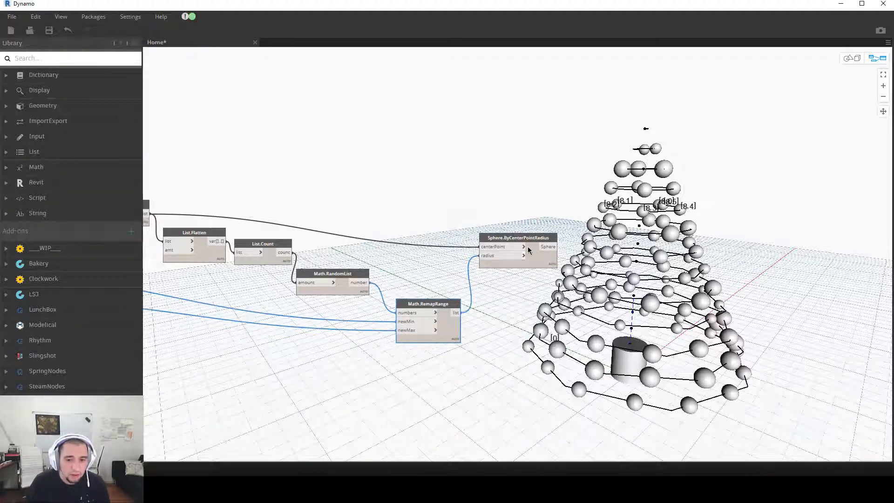
Step: Open a gap before Sphere.ByCenterPointRadius and add a List.Shuffle node between it and Math.RemapRange
drag(531, 238, 591, 230)
right_click(480, 261)
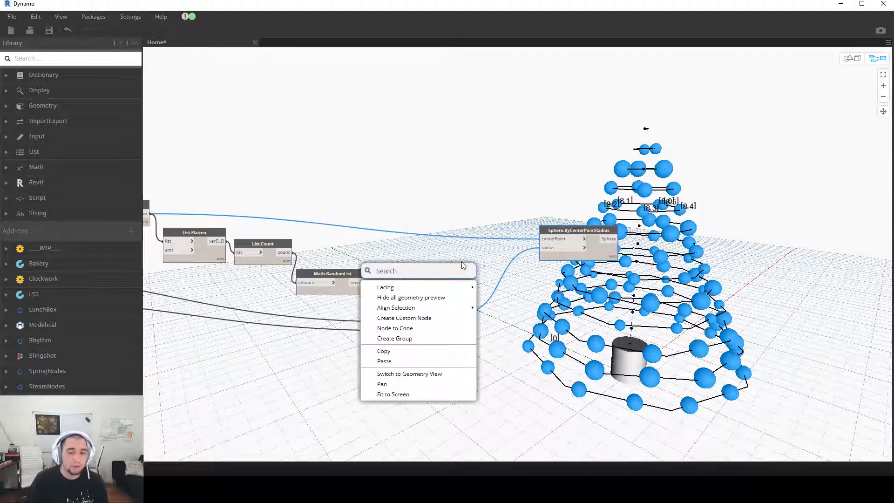
text(shuffle)
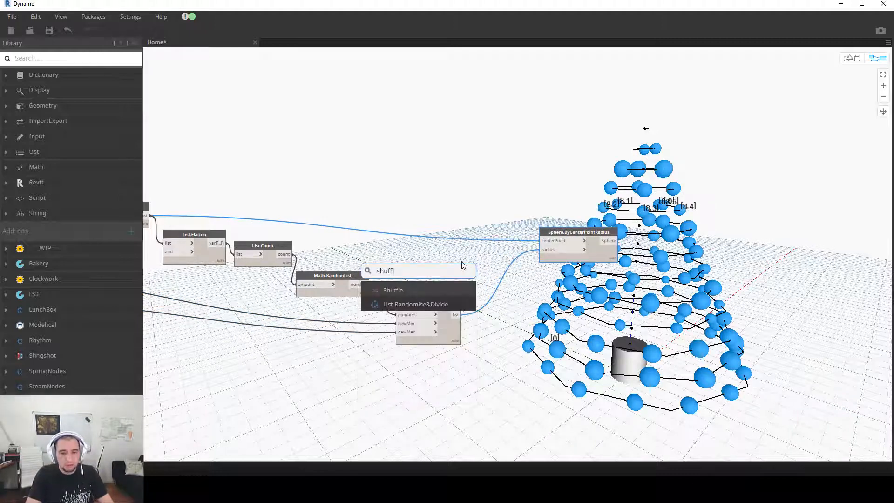
click(440, 292)
drag(466, 305, 495, 281)
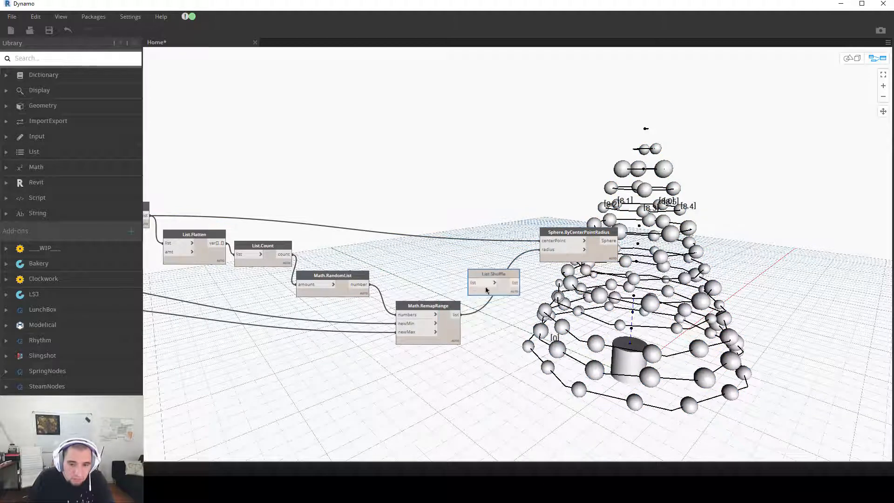
Step: Route the Math.RemapRange output through List.Shuffle into the radius input of Sphere.ByCenterPointRadius
click(457, 314)
click(467, 283)
click(518, 283)
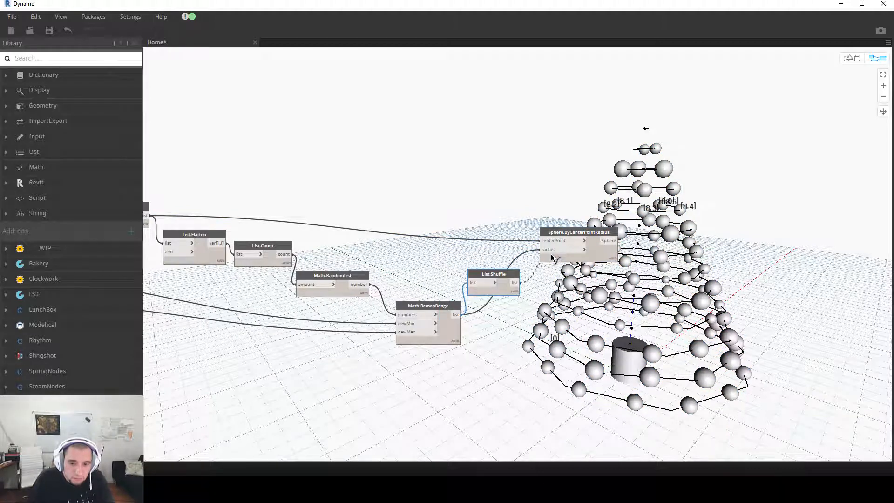
click(541, 250)
middle_drag(649, 423, 570, 441)
middle_drag(511, 421, 599, 419)
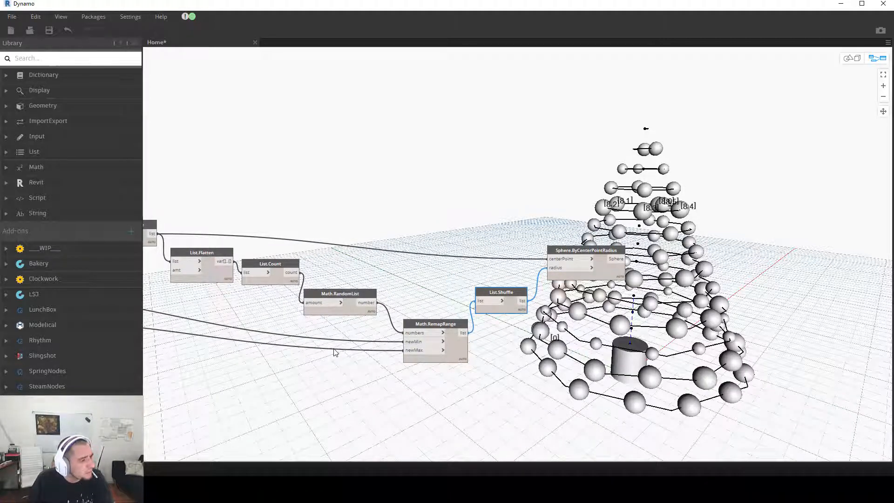
Step: Reconnect Math.RemapRange directly to the sphere radius input and move List.Shuffle up to the center point wire
click(464, 332)
click(569, 272)
drag(507, 294, 460, 245)
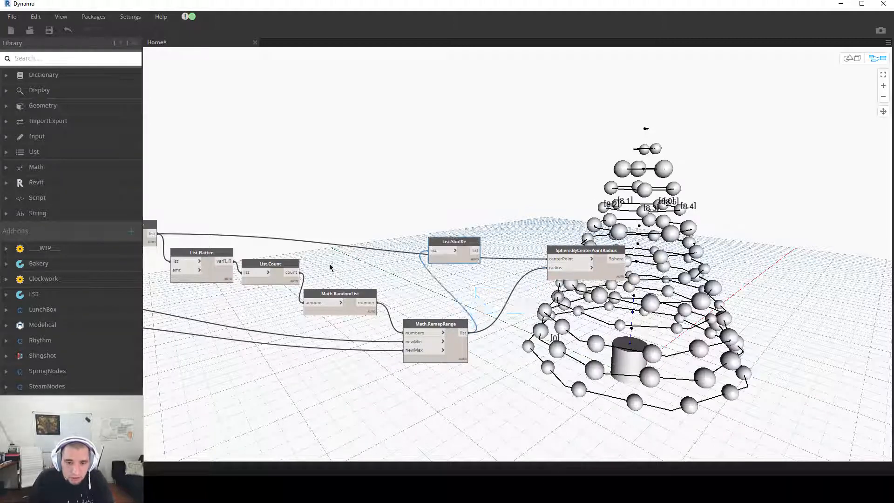
Step: Route the last List.Reverse output through List.Shuffle into the centerPoint input of Sphere.ByCenterPointRadius
middle_drag(332, 266, 458, 262)
click(279, 231)
click(558, 247)
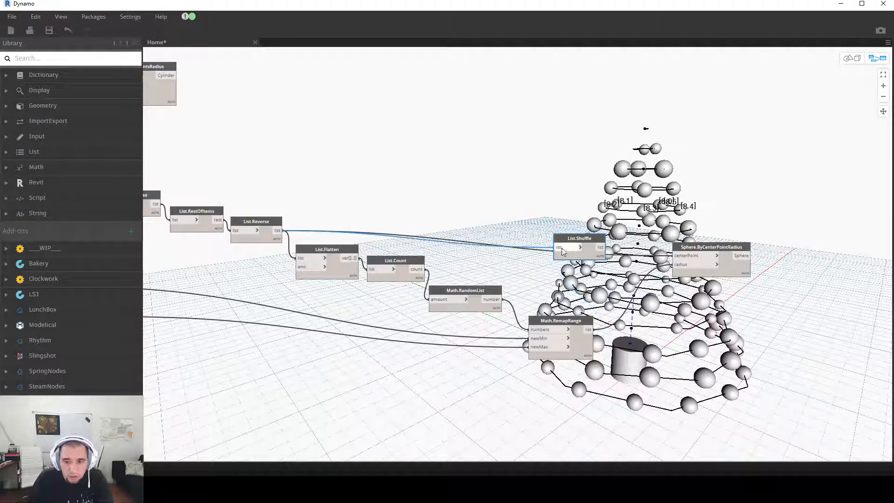
click(601, 248)
click(674, 256)
middle_drag(777, 336, 469, 348)
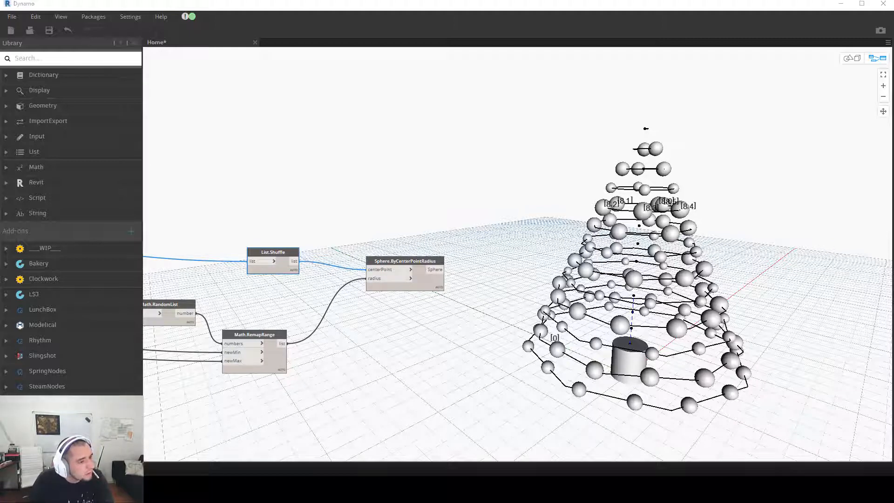
click(426, 289)
mouse_move(426, 289)
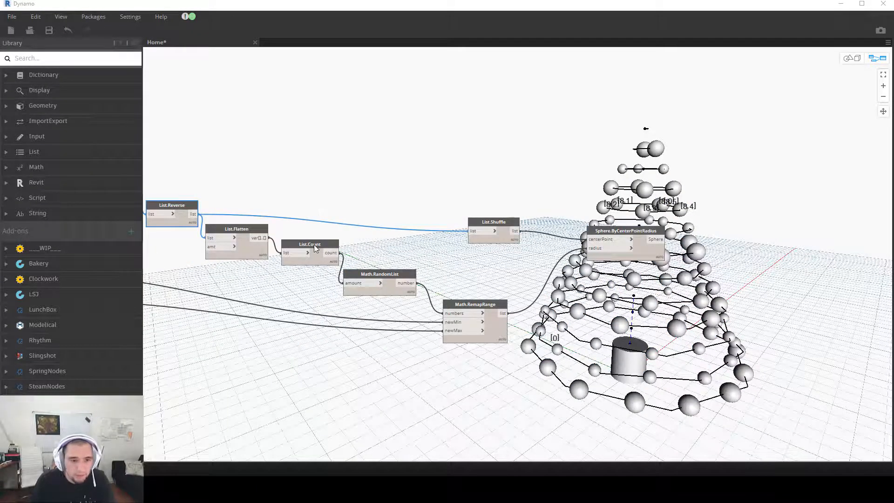
Step: Adjust the spacing of List.Count and List.Flatten and check the flattened list's output
drag(315, 249, 316, 256)
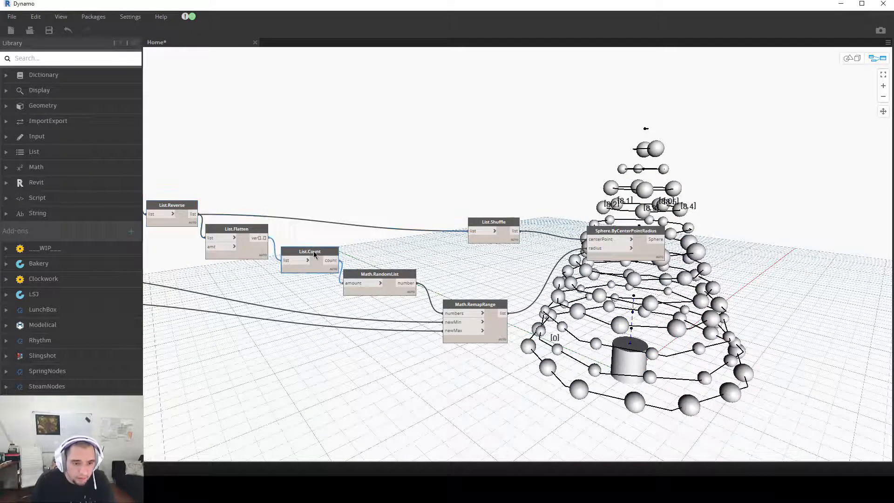
mouse_move(261, 237)
mouse_down()
mouse_move(254, 233)
mouse_move(261, 233)
mouse_move(255, 246)
mouse_up()
mouse_move(250, 229)
click(259, 268)
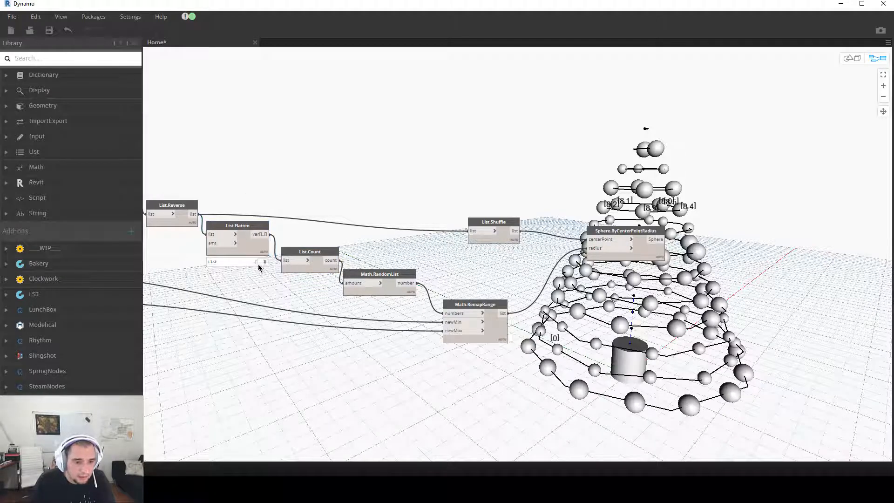
mouse_move(260, 254)
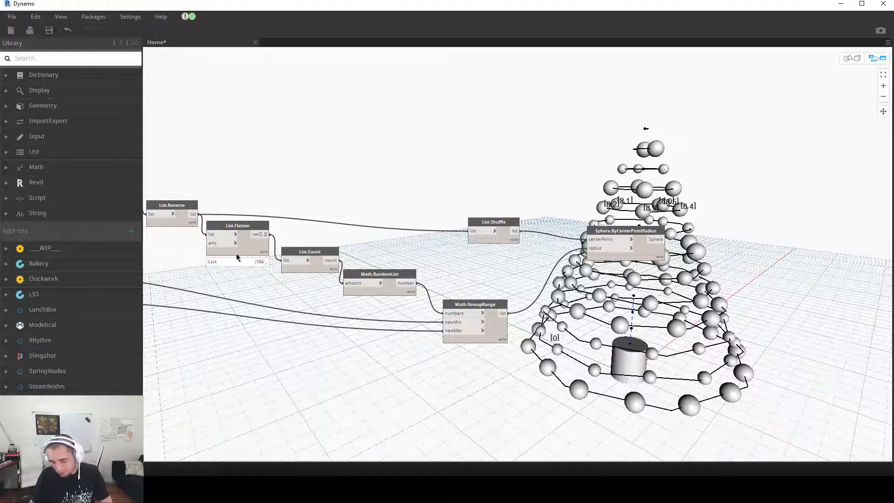
Step: Connect the List.Flatten output to the List.Shuffle input in place of the List.Reverse output
click(265, 234)
click(472, 235)
middle_drag(633, 421, 508, 418)
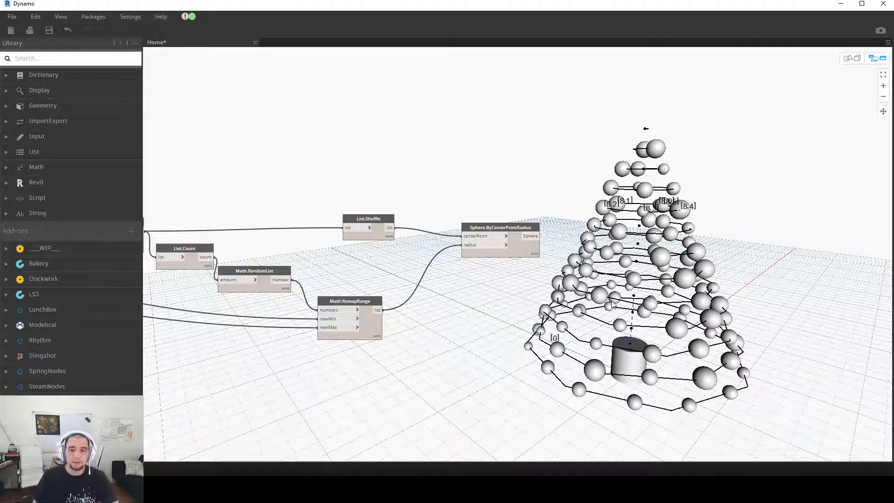
Step: Turn on the geometry preview of the Solid.ByLoft node to show the tree body with the spheres
scroll(378, 325, down, 3)
middle_drag(378, 325, 659, 295)
scroll(659, 294, up, 1)
middle_drag(321, 285, 489, 286)
click(346, 353)
right_click(345, 353)
click(291, 420)
middle_drag(450, 330, 140, 293)
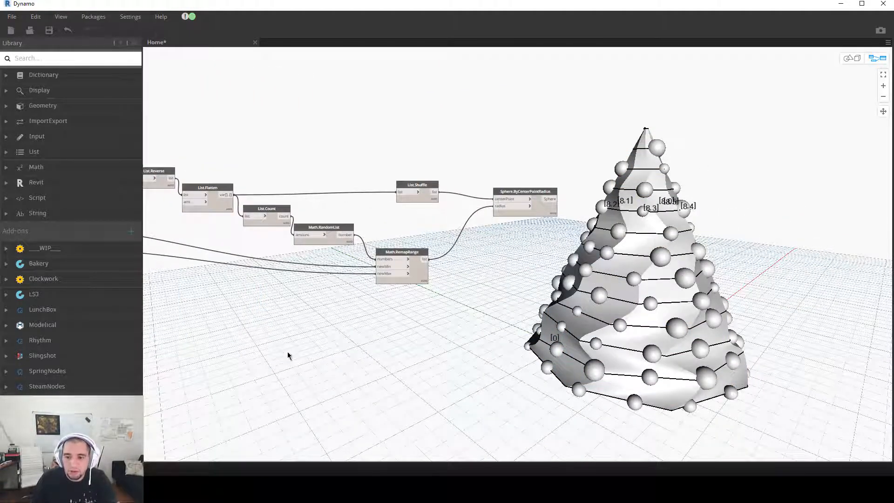
Step: Turn off the geometry preview of the Geometry.Translate node to hide the polygon outlines on the tree
middle_drag(251, 366, 548, 379)
middle_drag(413, 333, 561, 364)
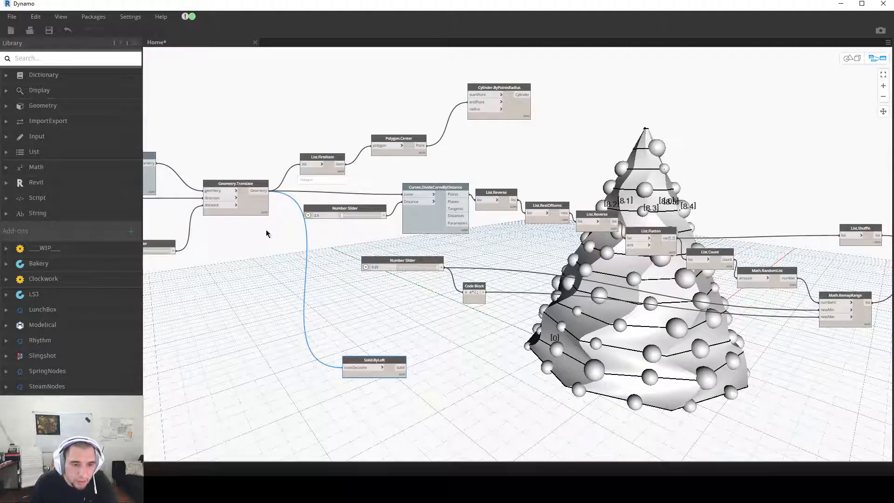
right_click(249, 210)
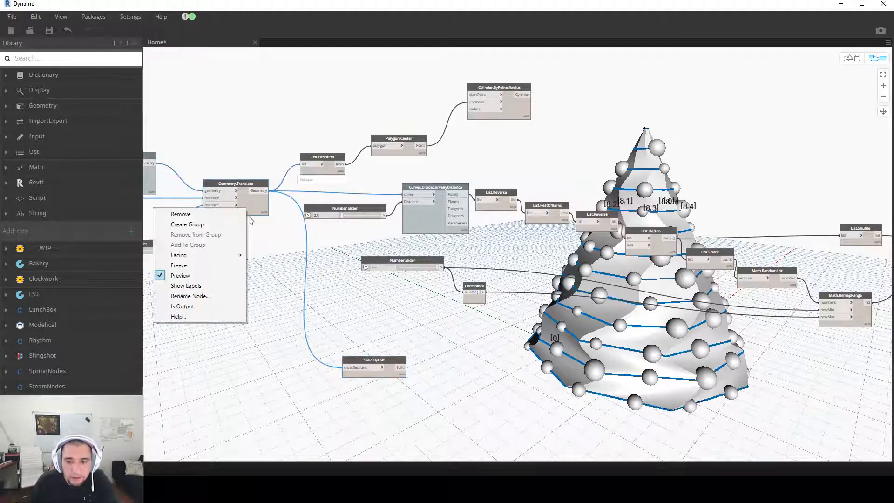
click(181, 276)
middle_drag(726, 359, 279, 349)
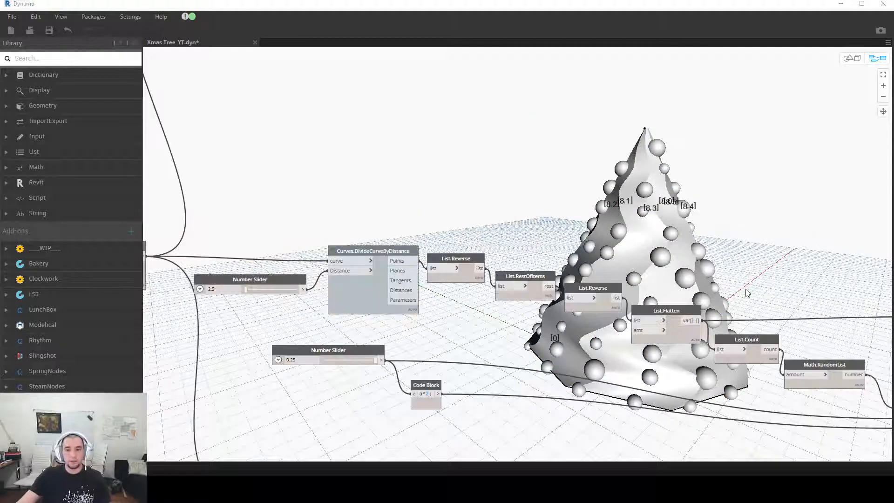
Step: Check the Curves.DivideCurveByDistance output, then add a List.LastItem node and connect the Points output to its list input
middle_drag(522, 220, 491, 236)
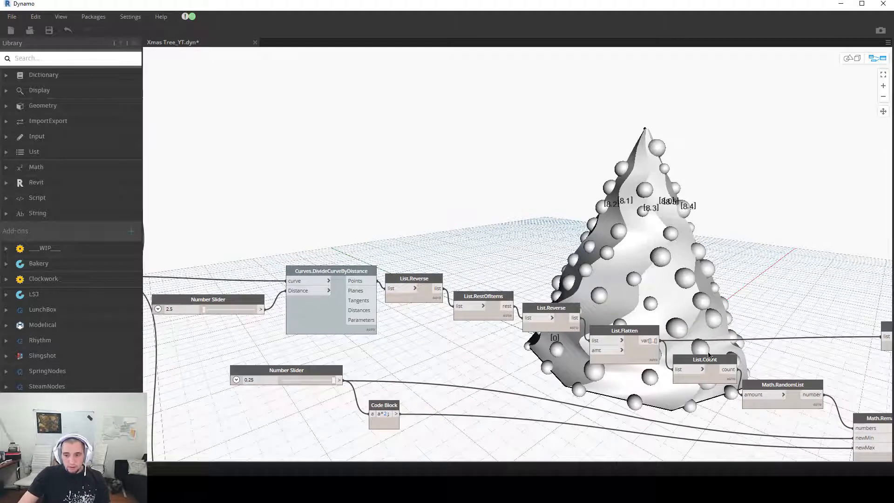
middle_drag(669, 275, 667, 256)
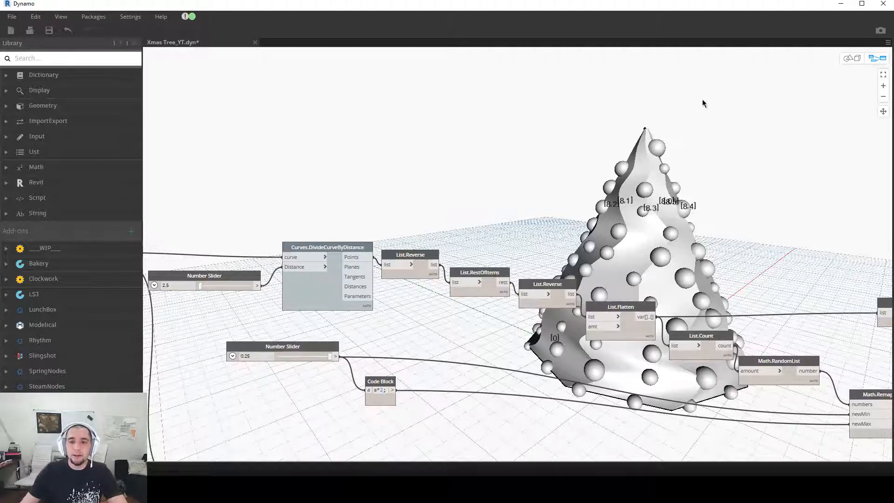
drag(638, 120, 663, 145)
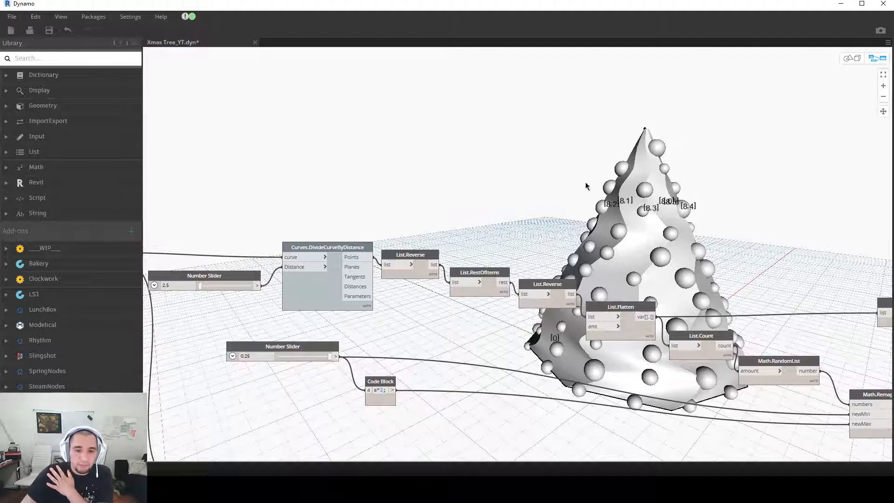
mouse_move(339, 305)
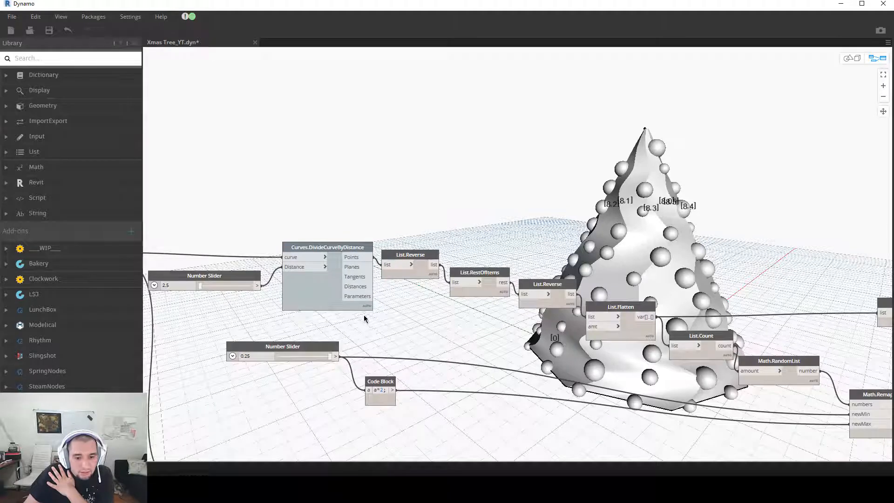
mouse_move(367, 318)
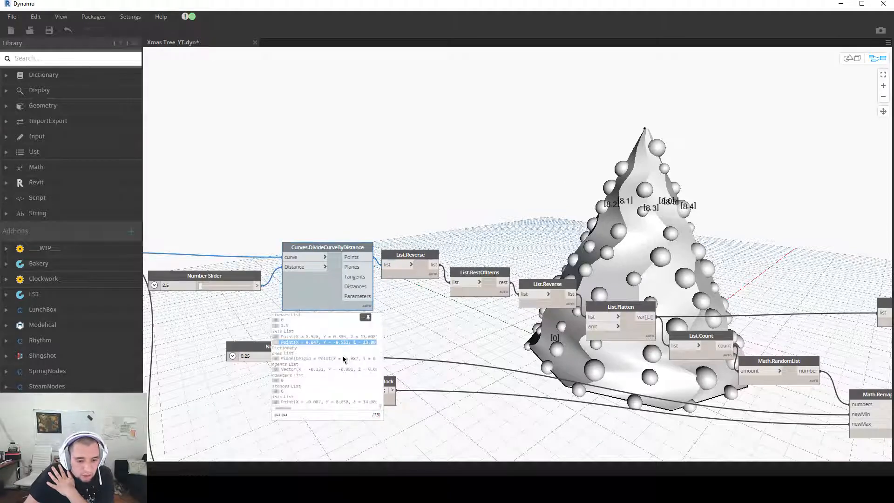
right_click(496, 158)
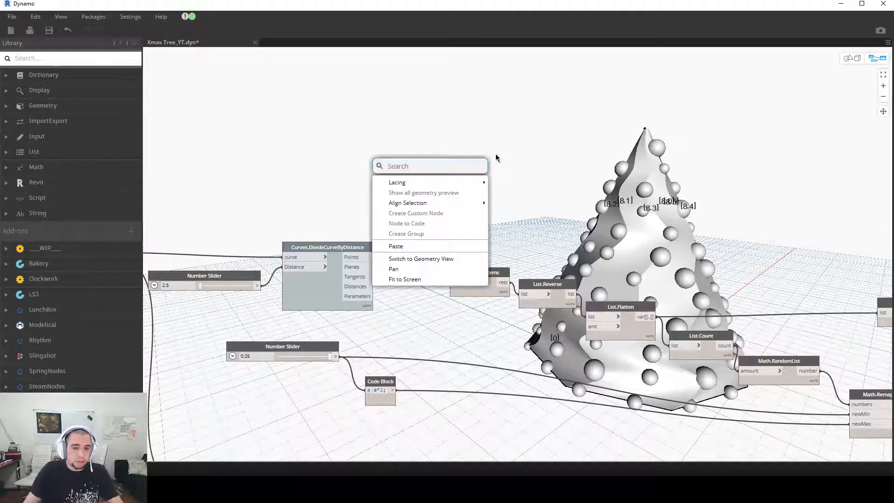
text(lasti)
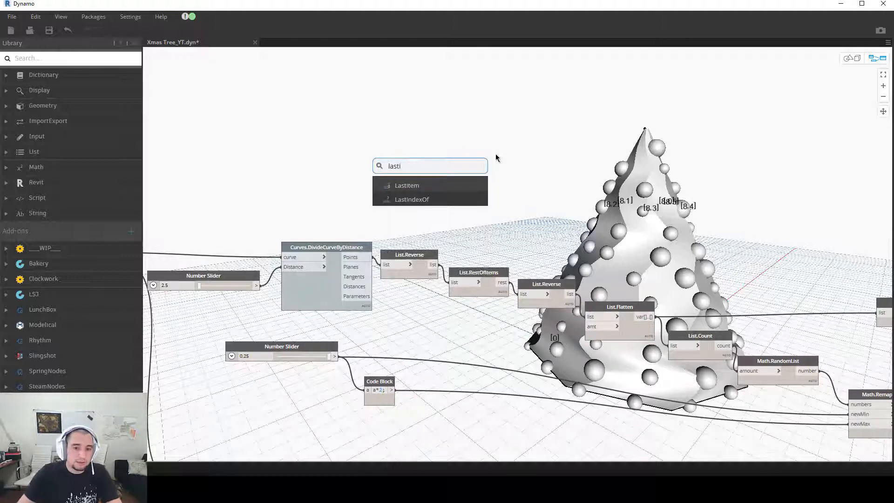
click(412, 189)
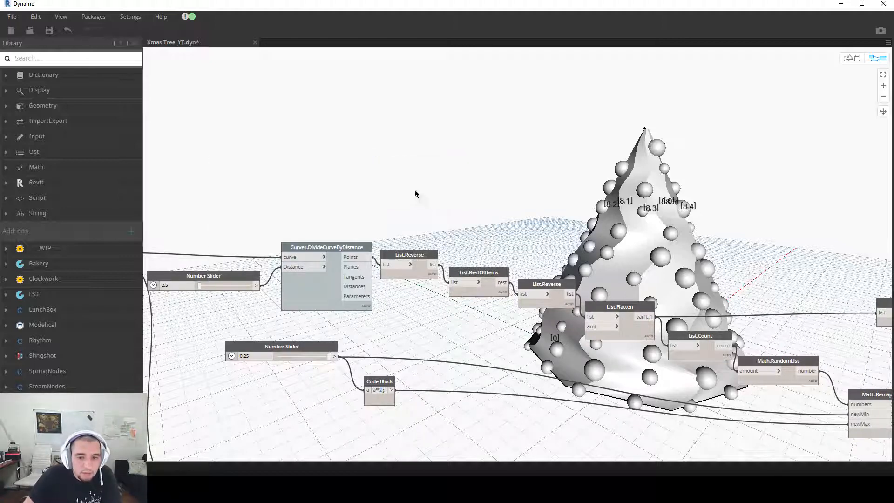
drag(371, 257, 424, 191)
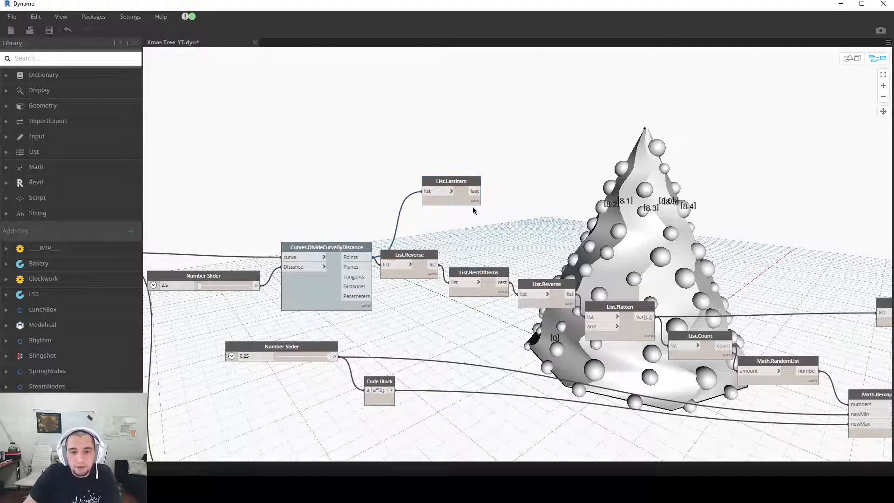
scroll(645, 135, up, 3)
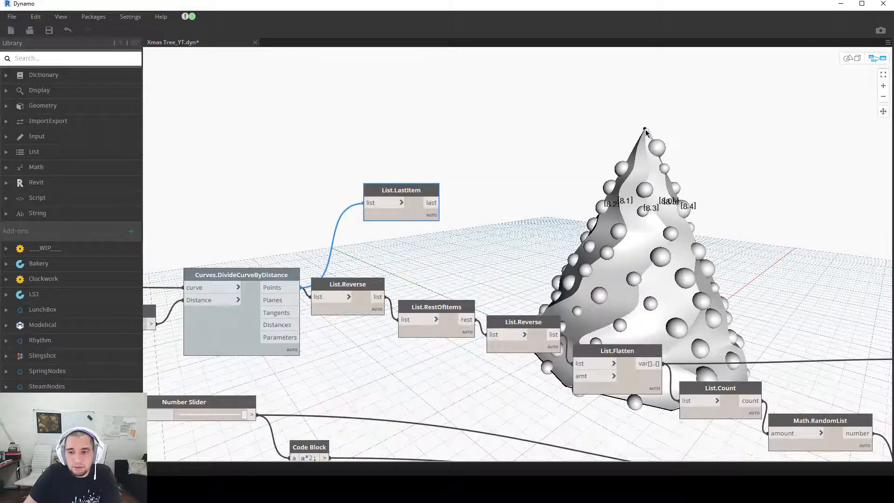
Step: Add a Circle.ByCenterPointRadius node and connect the List.LastItem output to its centerPoint input
middle_drag(529, 210, 492, 232)
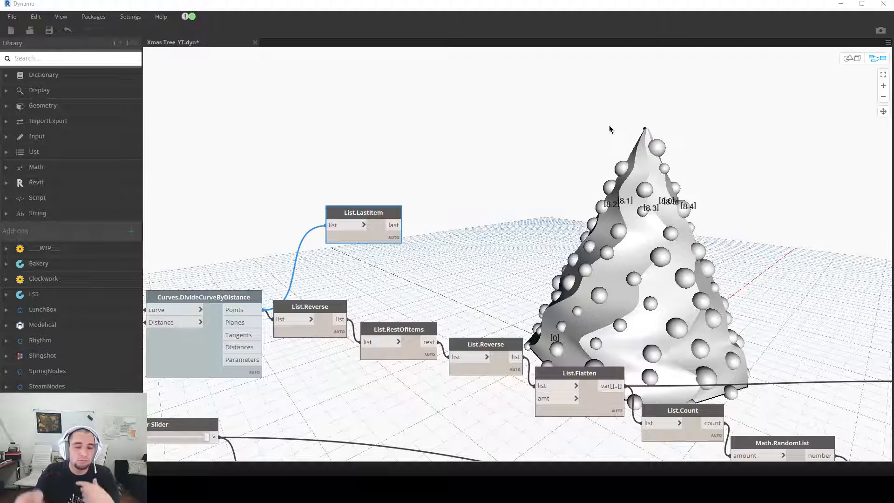
click(440, 249)
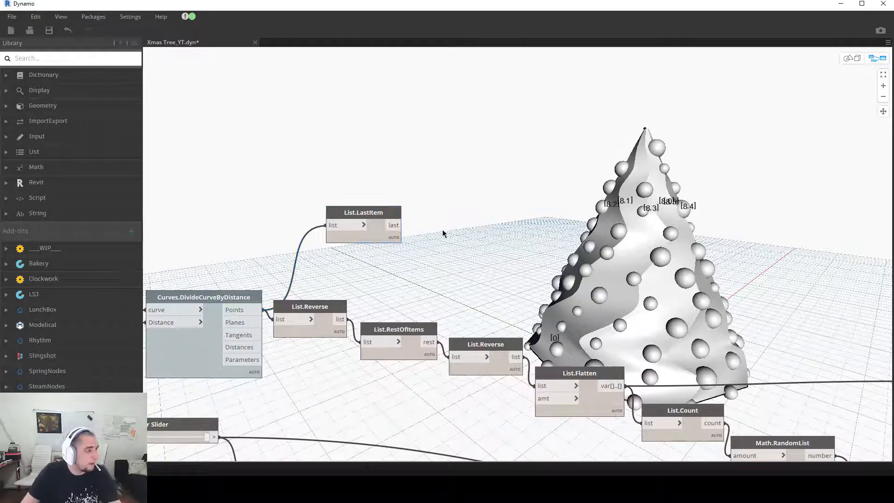
right_click(545, 210)
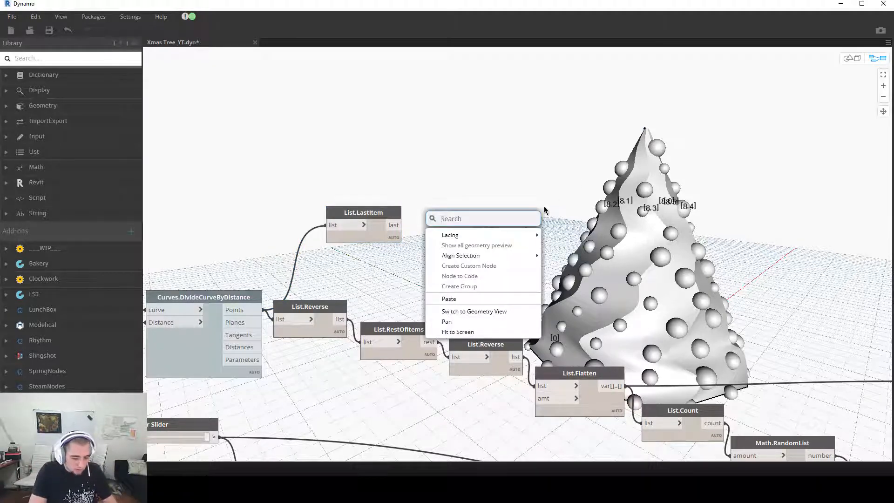
text(cir)
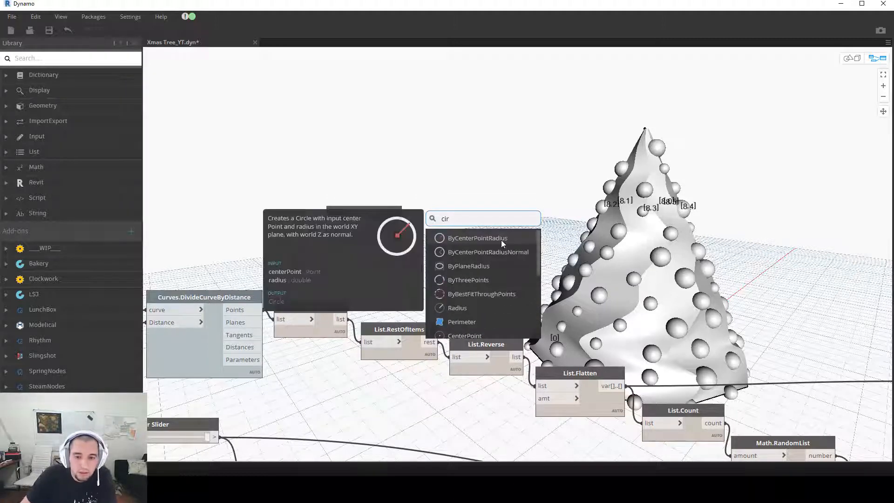
click(475, 238)
drag(507, 244, 471, 197)
drag(399, 228, 465, 210)
drag(542, 199, 568, 184)
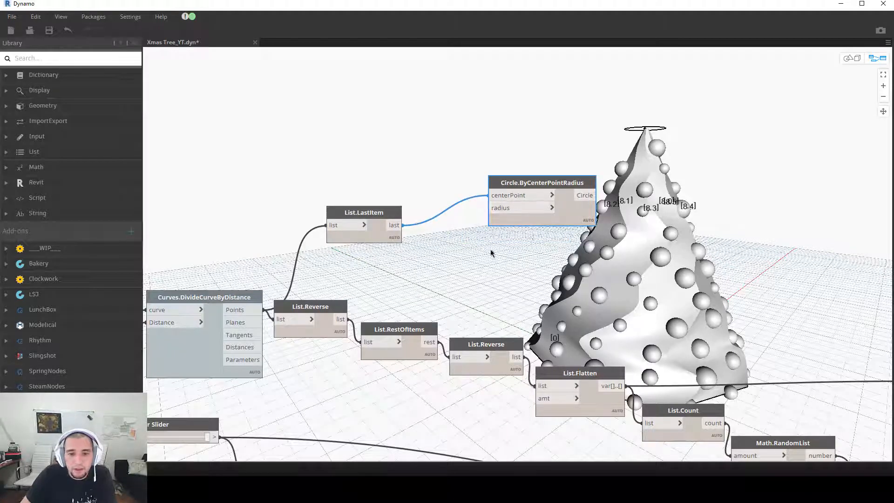
middle_drag(515, 243, 407, 272)
drag(447, 212, 500, 187)
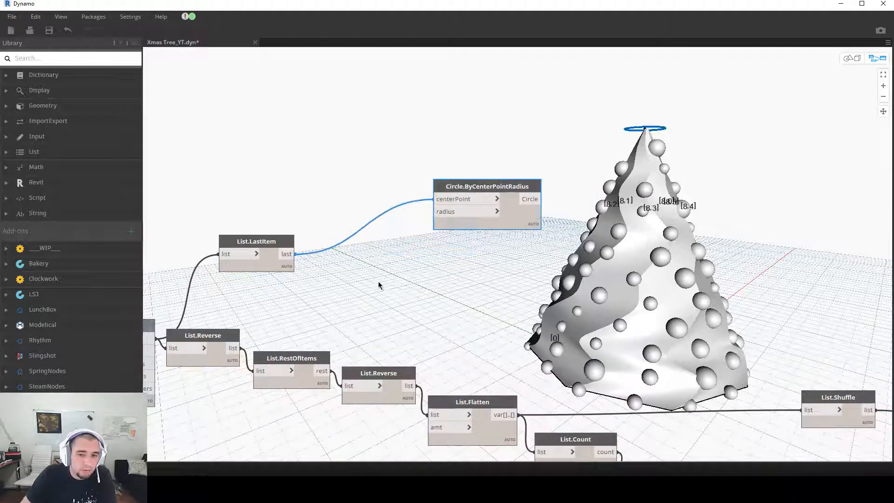
Step: Add a Number Slider set to 0.65 and connect it to the radius input of the Circle.ByCenterPointRadius node
right_click(381, 285)
text(slider)
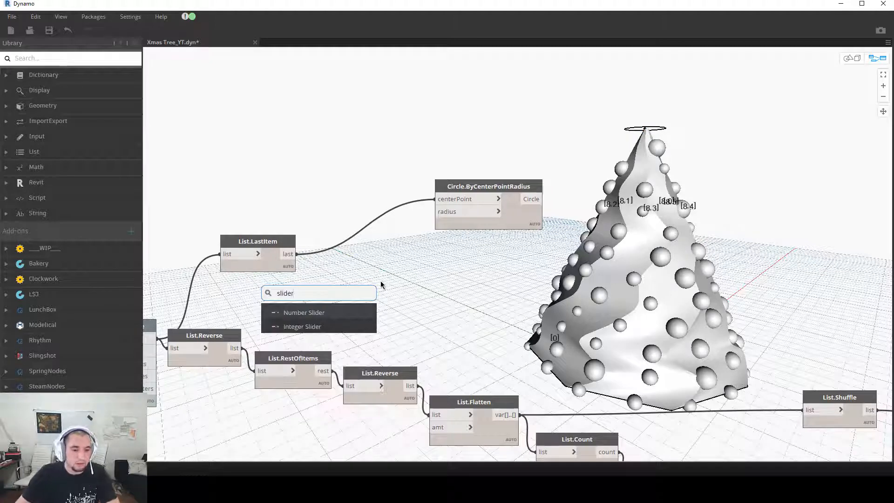
click(325, 311)
drag(465, 333, 435, 212)
drag(413, 325, 320, 300)
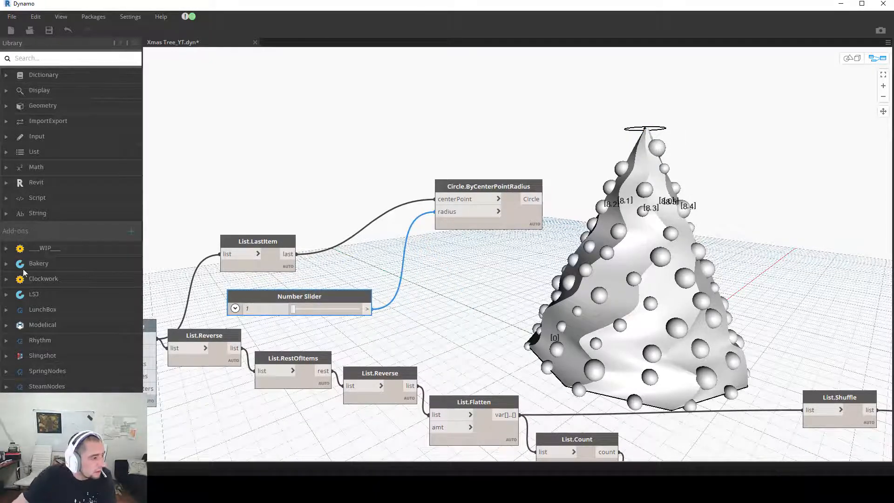
click(260, 312)
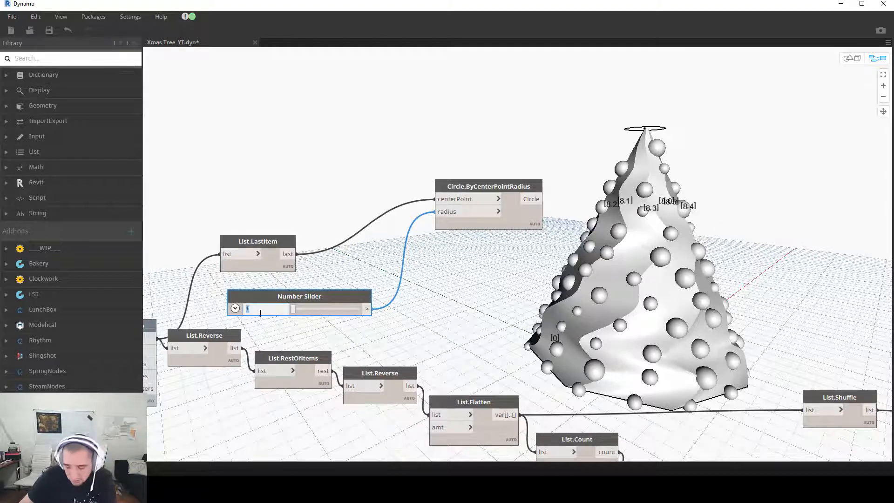
key(Return)
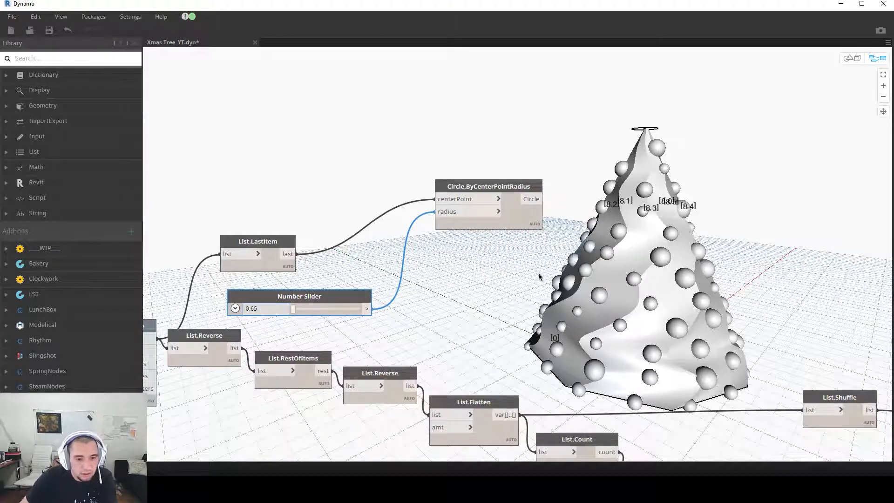
middle_drag(536, 272, 469, 300)
drag(447, 239, 450, 259)
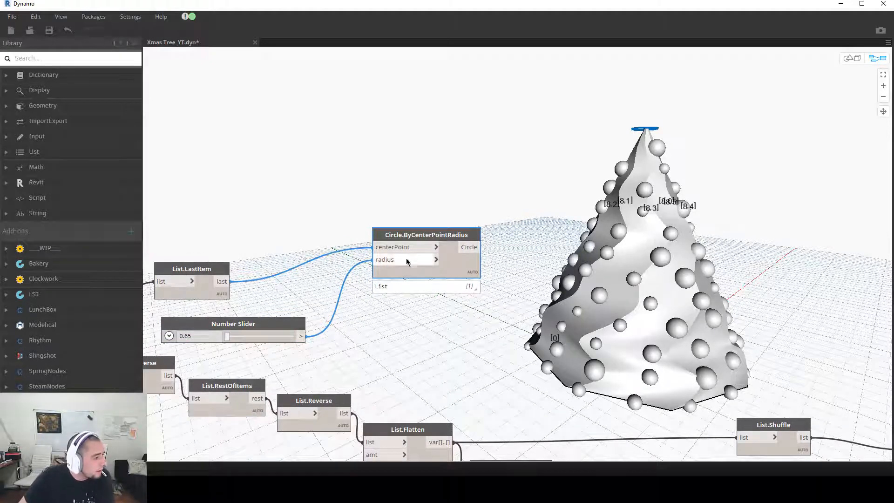
Step: Add a Geometry.Rotate node with origin, axis and degrees inputs, and connect the Circle output to its geometry input
middle_drag(505, 225, 419, 258)
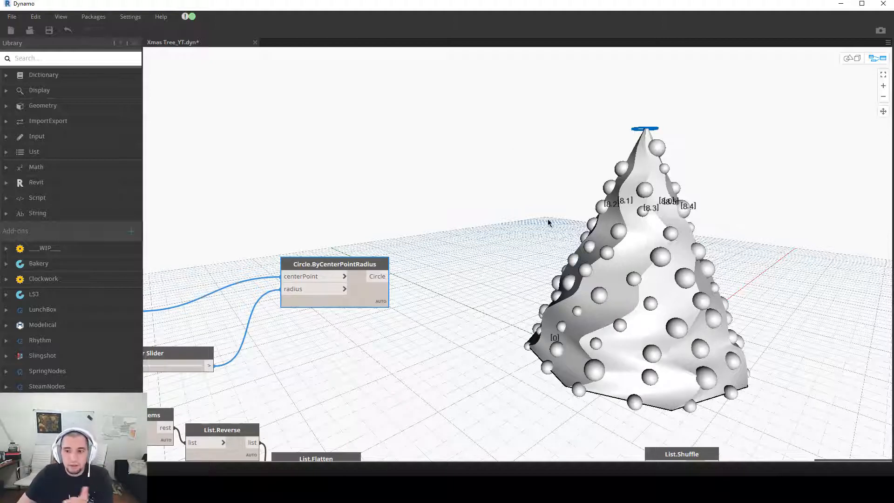
right_click(461, 225)
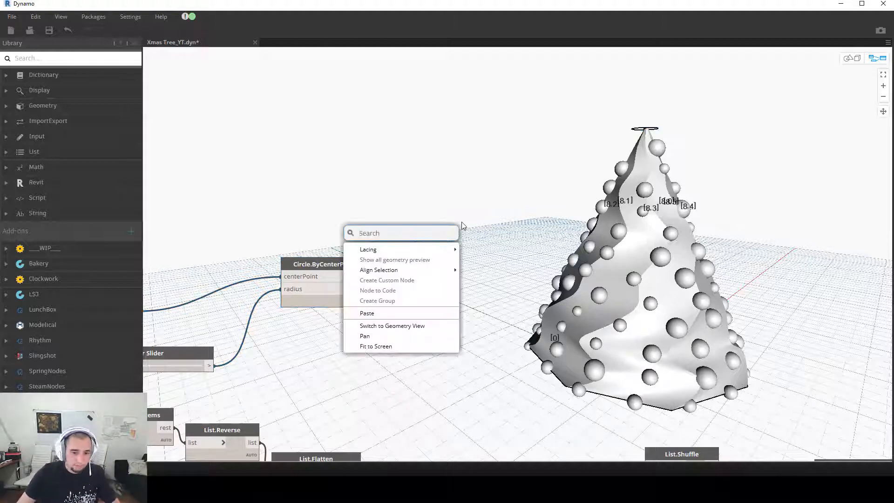
text(rotate)
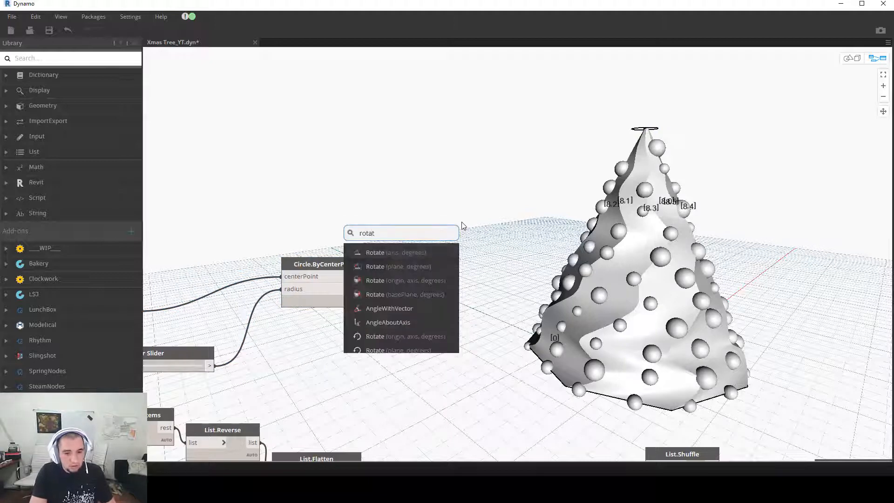
click(428, 279)
click(475, 249)
drag(499, 236, 488, 283)
Step: Connect the List.LastItem output to the origin input of Geometry.Rotate and space out the circle and rotate nodes
middle_drag(349, 328, 586, 267)
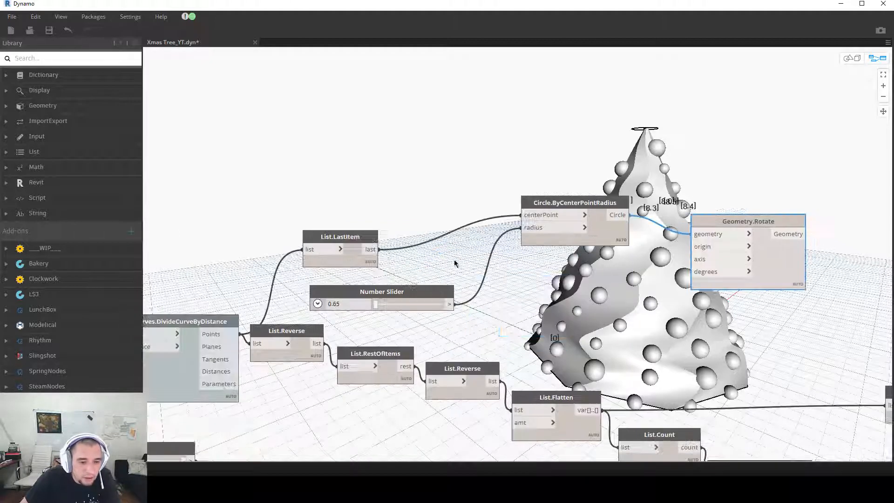
click(379, 249)
click(691, 247)
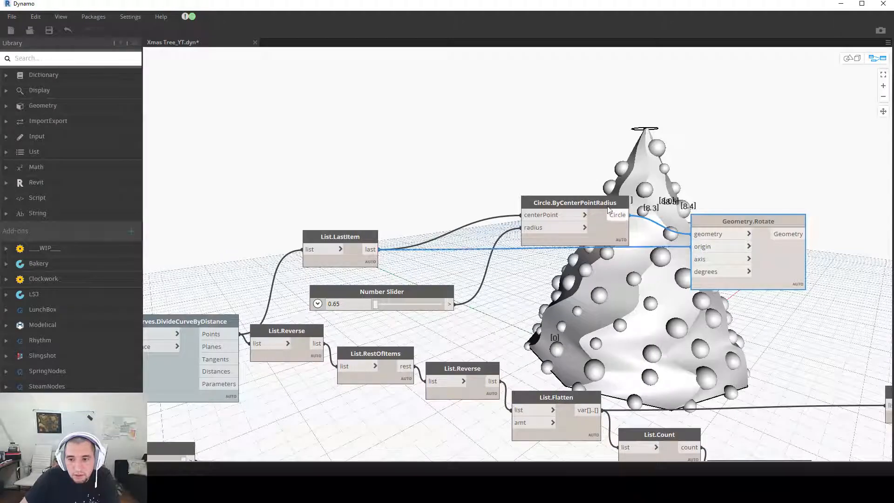
drag(602, 203, 602, 190)
scroll(566, 296, down, 1)
scroll(211, 262, up, 2)
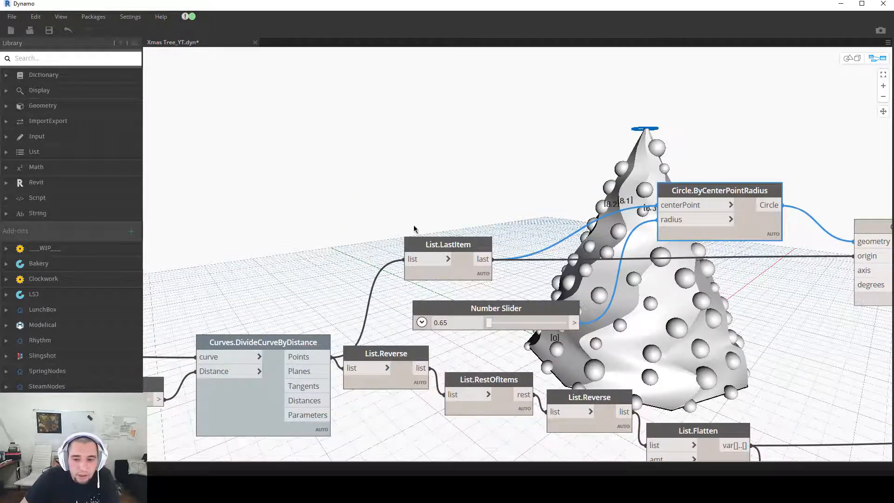
middle_drag(373, 254, 112, 229)
drag(557, 225, 625, 234)
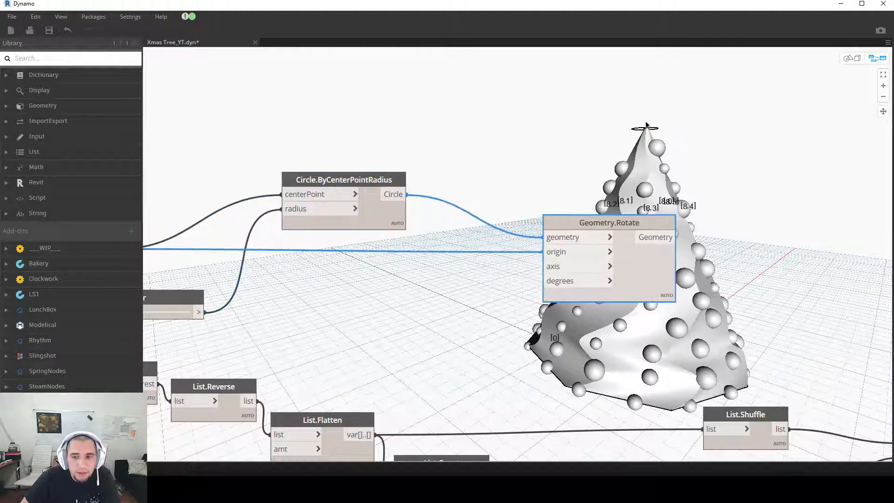
Step: Add a Circle.CenterPoint node fed by the Circle output and connect its Point output to the Geometry.Rotate origin input
right_click(482, 165)
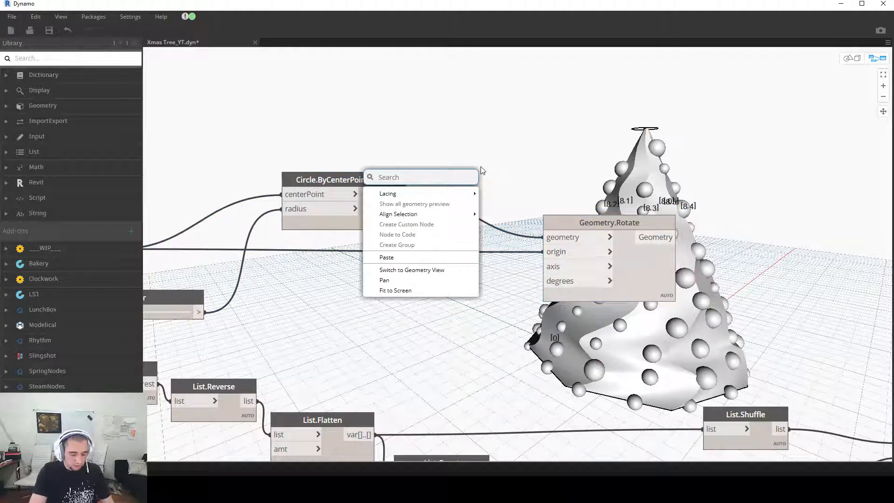
text(circle)
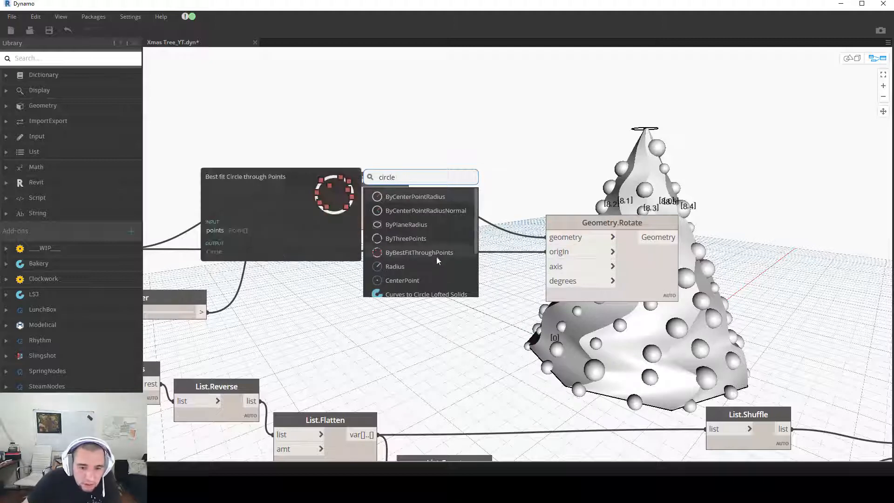
click(402, 281)
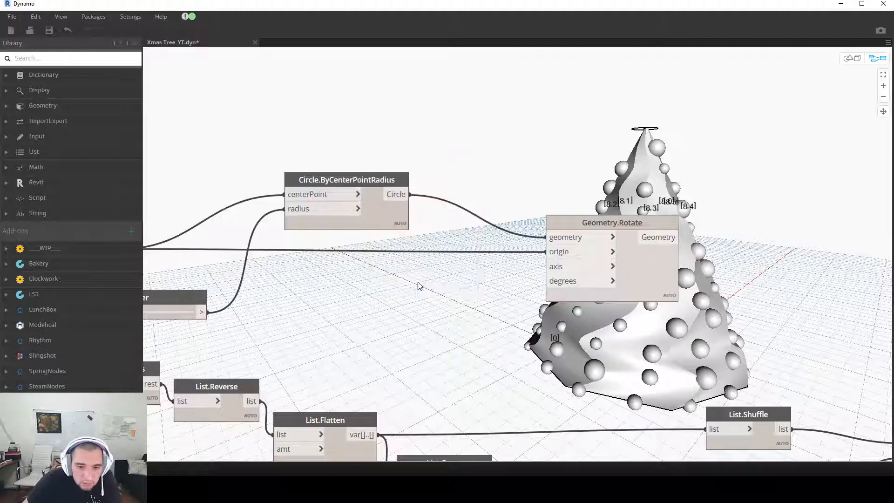
drag(410, 194, 420, 307)
drag(520, 307, 546, 252)
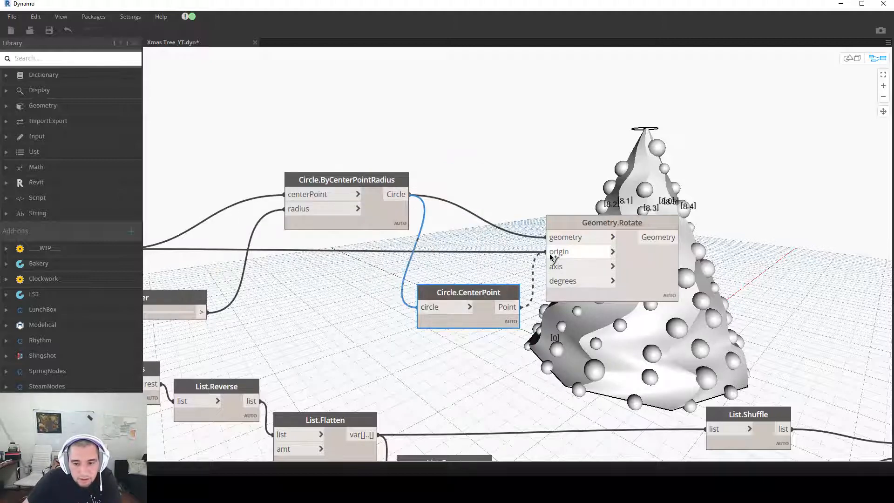
drag(592, 227, 661, 213)
drag(478, 295, 515, 245)
middle_drag(557, 316, 292, 319)
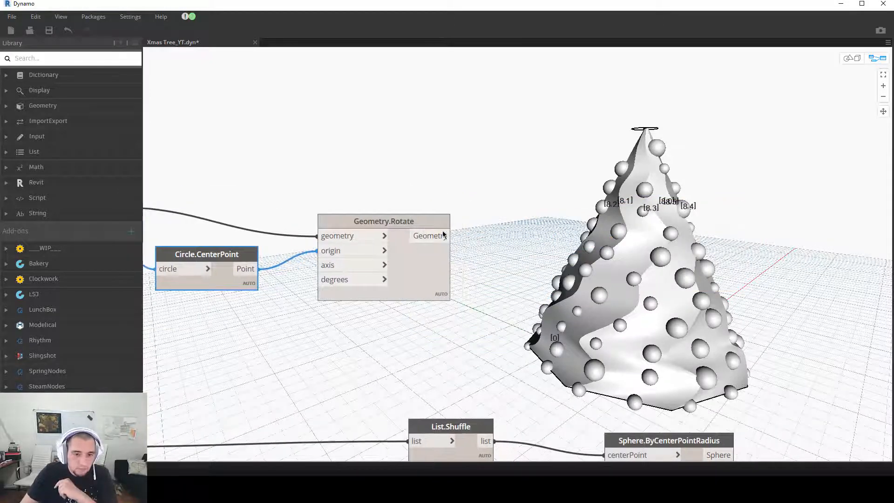
drag(426, 225, 472, 245)
drag(239, 259, 239, 249)
Step: Add a Vector.YAxis node below Circle.CenterPoint and connect its Vector output to the axis input of Geometry.Rotate
right_click(279, 329)
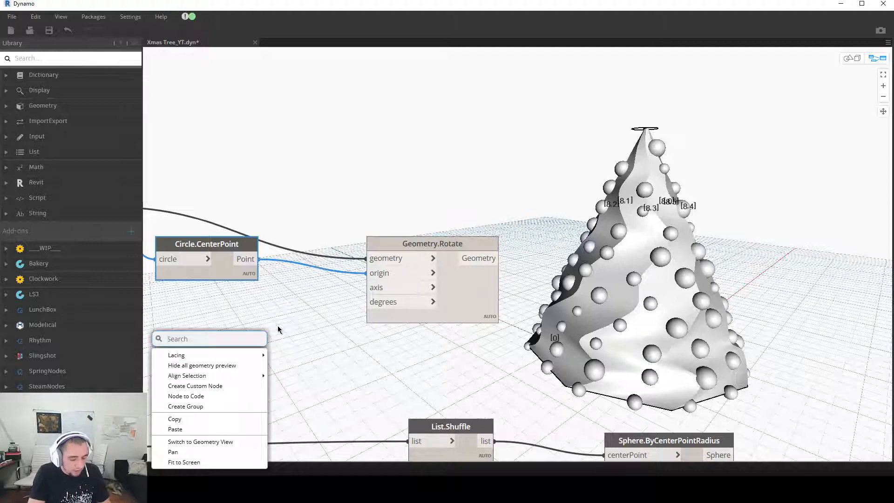
text(ya)
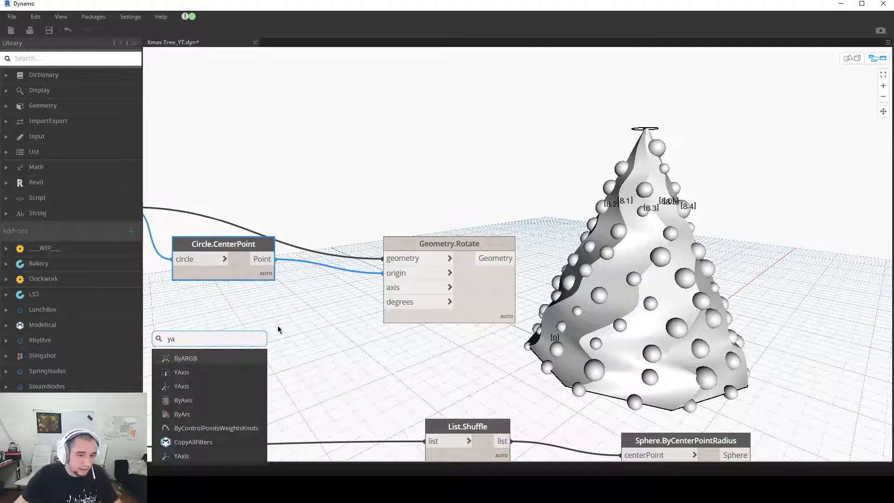
text(x)
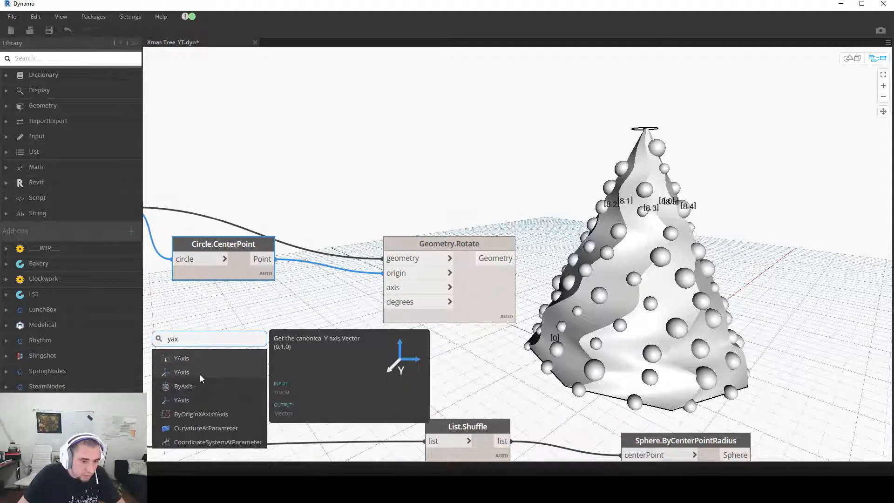
click(175, 374)
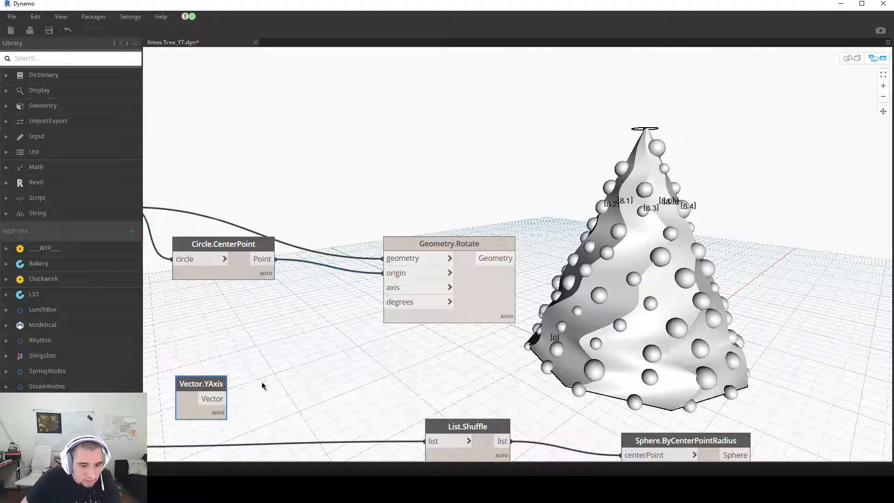
drag(202, 379, 249, 292)
click(274, 305)
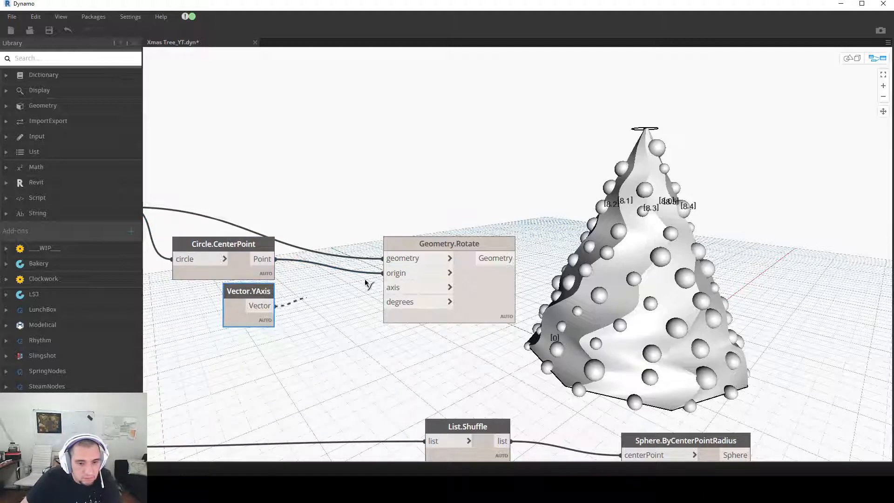
click(395, 287)
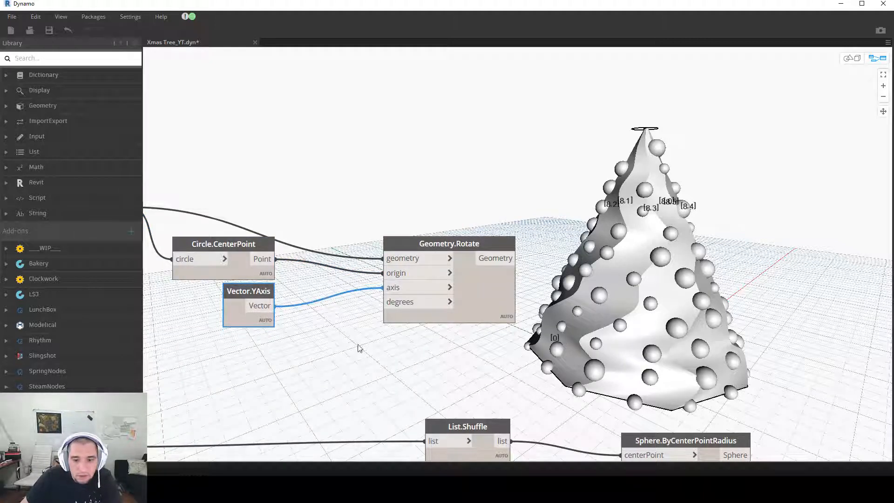
Step: Add a Code Block containing 90; and connect it to the degrees input of Geometry.Rotate
double_click(245, 365)
text(90;)
click(278, 399)
click(251, 369)
click(390, 303)
Step: Turn off the geometry preview of the Circle.ByCenterPointRadius node to hide the unrotated circle
scroll(373, 283, down, 1)
middle_drag(396, 279, 592, 274)
right_click(332, 234)
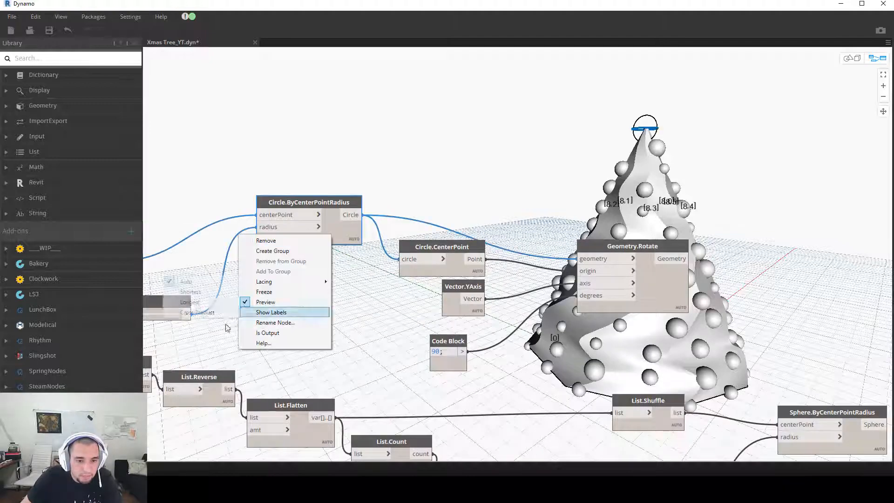
click(272, 302)
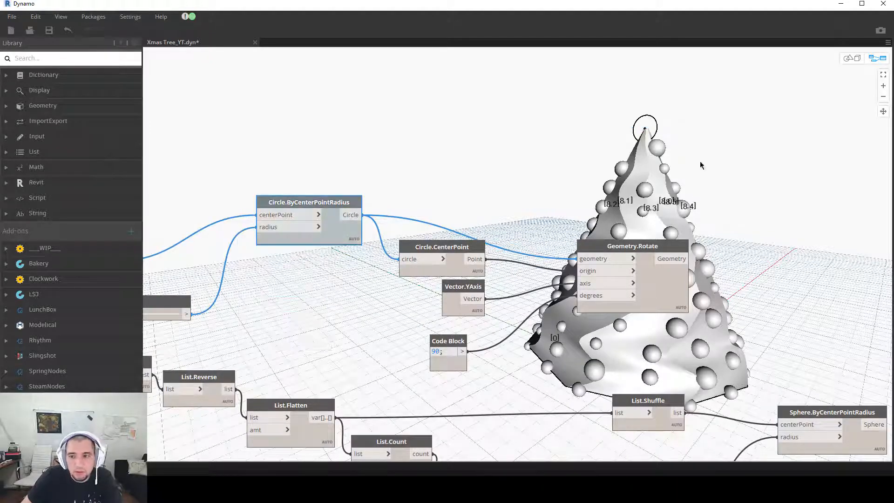
Step: Examine the rotated circle at the tip of the tree up close in the 3D geometry view
click(849, 60)
middle_drag(706, 131, 595, 221)
scroll(588, 217, up, 5)
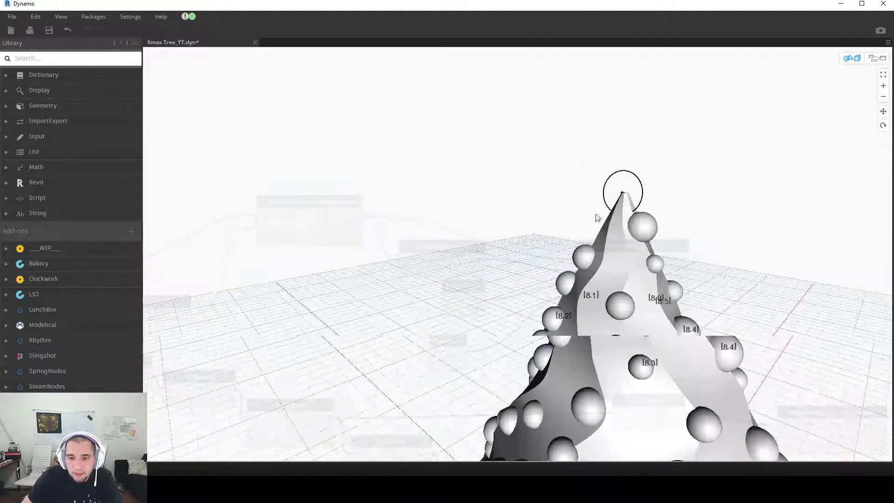
middle_drag(694, 163, 614, 232)
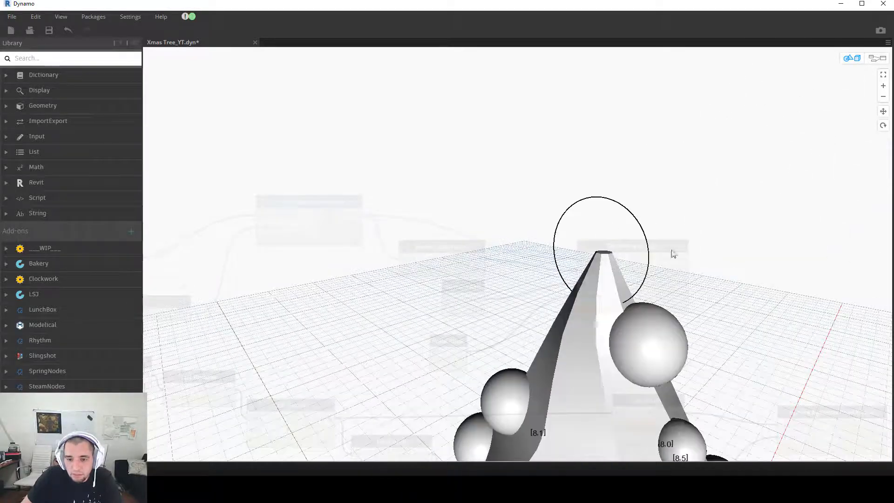
click(877, 58)
Step: Add a Polygon.RegularPolygon node after Geometry.Rotate and connect the rotated Geometry output to its circle input
middle_drag(476, 290, 148, 243)
scroll(469, 247, down, 2)
middle_drag(405, 258, 360, 256)
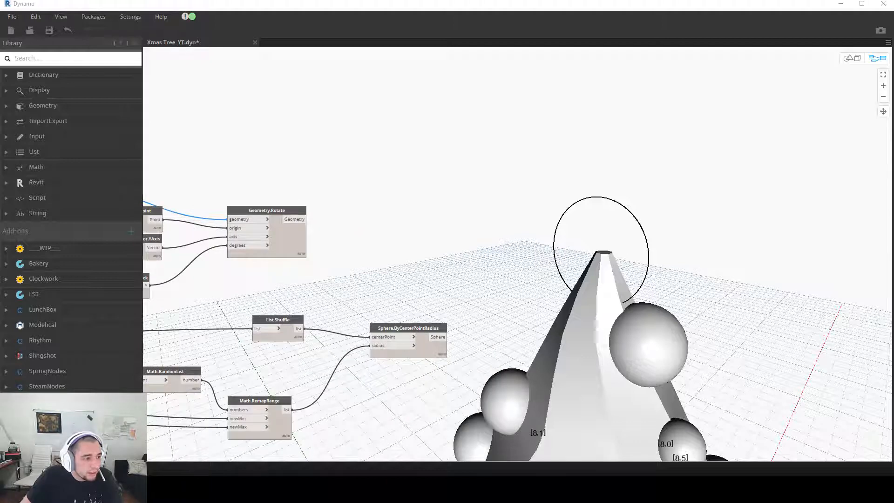
right_click(460, 205)
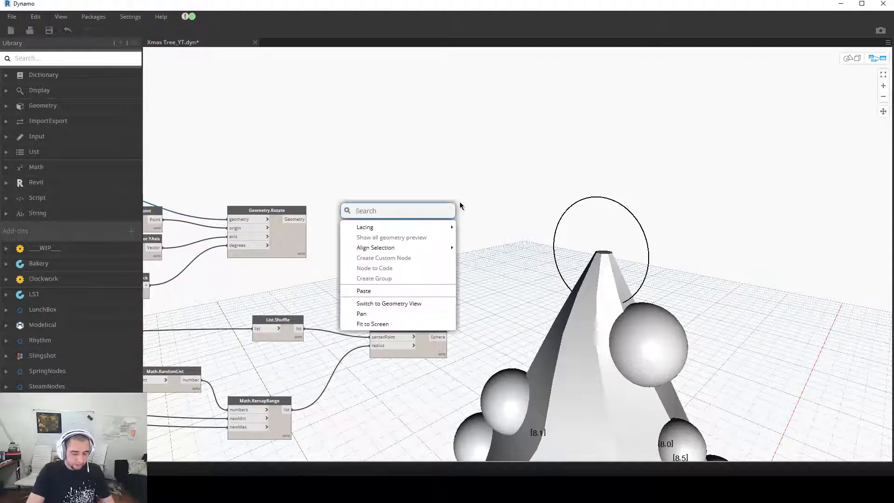
text(poyl)
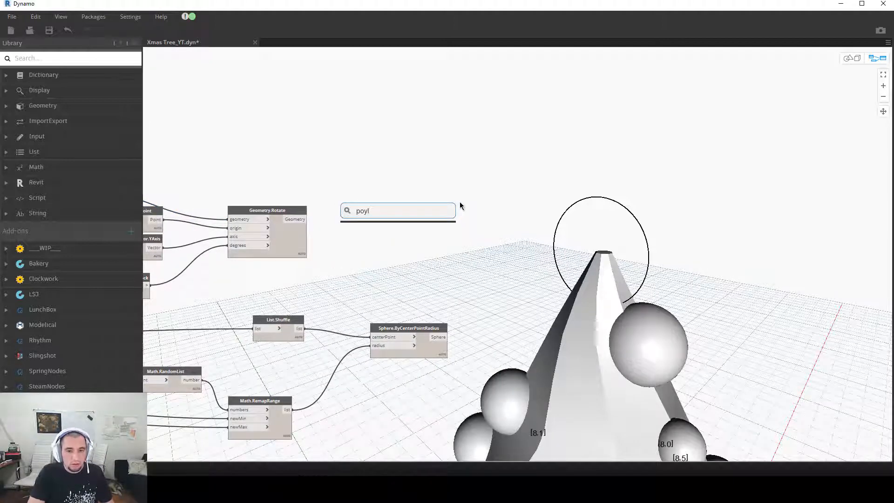
key(BackSpace)
key(BackSpace)
text(lyg)
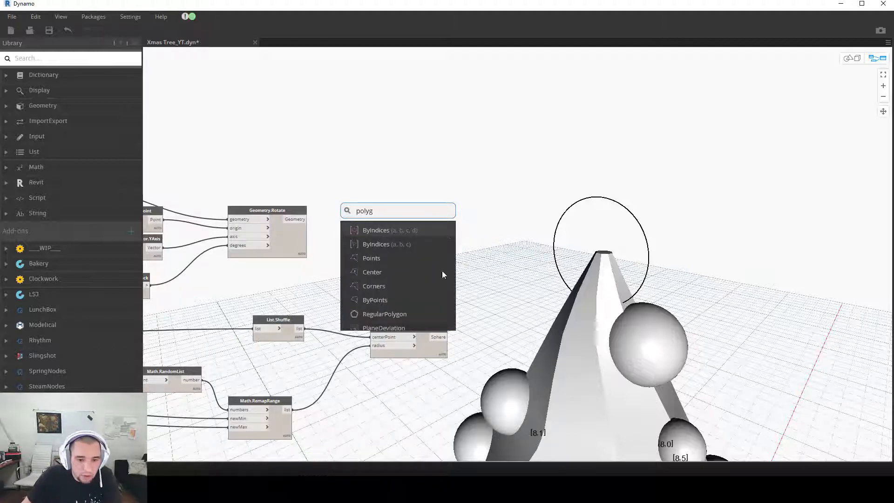
click(401, 311)
drag(404, 312, 399, 230)
drag(305, 218, 393, 239)
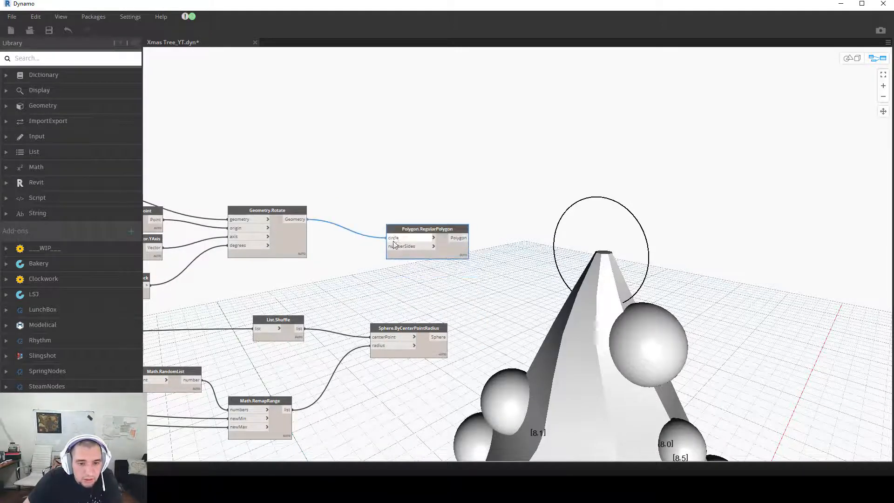
middle_drag(351, 287, 327, 274)
double_click(304, 269)
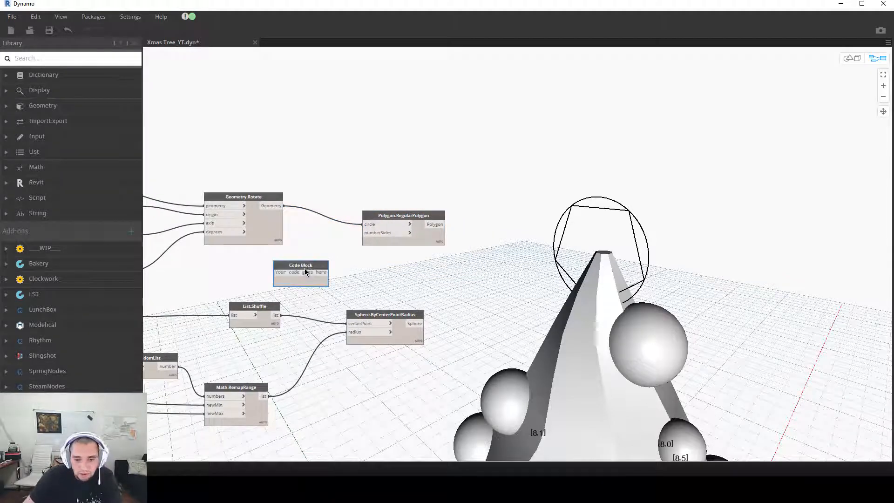
text(6;)
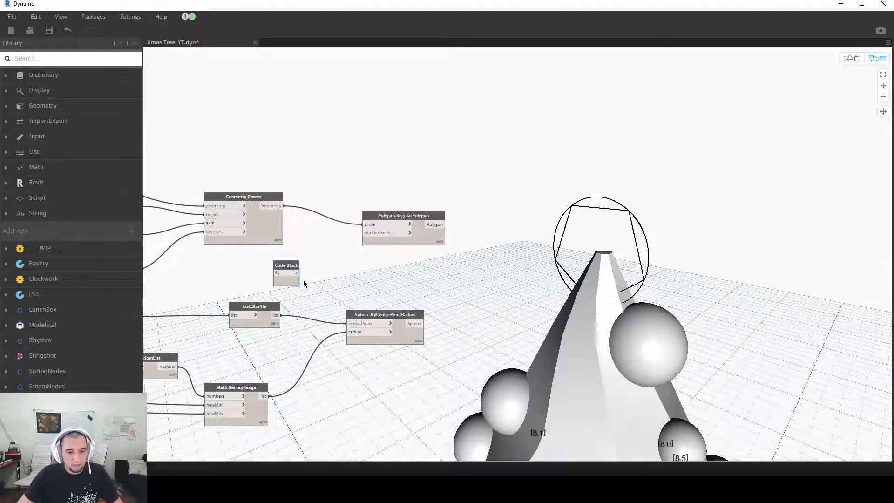
click(294, 282)
key(Delete)
Step: Add an Integer Slider below Geometry.Rotate and connect it to the numberSides input of Polygon.RegularPolygon
right_click(286, 275)
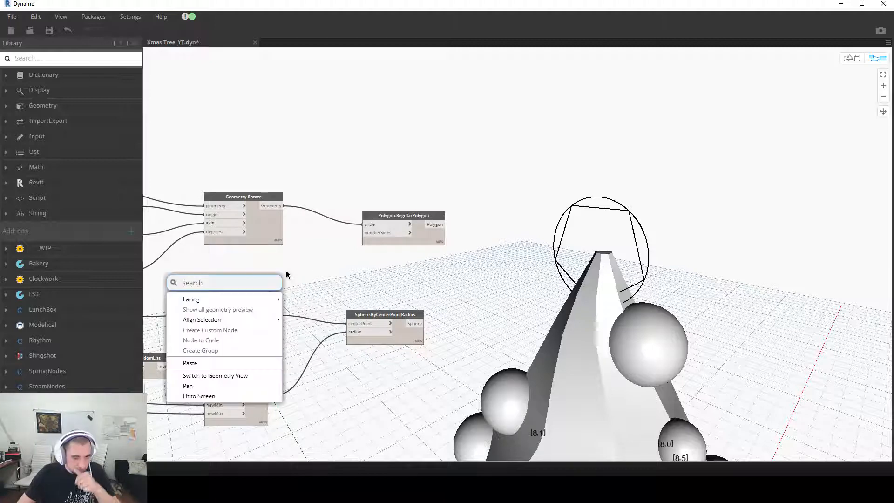
text(slide)
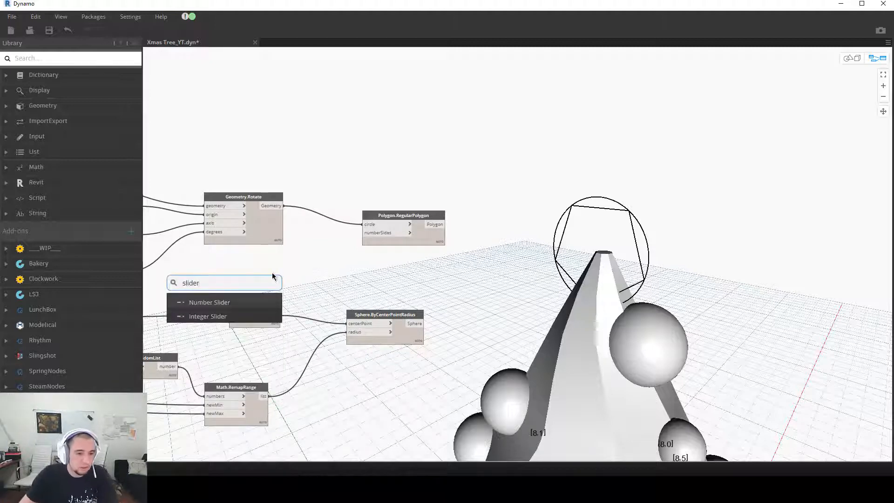
text(r)
click(238, 316)
drag(315, 329, 364, 232)
drag(275, 321, 265, 268)
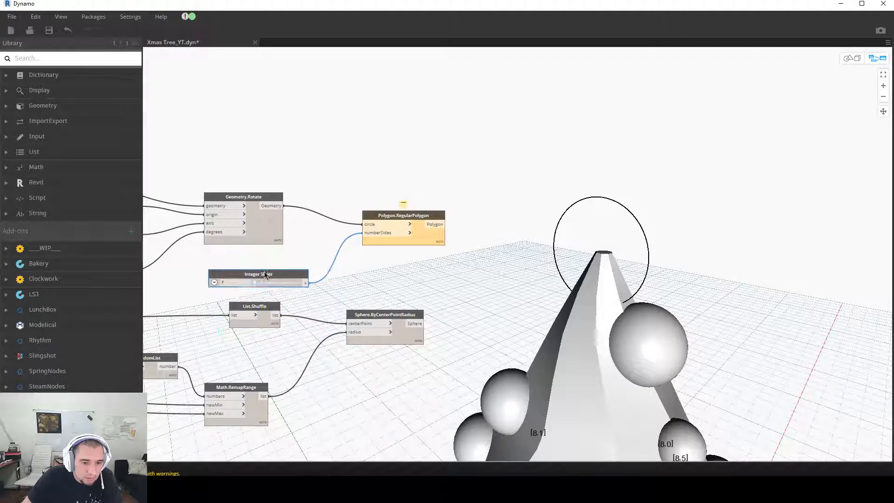
Step: Set the Integer Slider's minimum to 3 and its maximum to 12
click(215, 277)
click(239, 289)
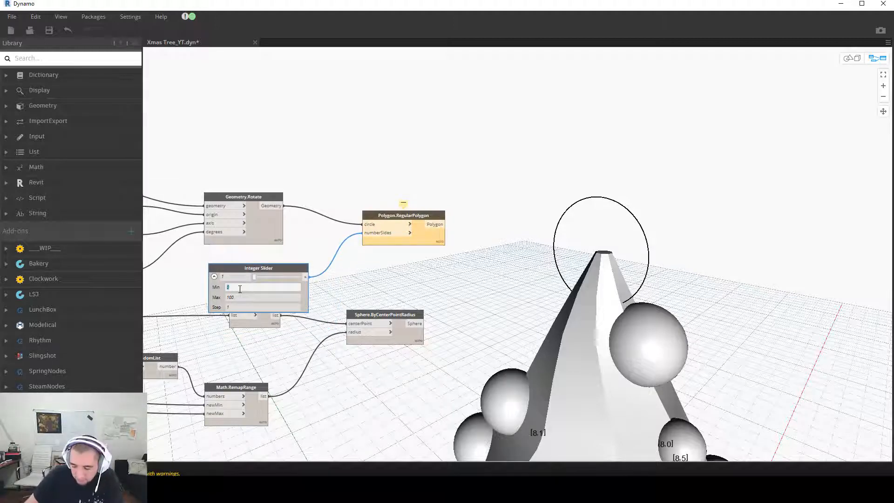
click(246, 298)
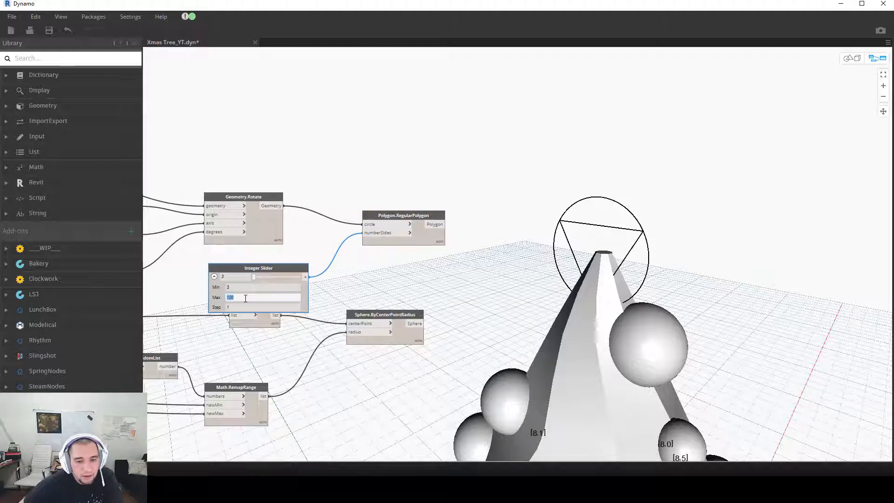
click(342, 287)
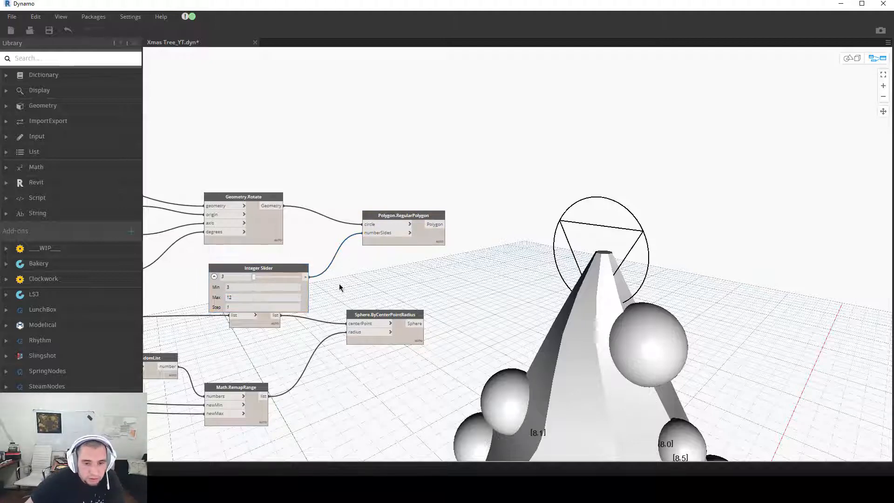
Step: Set the Integer Slider to 6, collapse its range settings, and place the Polygon.RegularPolygon node closer to it
drag(280, 268, 272, 266)
click(243, 276)
click(309, 279)
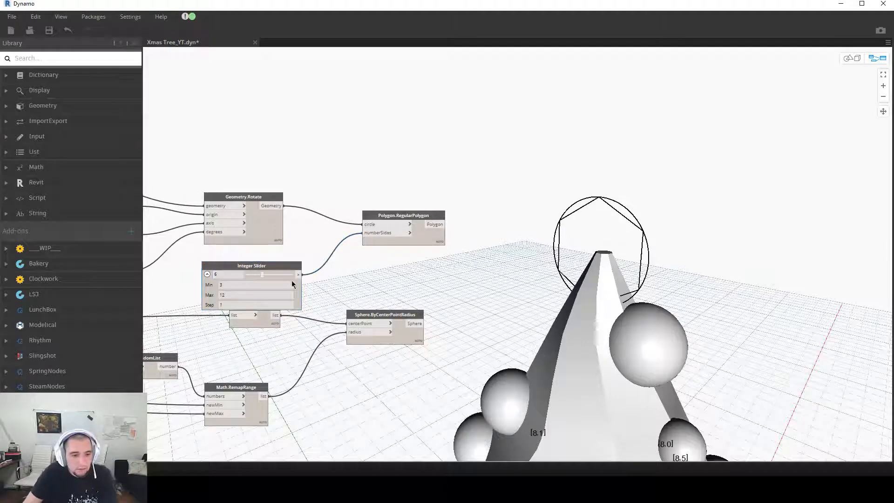
click(207, 275)
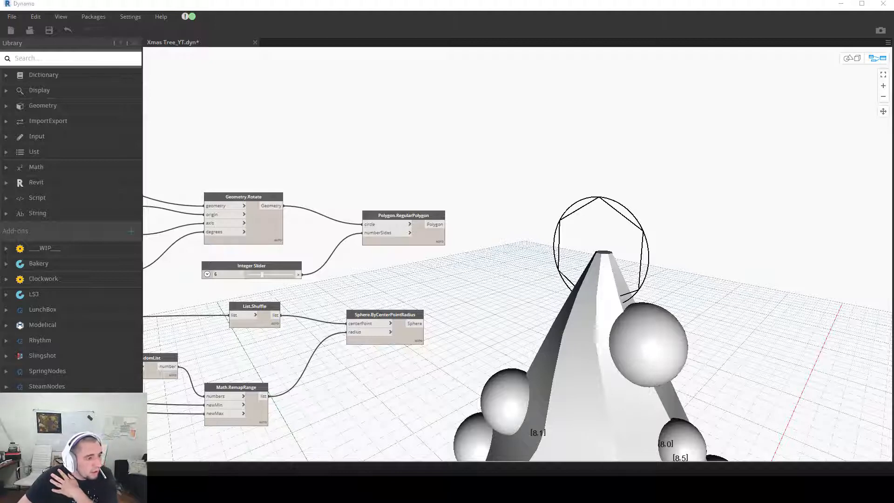
drag(424, 224, 405, 235)
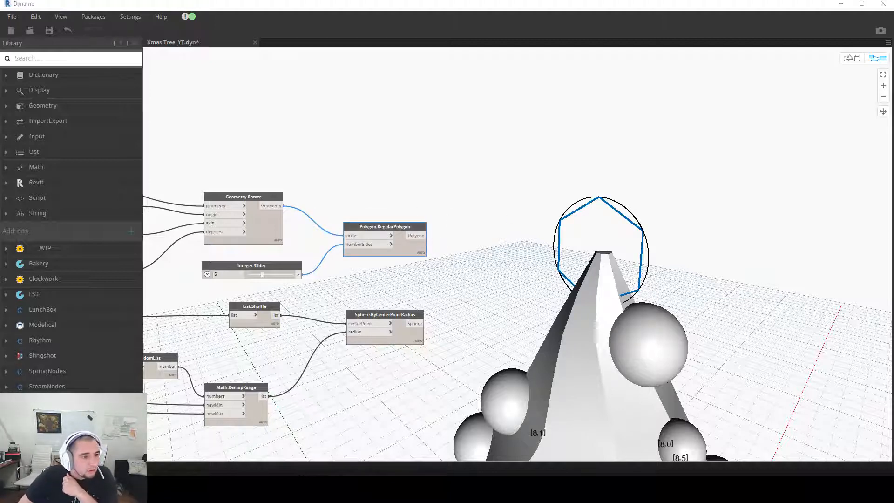
click(420, 297)
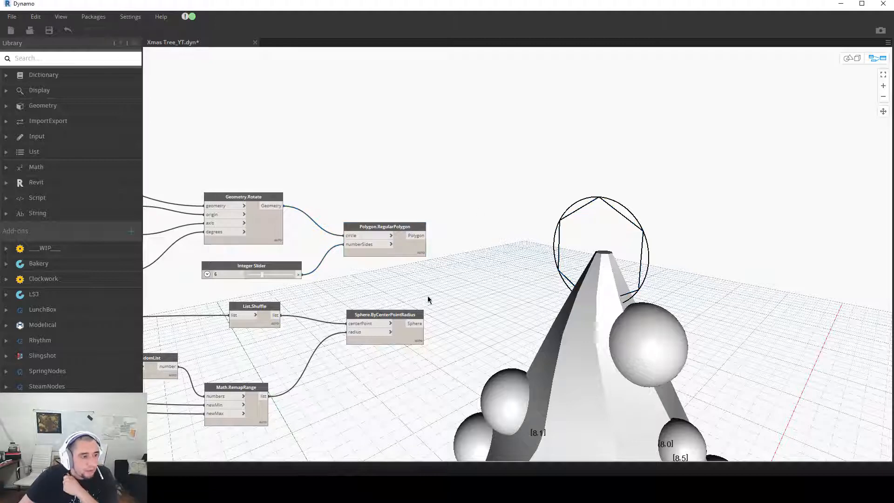
scroll(468, 299, down, 2)
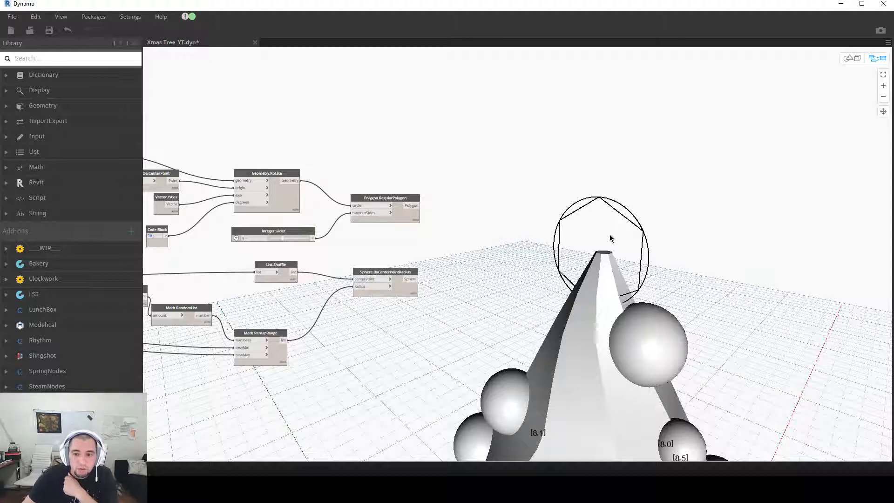
middle_drag(615, 249, 609, 238)
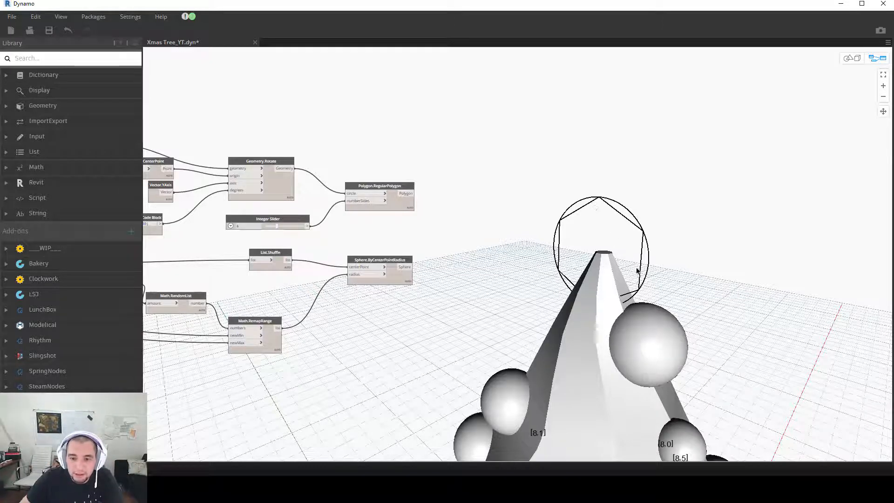
scroll(592, 241, up, 2)
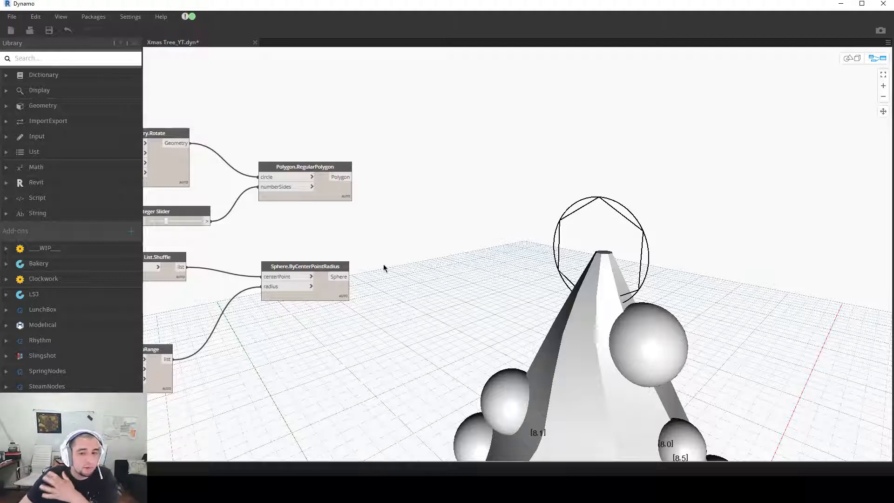
middle_drag(483, 264, 476, 261)
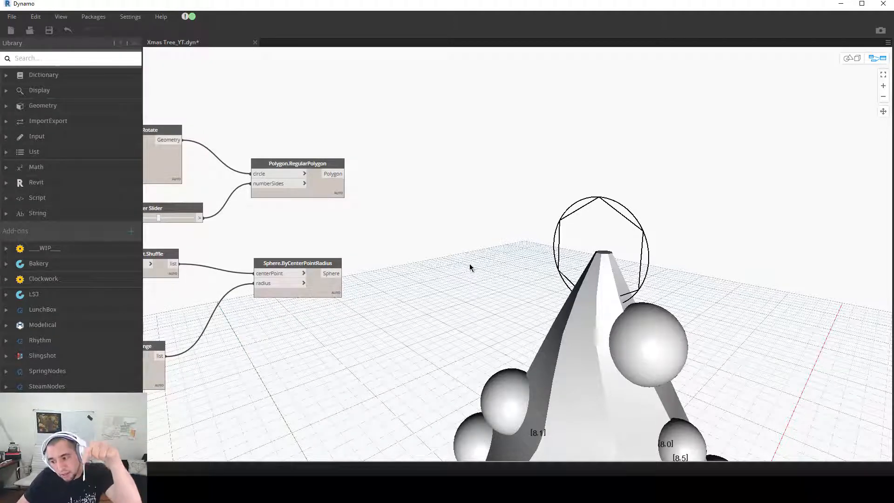
scroll(467, 258, down, 1)
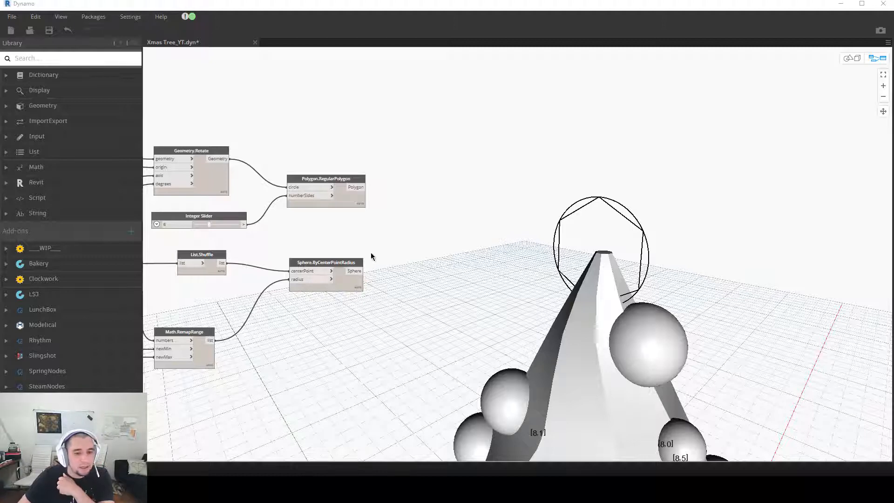
Step: Add a PolyCurve.Curves node beside Polygon.RegularPolygon and connect the Polygon output to its polyCurve input
right_click(466, 189)
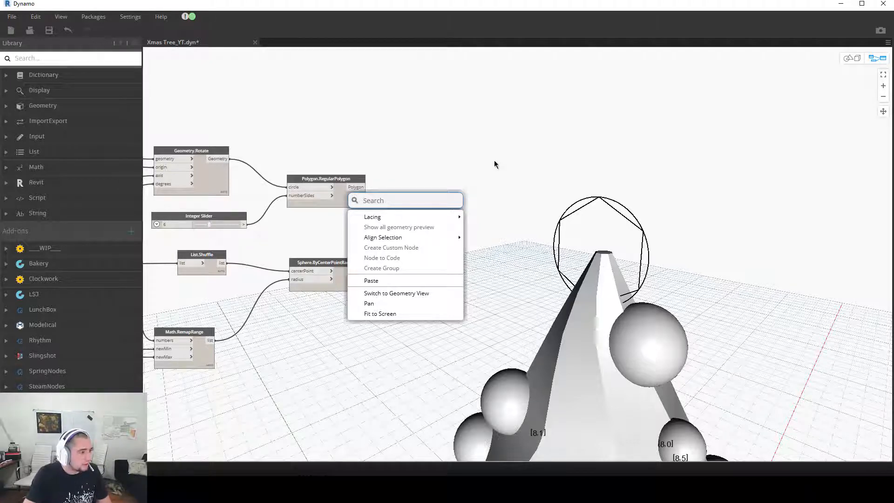
text(curve)
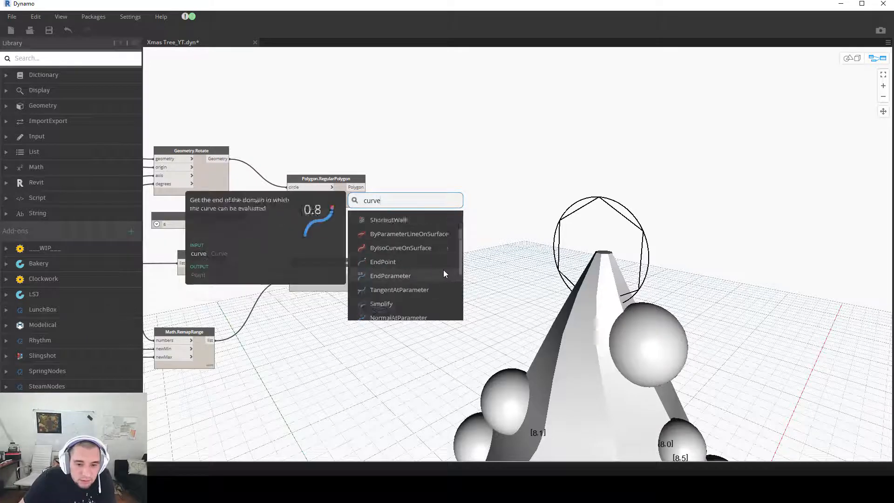
scroll(413, 260, down, 8)
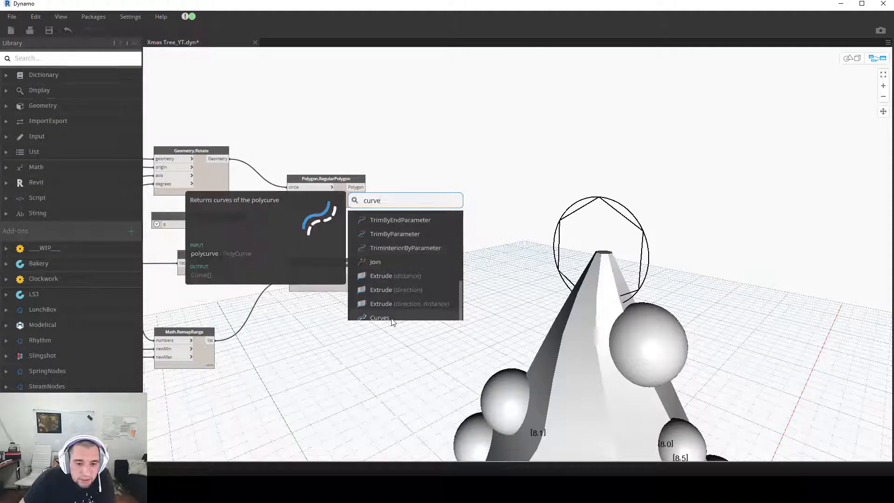
click(391, 319)
drag(365, 187, 403, 221)
click(476, 289)
click(449, 228)
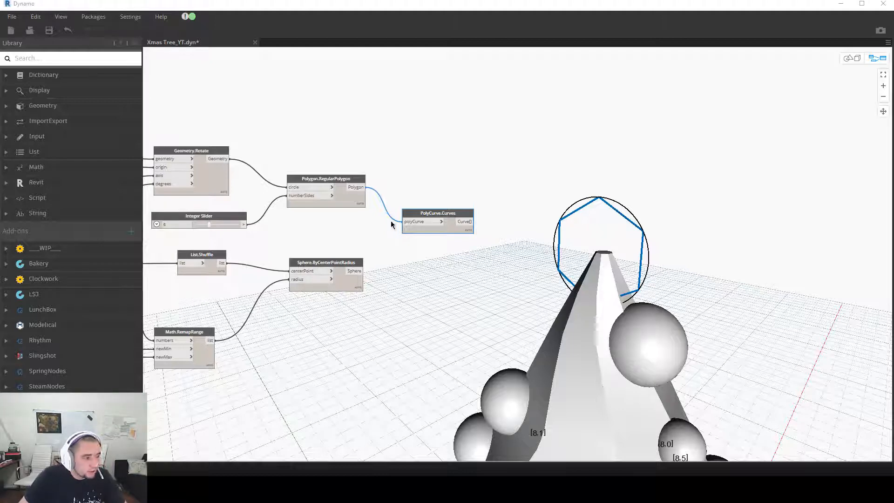
drag(428, 219, 400, 200)
Step: Add a Curves.DivideCurve node and connect the Curve[] output of PolyCurve.Curves to its curve input
middle_drag(541, 230, 423, 234)
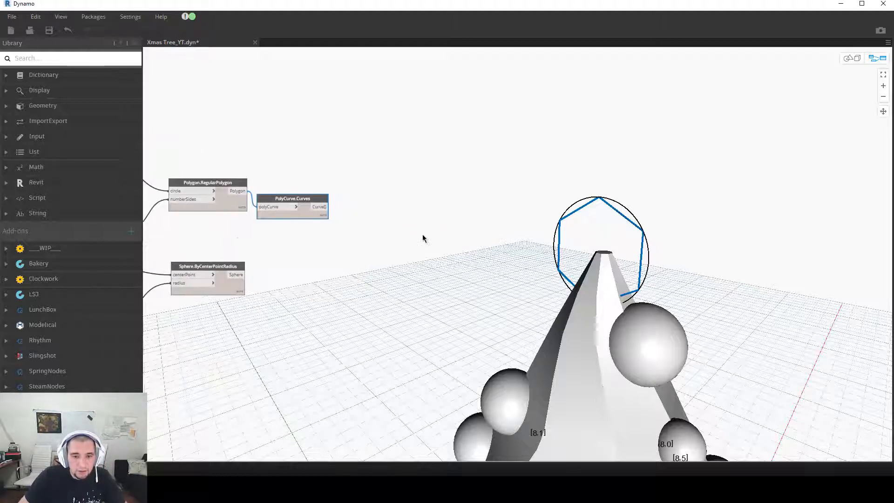
right_click(421, 236)
text(curve di)
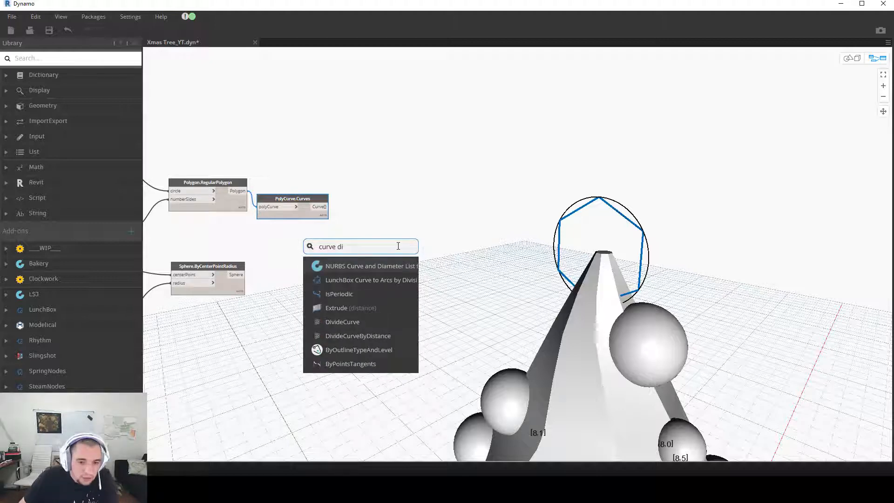
click(364, 323)
drag(420, 327, 432, 212)
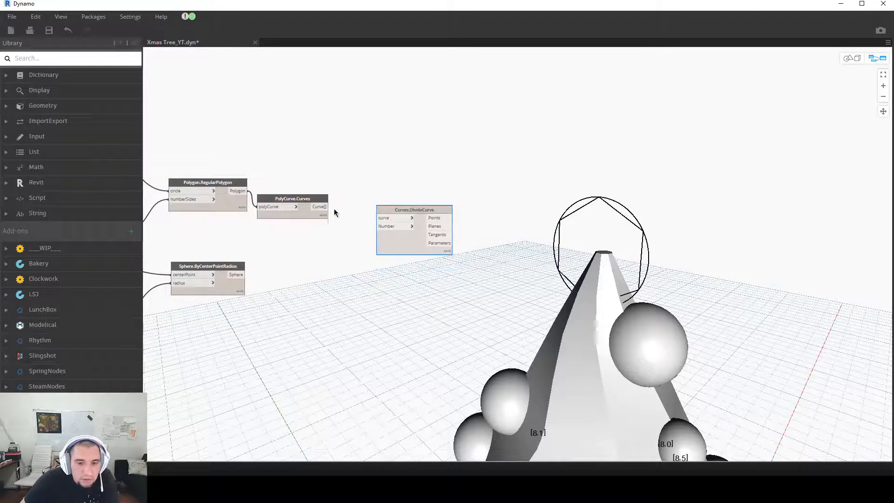
click(378, 220)
Step: Add a Code Block containing 2; and connect it to the Number input of Curves.DivideCurve
middle_drag(323, 295, 385, 298)
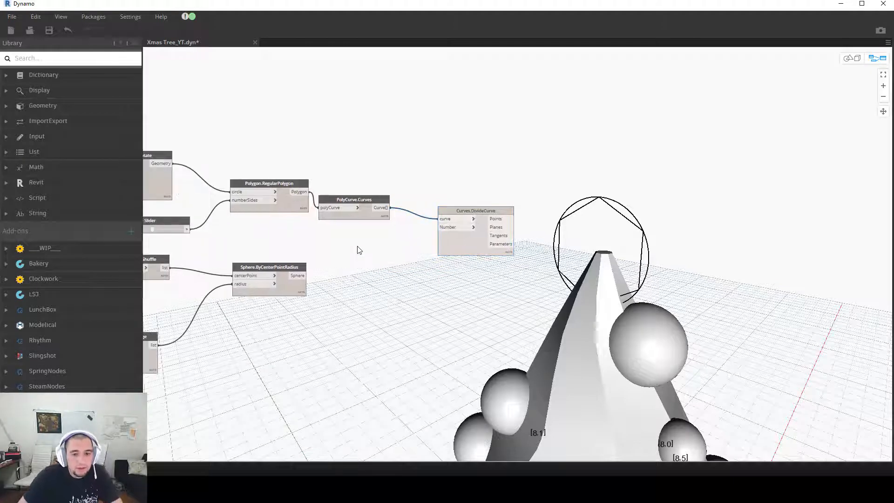
click(348, 260)
drag(350, 249, 439, 228)
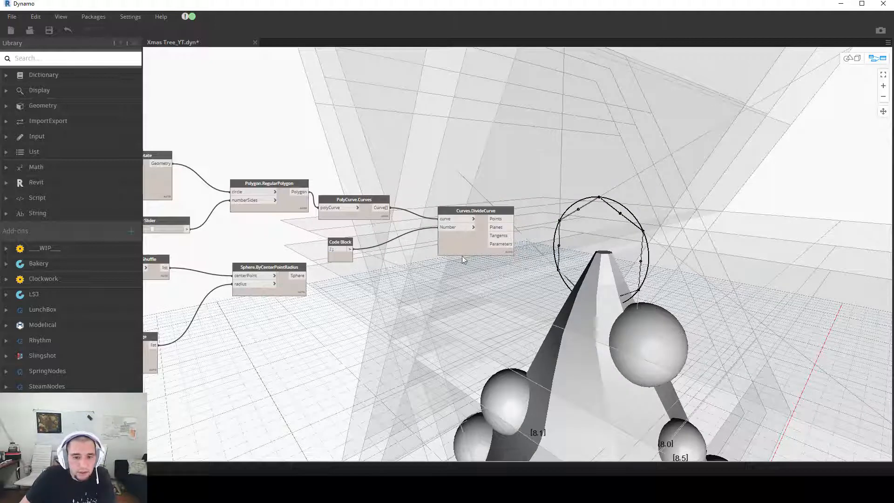
Step: Turn off the geometry preview of the PolyCurve.Curves and Polygon.RegularPolygon nodes
right_click(364, 213)
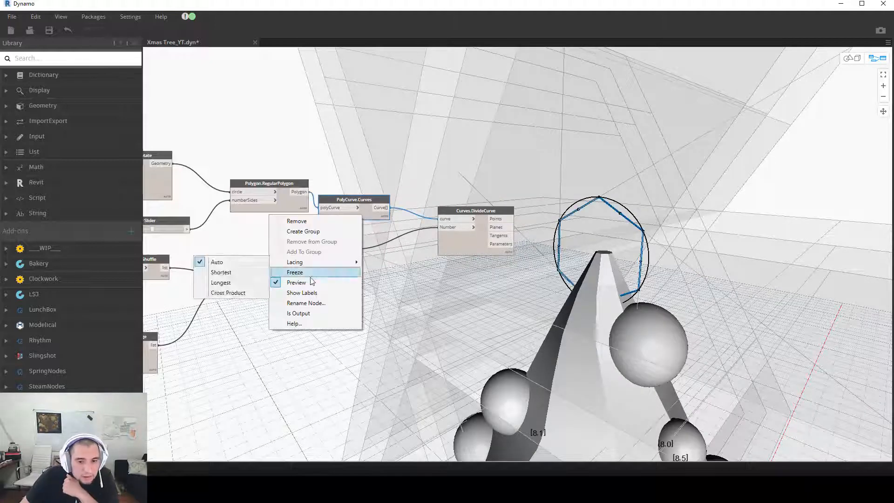
click(298, 282)
right_click(294, 201)
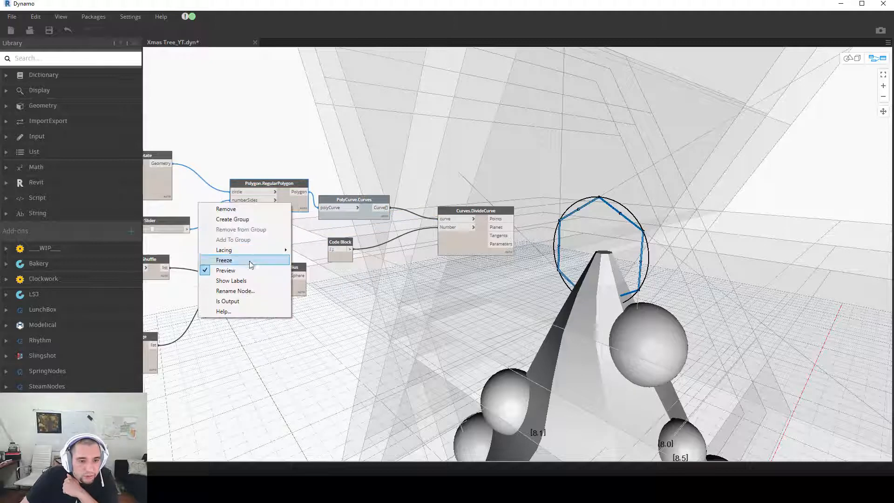
click(255, 266)
click(721, 220)
Step: Add a List.Flatten node fed by the Points output of Curves.DivideCurve, and turn off the geometry preview of Curves.DivideCurve
middle_drag(223, 256, 380, 267)
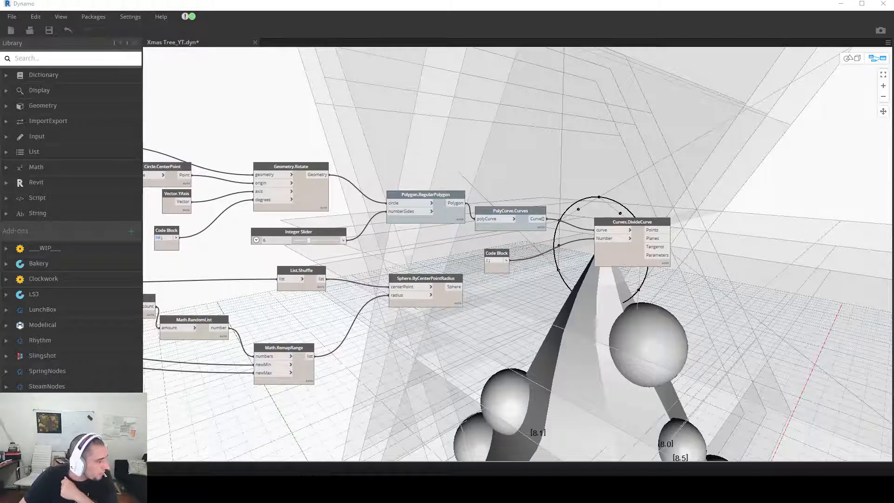
middle_drag(442, 280, 150, 277)
right_click(470, 282)
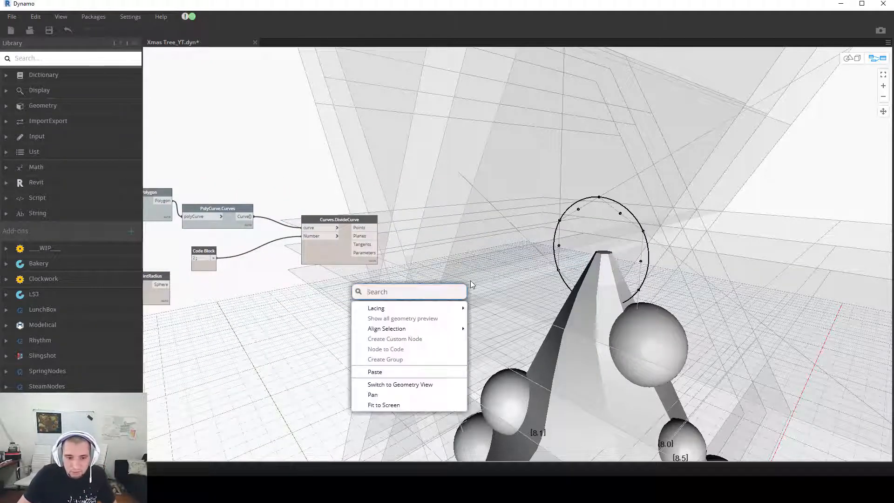
text(flatte)
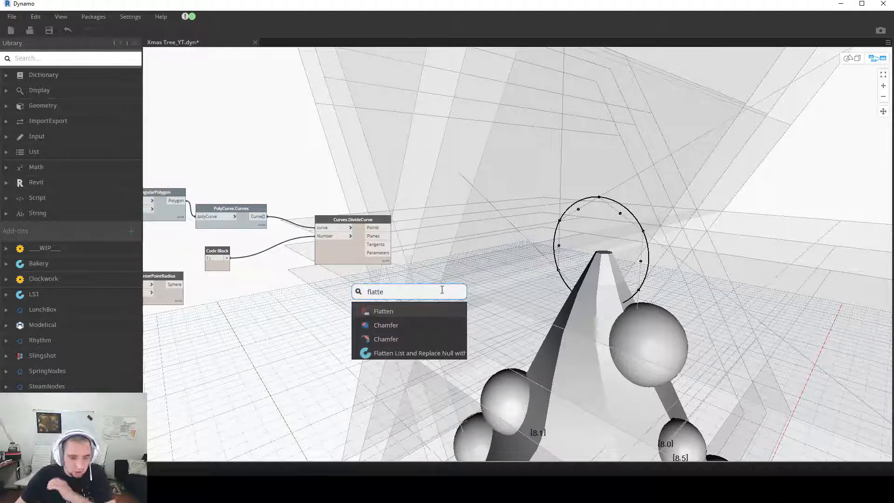
click(417, 312)
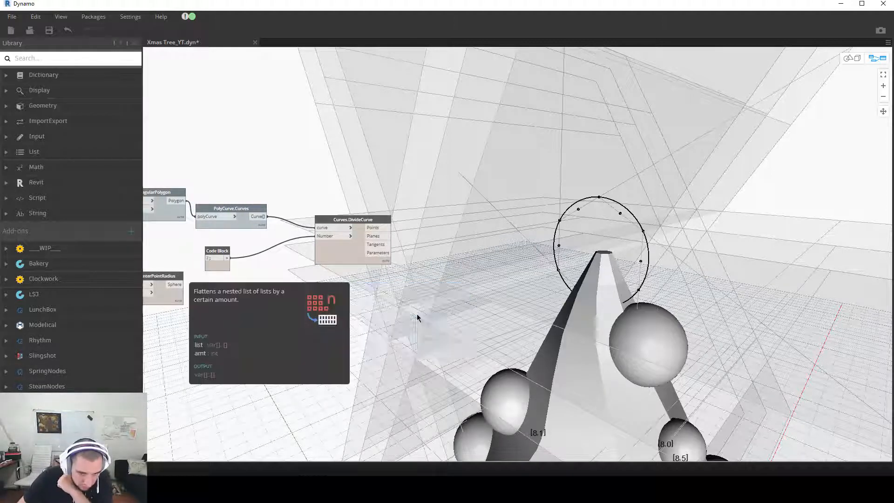
drag(429, 327, 449, 241)
click(449, 241)
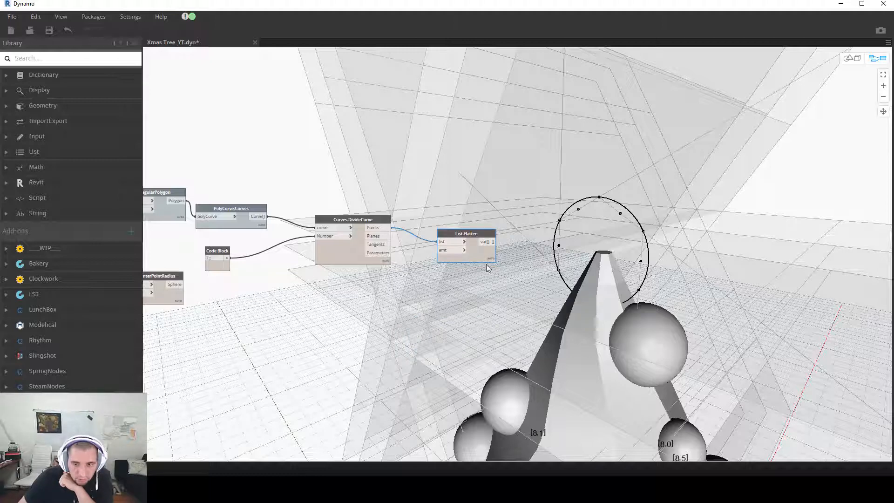
right_click(345, 252)
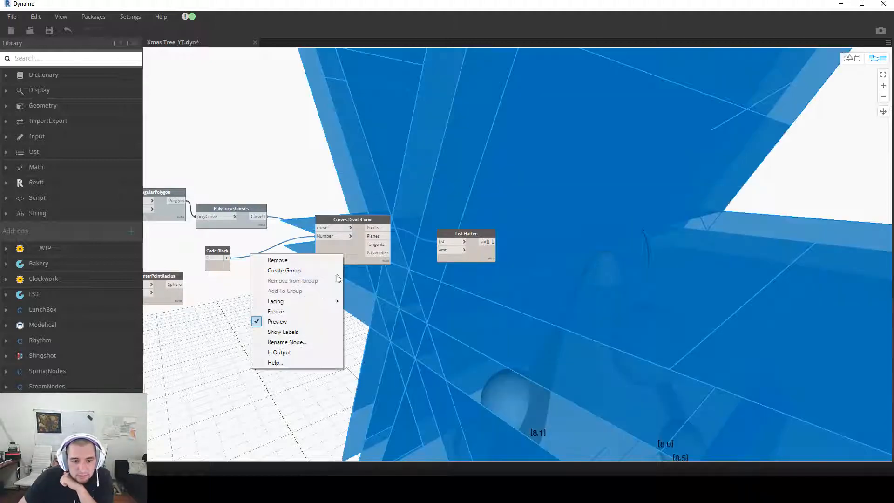
click(294, 320)
Step: Inspect the polygon division points and the circle around the tree top from several angles in the 3D geometry view
click(852, 59)
right_drag(667, 216, 656, 212)
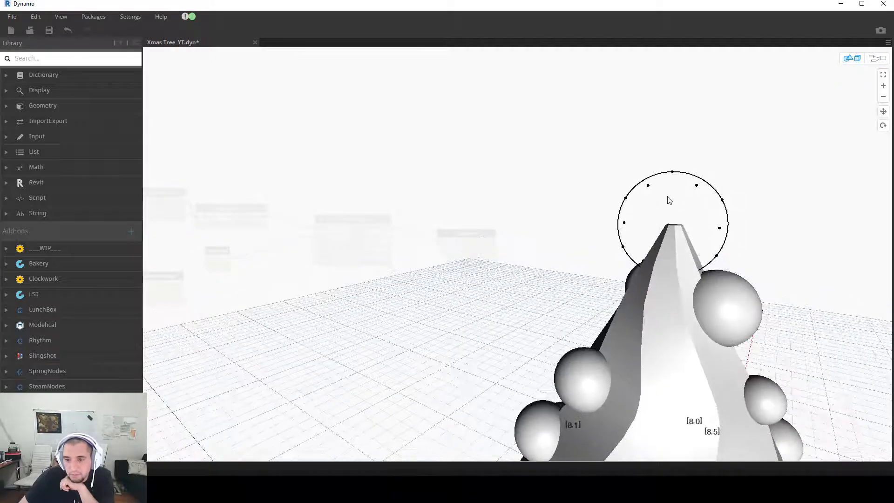
scroll(675, 196, up, 5)
middle_drag(710, 195, 634, 226)
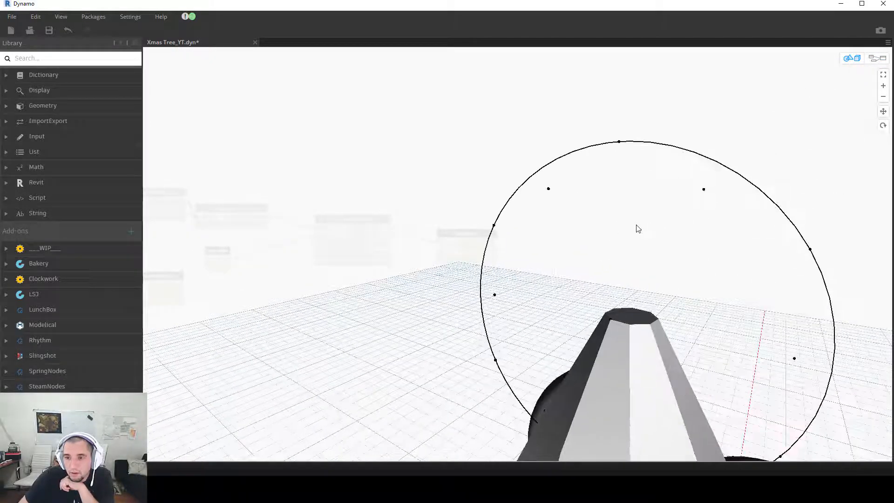
right_drag(707, 203, 651, 169)
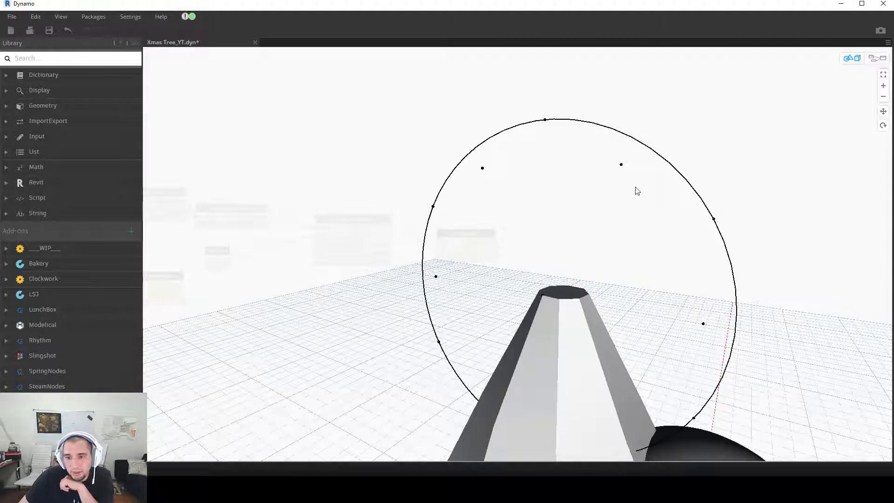
scroll(593, 212, down, 5)
right_drag(595, 212, 594, 219)
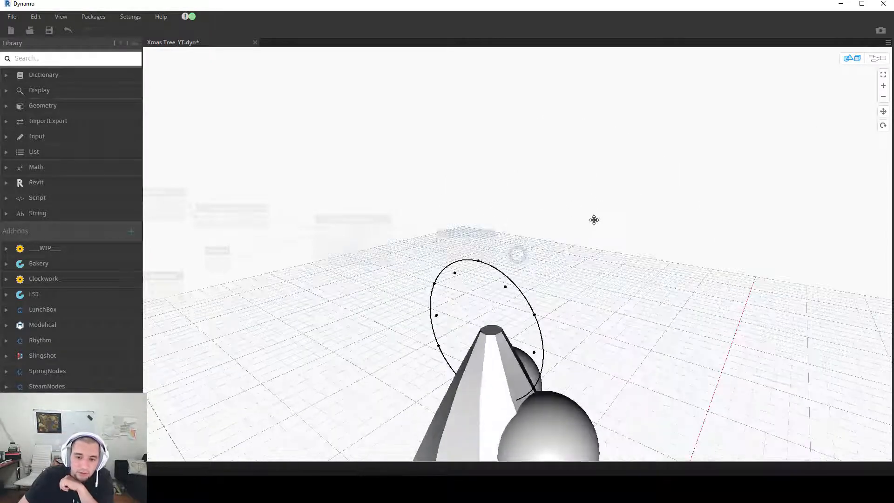
middle_drag(536, 278, 652, 201)
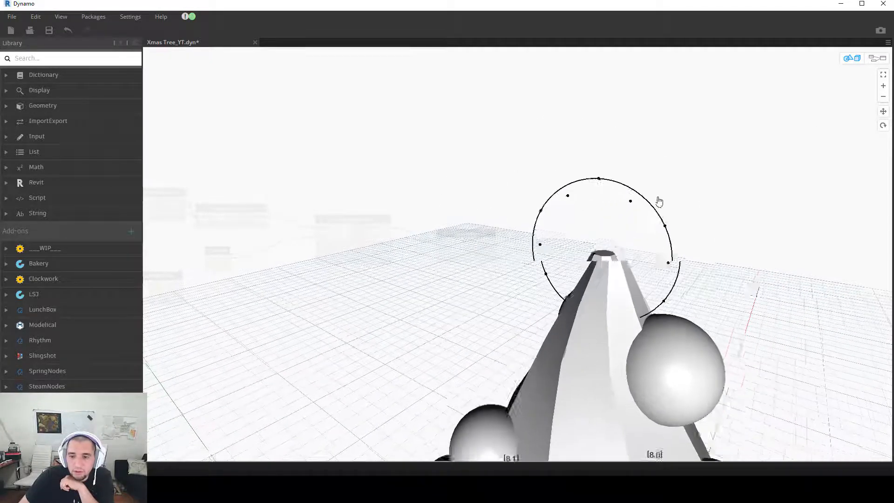
key(ctrl+b)
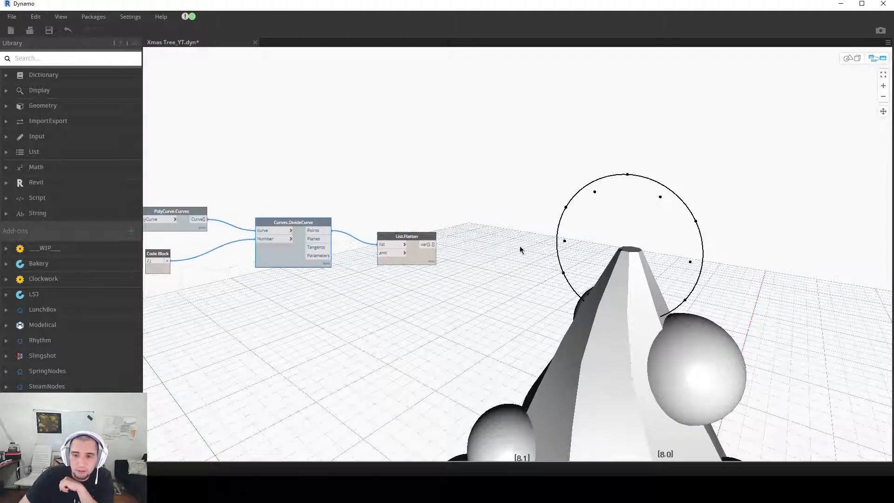
Step: Switch the geometry preview of the List.Flatten node off and back on to identify its points
middle_drag(476, 301, 449, 298)
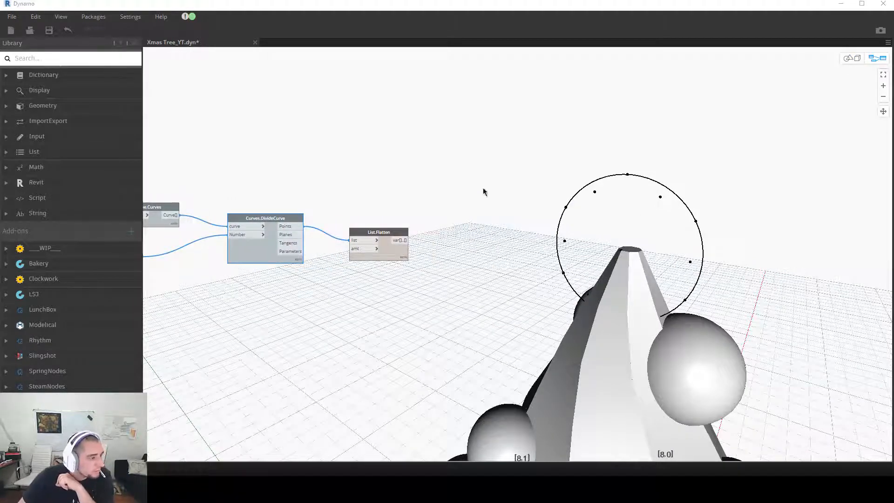
right_click(401, 259)
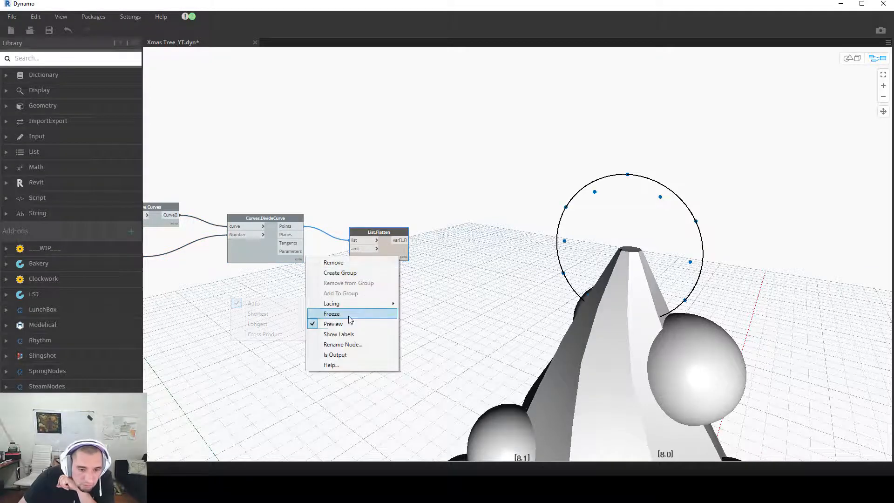
click(350, 325)
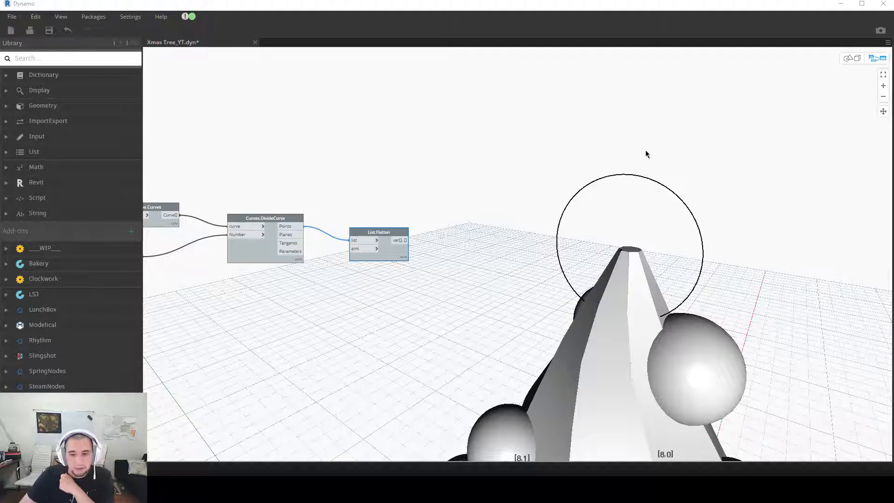
right_click(391, 257)
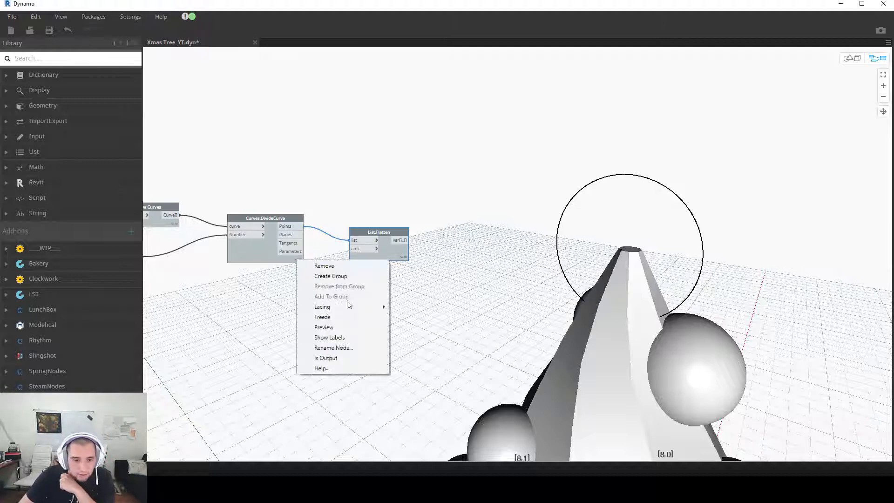
click(324, 328)
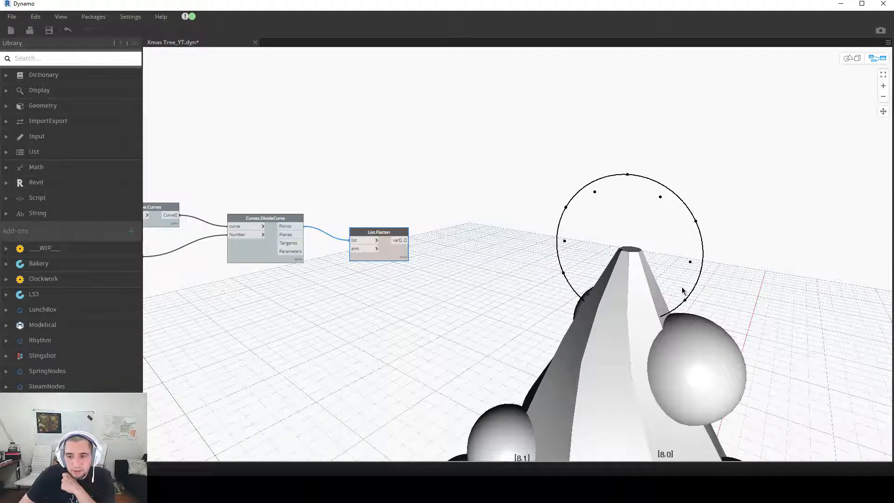
Step: Add a NurbsCurve.ByPoints node and connect the List.Flatten output to its points input
right_click(466, 250)
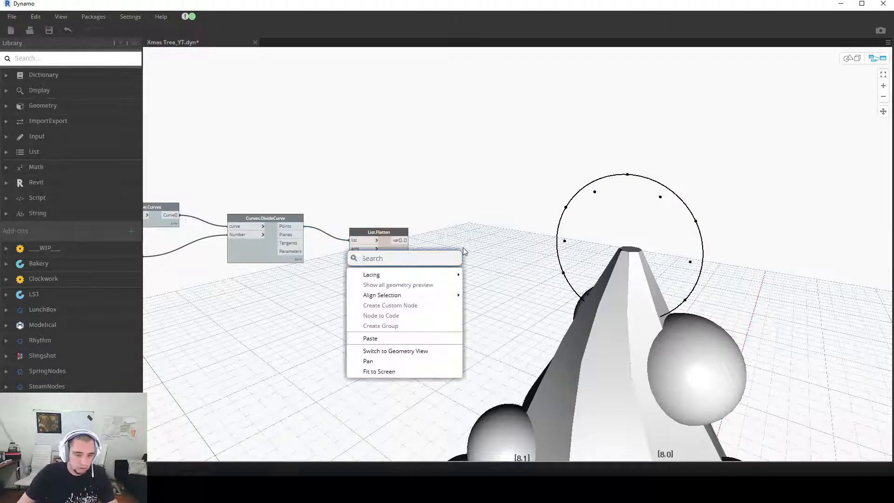
text(nurbs)
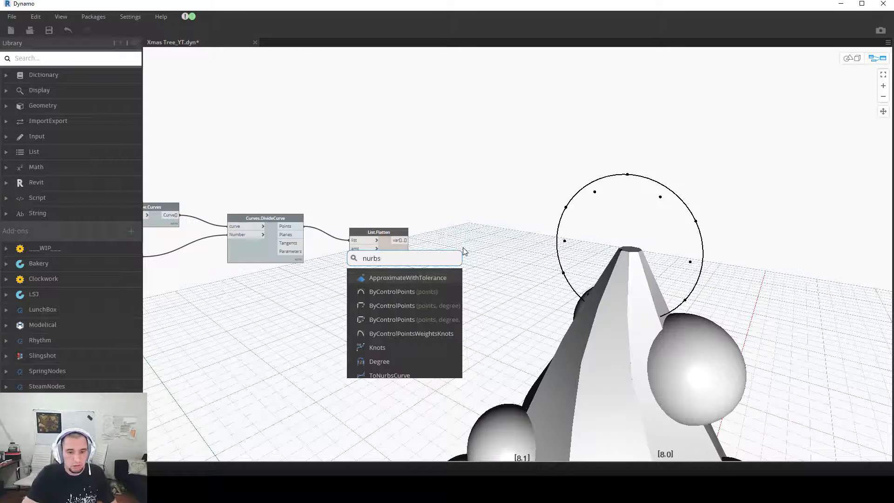
scroll(428, 335, down, 2)
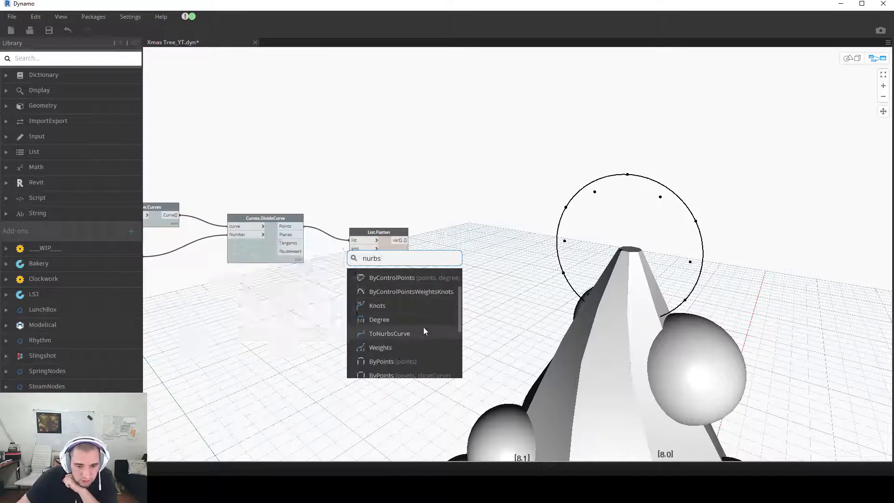
click(421, 347)
drag(409, 240, 433, 262)
click(434, 259)
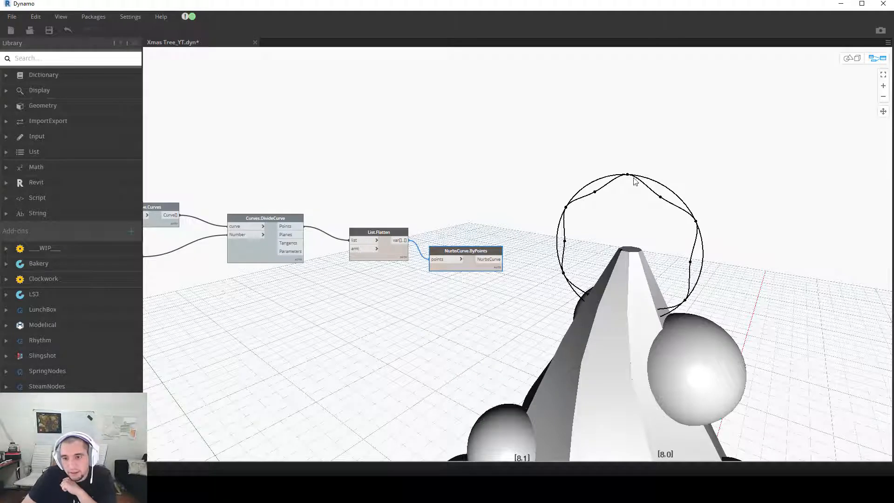
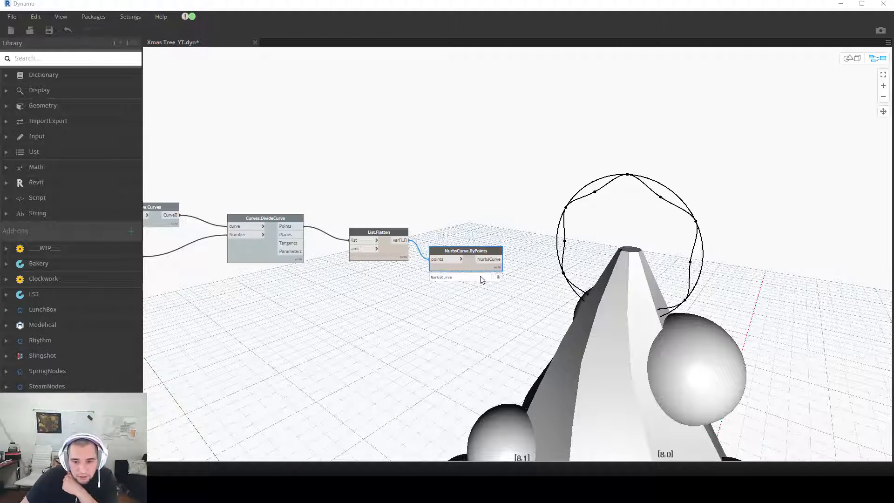
Step: Add a Curve.SweepAsSolid node beside NurbsCurve.ByPoints and connect the NurbsCurve output to its curve input
click(495, 278)
middle_drag(421, 289, 262, 230)
click(337, 219)
scroll(340, 216, up, 2)
right_click(439, 225)
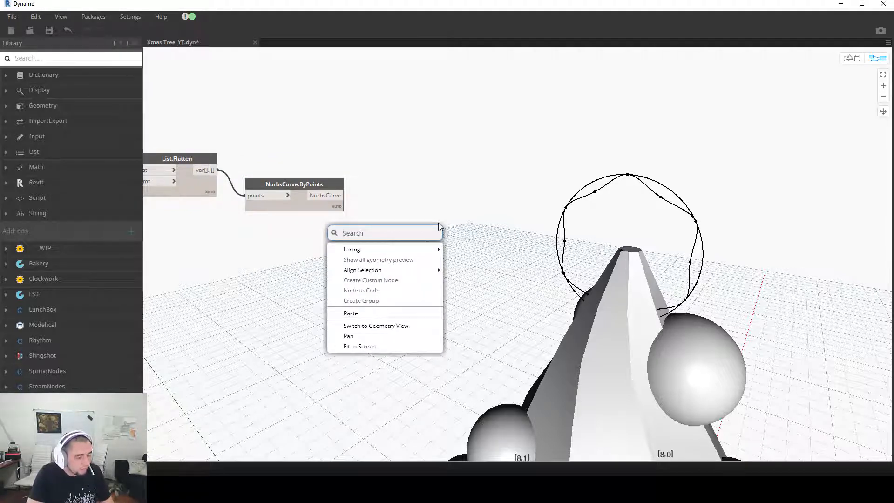
text(sweep)
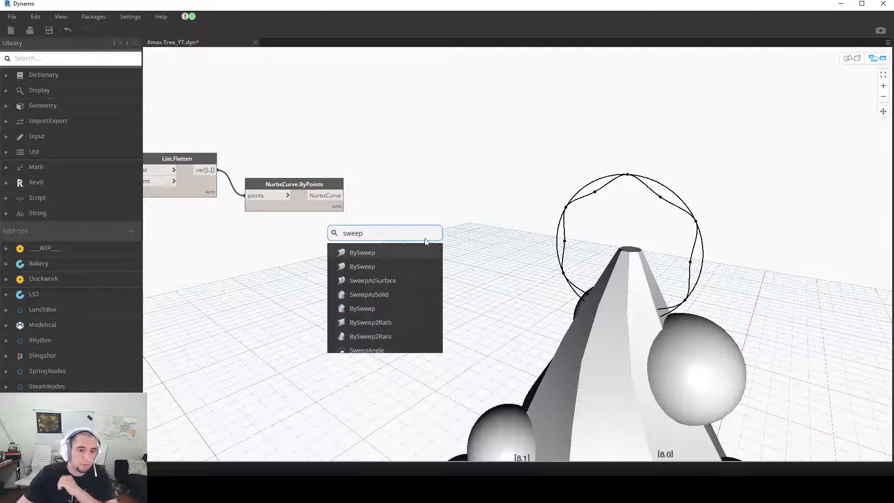
click(377, 294)
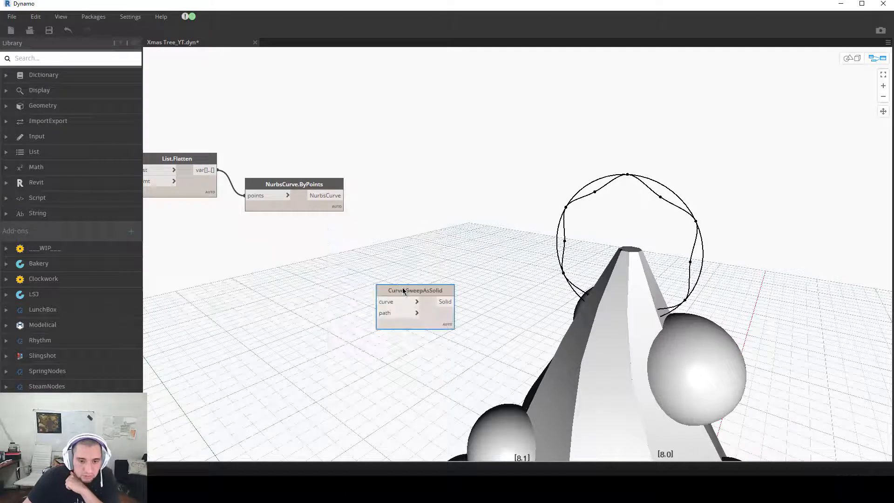
drag(404, 290, 433, 234)
click(344, 195)
click(406, 244)
Step: Switch the geometry preview of the Polygon.RegularPolygon node on and back off to check its outline
scroll(355, 264, down, 4)
middle_drag(355, 264, 625, 216)
scroll(525, 230, down, 1)
scroll(506, 227, up, 3)
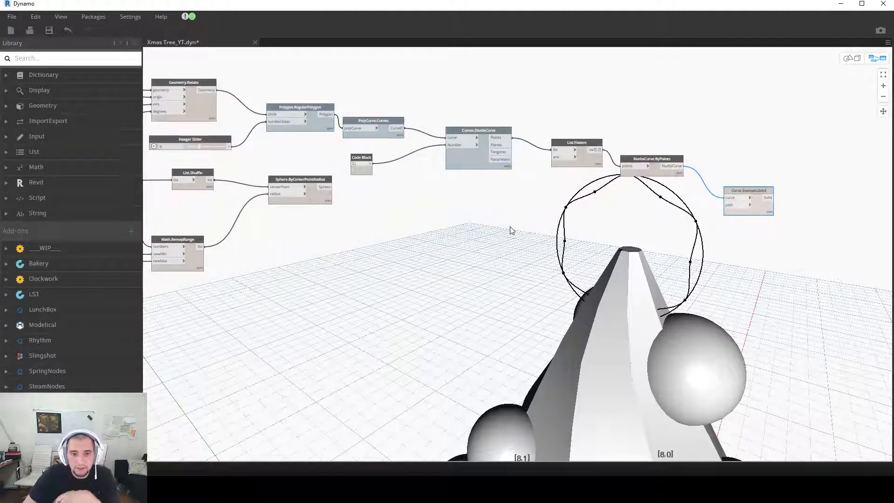
middle_drag(342, 209, 433, 254)
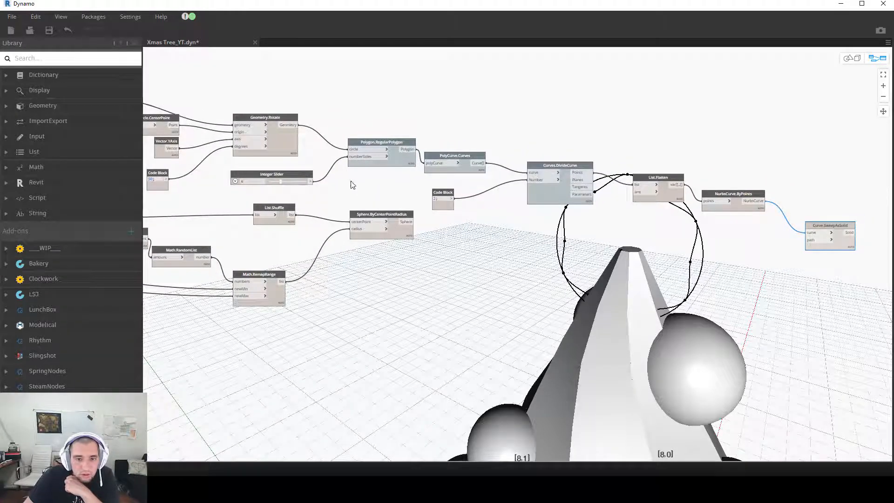
right_click(399, 163)
click(338, 231)
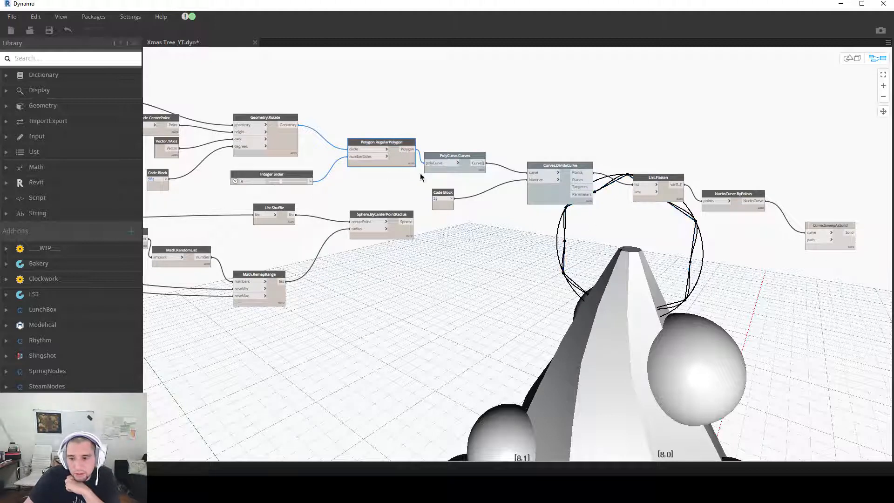
right_click(405, 164)
click(334, 230)
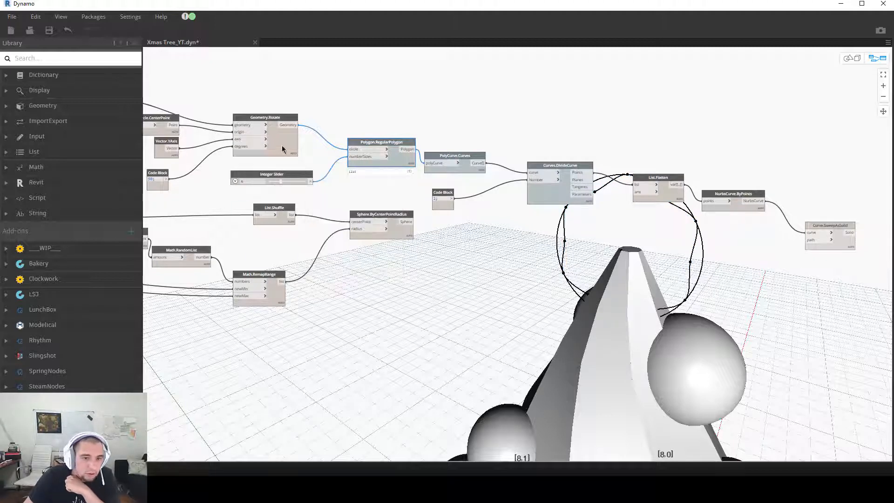
Step: Turn on the geometry preview of the Circle.ByCenterPointRadius node, leaving the node unfrozen
middle_drag(292, 227, 456, 264)
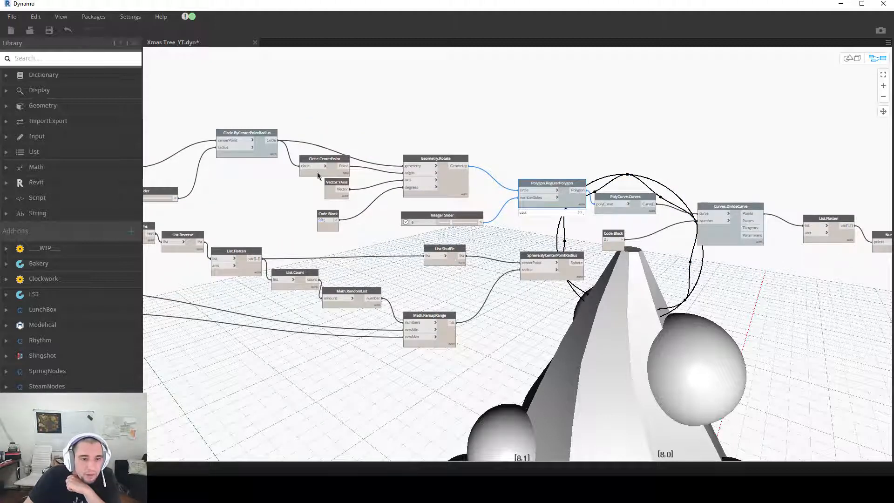
right_click(263, 153)
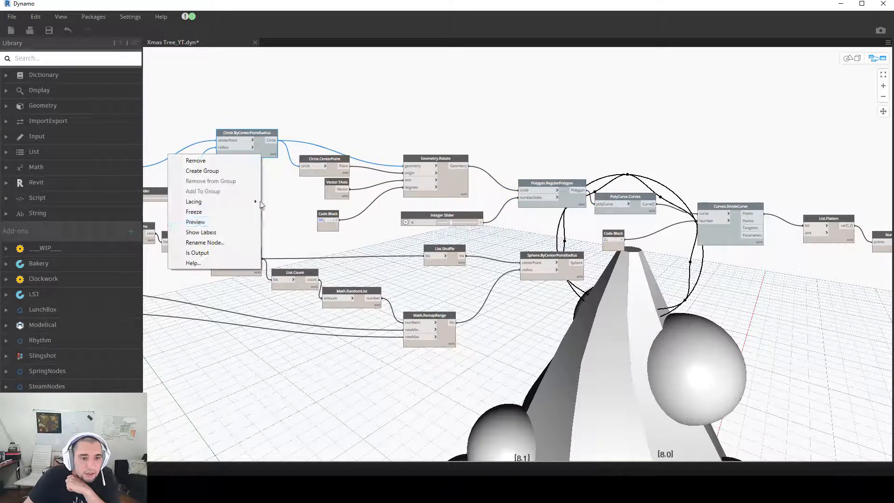
click(220, 210)
right_click(263, 154)
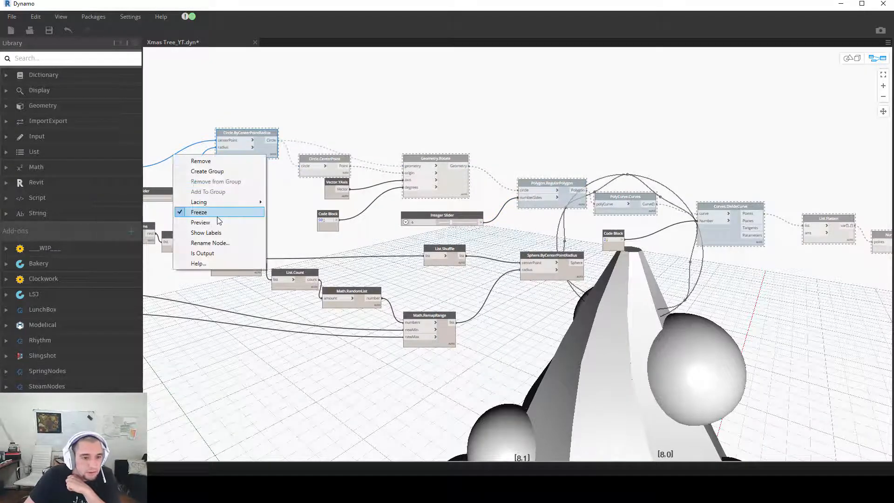
click(194, 212)
right_click(263, 154)
click(207, 223)
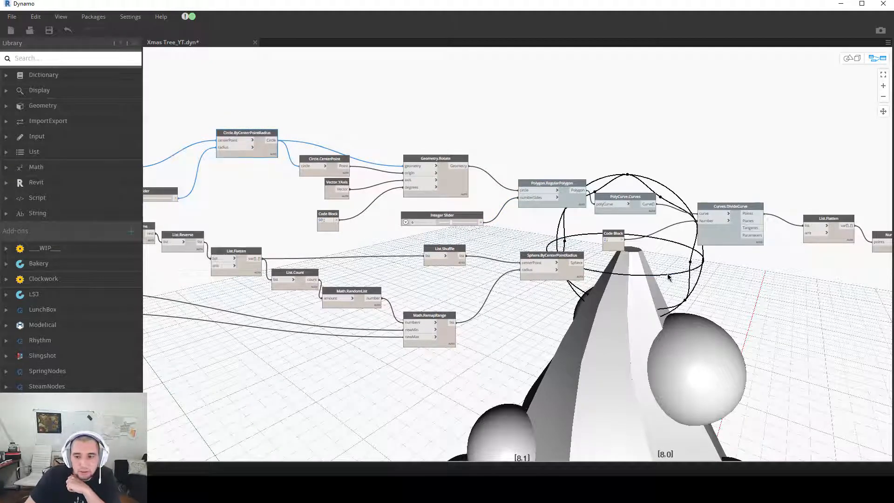
Step: Connect the Circle output of Circle.ByCenterPointRadius to the path input of Curve.SweepAsSolid and reposition the sweep node slightly
click(270, 140)
middle_drag(787, 323, 212, 243)
click(406, 201)
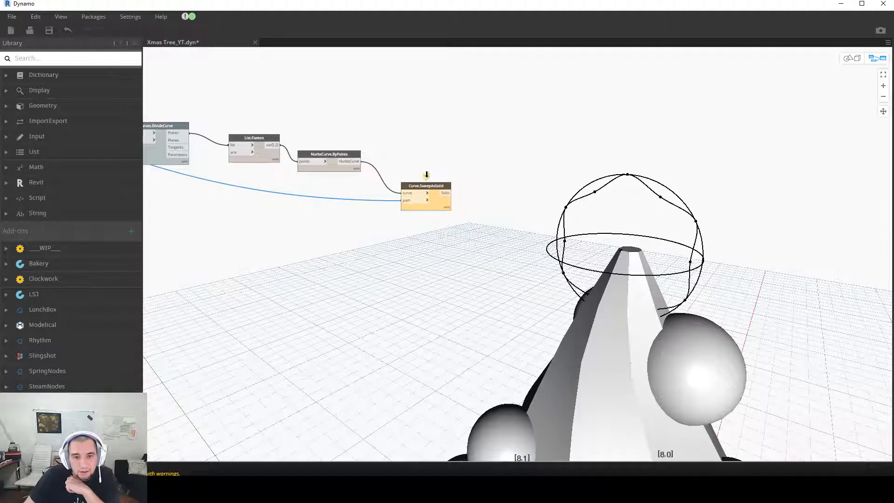
drag(428, 189, 440, 196)
scroll(634, 214, up, 1)
scroll(634, 213, up, 1)
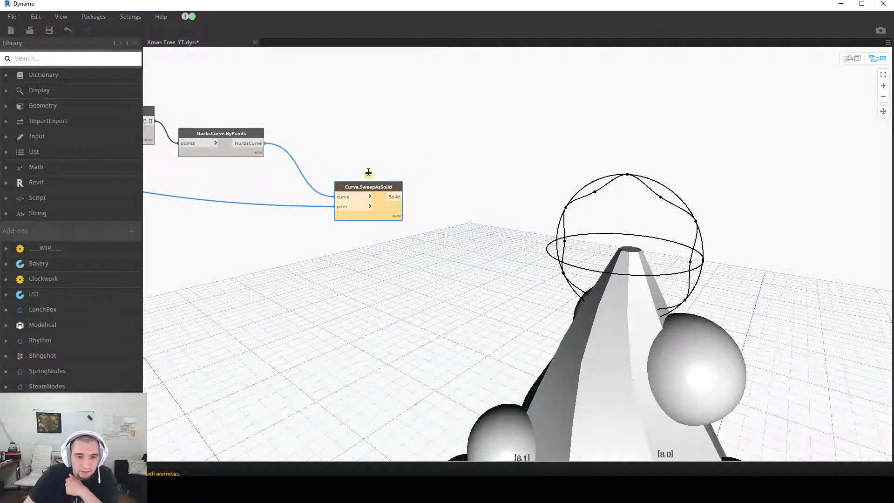
Step: Move the Curve.SweepAsSolid node farther away from NurbsCurve.ByPoints to free space between them
mouse_move(370, 191)
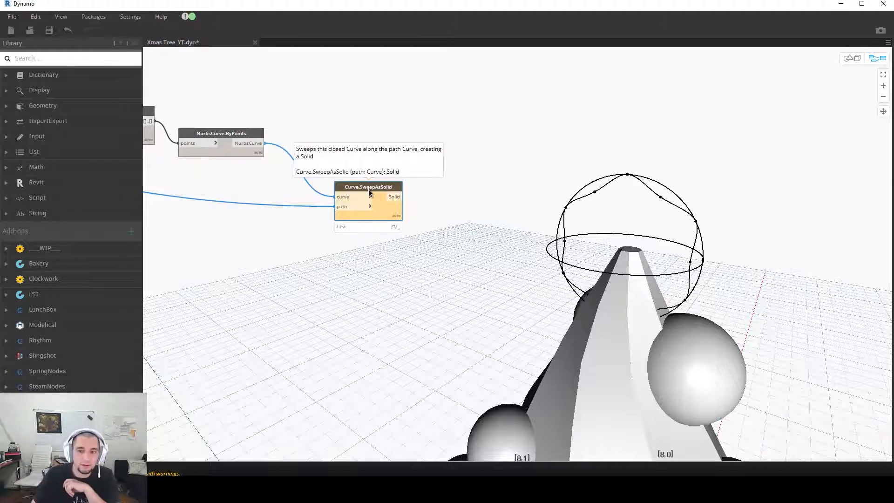
right_click(386, 213)
drag(385, 213, 468, 192)
click(456, 279)
mouse_move(222, 149)
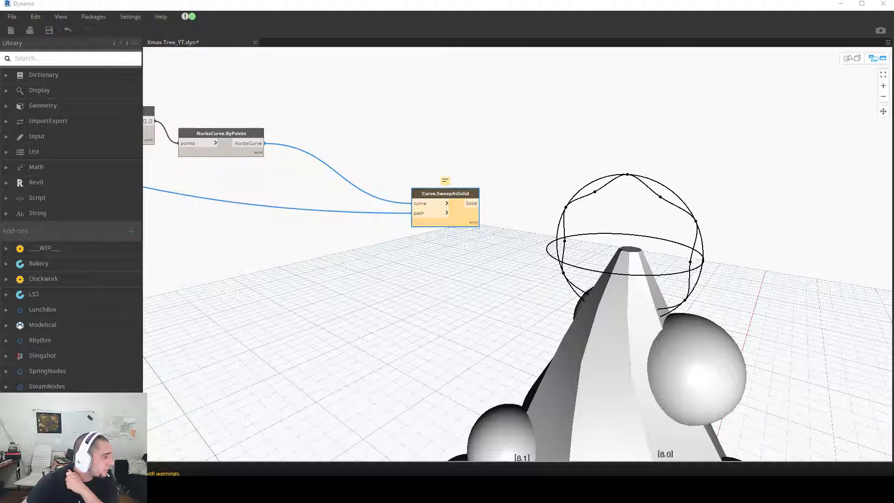
right_click(303, 138)
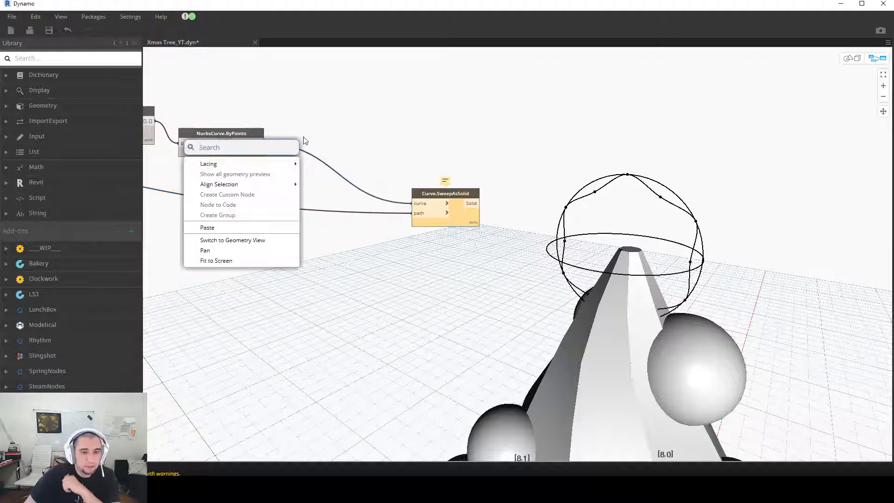
text(curve di)
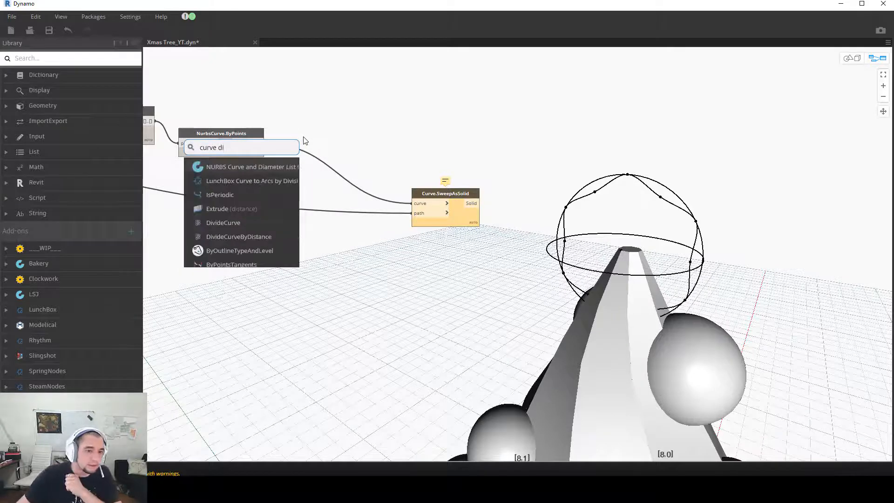
scroll(255, 215, down, 4)
scroll(260, 208, down, 2)
right_click(361, 141)
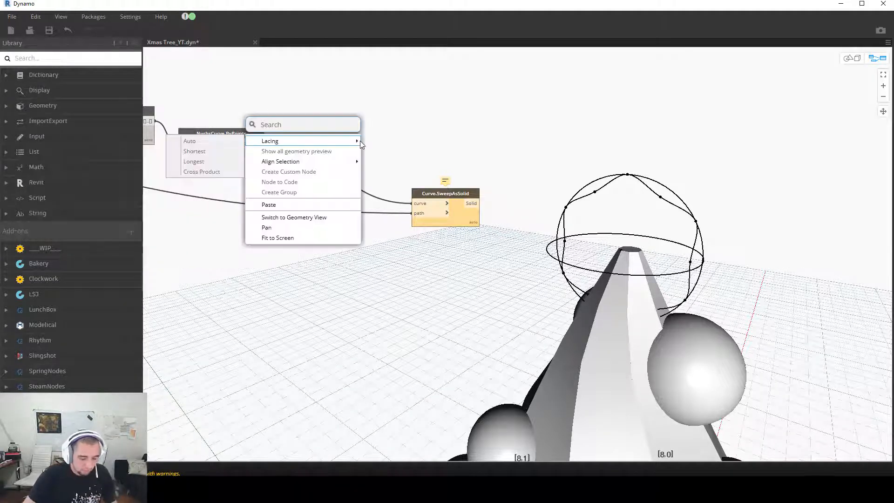
right_click(391, 137)
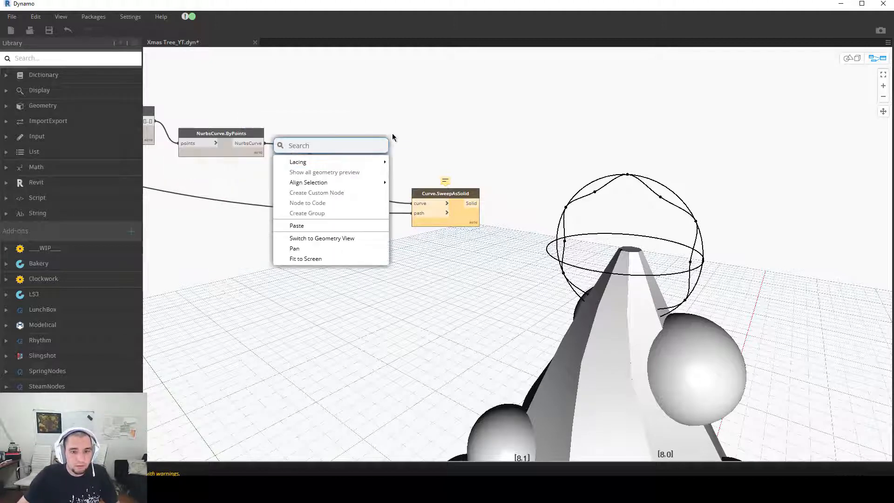
key(g)
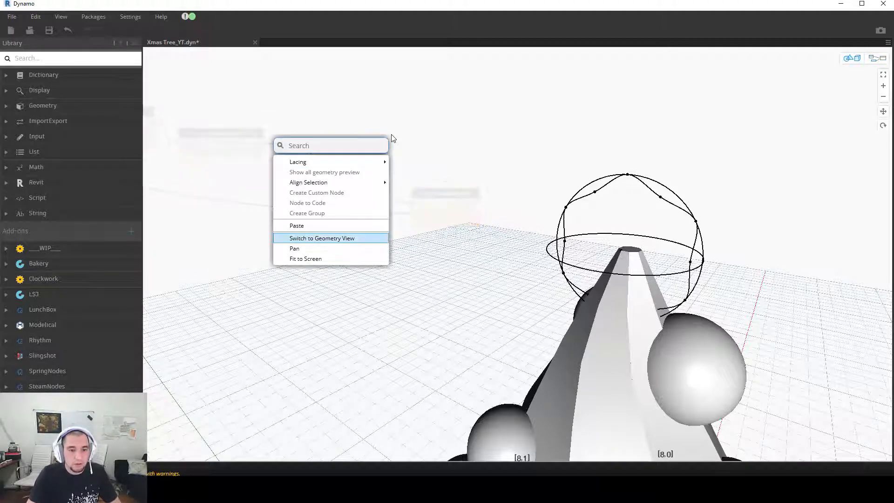
click(382, 120)
right_drag(376, 115, 382, 115)
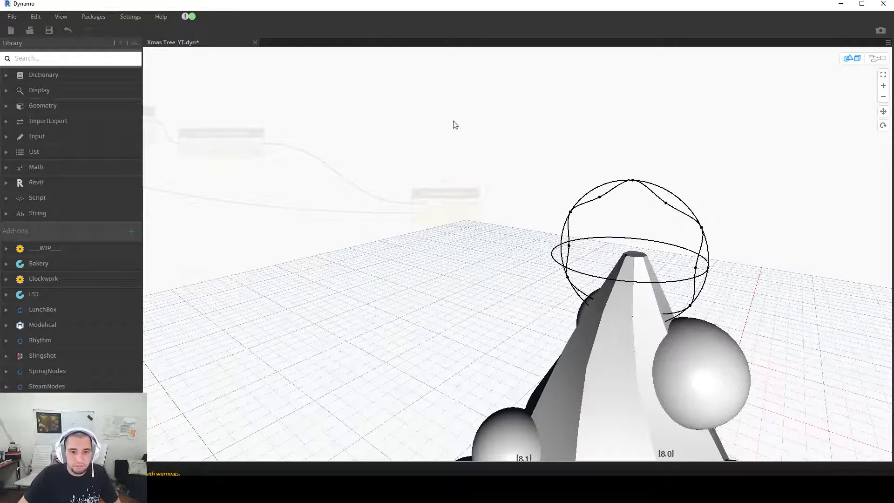
click(878, 58)
Step: Add a Curve.SplitByParameter node beside NurbsCurve.ByPoints and connect the NurbsCurve output to its curve input
right_click(354, 263)
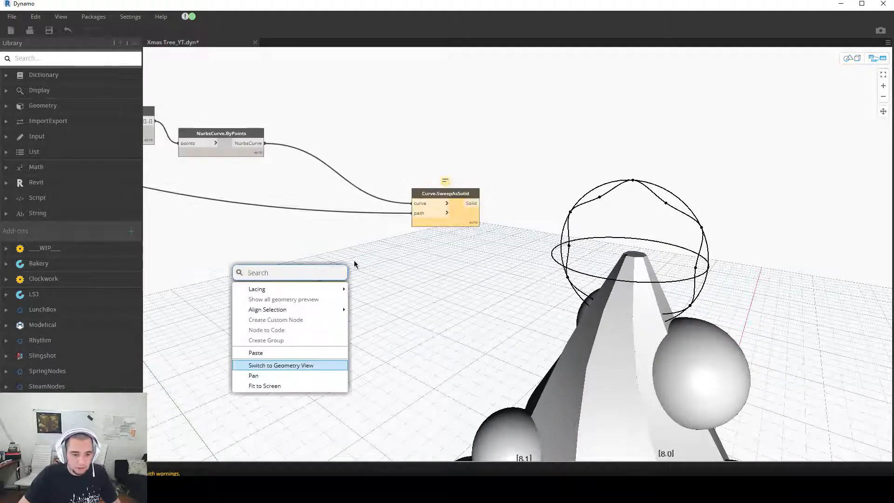
text(divide)
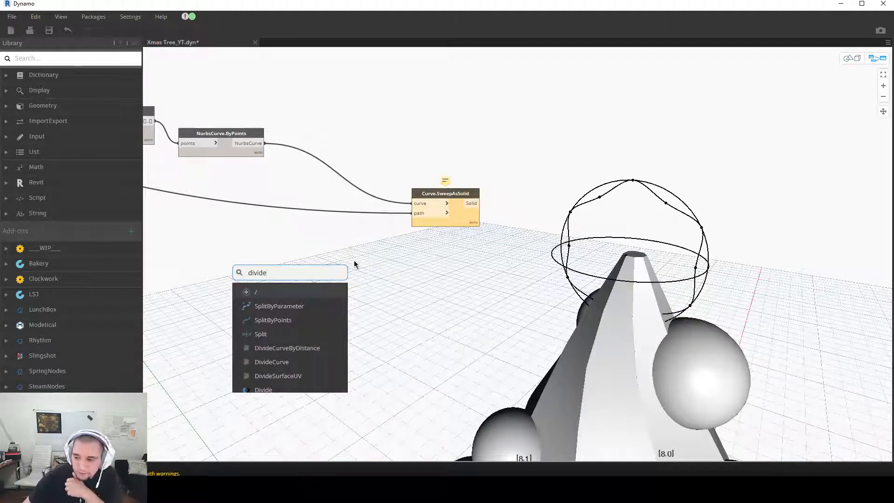
scroll(306, 356, down, 2)
scroll(304, 338, down, 3)
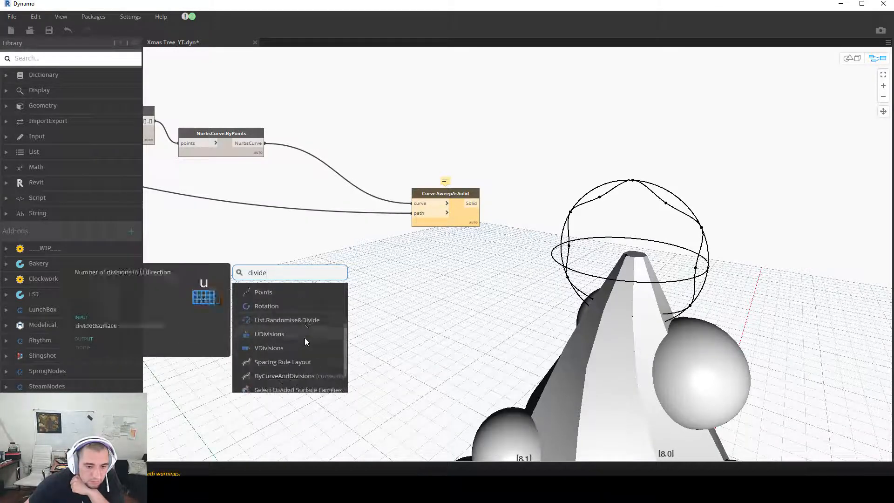
scroll(306, 337, up, 5)
scroll(306, 335, up, 3)
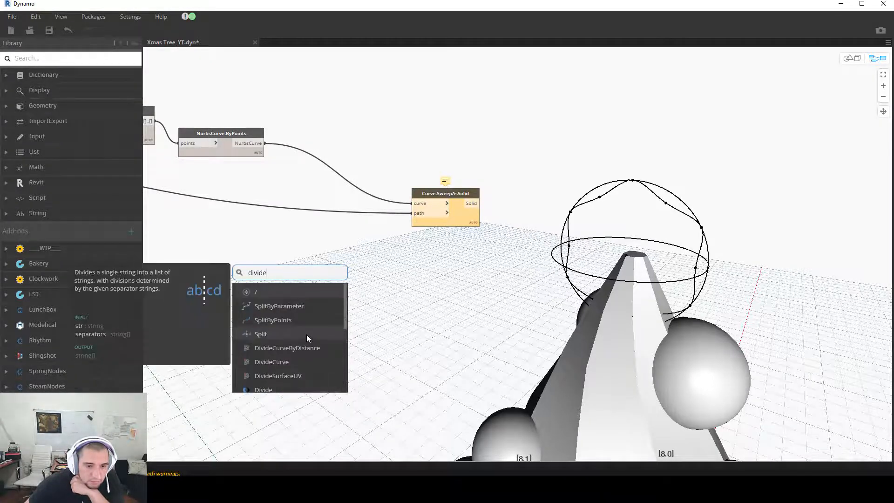
click(272, 308)
drag(341, 317, 353, 161)
drag(258, 146, 285, 168)
middle_drag(276, 191, 403, 228)
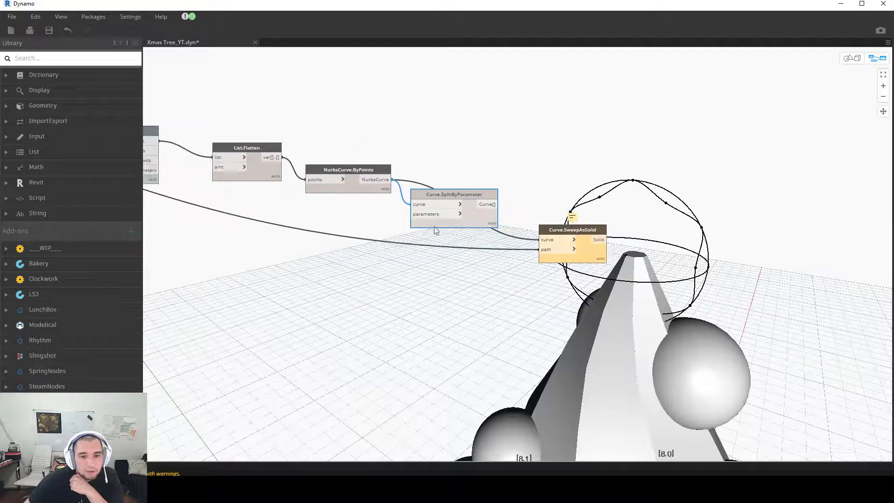
drag(468, 193, 479, 181)
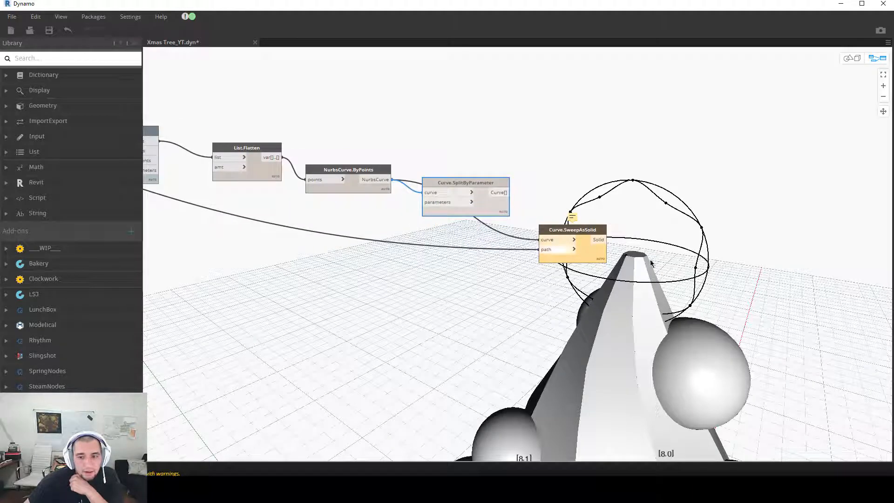
Step: Create a code block containing 0.5 and connect it to the parameters input of Curve.SplitByParameter
double_click(363, 219)
text(0.5)
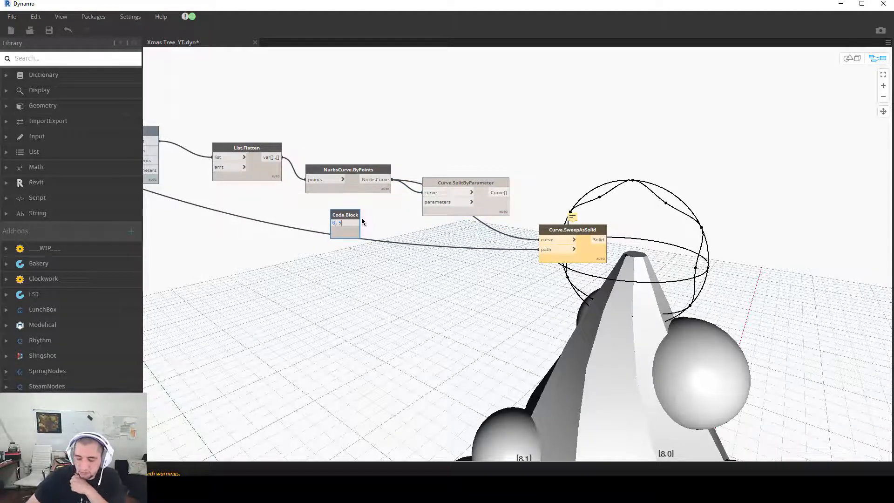
click(469, 144)
click(356, 222)
click(423, 202)
Step: Turn off the geometry previews of the NurbsCurve.ByPoints and List.Flatten nodes
middle_drag(416, 269, 361, 277)
click(440, 195)
click(293, 182)
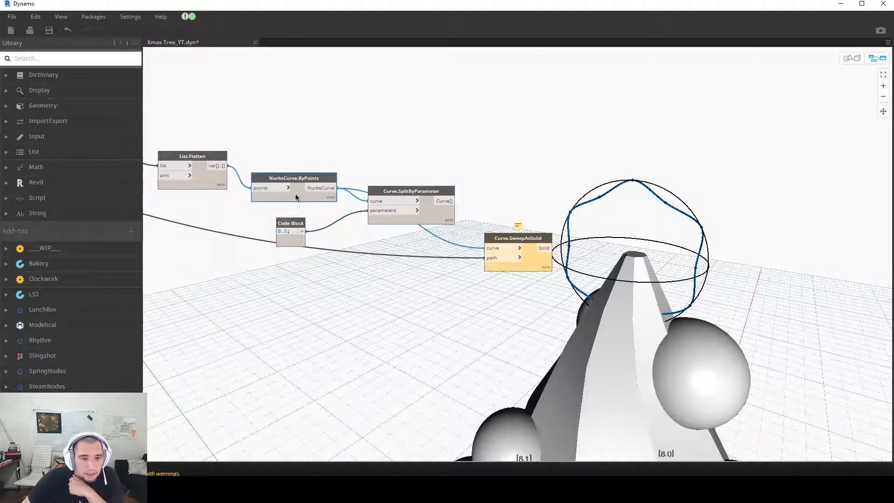
right_click(255, 195)
click(243, 263)
click(217, 185)
right_click(217, 186)
click(221, 273)
Step: Turn off the geometry preview of the upstream node that draws the vertical circle around the star curve
scroll(465, 256, down, 3)
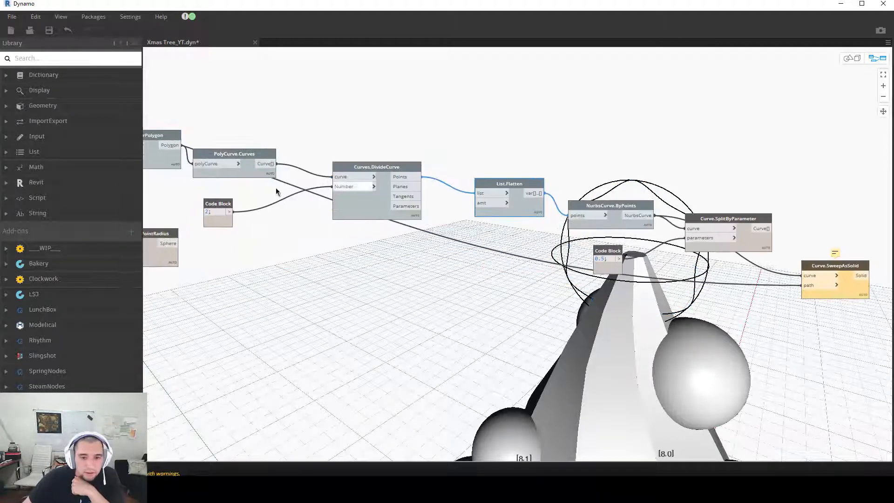
middle_drag(618, 250, 777, 241)
click(289, 156)
right_click(289, 156)
click(274, 228)
Step: Examine the list of split curves output by Curve.SplitByParameter
middle_drag(892, 326, 425, 343)
scroll(323, 268, up, 4)
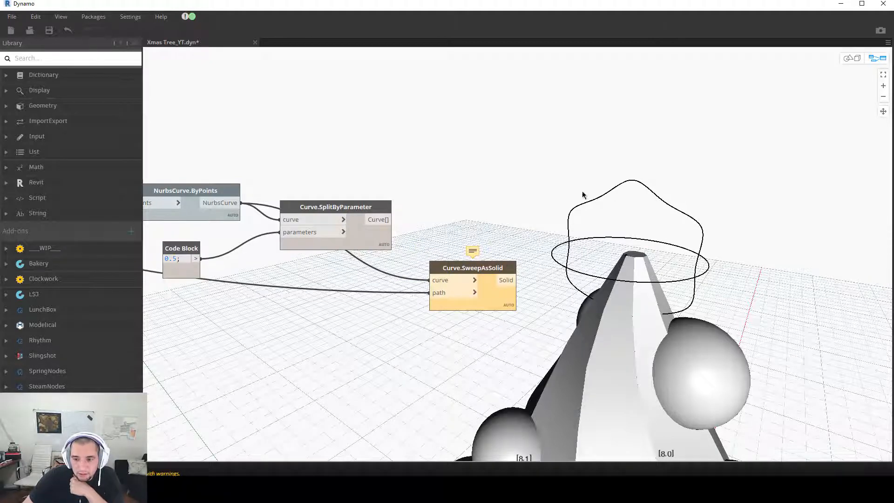
click(374, 248)
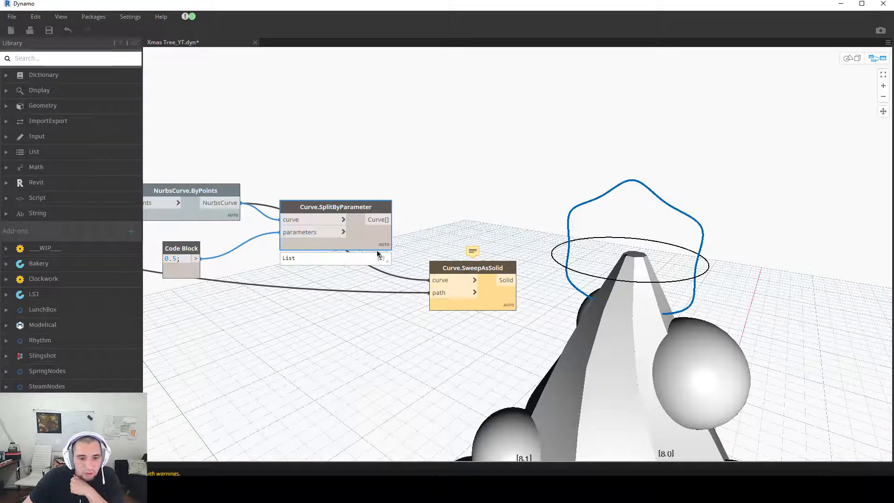
click(311, 265)
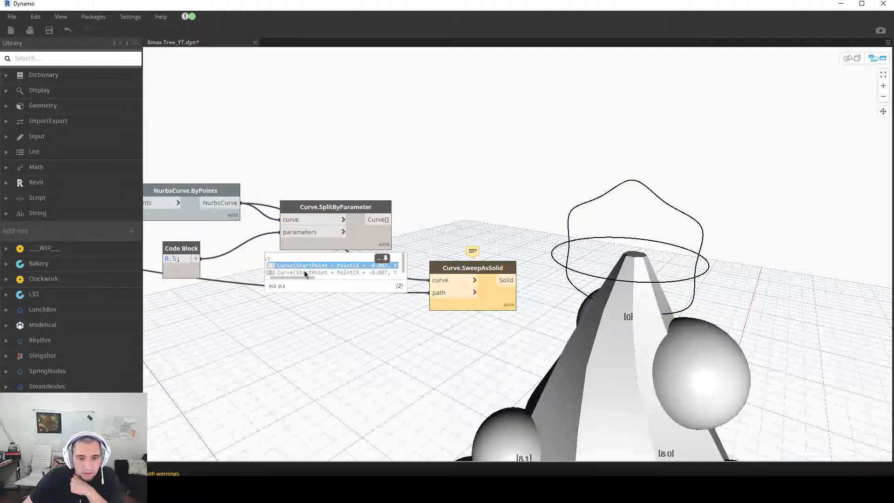
click(303, 271)
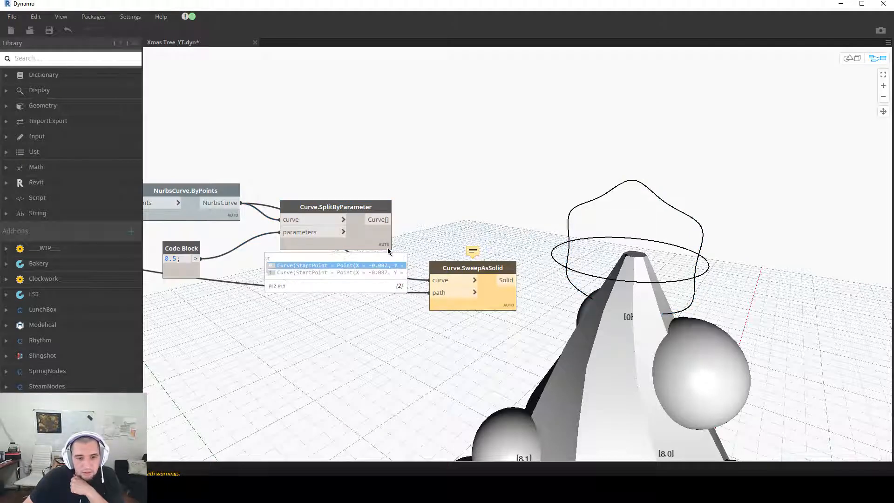
Step: Shift the Curve.SweepAsSolid node slightly away and turn off the geometry preview of Curve.SplitByParameter
drag(492, 273, 528, 284)
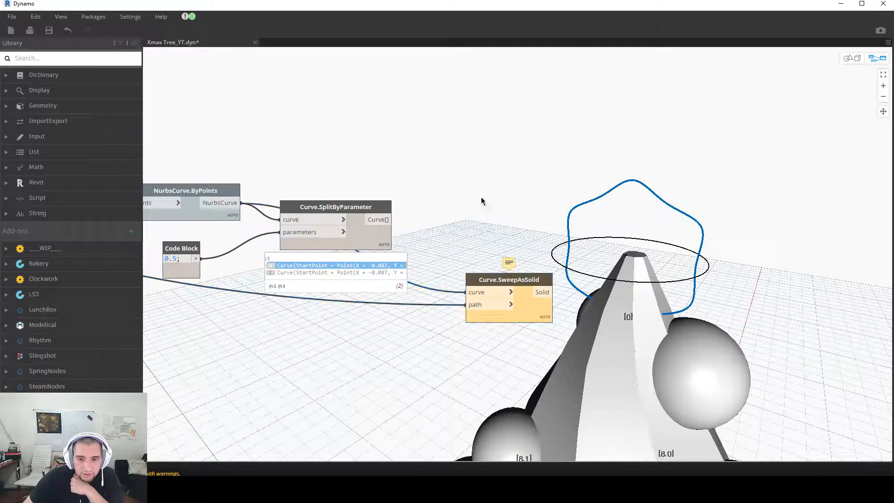
right_click(482, 197)
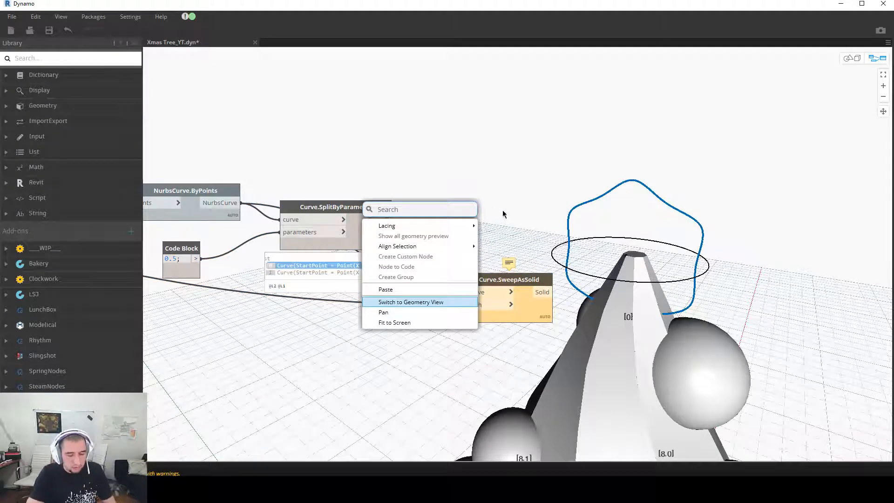
click(453, 178)
click(352, 240)
right_click(352, 240)
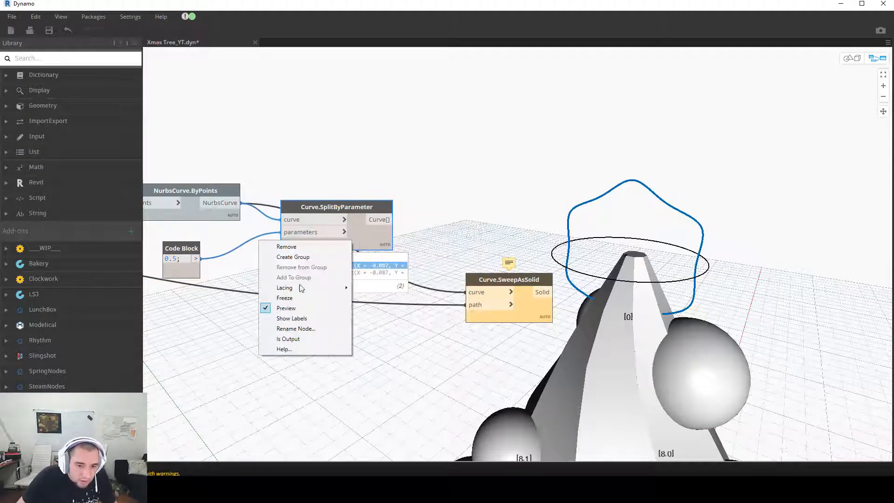
click(286, 308)
right_click(471, 203)
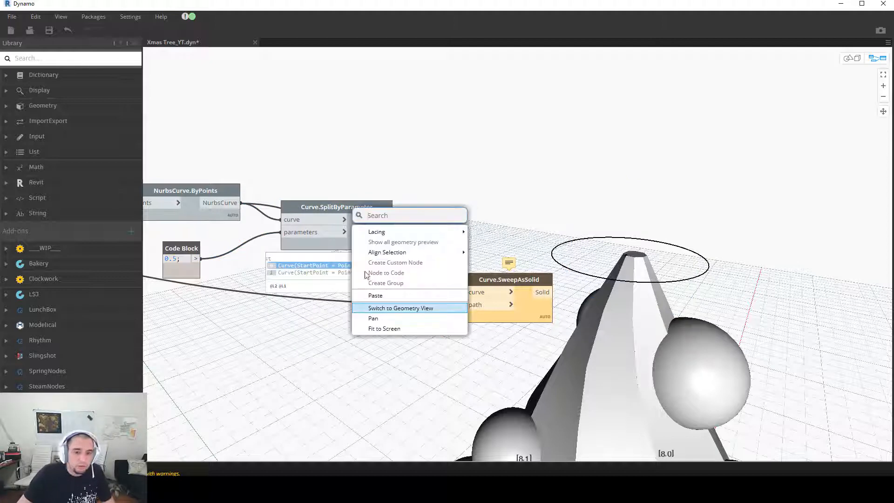
click(316, 248)
click(383, 257)
Step: Add a List.Deconstruct node fed by the Curve[] output of Curve.SplitByParameter, and reposition the sweep node to make room
right_click(477, 193)
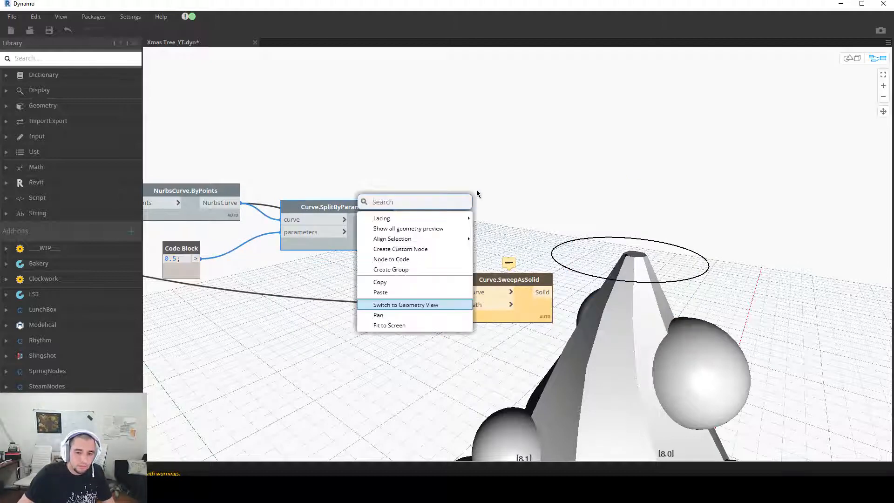
text(deconst)
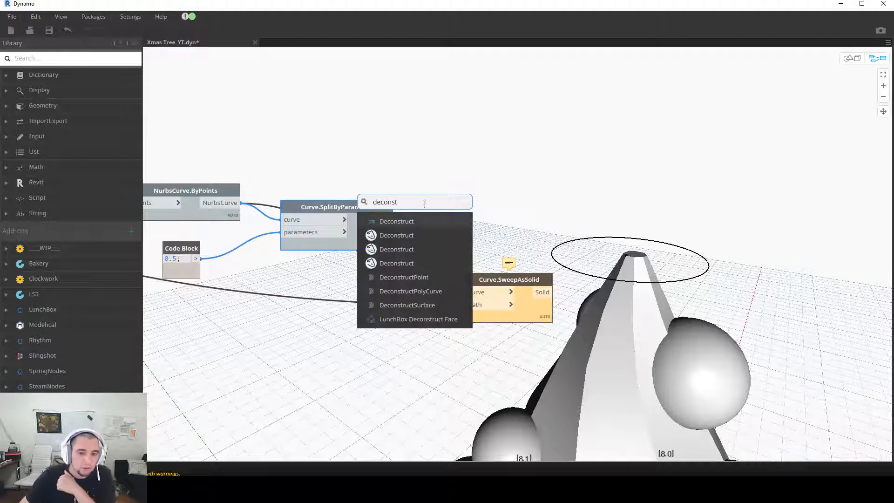
key(Return)
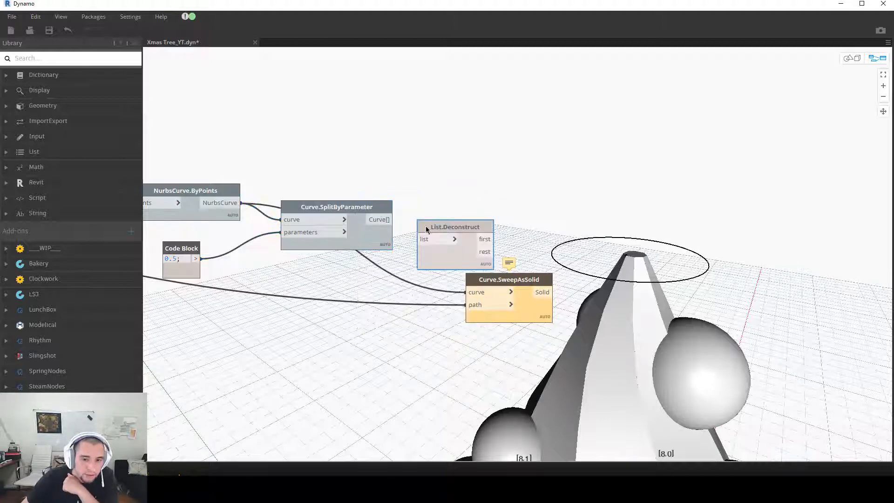
drag(386, 219, 423, 216)
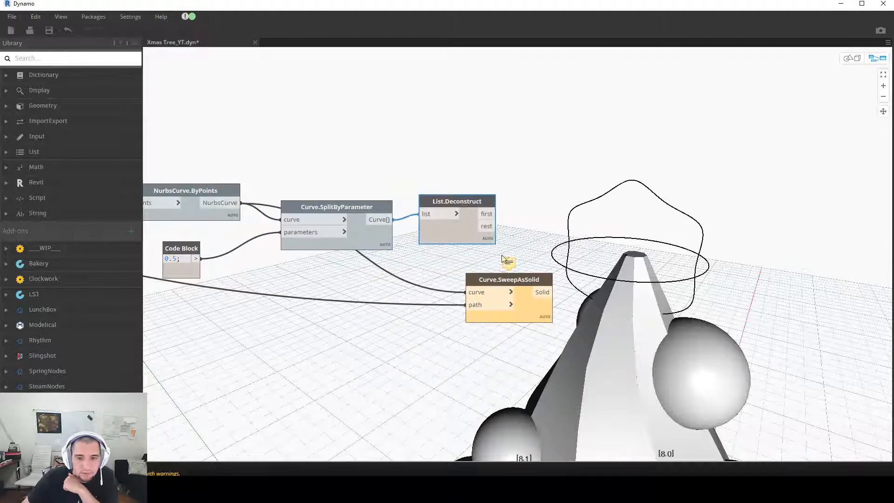
middle_drag(524, 267, 350, 259)
drag(357, 273, 480, 285)
Step: Turn off the geometry preview of the List.Deconstruct node
click(298, 229)
right_click(198, 224)
click(236, 287)
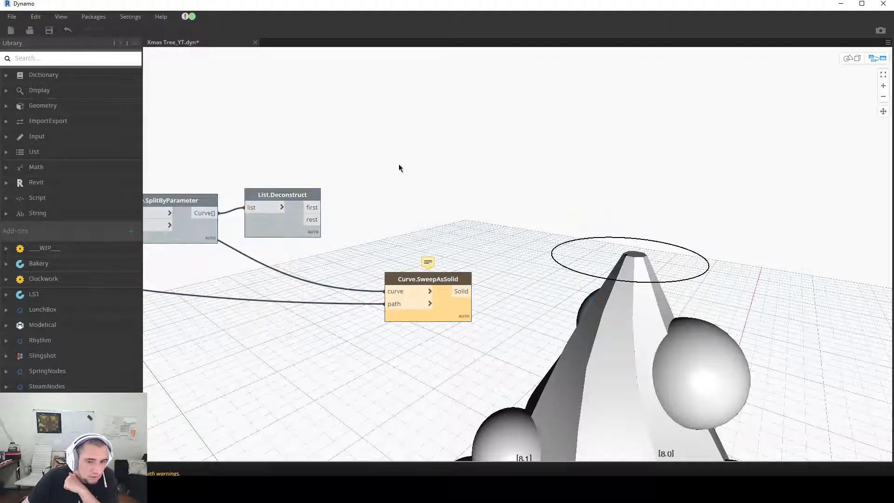
Step: Add a List.GetItemAtIndex node and connect the first output of List.Deconstruct to its list input
right_click(405, 174)
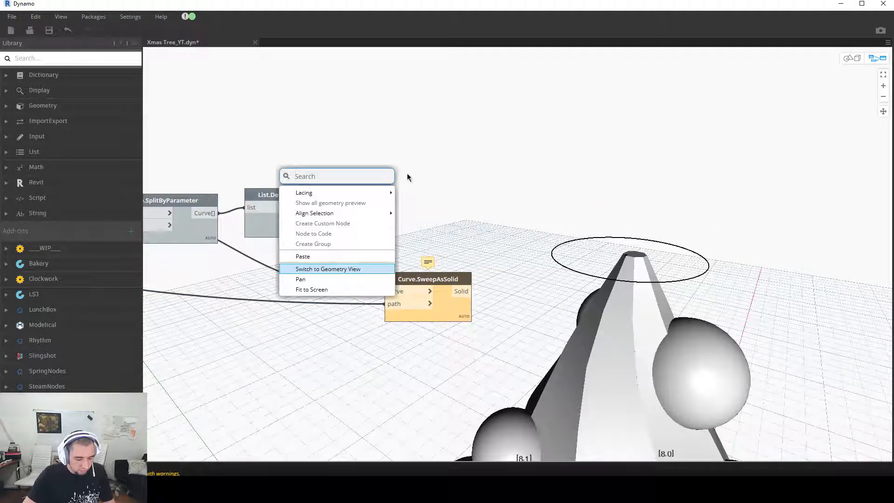
text(get)
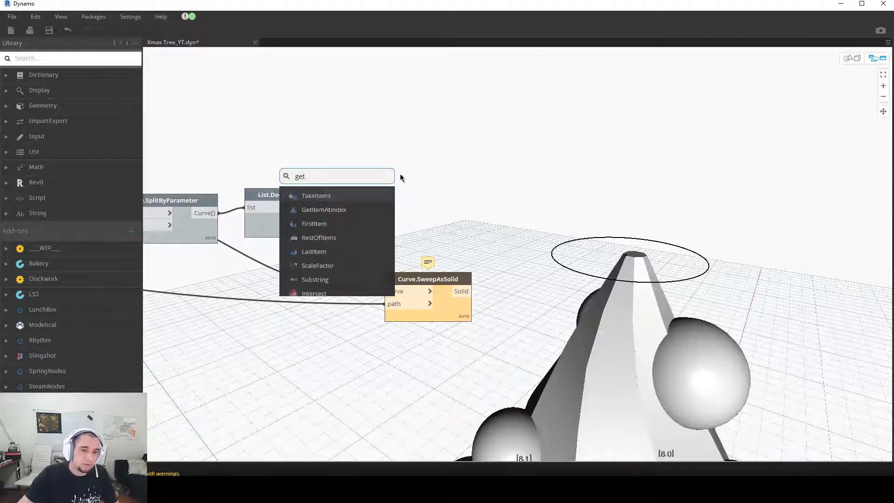
click(324, 210)
drag(376, 224, 428, 198)
drag(315, 207, 457, 159)
Step: Create a code block containing 0 and place it just below the List.Deconstruct node
double_click(368, 227)
text(0;)
click(379, 235)
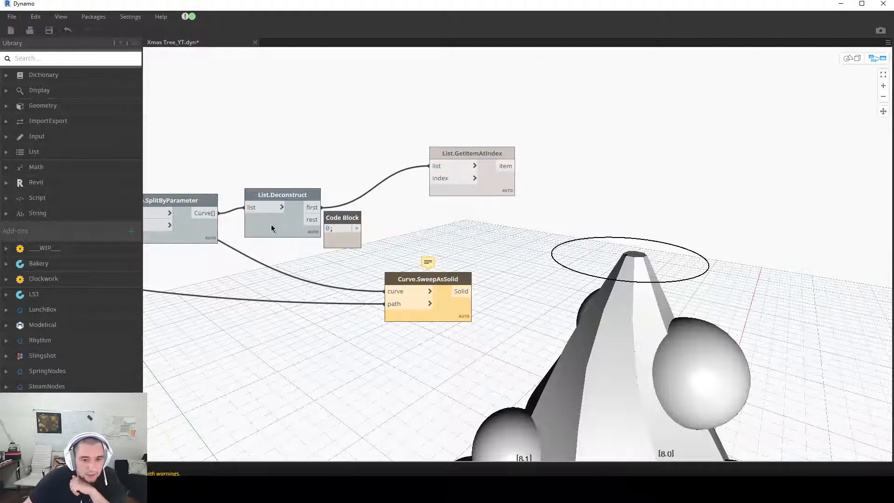
click(211, 252)
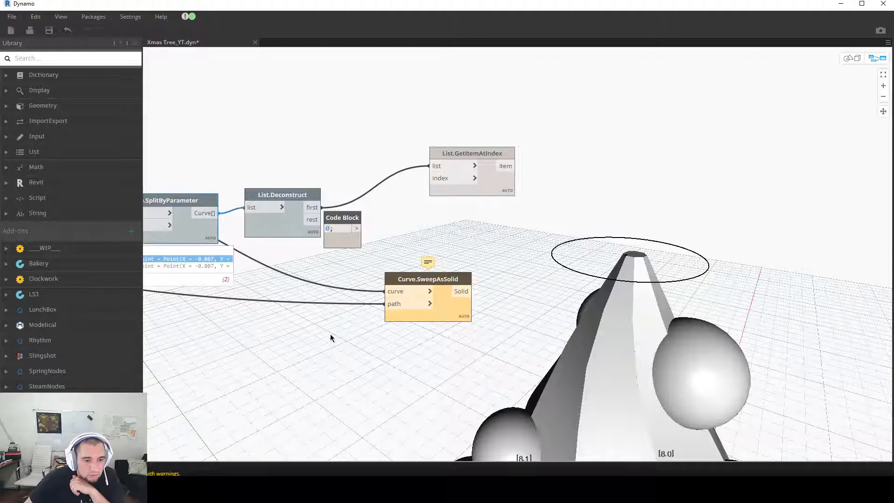
middle_drag(314, 332, 395, 334)
click(461, 227)
drag(426, 219, 415, 245)
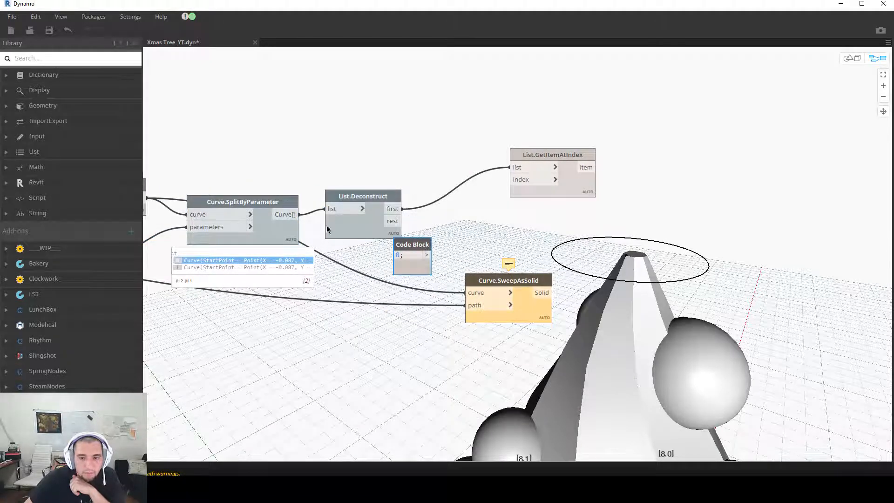
Step: Feed the Curve[] output of Curve.SplitByParameter into the list input of List.GetItemAtIndex and the code block 0 into its index input
drag(296, 215, 395, 100)
click(509, 168)
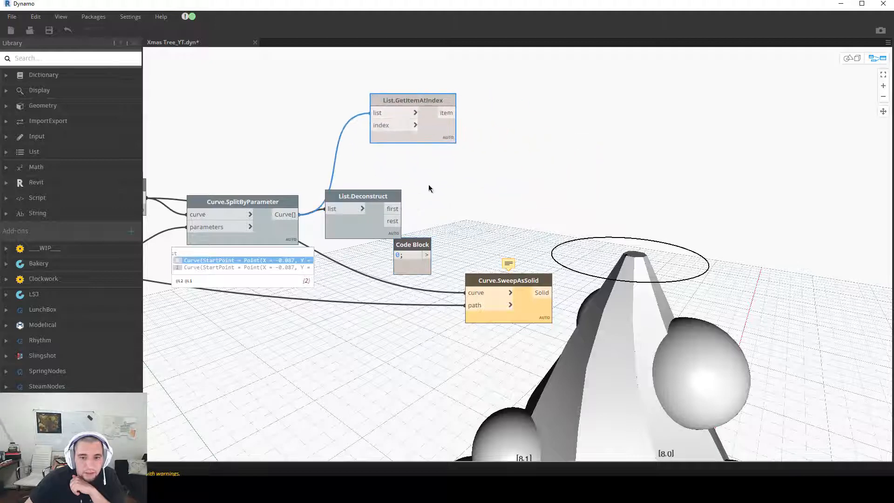
drag(423, 259, 326, 148)
click(328, 144)
click(371, 124)
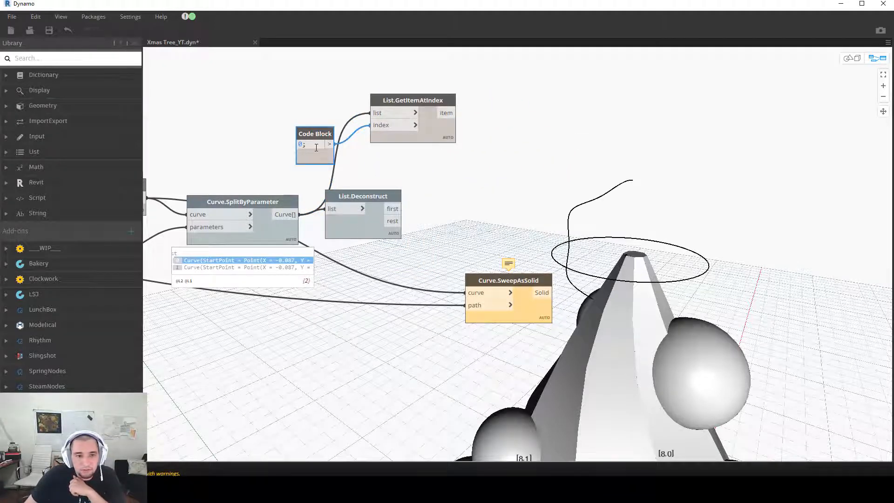
Step: Set the index code block to 1 to preview the other half of the split star curve
double_click(301, 145)
text(1)
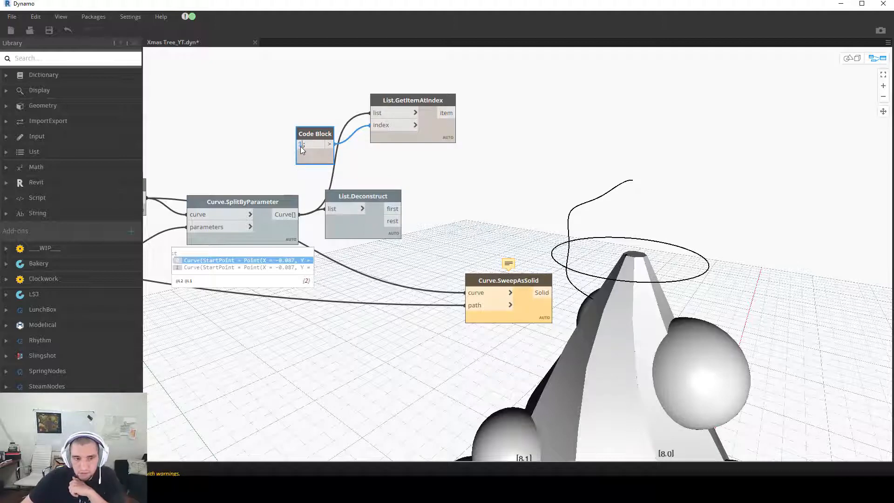
click(642, 241)
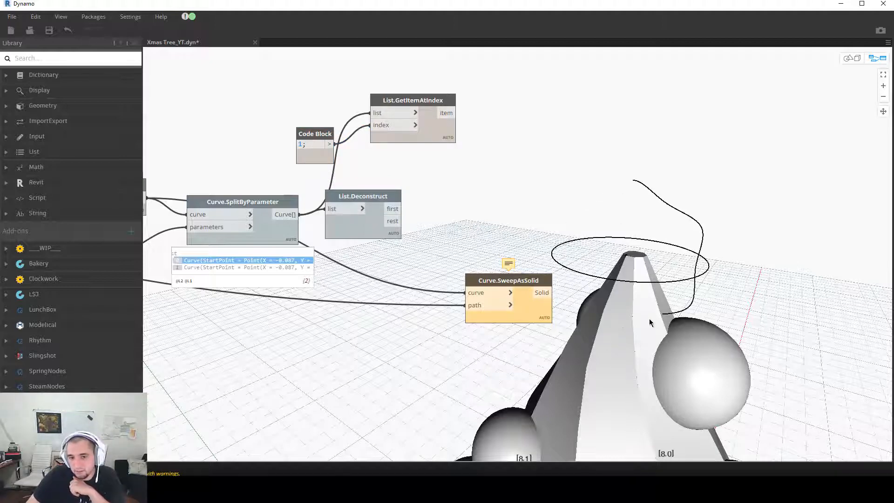
Step: Delete List.GetItemAtIndex and its index code block, and connect the first output of List.Deconstruct to the curve input of Curve.SweepAsSolid
click(322, 138)
key(Delete)
click(427, 139)
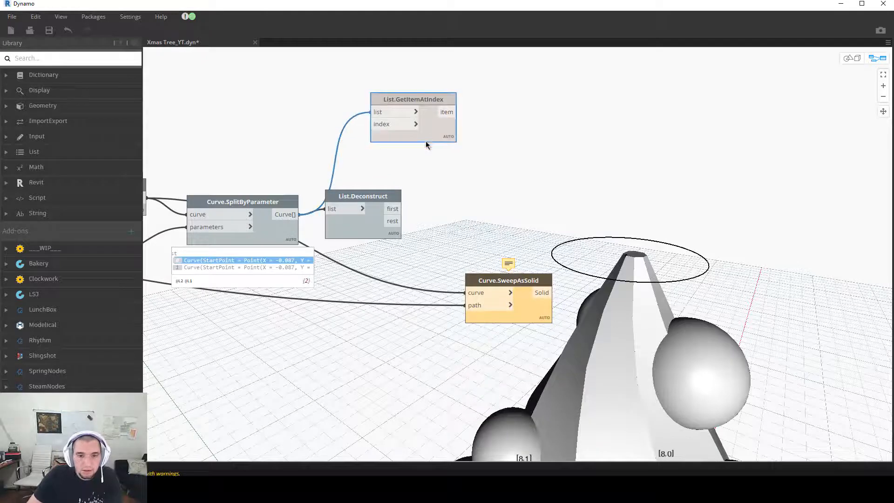
key(Delete)
click(392, 209)
click(472, 298)
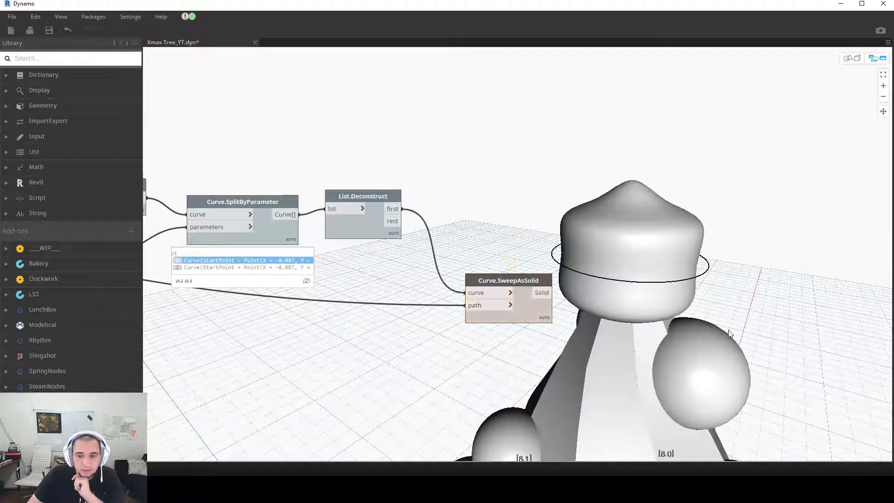
Step: Examine the swept topper and the whole decorated tree in the 3D geometry preview
scroll(751, 298, down, 3)
click(417, 246)
middle_drag(463, 312, 255, 280)
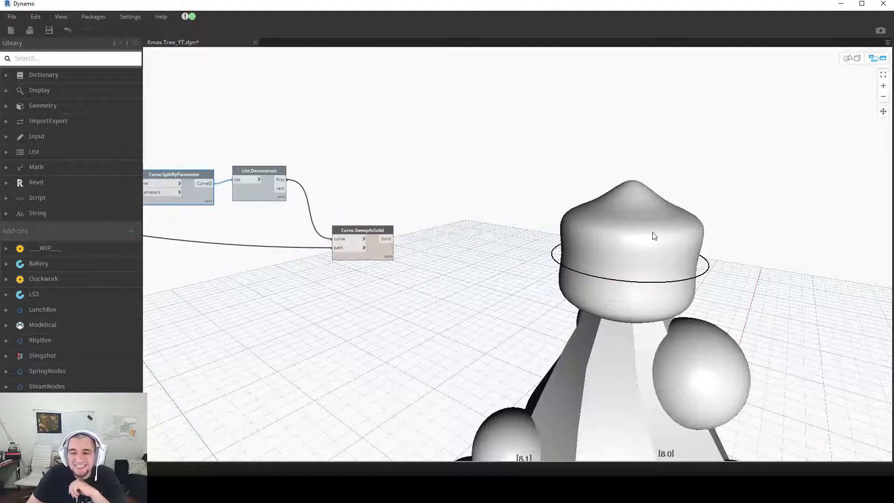
scroll(565, 256, down, 7)
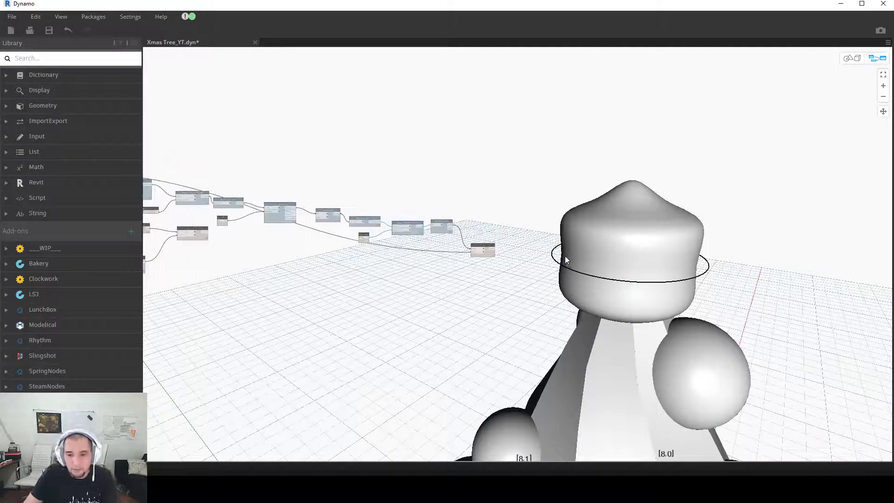
scroll(565, 256, up, 5)
key(ctrl+b)
scroll(738, 249, down, 10)
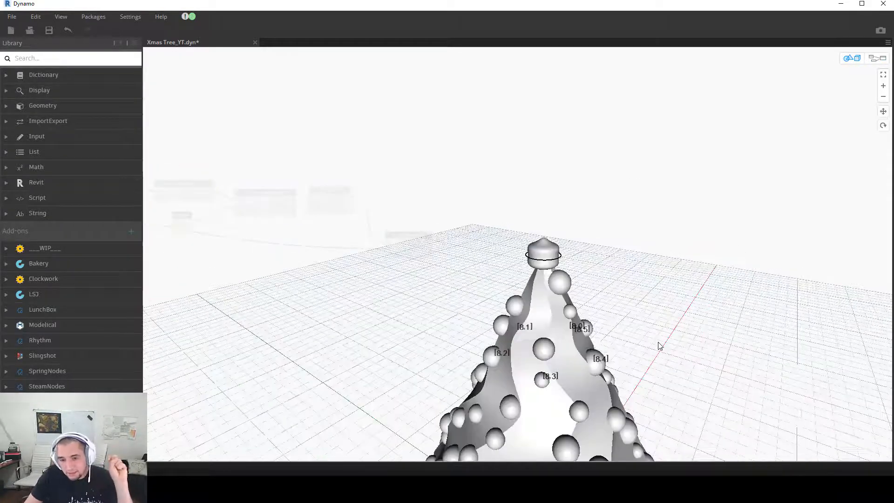
right_drag(681, 244, 589, 259)
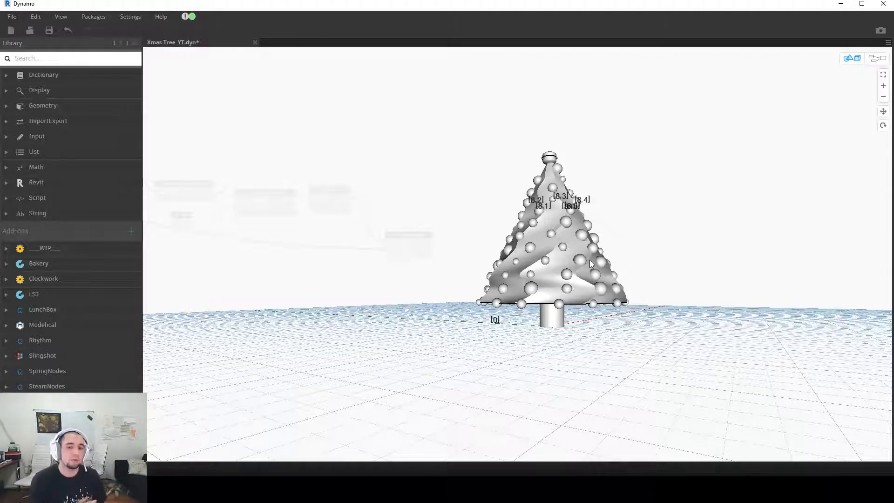
click(877, 57)
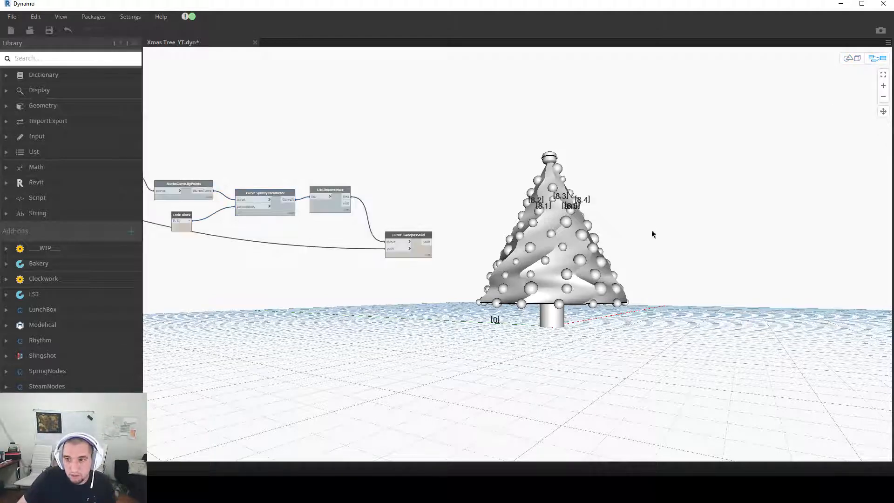
middle_drag(364, 303, 379, 311)
click(852, 57)
scroll(571, 250, up, 5)
middle_drag(592, 275, 602, 285)
click(877, 58)
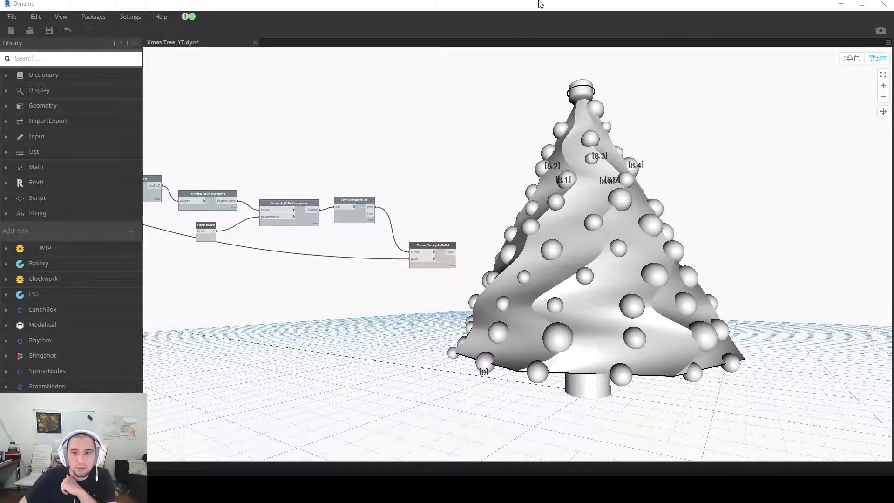
Step: Switch to Revit, open the default 3D view, and return to Dynamo at full window size
drag(817, 5, 0, 2)
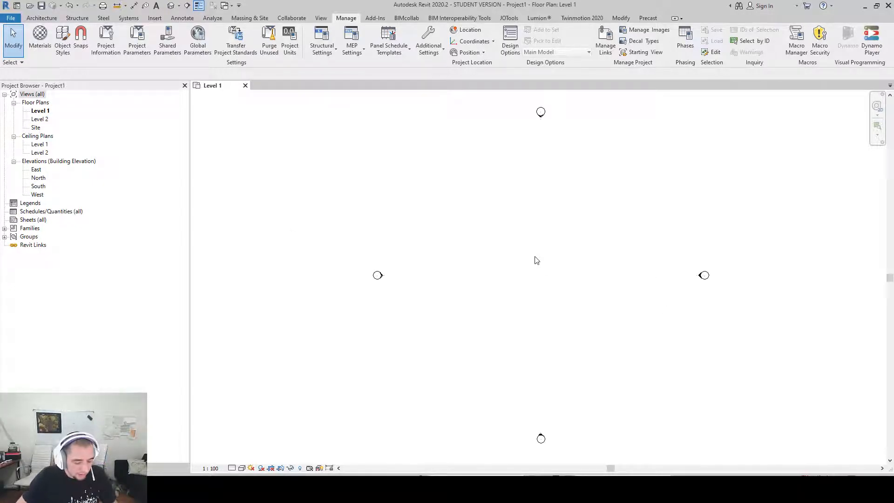
click(509, 281)
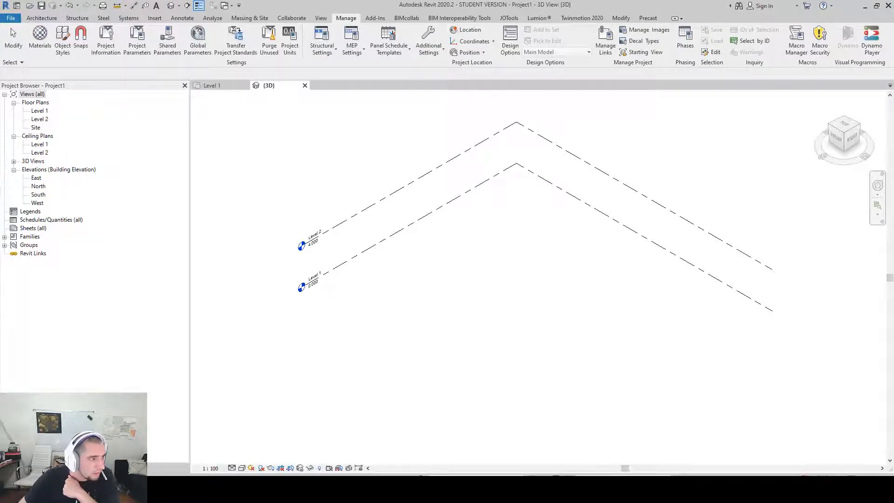
scroll(479, 299, down, 1)
drag(372, 143, 613, 415)
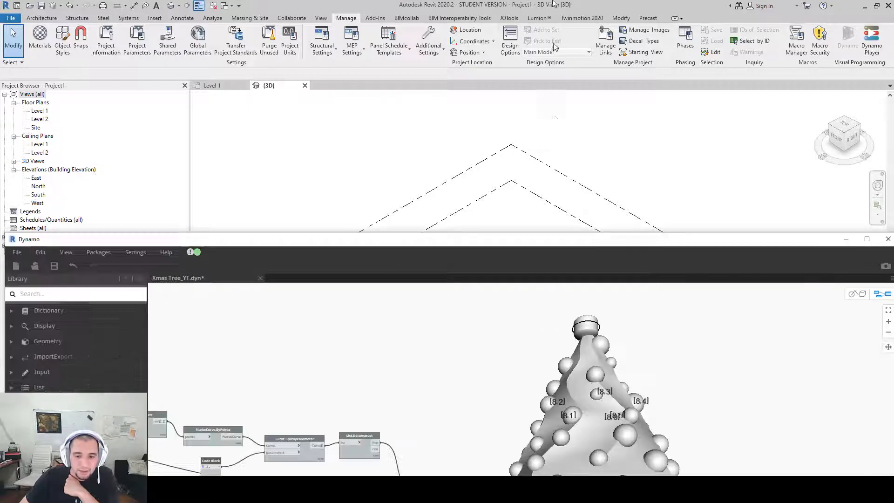
double_click(538, 381)
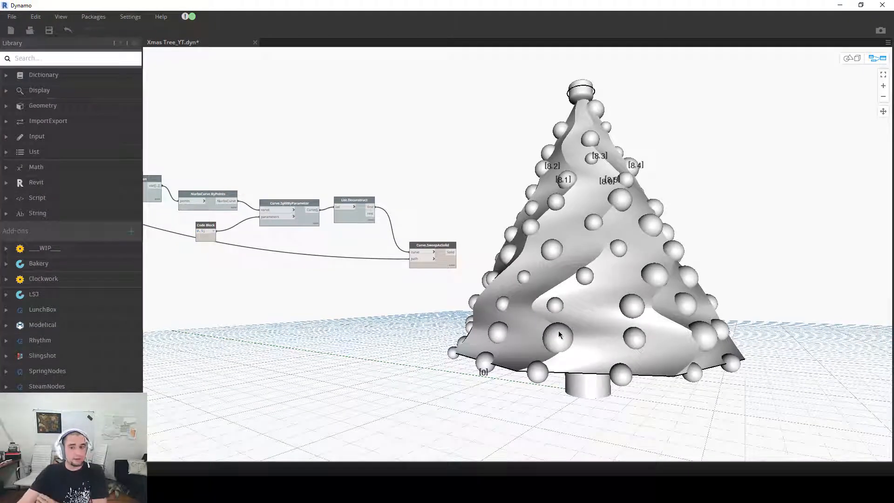
Step: Examine the node graph to identify which nodes generate the topper, the sphere ornaments and the other tree parts
scroll(442, 331, up, 2)
scroll(437, 327, down, 2)
middle_drag(445, 300, 716, 219)
scroll(527, 286, down, 4)
scroll(579, 267, up, 4)
drag(656, 185, 676, 194)
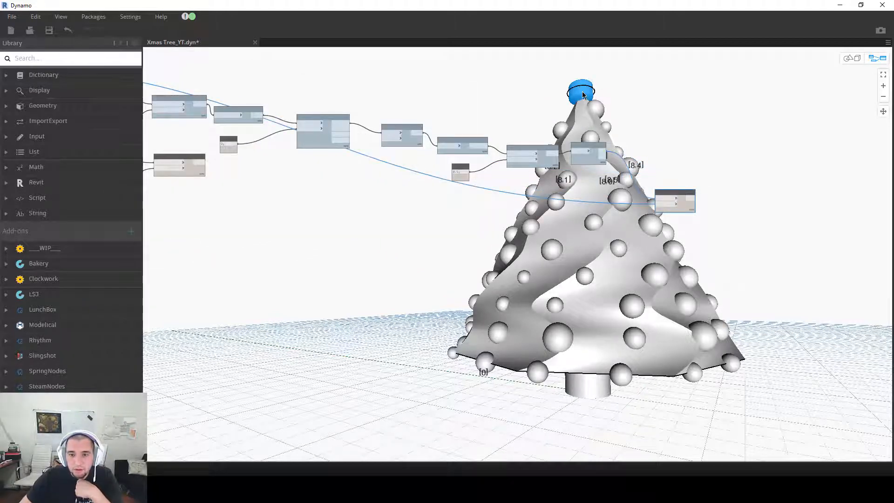
scroll(359, 226, up, 3)
click(354, 176)
drag(354, 176, 390, 242)
scroll(395, 252, down, 6)
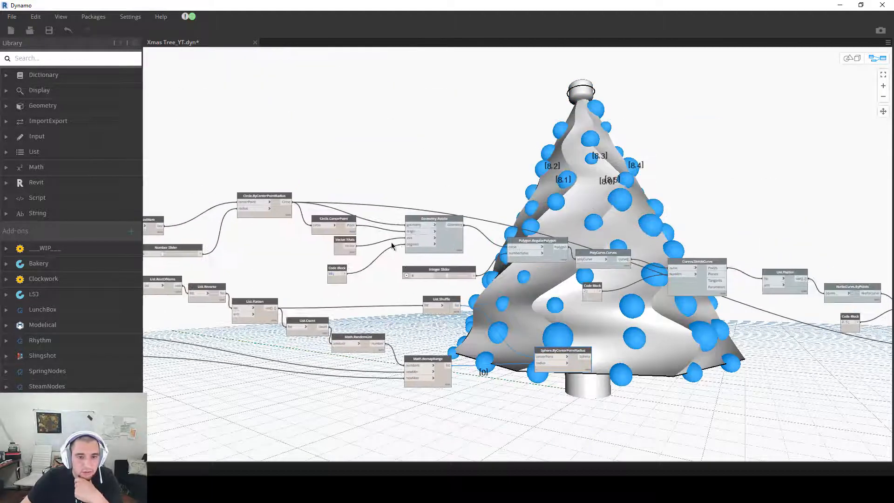
middle_drag(401, 217, 463, 242)
drag(205, 137, 343, 202)
click(333, 168)
click(322, 172)
drag(333, 168, 525, 172)
click(421, 359)
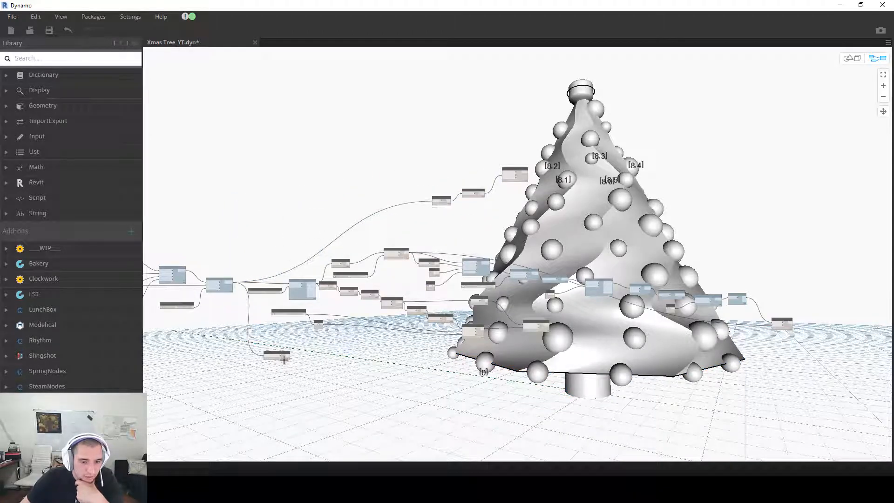
Step: Locate the Solid.ByLoft node that generates the tree body and add an ImportInstance.ByGeometry node beside it
scroll(324, 337, up, 5)
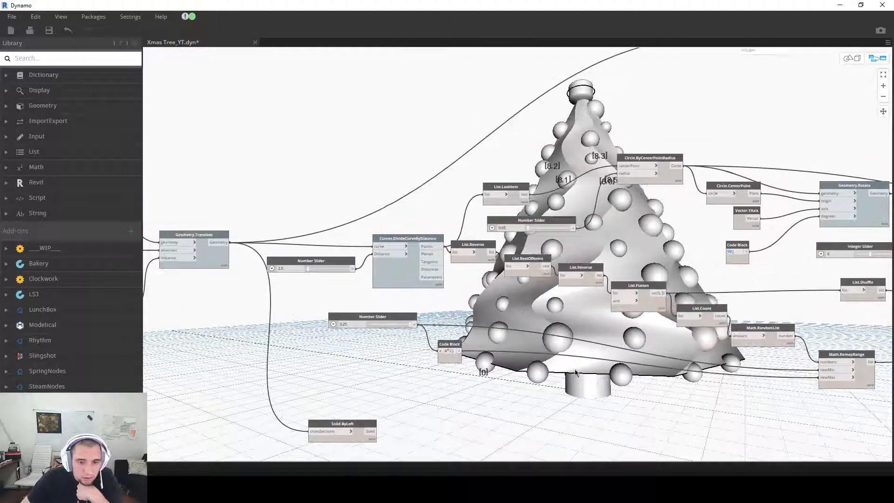
middle_drag(490, 359, 489, 358)
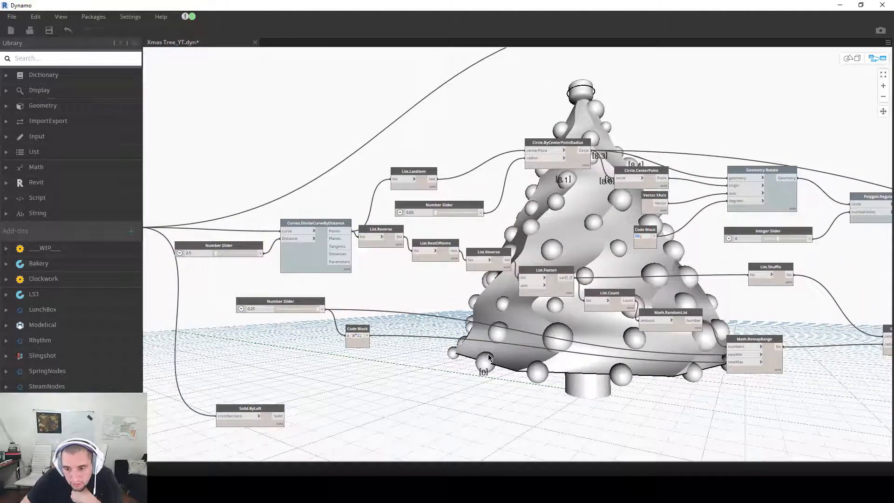
middle_drag(149, 324, 536, 203)
middle_drag(637, 319, 556, 318)
click(590, 316)
scroll(647, 382, down, 3)
middle_drag(525, 350, 290, 319)
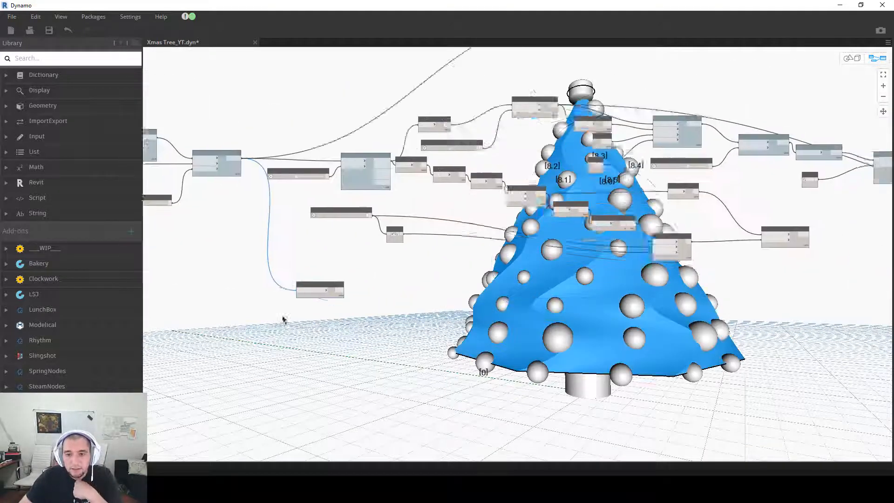
right_click(353, 292)
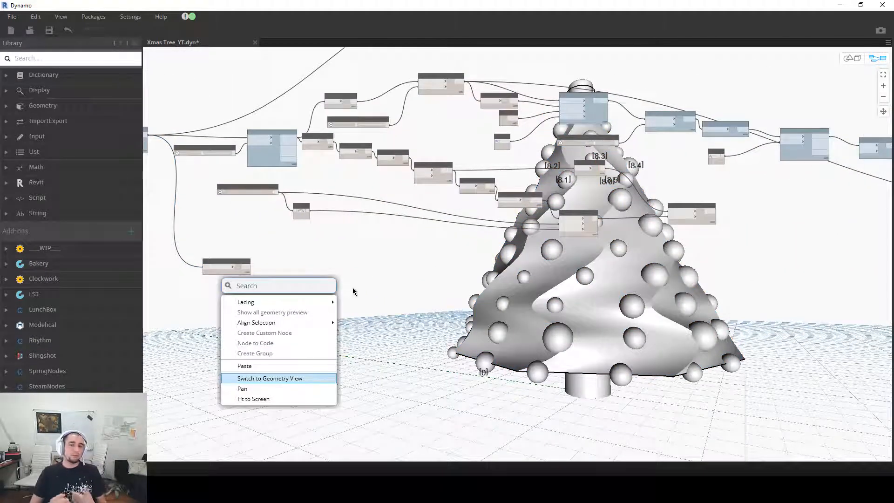
text(impo)
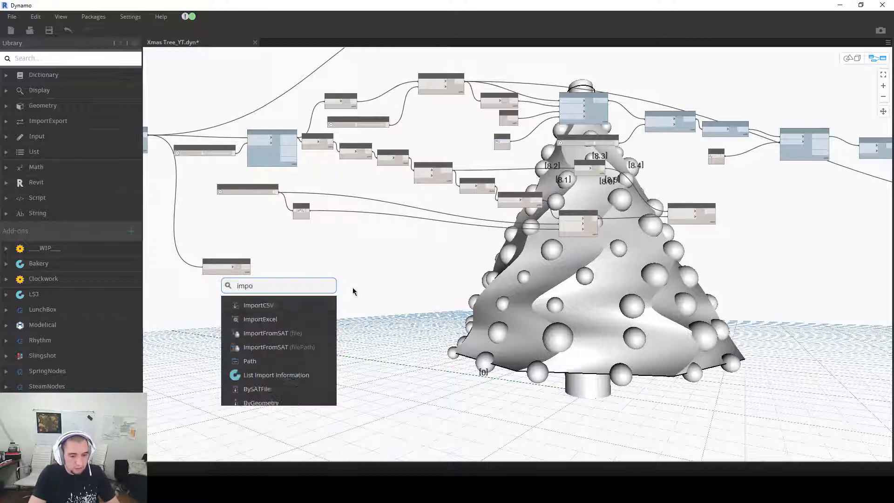
text(rtins)
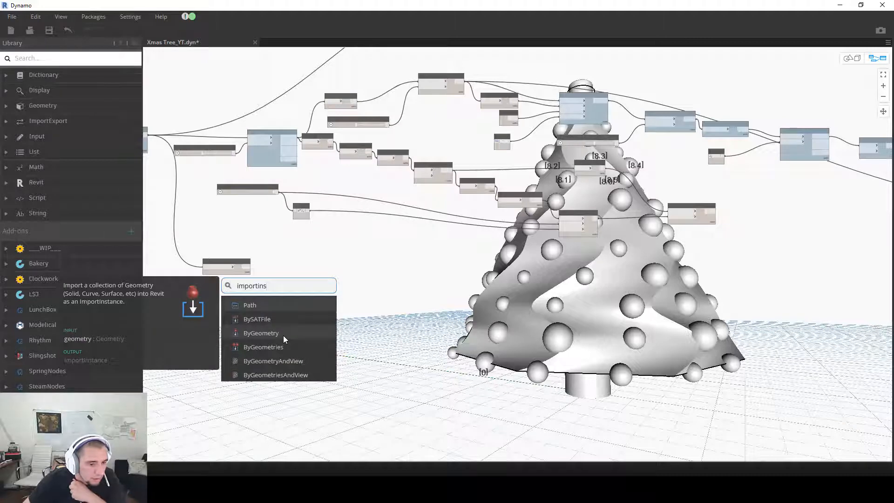
click(283, 333)
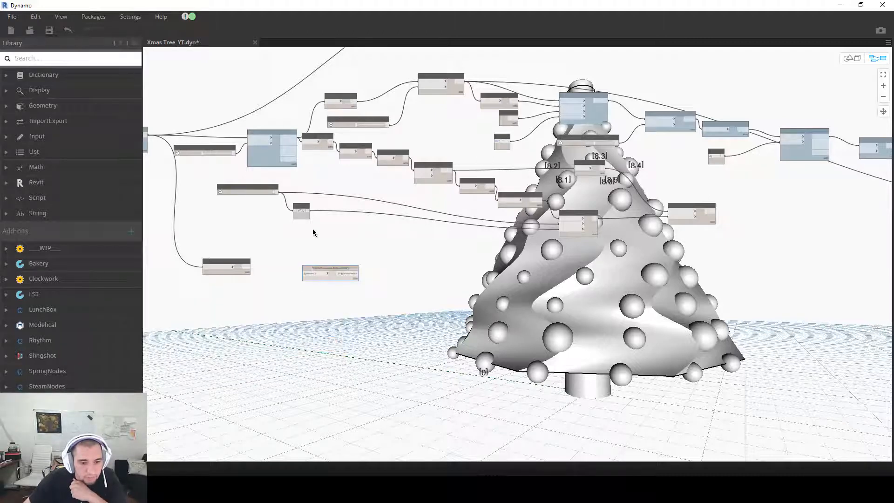
Step: Connect the Solid output of Solid.ByLoft to the geometry input of ImportInstance.ByGeometry and check the imported tree body in Revit
scroll(263, 275, up, 3)
drag(242, 265, 332, 276)
click(331, 275)
drag(443, 5, 424, 425)
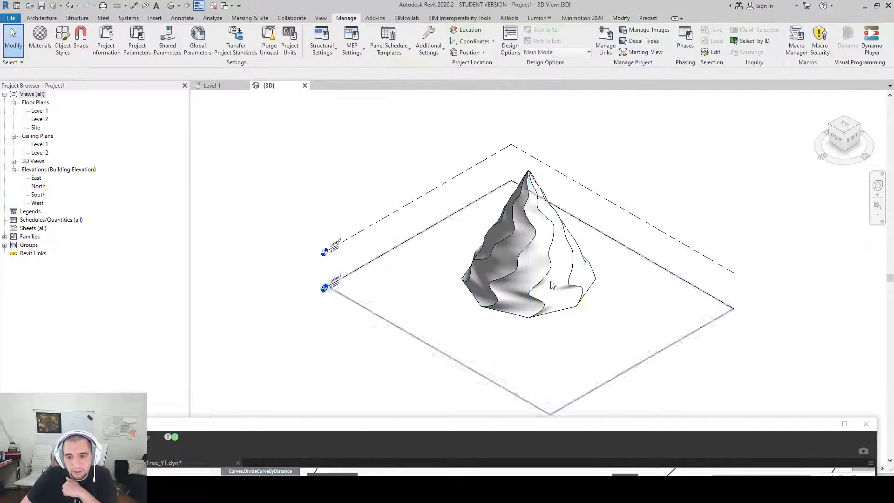
double_click(618, 423)
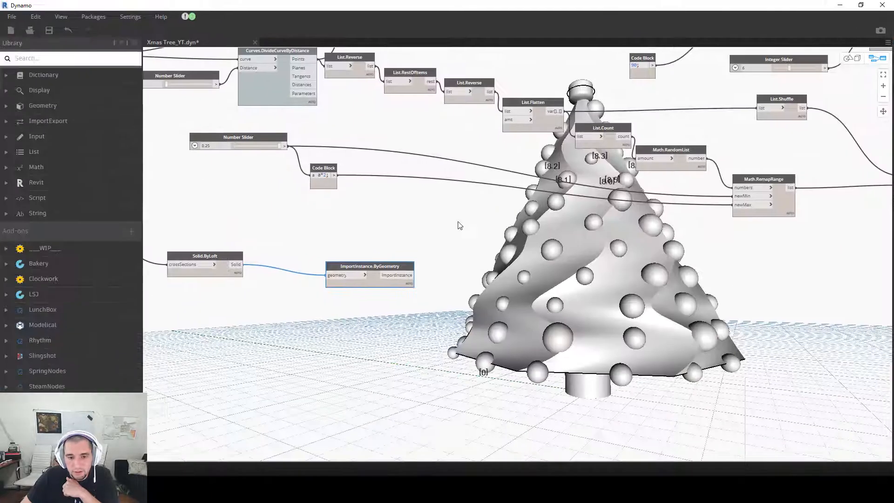
Step: Duplicate the ImportInstance.ByGeometry node and connect the Sphere output of Sphere.ByCenterPointRadius to the copy's geometry input
key(ctrl+c)
key(ctrl+v)
drag(457, 279, 741, 246)
middle_drag(740, 246, 220, 248)
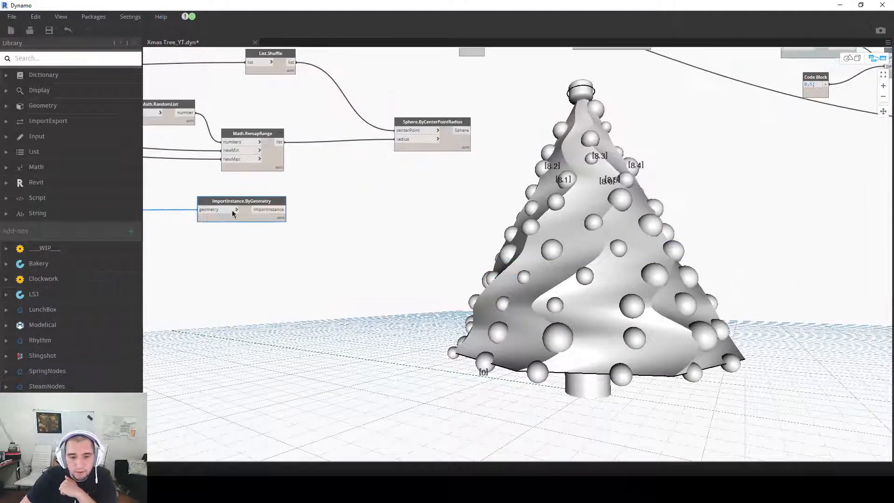
drag(471, 130, 229, 206)
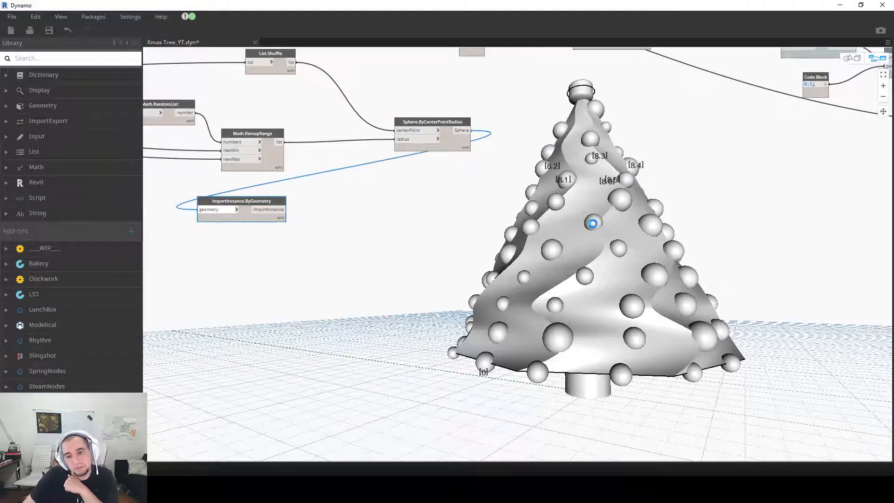
scroll(591, 244, down, 1)
drag(541, 7, 508, 0)
Step: Paste another ImportInstance.ByGeometry node beside Curve.SweepAsSolid and connect the sweep's Solid output to its geometry input
middle_drag(396, 269, 234, 300)
scroll(387, 243, up, 1)
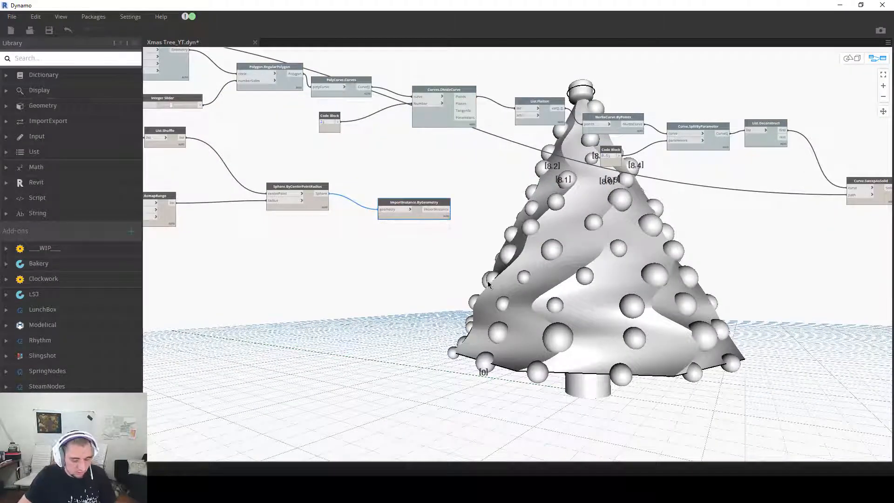
key(ctrl+v)
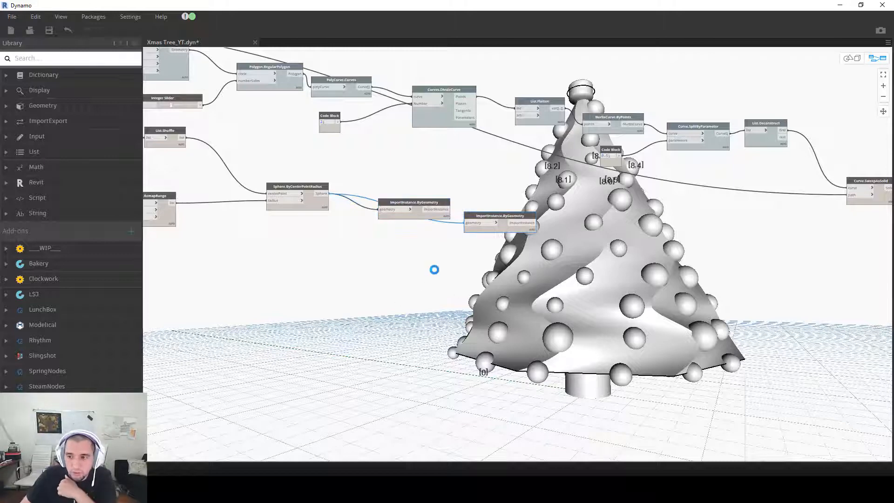
middle_drag(518, 264, 382, 285)
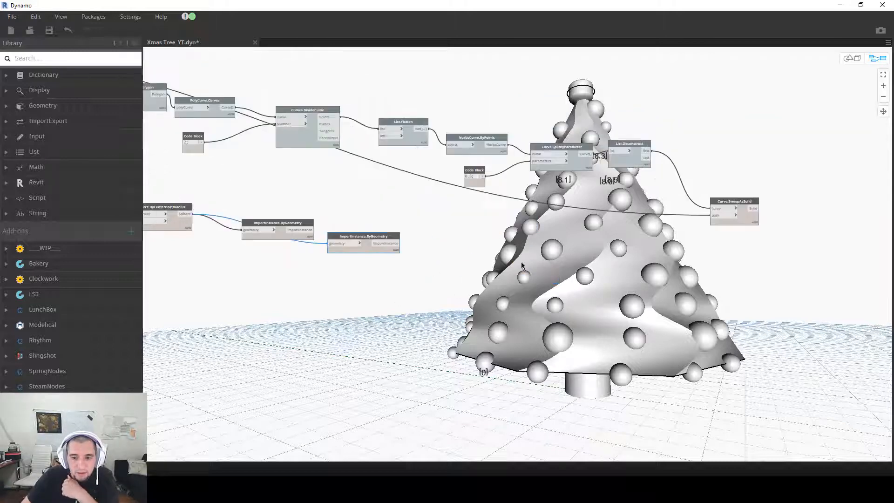
drag(380, 237, 822, 176)
drag(754, 208, 772, 184)
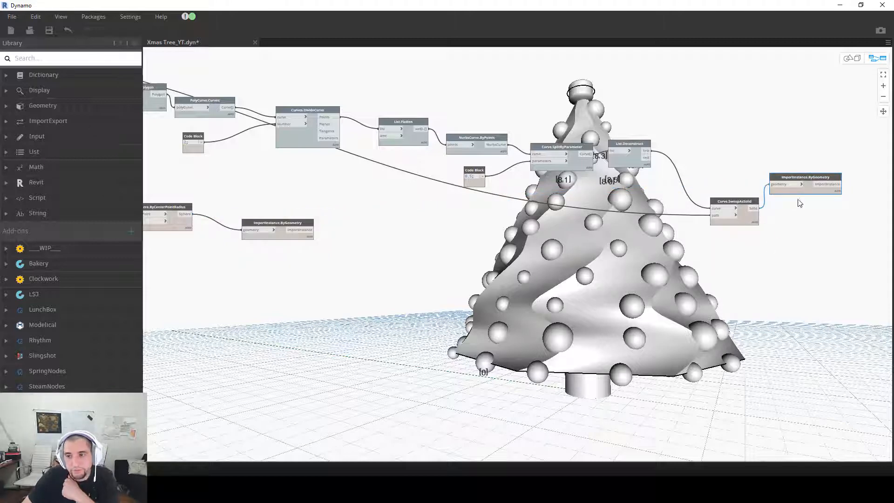
Step: Paste another ImportInstance.ByGeometry node beside Cylinder.ByPointsRadius and connect the Cylinder output to its geometry input
key(ctrl+v)
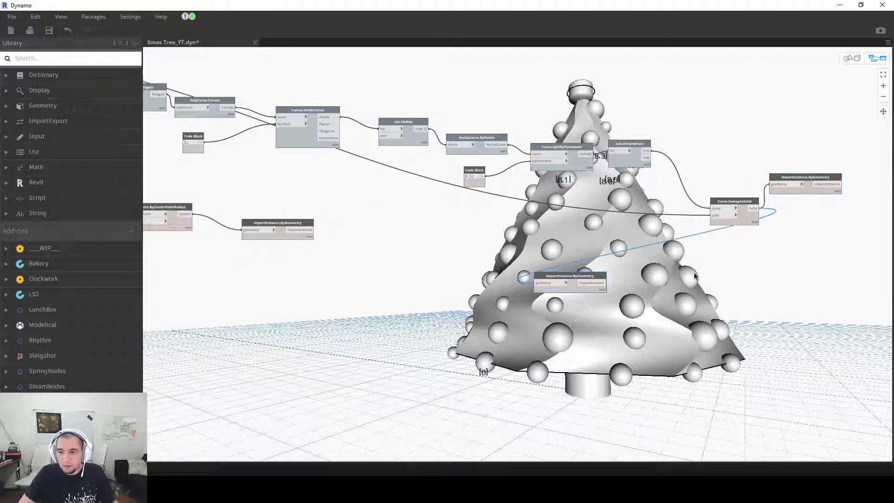
drag(584, 277, 490, 102)
middle_drag(475, 186, 785, 440)
scroll(436, 133, up, 1)
drag(445, 110, 805, 401)
Step: Switch to Revit, examine the complete imported tree from several angles in the 3D view, and return to Dynamo
drag(540, 9, 524, 457)
click(579, 326)
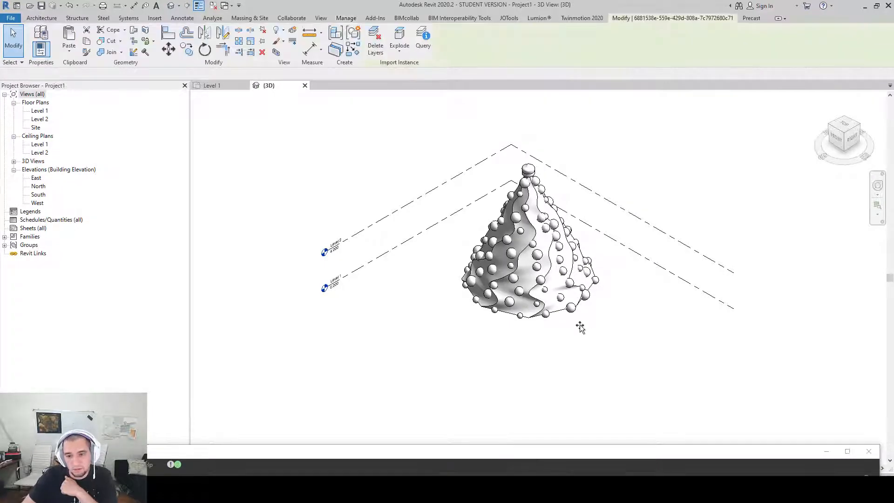
shift+middle_drag(572, 270, 645, 289)
key(Escape)
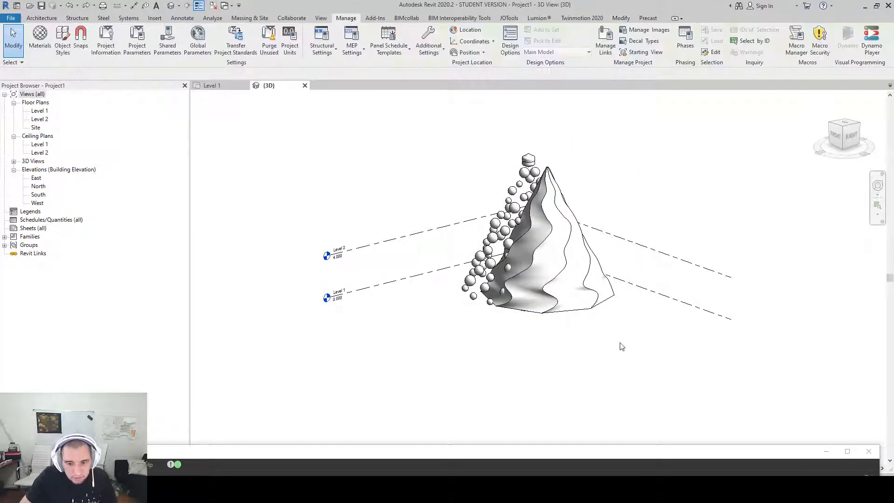
shift+middle_drag(619, 345, 569, 266)
scroll(556, 268, up, 3)
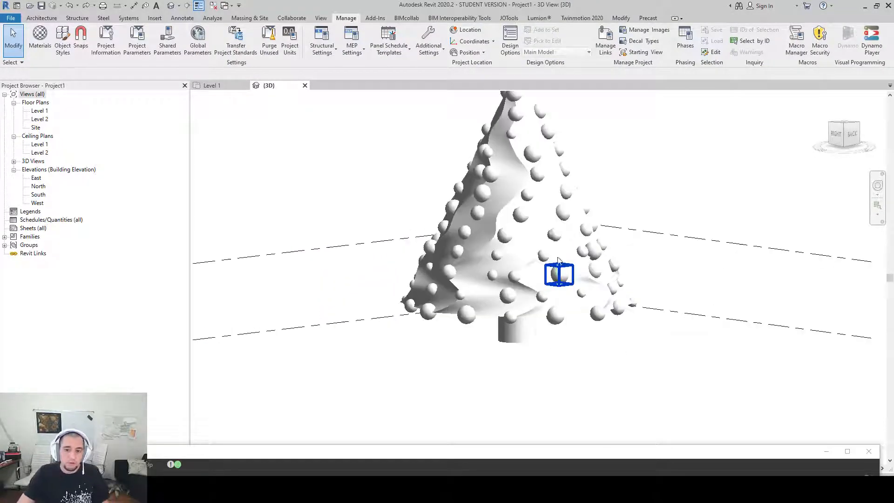
middle_drag(634, 205, 617, 275)
scroll(536, 247, down, 3)
scroll(615, 288, up, 1)
drag(558, 457, 579, 2)
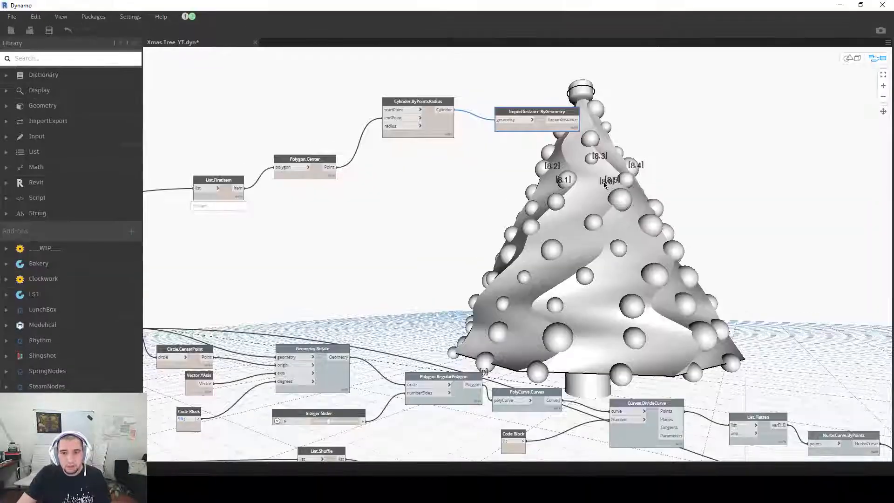
scroll(453, 132, up, 3)
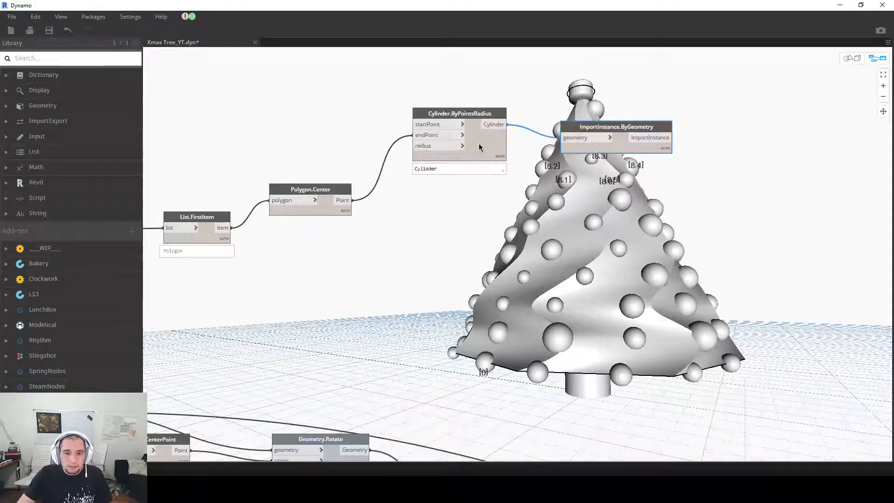
right_click(479, 144)
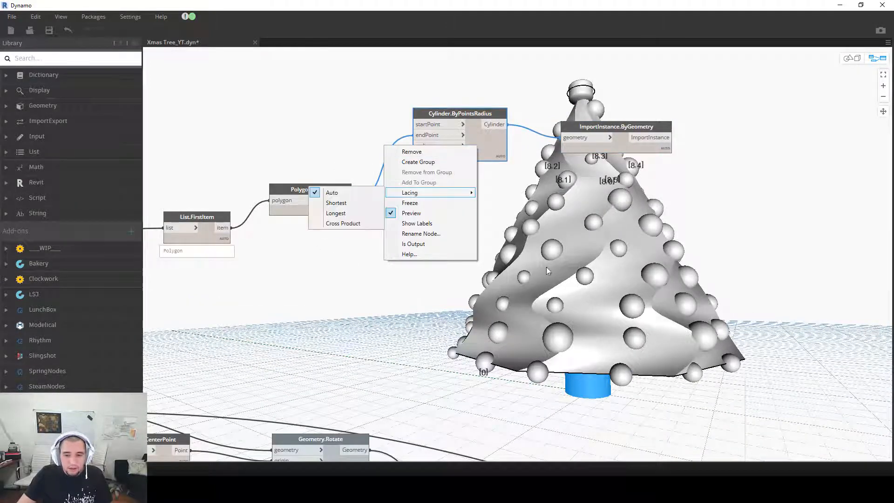
click(658, 228)
scroll(658, 228, down, 4)
scroll(857, 210, up, 3)
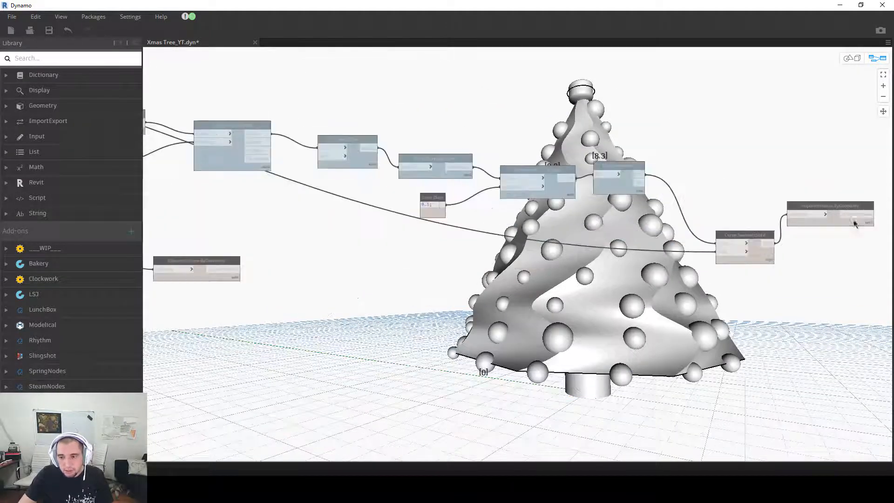
click(743, 266)
right_click(745, 272)
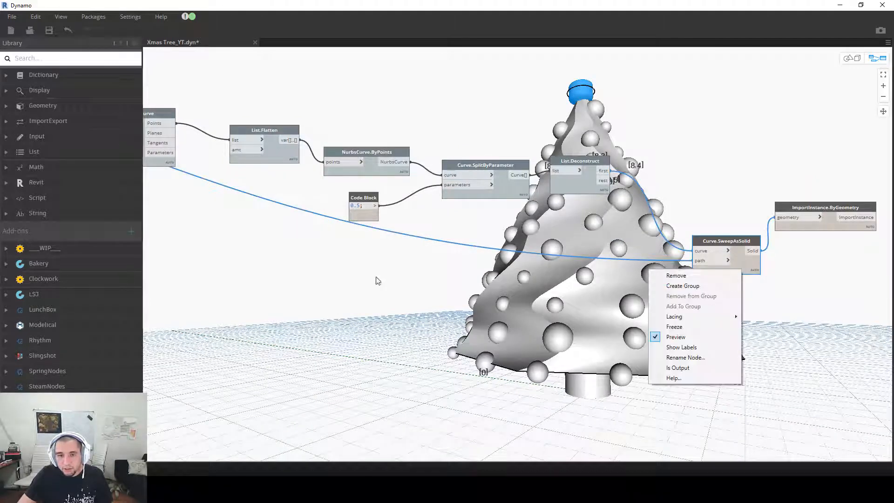
click(482, 225)
Step: Turn off the geometry preview of the Circle.ByCenterPointRadius node
scroll(482, 224, down, 2)
middle_drag(414, 259, 701, 293)
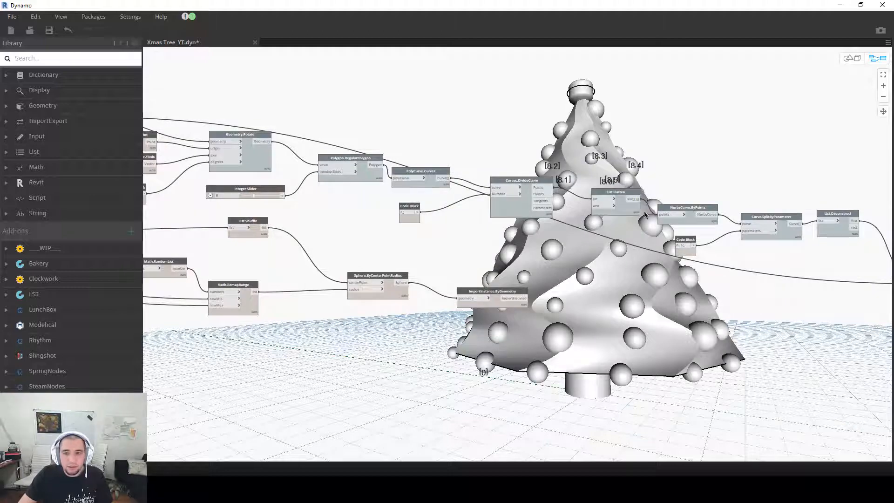
scroll(661, 221, down, 1)
middle_drag(340, 204, 520, 202)
scroll(413, 160, up, 4)
click(273, 133)
right_click(269, 133)
click(203, 201)
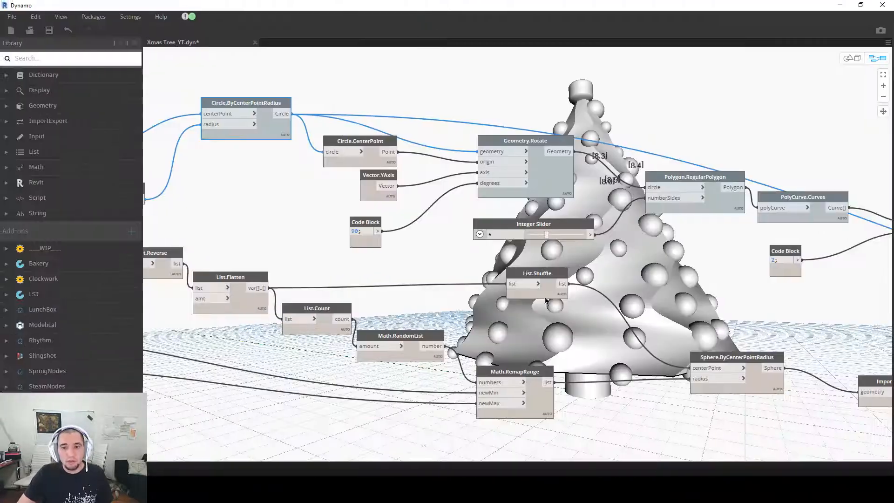
Step: Reposition the Curve.SweepAsSolid node so that it lines up with its ImportInstance.ByGeometry node
scroll(546, 301, down, 6)
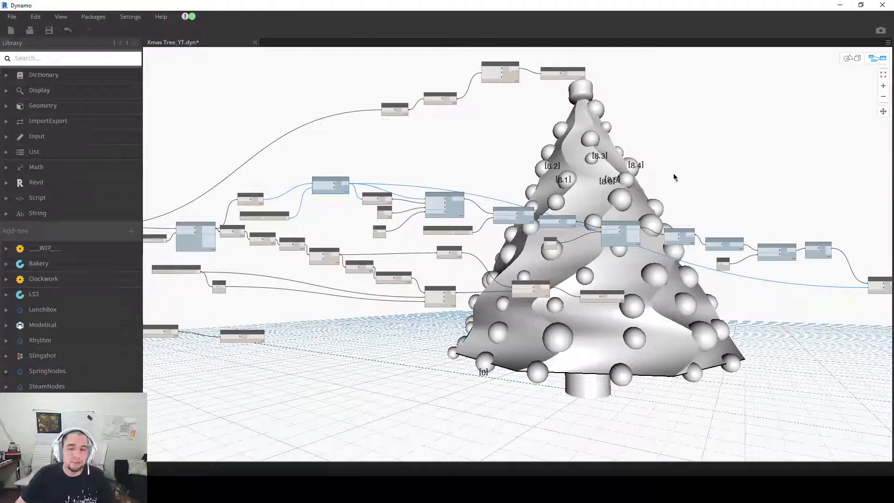
middle_drag(673, 175, 471, 252)
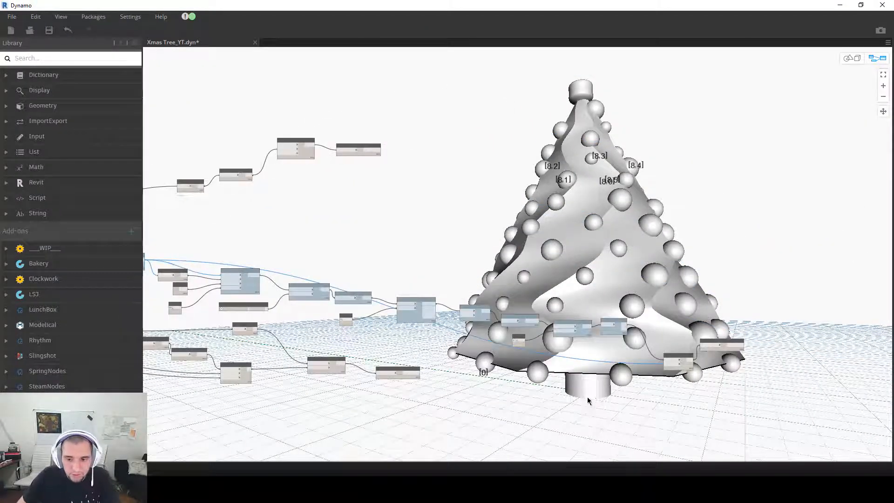
middle_drag(587, 397, 663, 280)
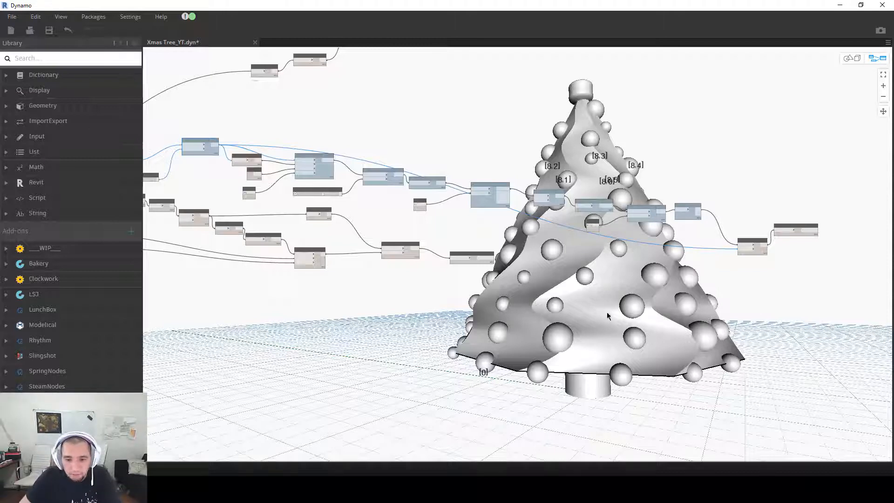
middle_drag(210, 294, 376, 271)
scroll(333, 279, up, 5)
middle_drag(339, 304, 154, 353)
middle_drag(642, 275, 76, 310)
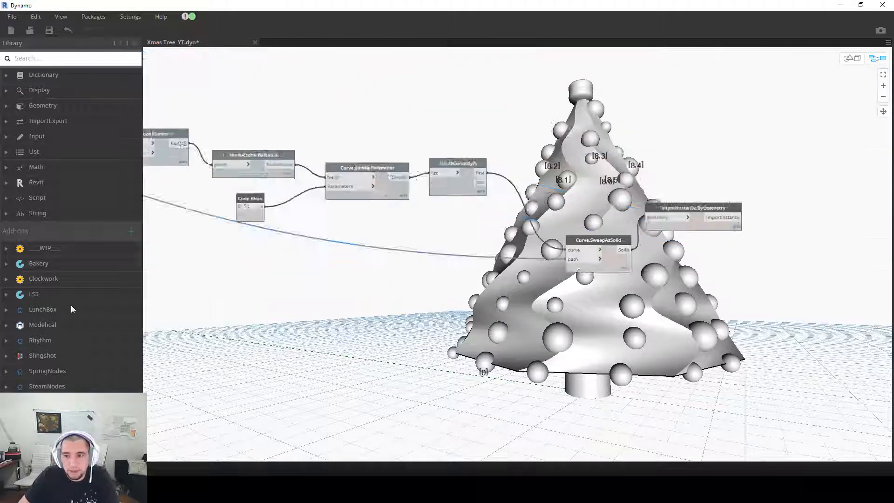
scroll(523, 179, up, 3)
drag(317, 253, 275, 204)
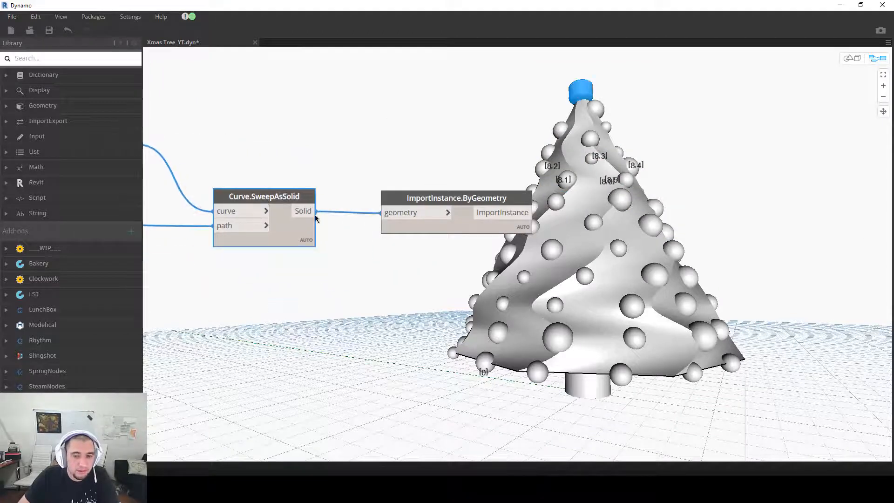
Step: Locate the ornaments' import node and select Sphere.ByCenterPointRadius to highlight its spheres in the preview
scroll(373, 247, down, 8)
middle_drag(283, 267, 618, 215)
scroll(494, 218, up, 4)
click(527, 213)
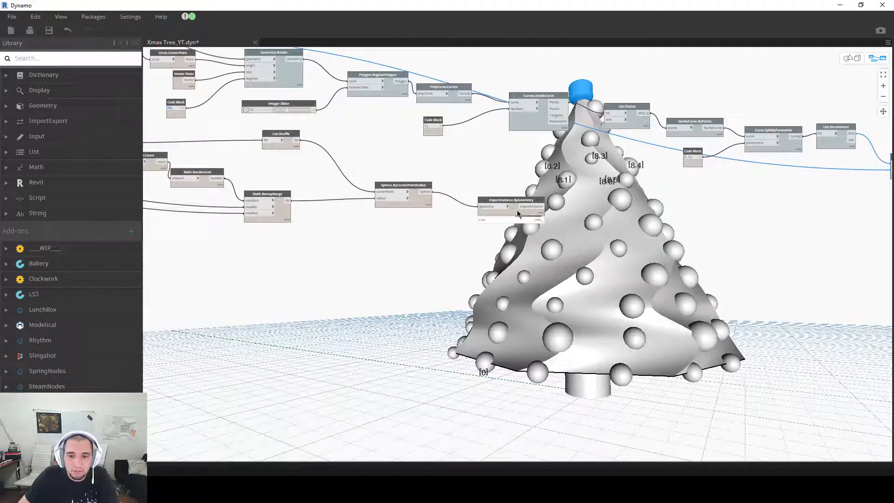
click(418, 204)
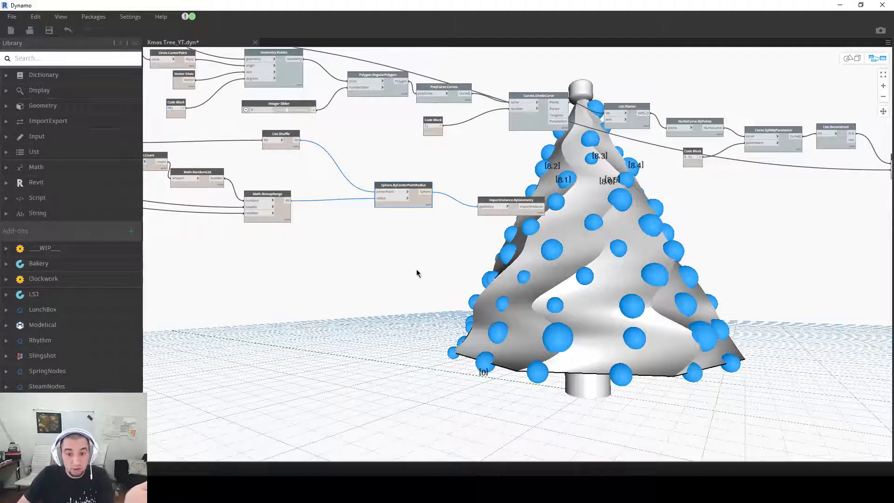
Step: Add an Element.OverrideColorInView node and connect the ornaments' ImportInstance output to its element input
middle_drag(437, 264, 379, 289)
click(548, 247)
right_click(549, 247)
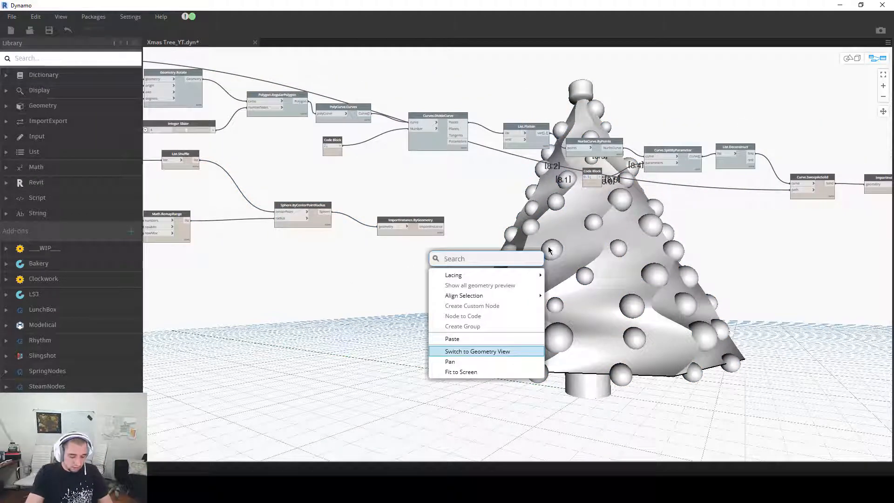
text(overrider)
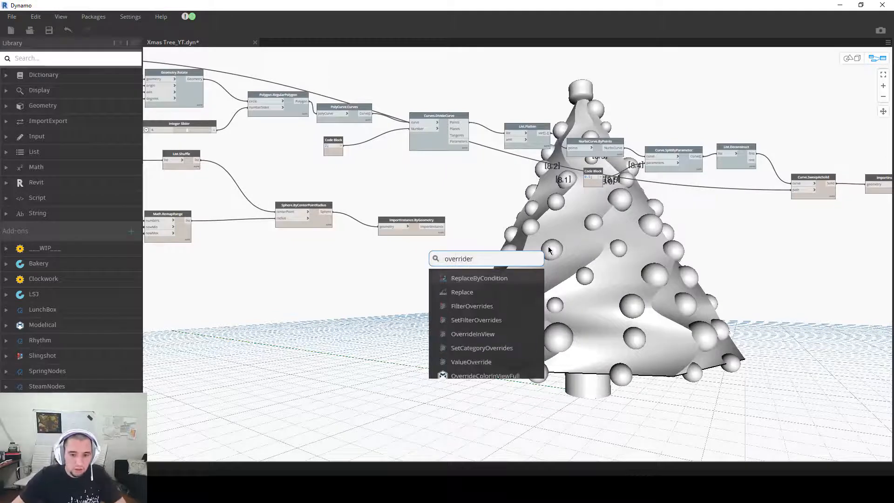
scroll(503, 326, down, 1)
scroll(503, 331, down, 1)
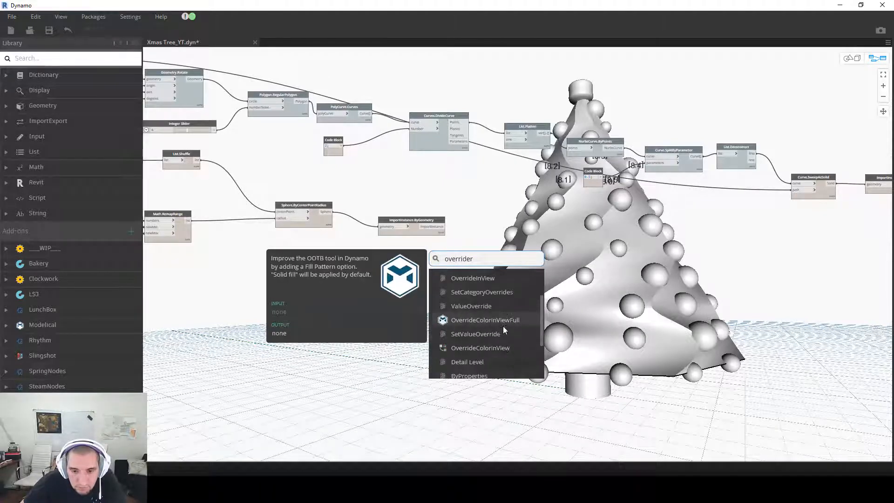
click(489, 350)
drag(508, 353, 576, 238)
scroll(458, 235, up, 4)
click(639, 251)
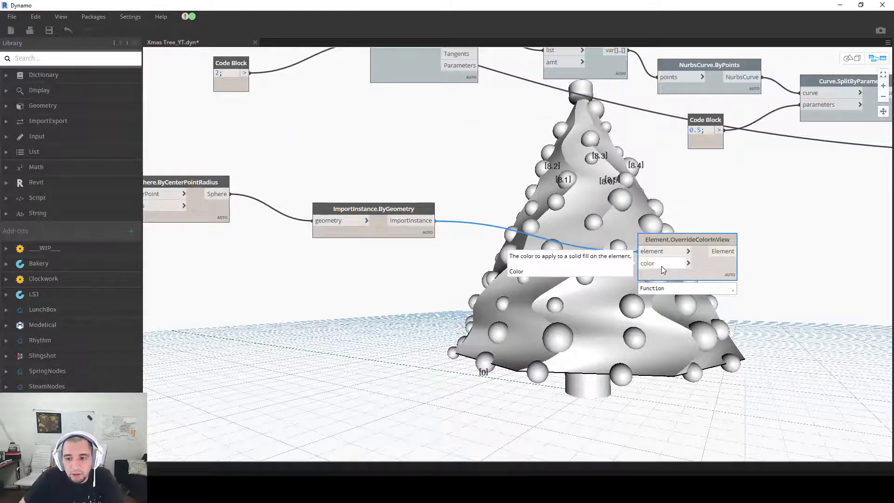
Step: Add a Color.ByARGB node, connect its output to the color input of Element.OverrideColorInView, and check the ornaments in Revit
mouse_move(585, 5)
mouse_down()
mouse_move(553, 408)
mouse_move(573, 4)
mouse_up()
right_click(446, 301)
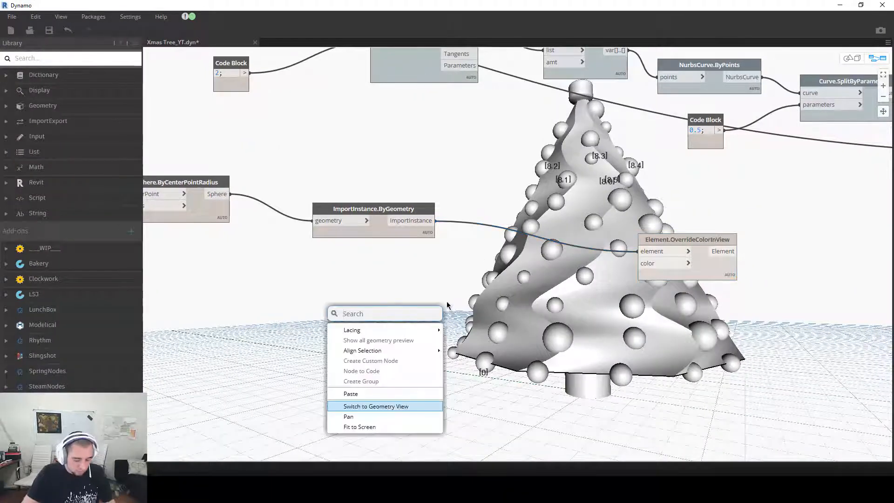
text(color)
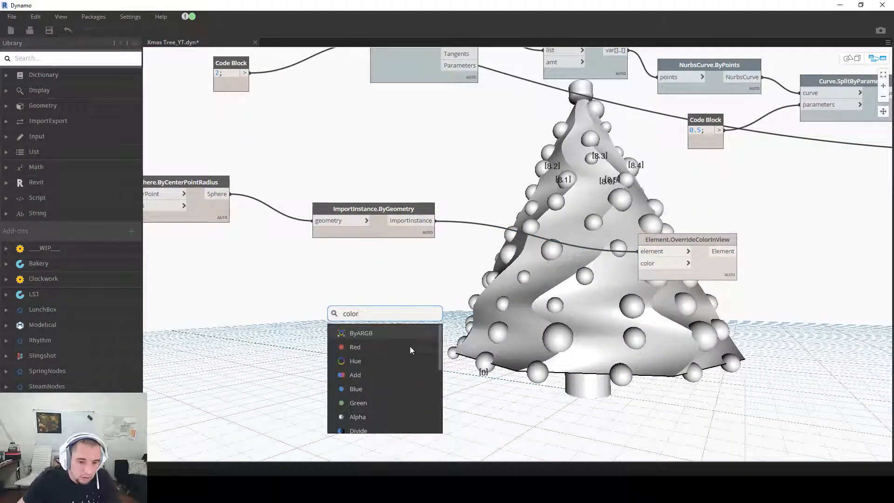
click(399, 332)
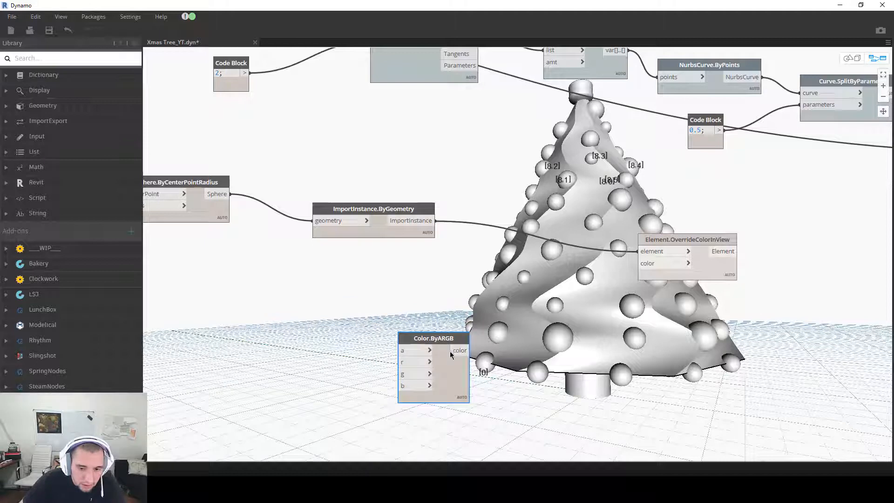
click(645, 264)
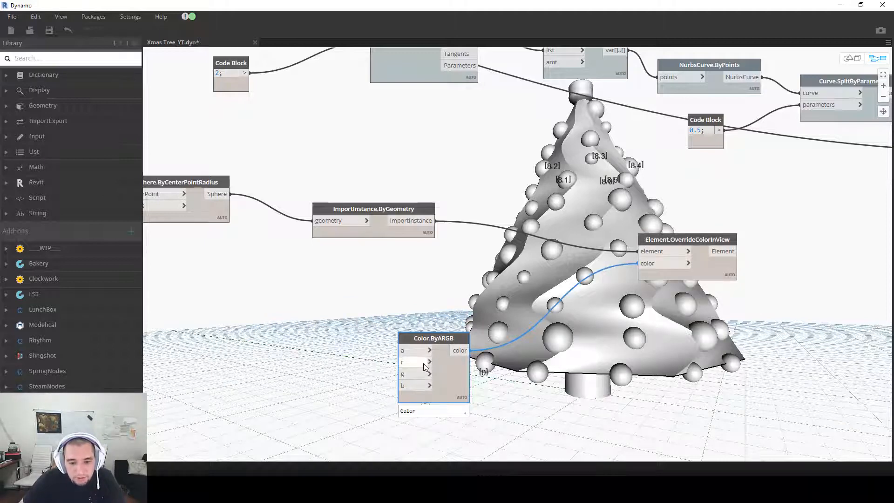
drag(502, 7, 472, 434)
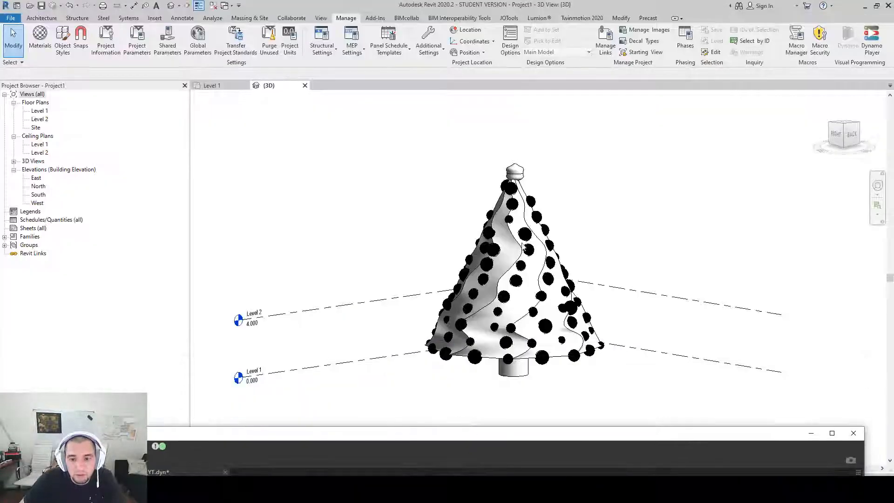
double_click(526, 434)
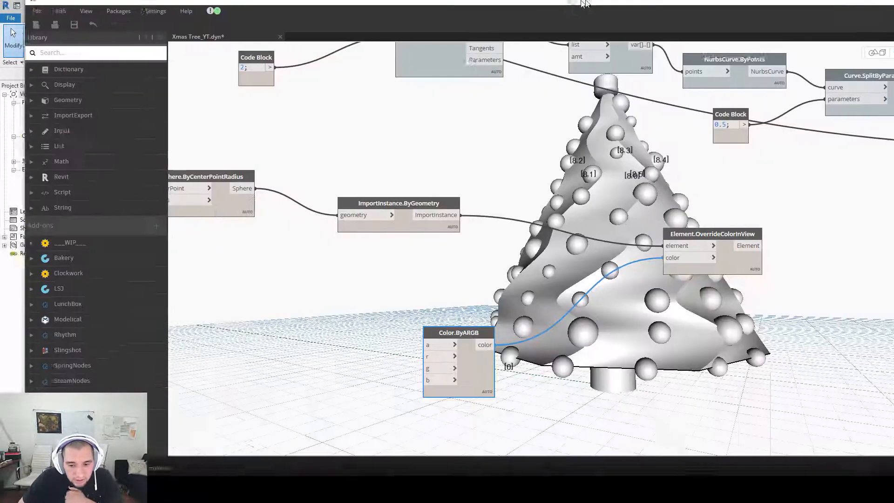
Step: Move the Color.ByARGB node directly below the ornaments' ImportInstance.ByGeometry node
middle_drag(487, 391, 565, 311)
drag(533, 260, 508, 189)
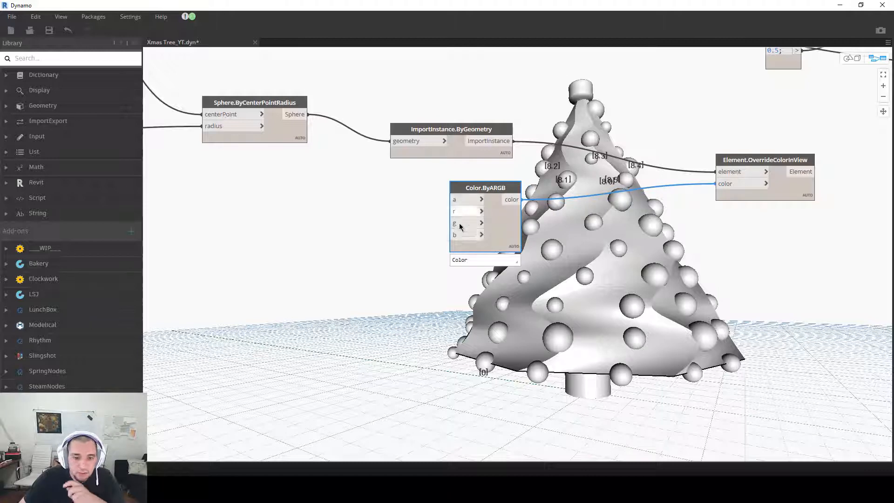
click(373, 255)
middle_drag(372, 257, 413, 259)
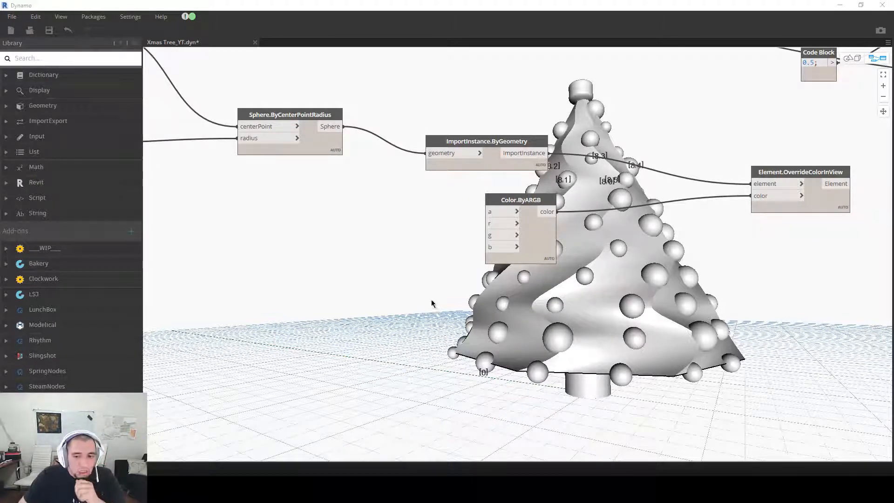
middle_drag(479, 235, 495, 259)
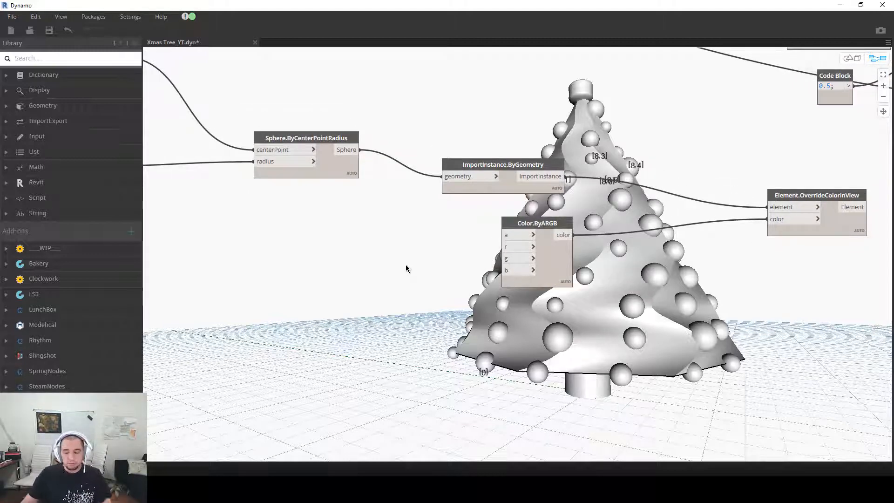
Step: Add a Code Block containing the range 1..128..0.5; below Sphere.ByCenterPointRadius and look through its output list
double_click(332, 254)
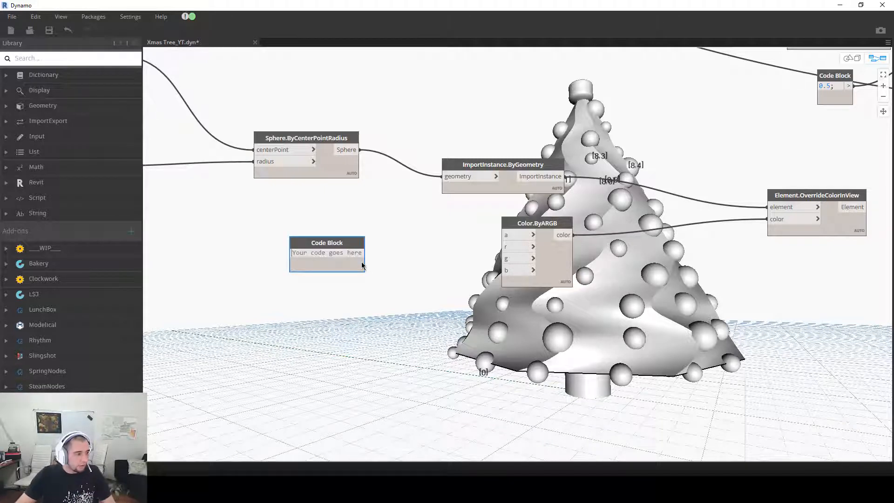
text(1..128..0.5;)
click(362, 263)
drag(340, 242, 332, 242)
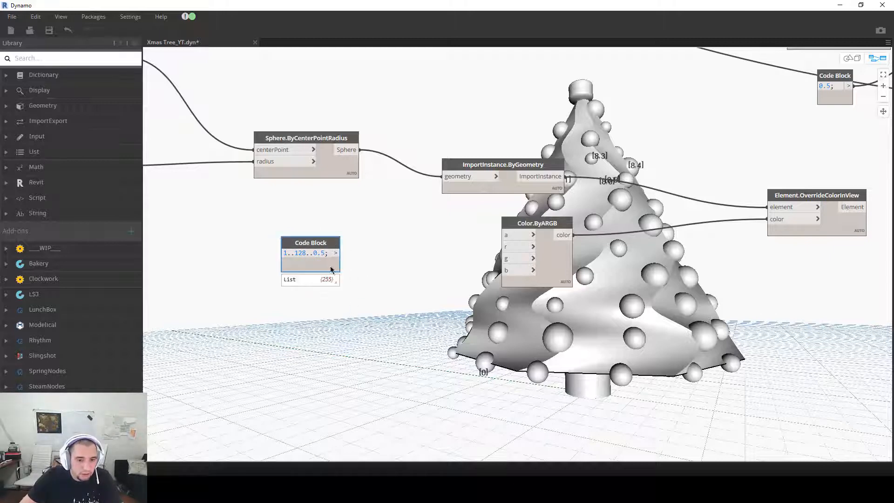
mouse_move(317, 285)
scroll(314, 293, down, 2)
scroll(307, 312, down, 15)
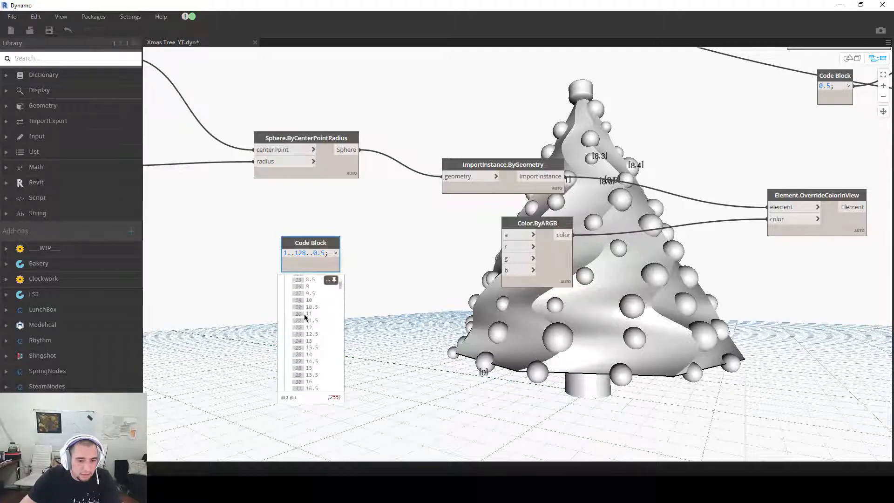
scroll(305, 321, down, 10)
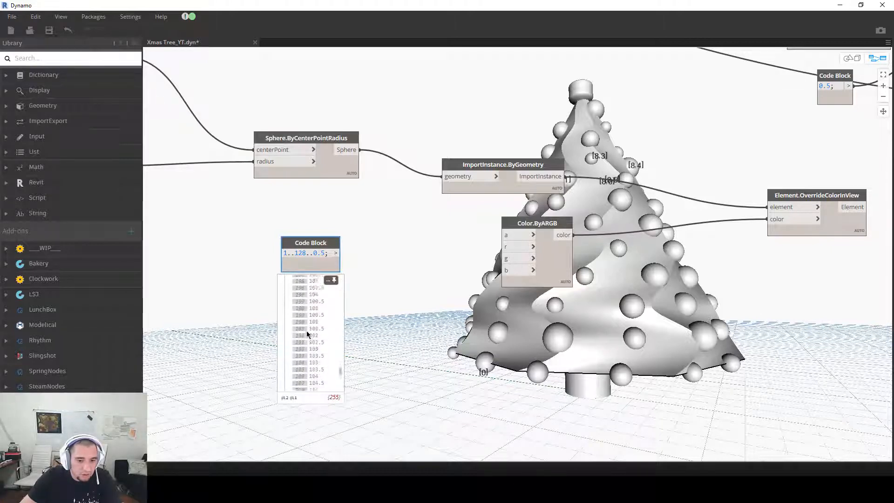
double_click(322, 254)
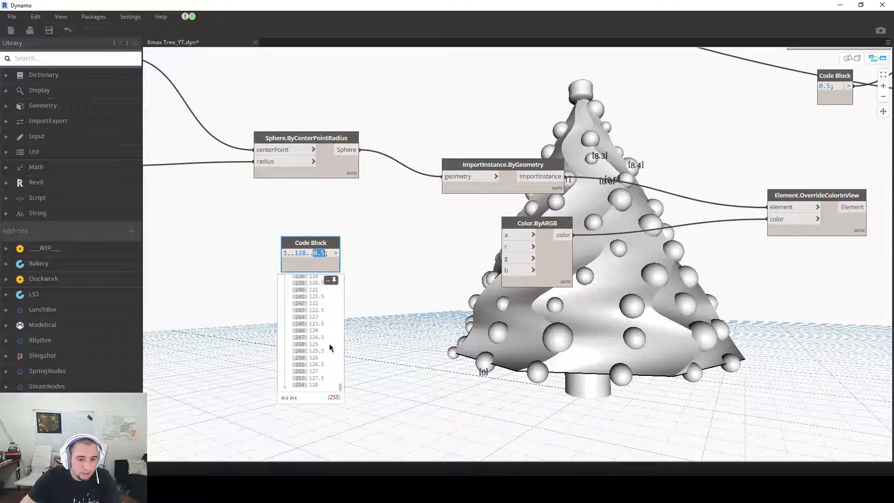
click(318, 253)
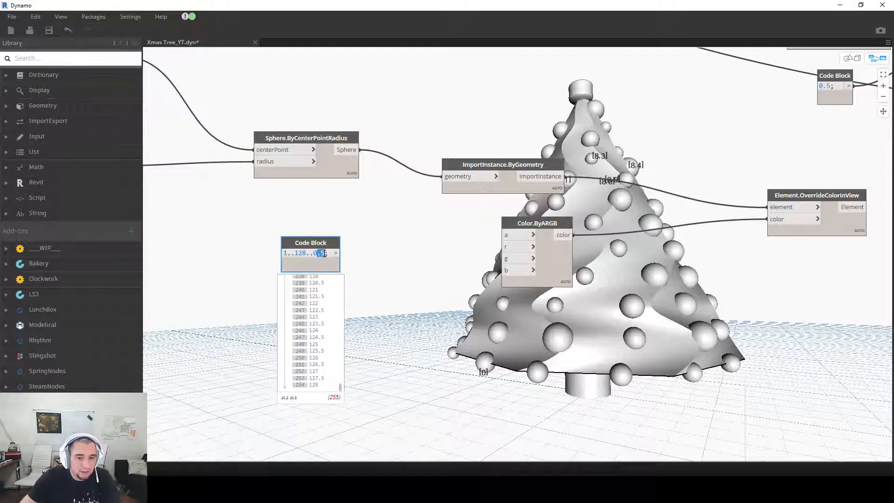
click(336, 404)
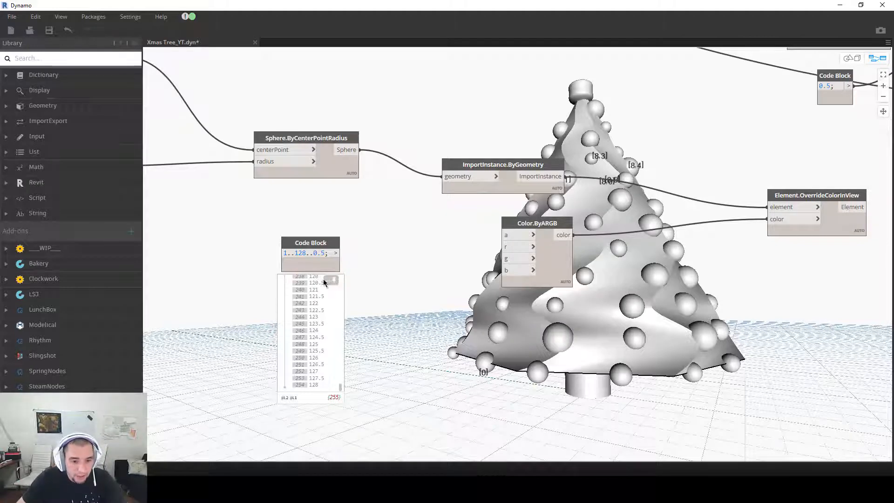
Step: Add a List.Shuffle node and feed it the 1..128..0.5 Code Block output
right_click(399, 243)
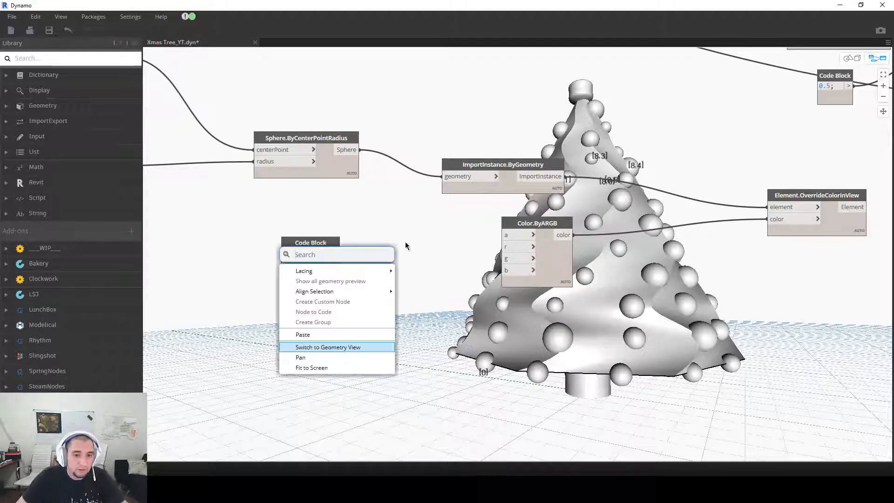
text(shuffle)
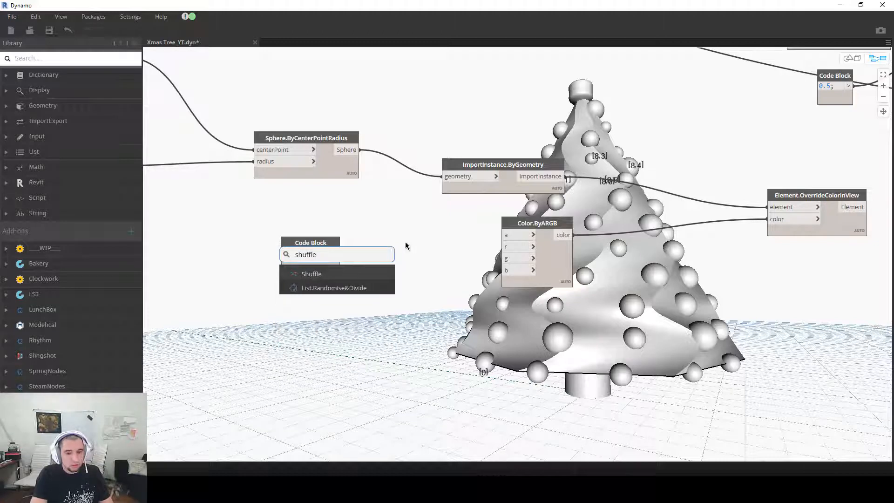
click(306, 275)
drag(375, 283, 430, 205)
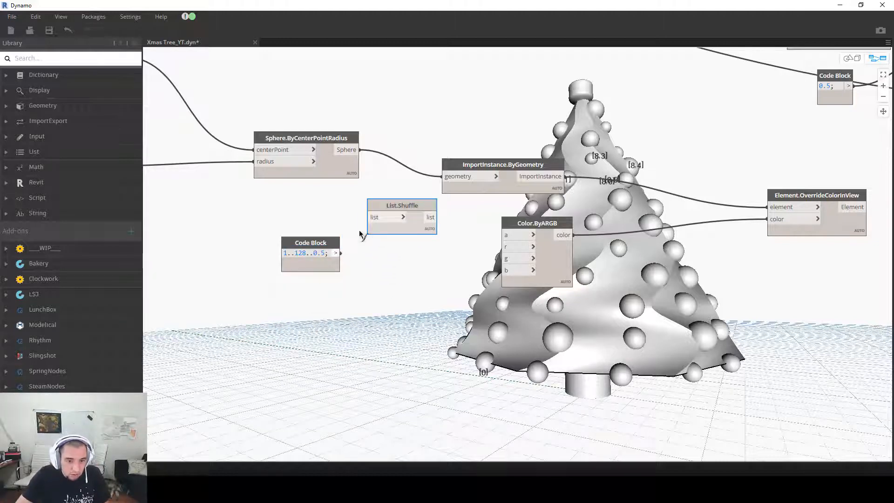
drag(341, 253, 369, 217)
Step: Duplicate the List.Shuffle node twice, stack the copies below the original, and preview the shuffled lists
key(ctrl+c)
key(ctrl+v)
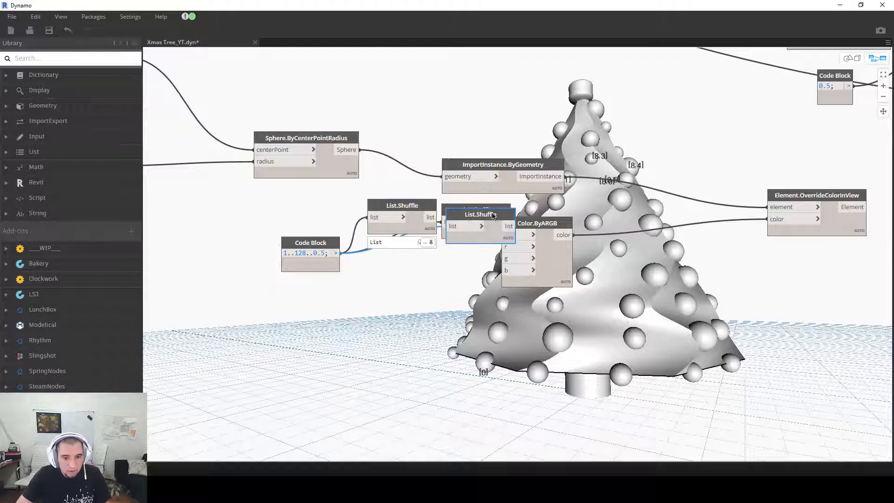
key(ctrl+v)
drag(424, 284, 385, 268)
drag(462, 216, 396, 298)
mouse_move(429, 242)
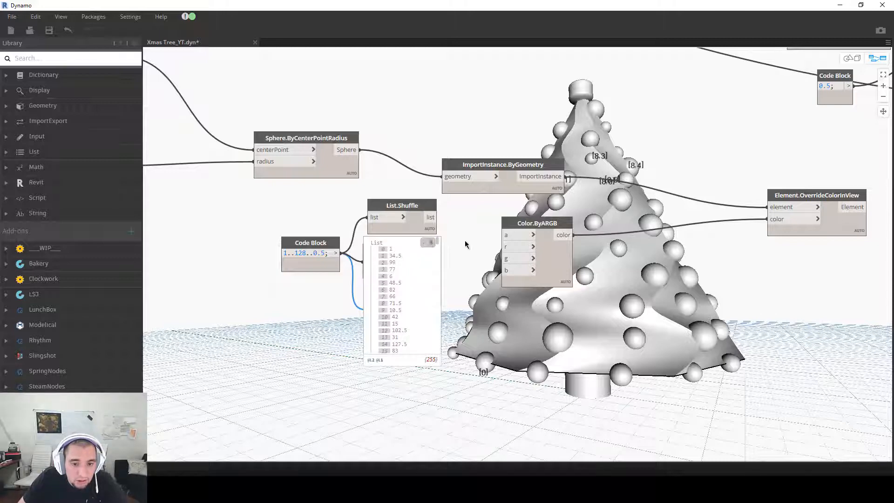
mouse_move(424, 286)
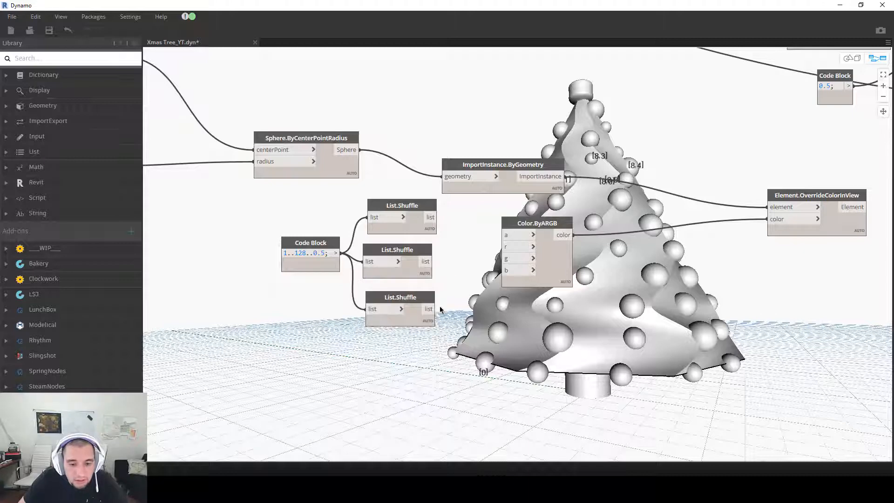
mouse_move(429, 337)
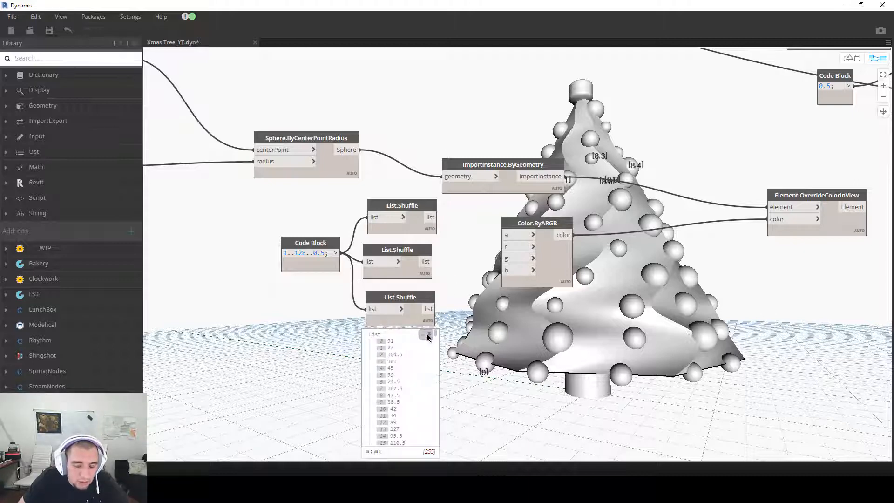
Step: Connect the three List.Shuffle outputs to the r, g and b inputs of Color.ByARGB
click(431, 217)
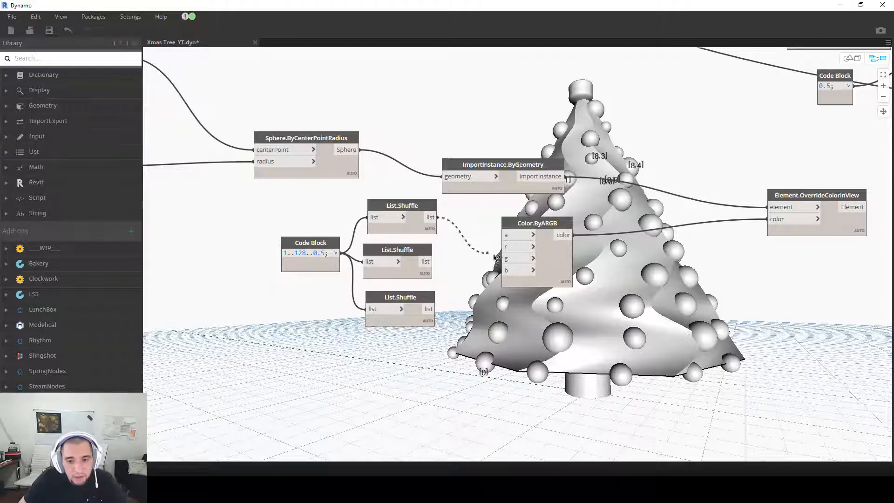
click(506, 246)
click(425, 261)
click(506, 259)
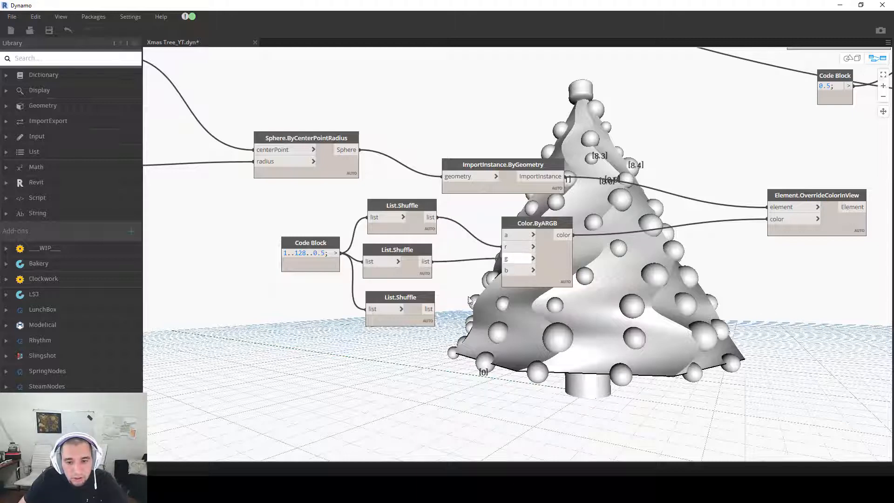
click(431, 308)
click(506, 270)
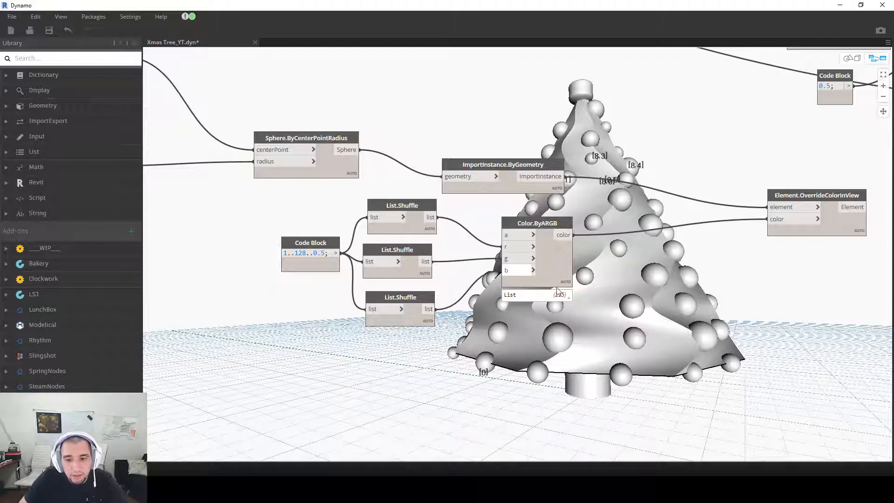
Step: Look through the output list of the Color.ByARGB node
mouse_move(558, 292)
click(507, 318)
scroll(537, 380, down, 5)
scroll(537, 376, up, 5)
click(566, 296)
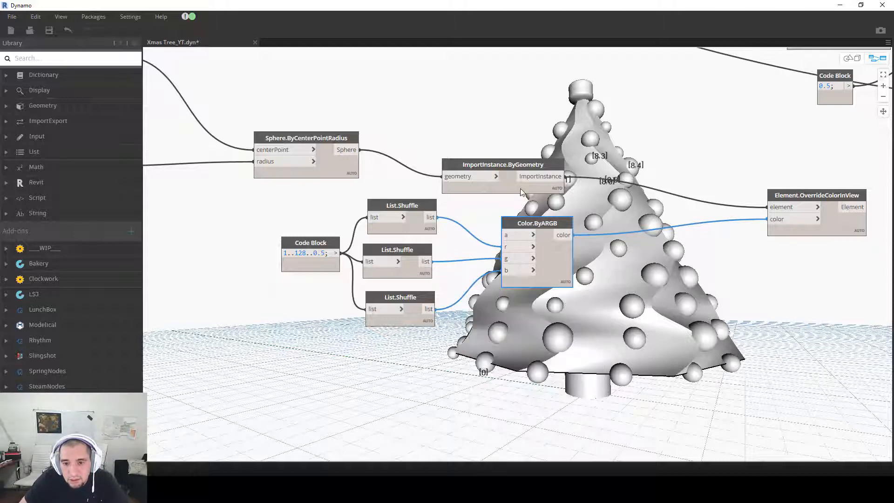
Step: Inspect the ornament colors on the tree in Revit's 3D view and return to Dynamo
mouse_move(555, 200)
drag(541, 5, 0, 1)
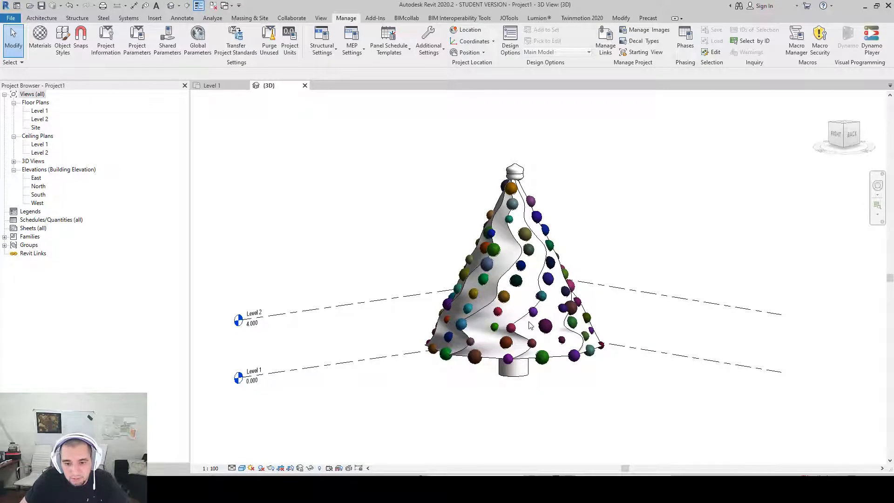
scroll(530, 321, up, 4)
scroll(530, 320, down, 2)
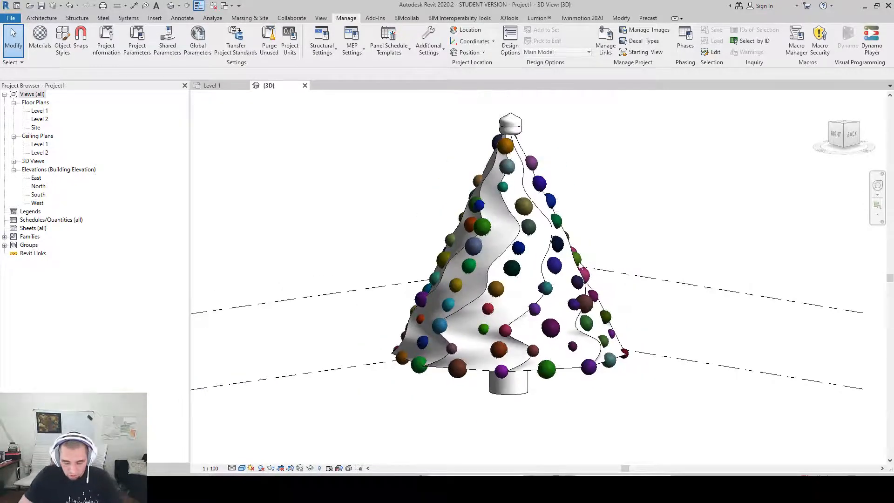
shift+middle_drag(591, 245, 656, 195)
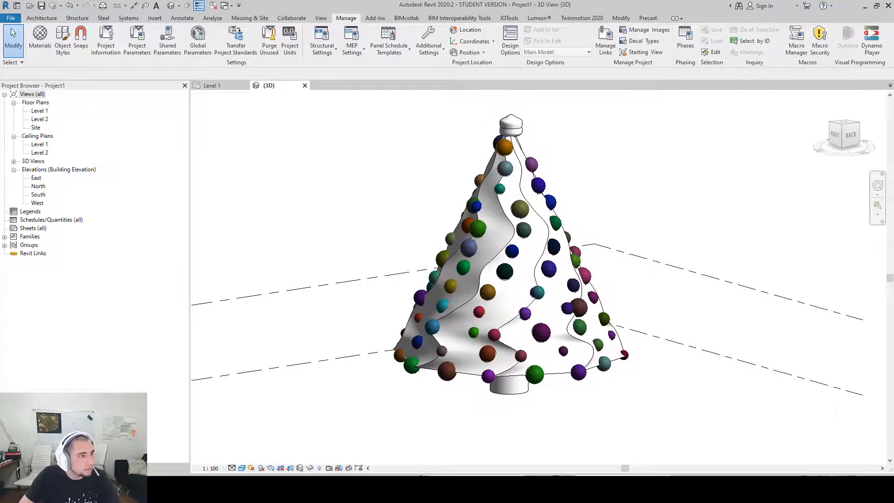
drag(0, 255, 607, 257)
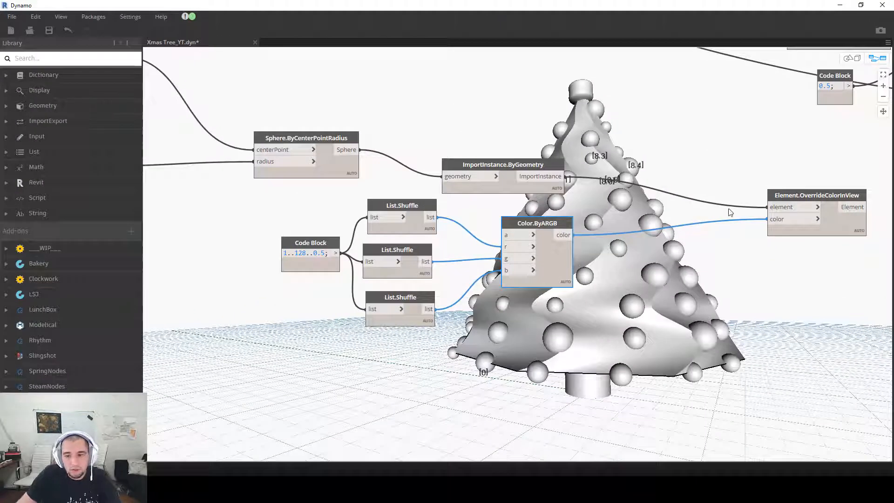
Step: Duplicate Color.ByARGB together with Element.OverrideColorInView and disconnect the copied color node's r, g and b inputs
scroll(739, 206, down, 3)
middle_drag(794, 280, 605, 297)
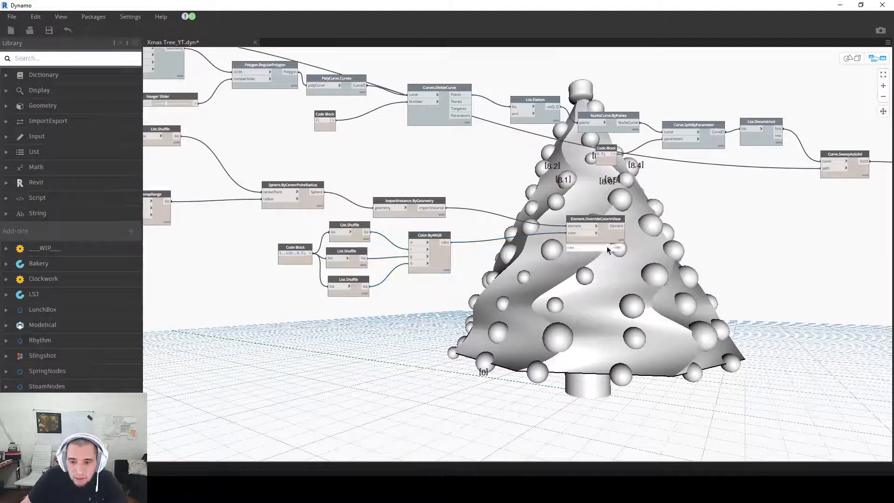
scroll(590, 280, up, 2)
drag(683, 348, 404, 236)
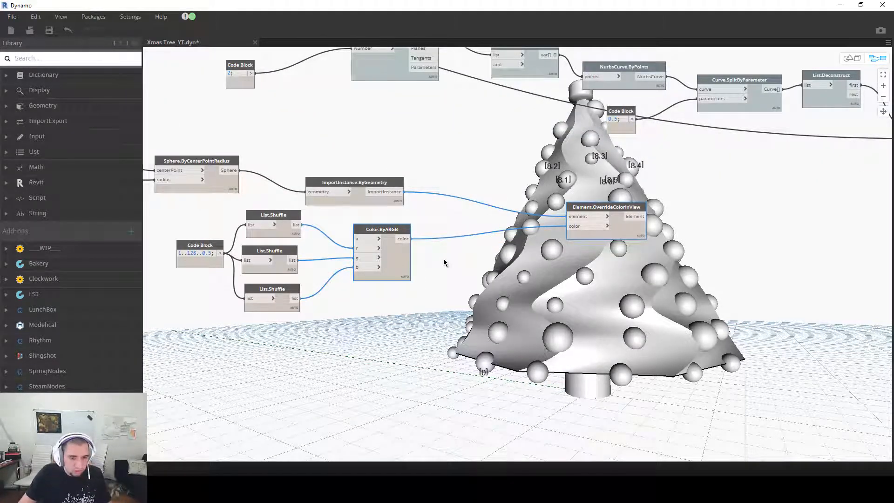
key(ctrl+v)
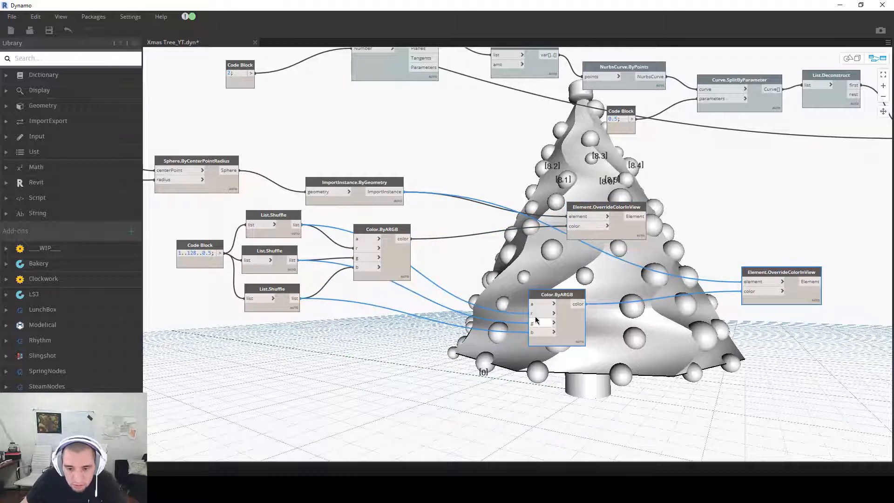
click(538, 331)
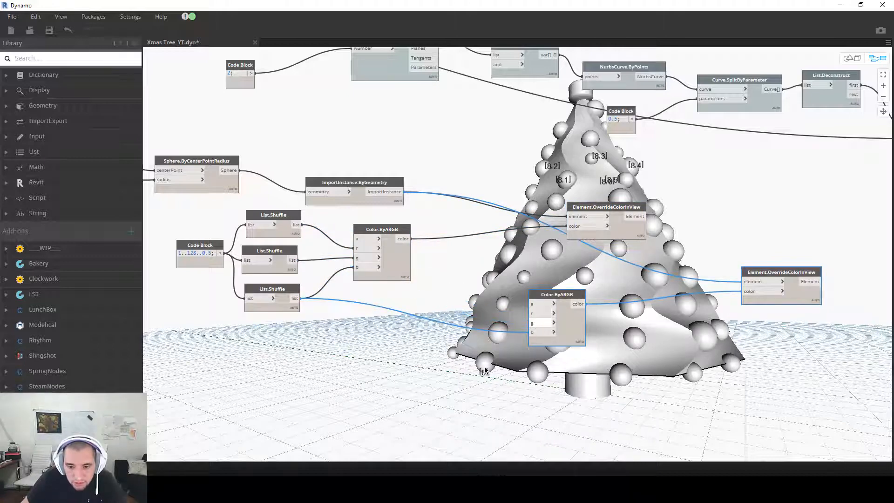
Step: Move the copied color nodes beside the tree topper's ImportInstance.ByGeometry and connect its ImportInstance output to the copied element input
middle_drag(764, 295, 584, 292)
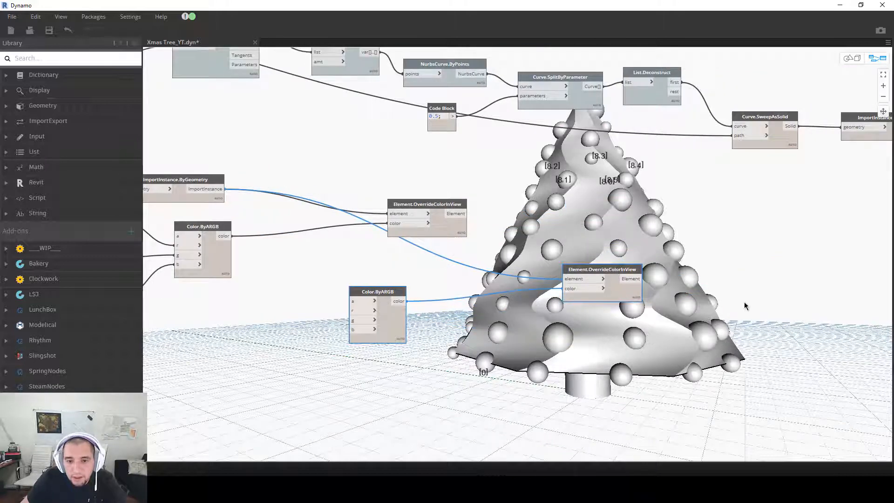
scroll(726, 303, down, 3)
click(615, 176)
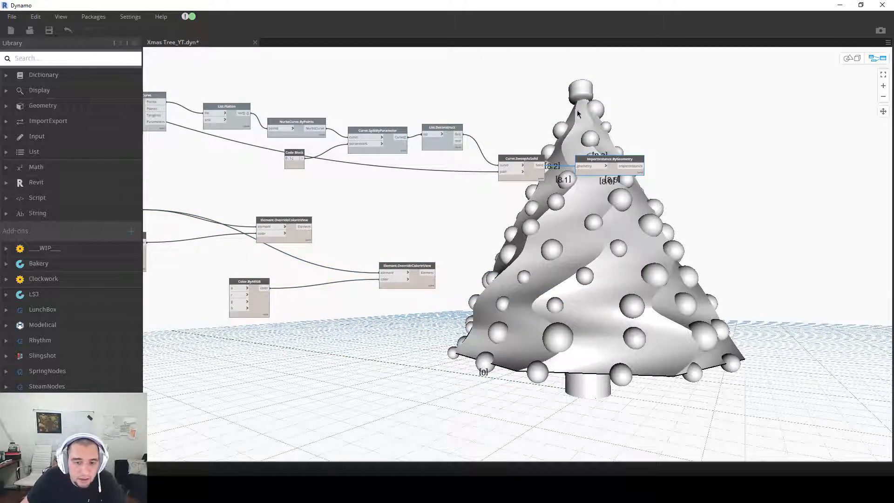
click(529, 178)
drag(221, 325, 444, 259)
drag(252, 289, 681, 216)
middle_drag(681, 216, 474, 234)
scroll(474, 235, up, 3)
drag(422, 166, 669, 170)
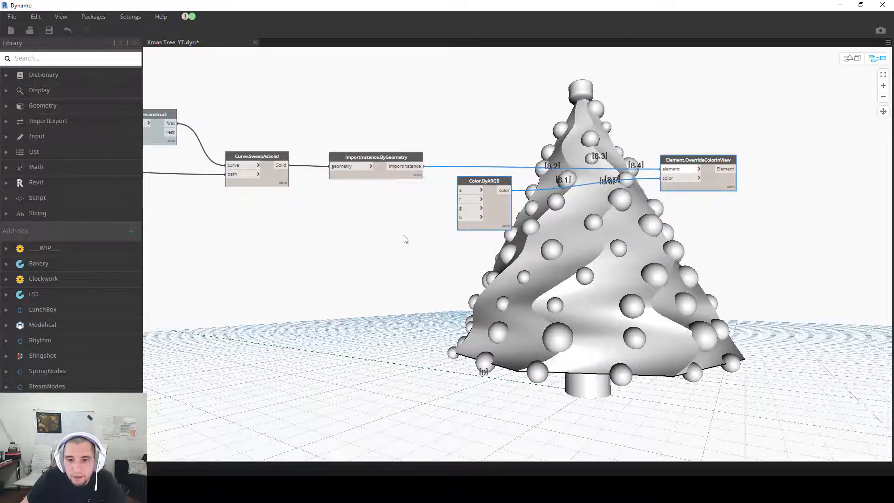
right_click(405, 222)
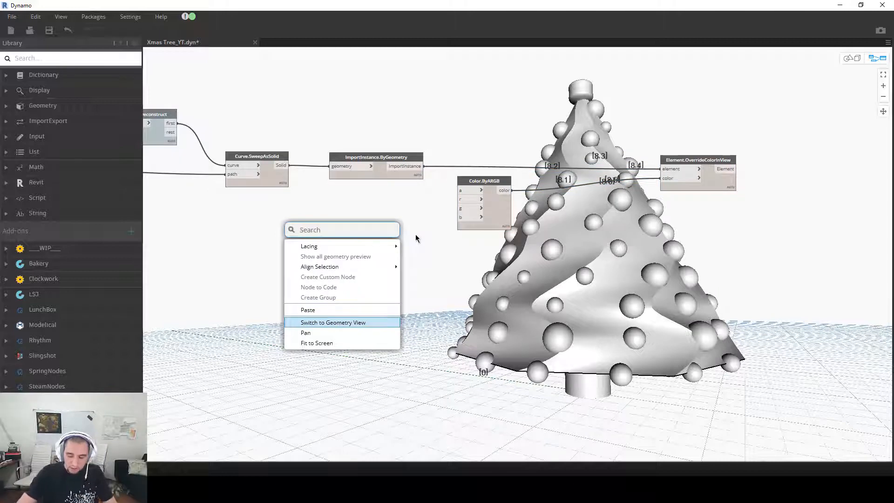
text(255)
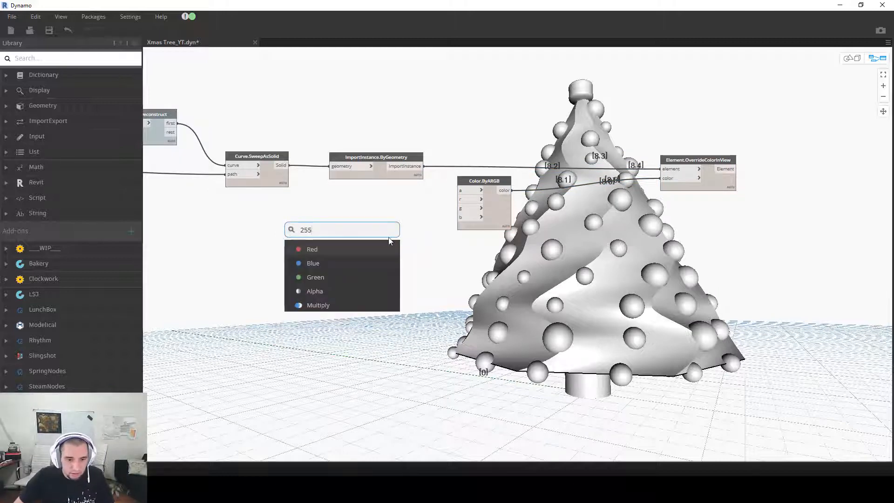
click(426, 280)
right_click(346, 226)
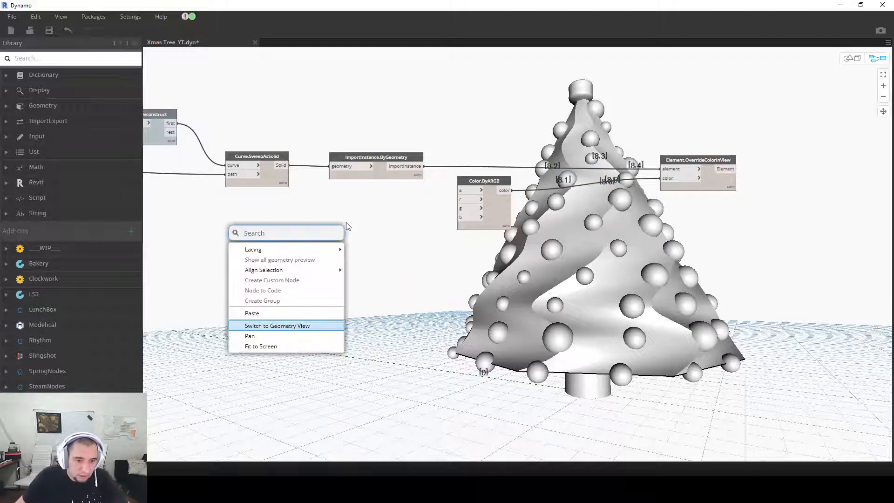
click(345, 222)
Step: Add a Code Block containing 255;, connect it to the topper Color.ByARGB's r and g inputs, and check the result in Revit
double_click(344, 222)
text(255;)
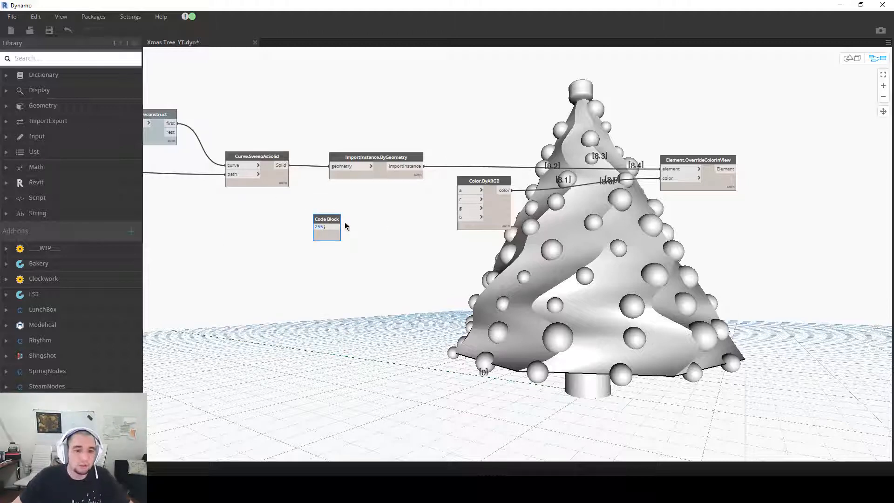
scroll(361, 215, up, 2)
drag(328, 232, 489, 195)
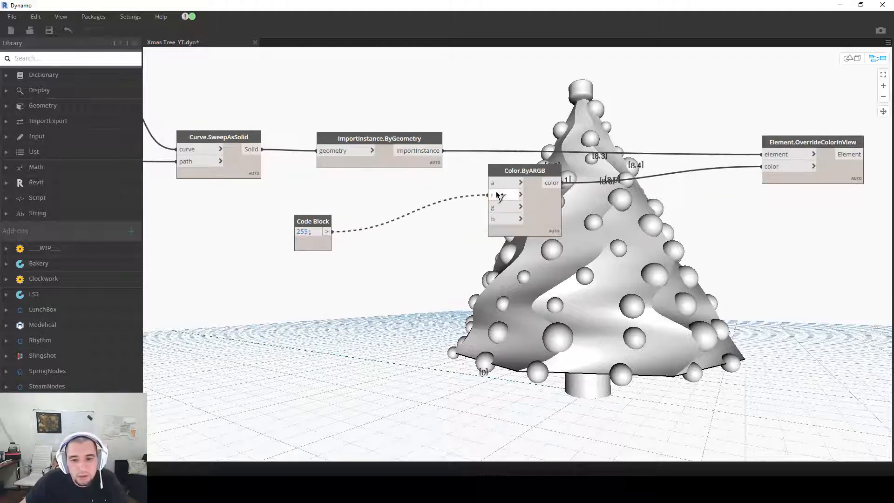
drag(327, 232, 489, 207)
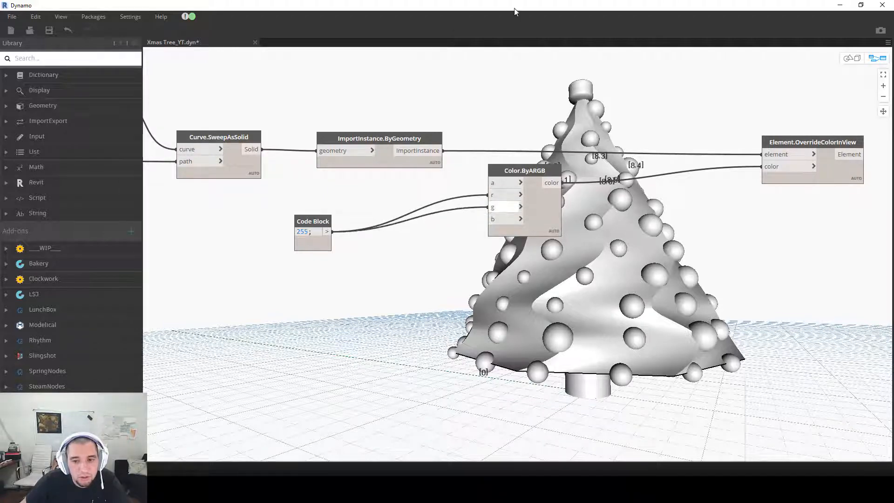
key(super+Down)
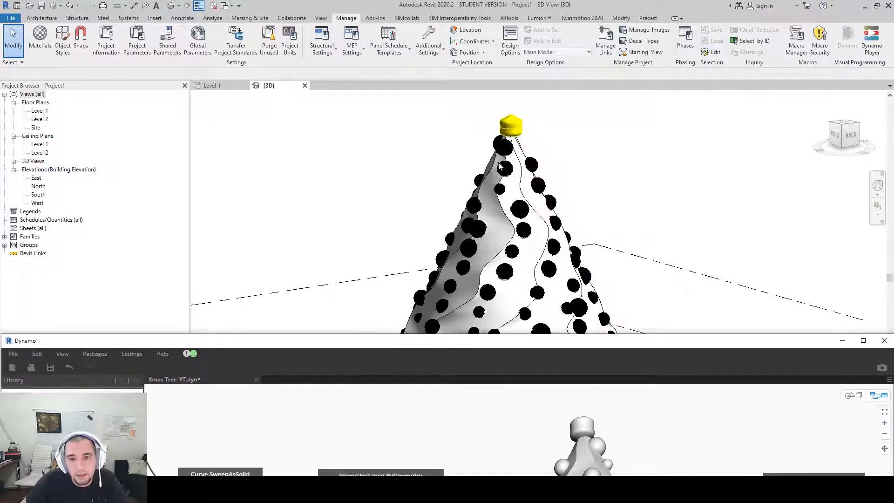
drag(535, 344, 526, 1)
Step: Move the ornaments' Element.OverrideColorInView node closer to their ImportInstance.ByGeometry and Color.ByARGB nodes
scroll(395, 322, down, 3)
middle_drag(187, 349, 521, 252)
middle_drag(403, 274, 671, 271)
scroll(408, 217, up, 3)
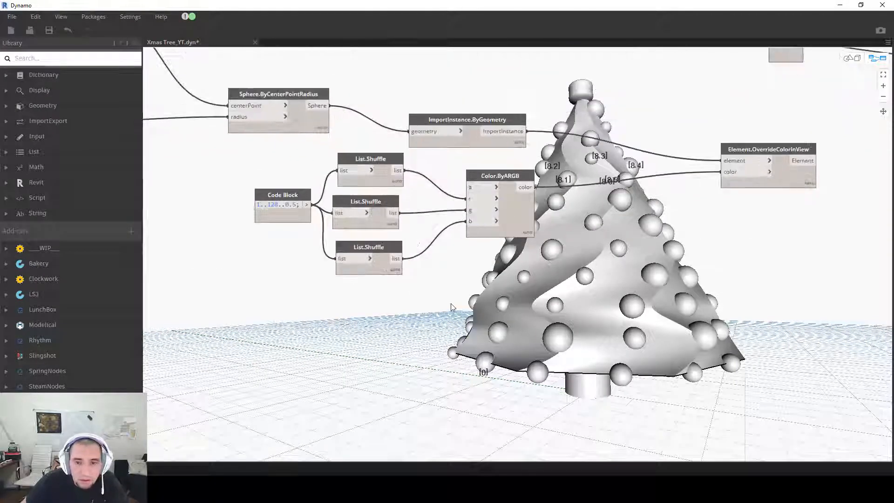
drag(778, 150, 593, 249)
Step: Reconnect the ornaments' Color.ByARGB output to the color input of their Element.OverrideColorInView and check the tree in Revit
key(super+Down)
double_click(320, 422)
click(535, 186)
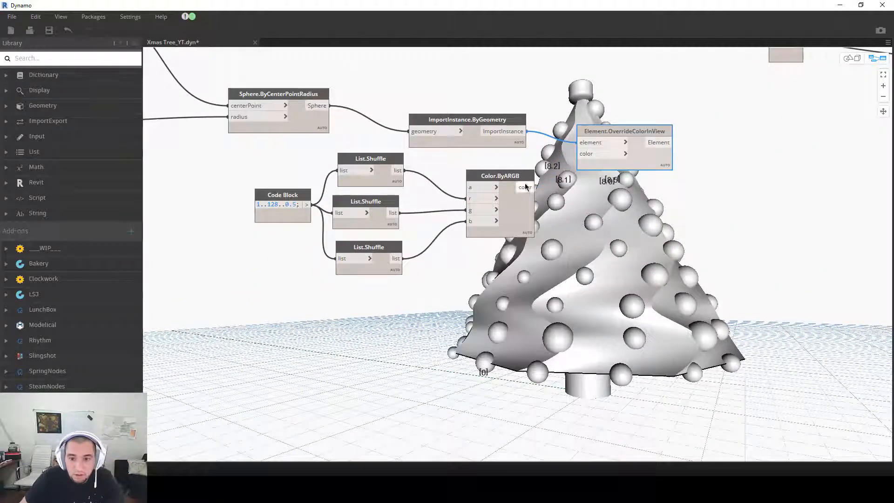
click(579, 153)
drag(563, 5, 599, 0)
scroll(612, 294, down, 3)
middle_drag(612, 294, 128, 280)
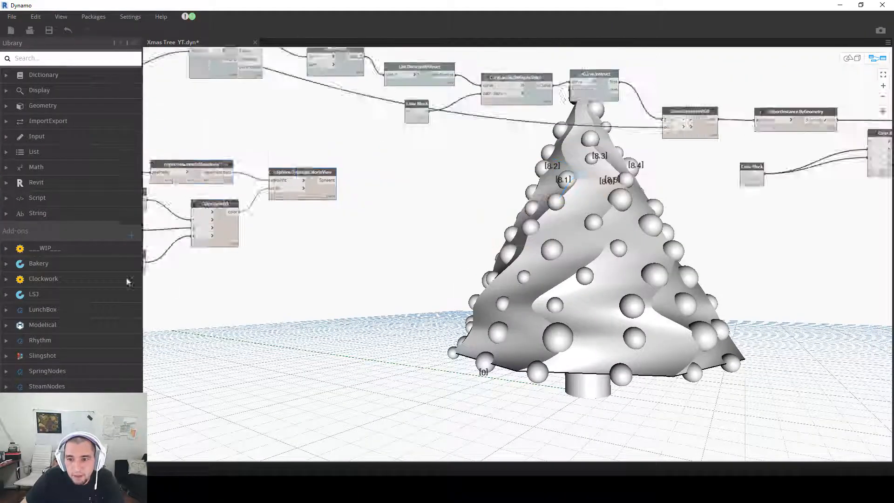
Step: Move the topper's 255; Code Block closer to its Color.ByARGB node and check the tree in Revit
middle_drag(571, 167, 278, 212)
drag(293, 208, 375, 190)
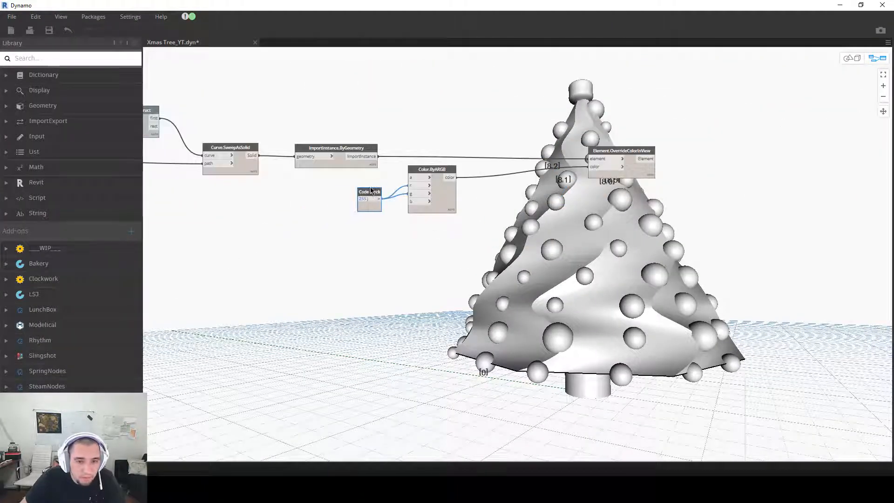
drag(443, 5, 443, 263)
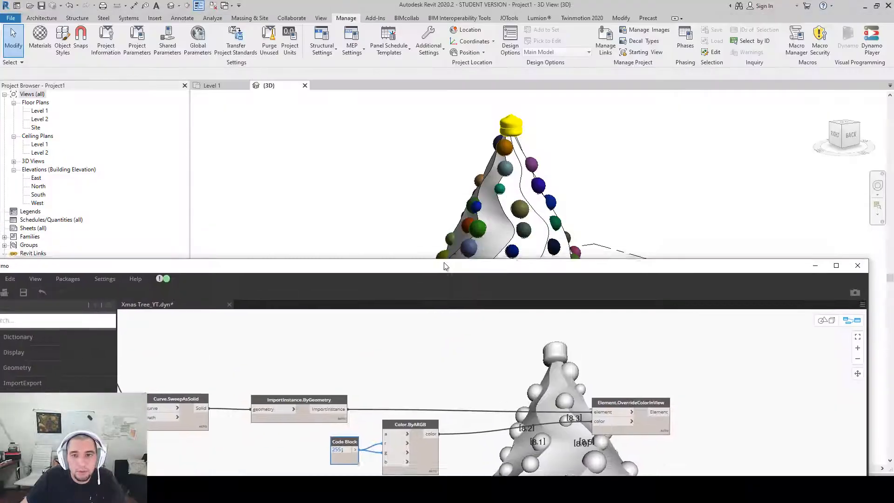
double_click(520, 269)
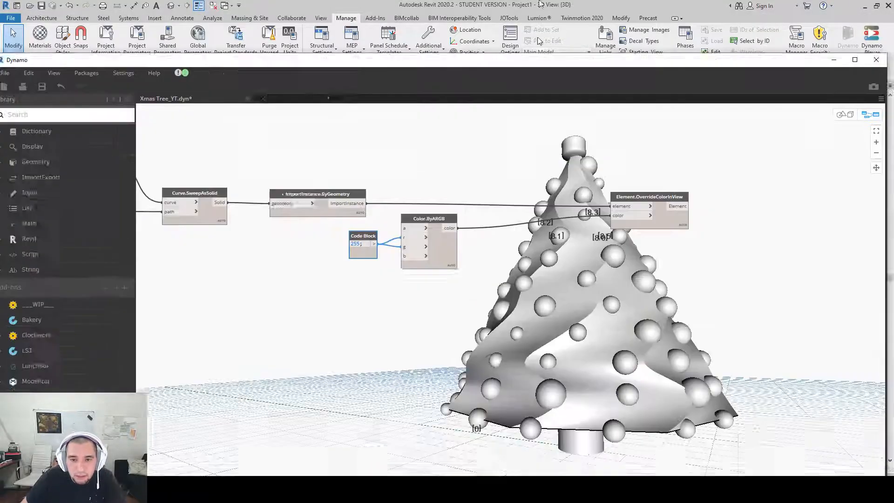
Step: Duplicate the topper's Color.ByARGB and Element.OverrideColorInView nodes and disconnect the copies' inherited ImportInstance and Code Block wires
drag(703, 262, 456, 168)
key(ctrl+c)
key(ctrl+v)
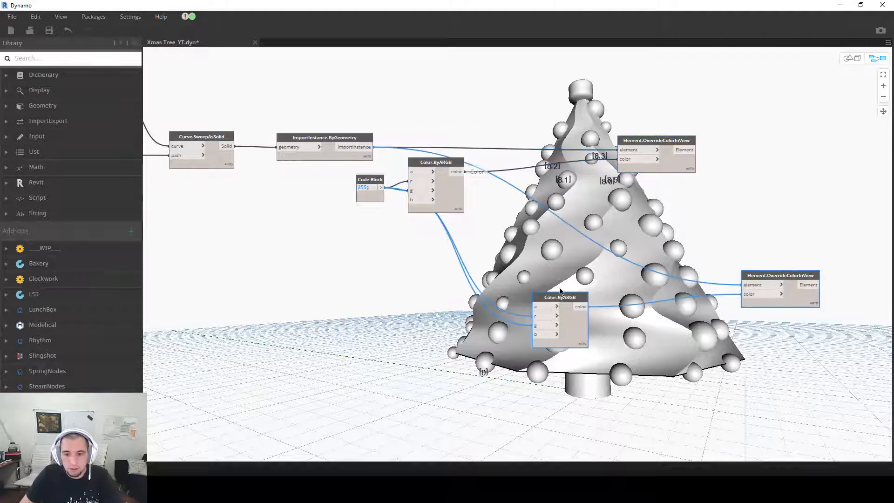
drag(559, 304, 556, 310)
click(540, 330)
click(727, 282)
click(746, 290)
click(772, 335)
Step: Move the copied Color.ByARGB and Element.OverrideColorInView nodes beside the ImportInstance.ByGeometry that follows Solid.ByLoft
drag(772, 335, 512, 237)
scroll(518, 299, down, 3)
middle_drag(556, 323, 702, 236)
drag(702, 235, 288, 299)
mouse_move(452, 4)
mouse_down()
mouse_move(383, 285)
mouse_move(460, 2)
mouse_up()
middle_drag(251, 281, 566, 244)
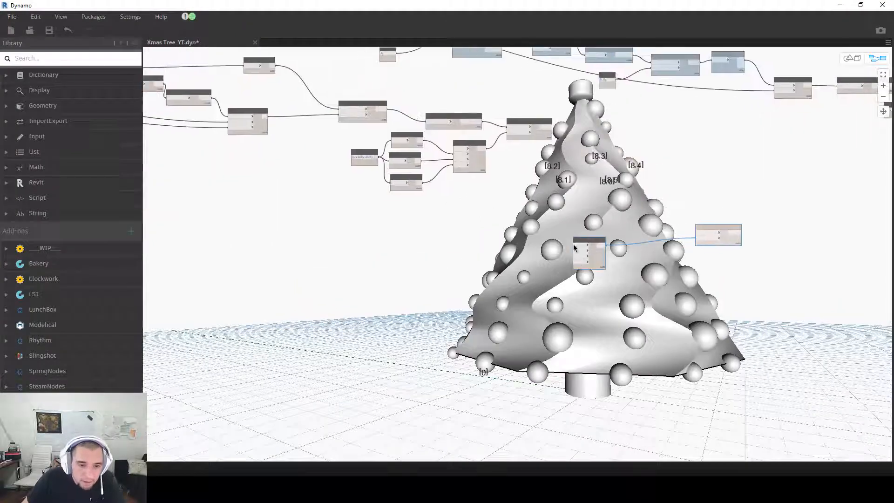
drag(593, 262, 249, 228)
scroll(321, 251, up, 3)
middle_drag(308, 226, 507, 331)
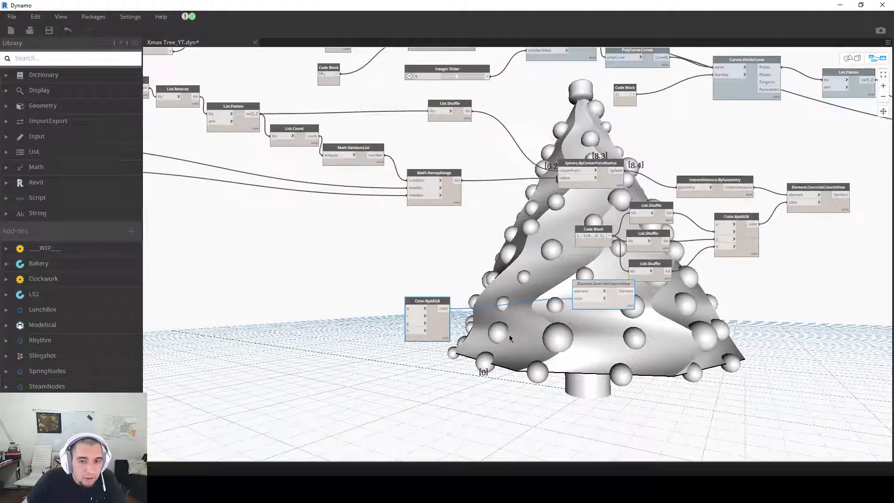
scroll(507, 330, down, 5)
drag(454, 321, 222, 326)
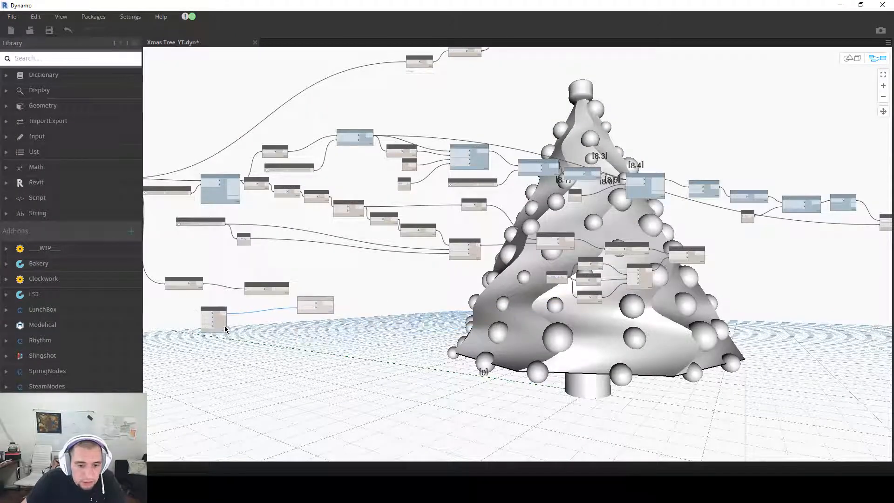
scroll(280, 287, up, 6)
Step: Connect the tree body's ImportInstance output to the copied override's element input and place the copied Color.ByARGB beneath ImportInstance.ByGeometry
click(376, 336)
middle_drag(390, 299, 671, 204)
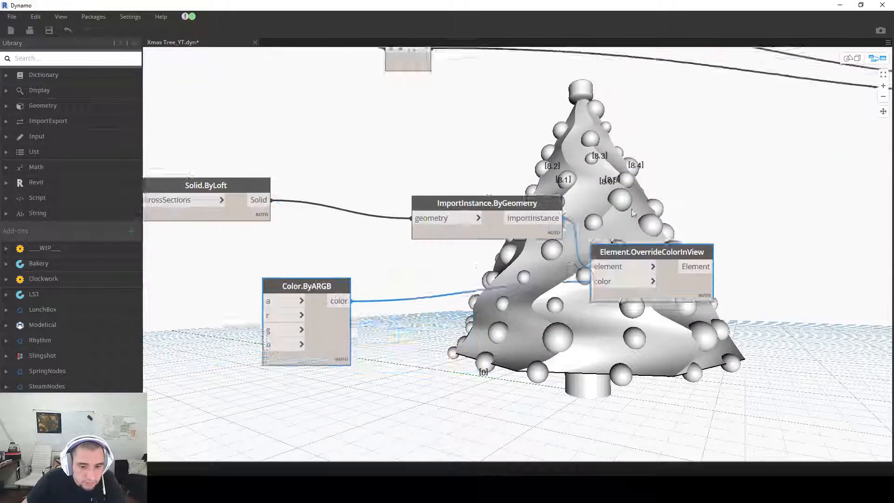
drag(384, 268, 562, 253)
drag(474, 5, 493, 2)
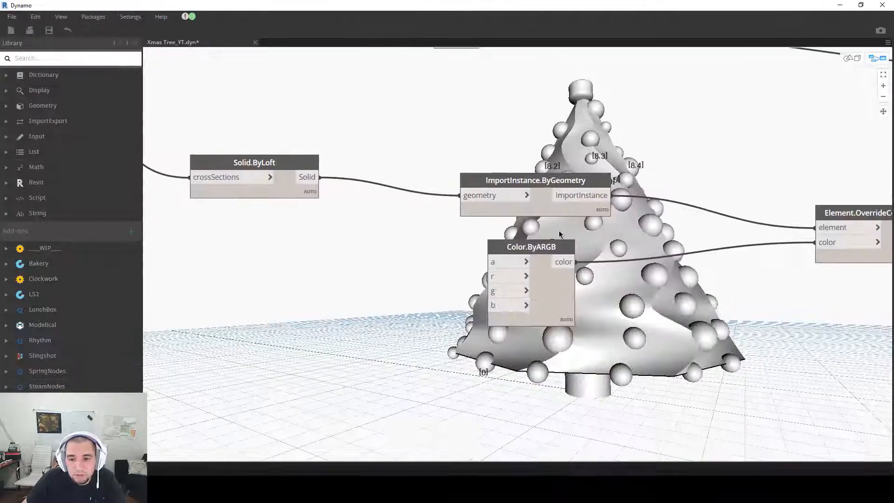
scroll(369, 225, down, 3)
click(334, 209)
click(431, 270)
scroll(473, 243, up, 2)
drag(459, 230, 493, 230)
Step: Add a Code Block containing 128;, connect it to the g input of the tree body's Color.ByARGB, and check Revit
right_click(357, 258)
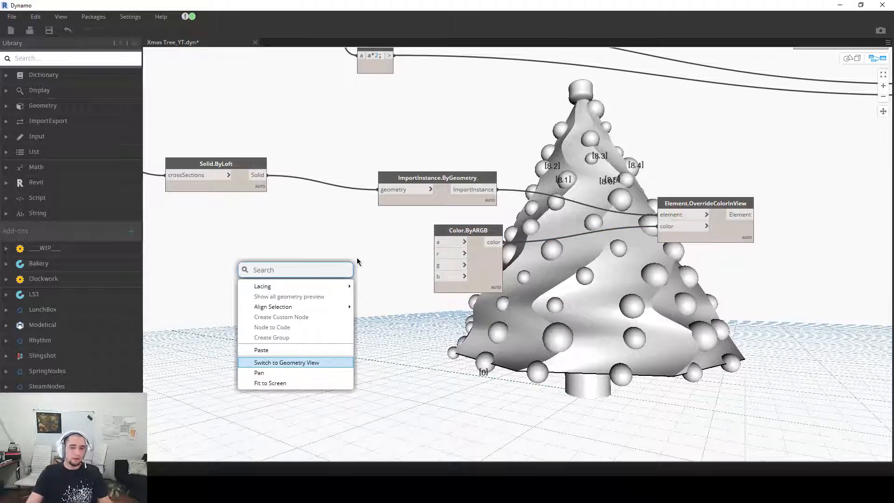
text(128)
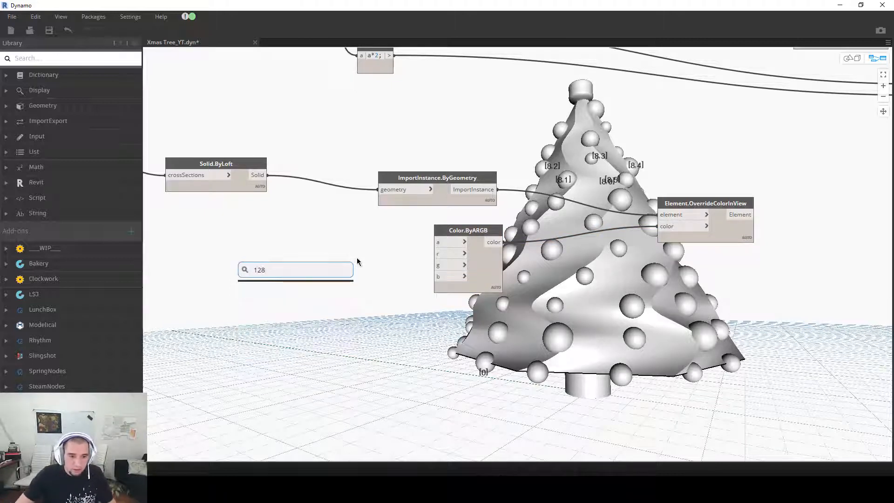
key(Return)
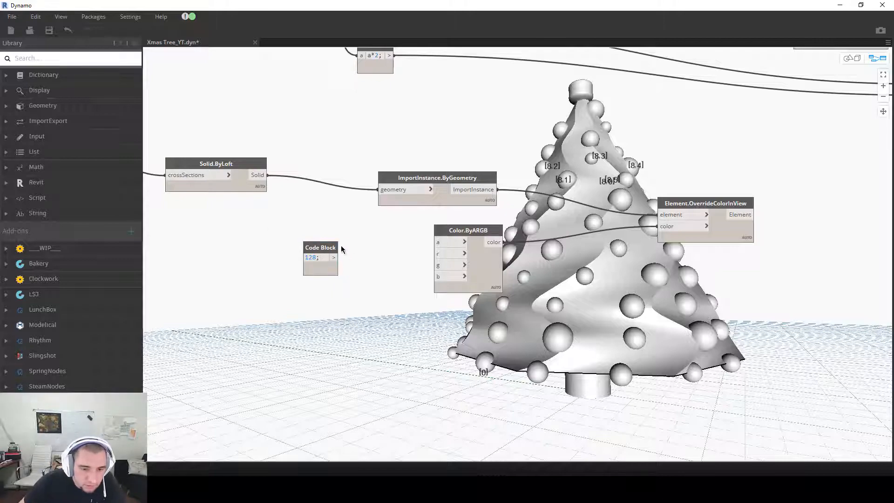
click(335, 257)
click(438, 265)
mouse_move(471, 6)
mouse_down()
mouse_move(444, 353)
mouse_move(475, 205)
mouse_move(470, 3)
mouse_up()
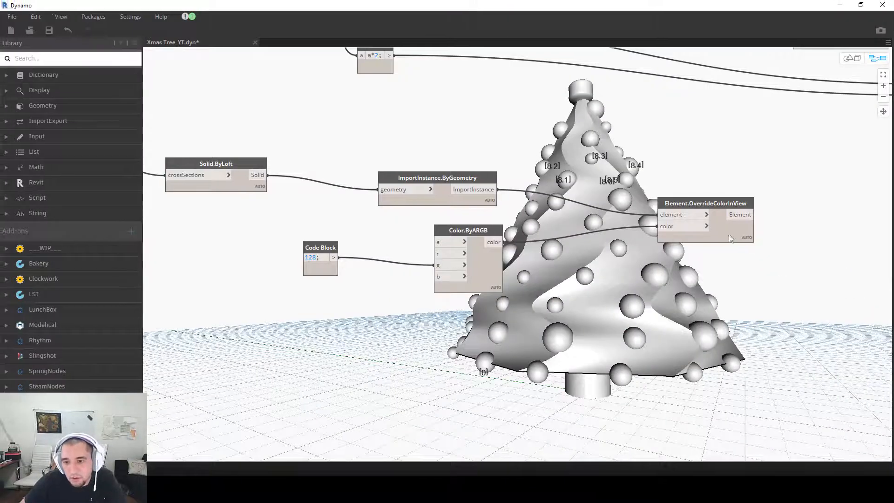
Step: Move the tree body's Element.OverrideColorInView closer to its ImportInstance.ByGeometry and Color.ByARGB nodes
drag(729, 235, 647, 236)
scroll(425, 225, down, 3)
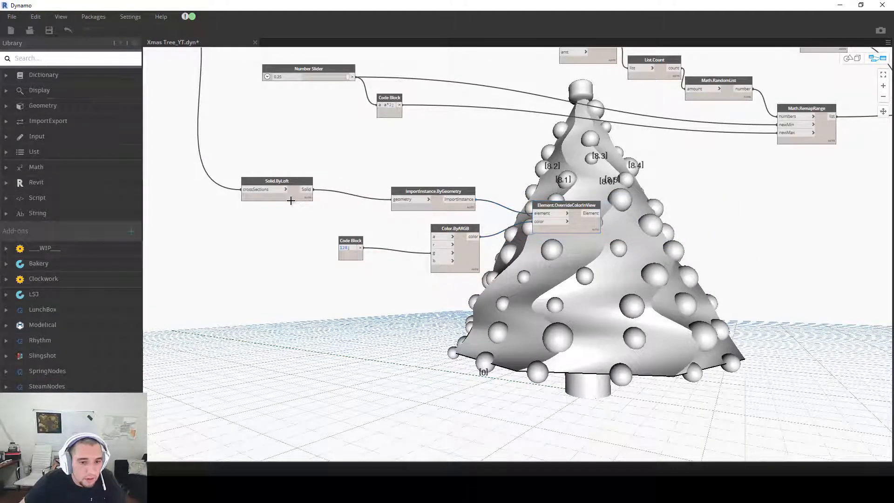
click(296, 198)
click(297, 243)
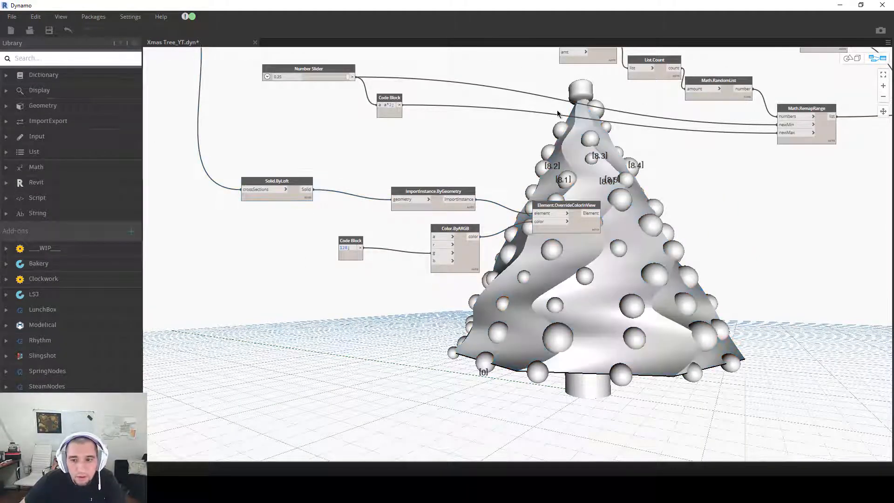
Step: Reconnect the color input of the tree body's Element.OverrideColorInView and check the tree in Revit
scroll(606, 243, down, 3)
middle_drag(605, 243, 385, 270)
scroll(385, 269, up, 2)
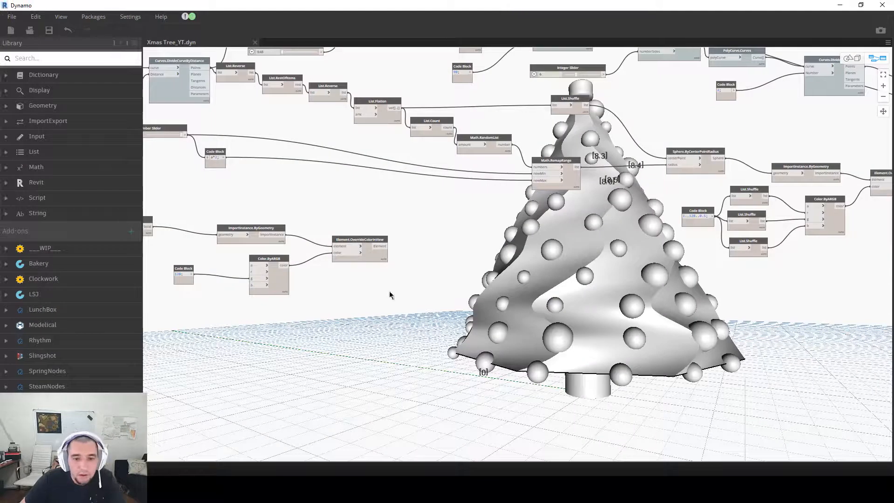
click(339, 252)
click(337, 255)
mouse_move(414, 5)
mouse_down()
mouse_move(385, 373)
mouse_move(404, 1)
mouse_up()
middle_drag(264, 263, 619, 277)
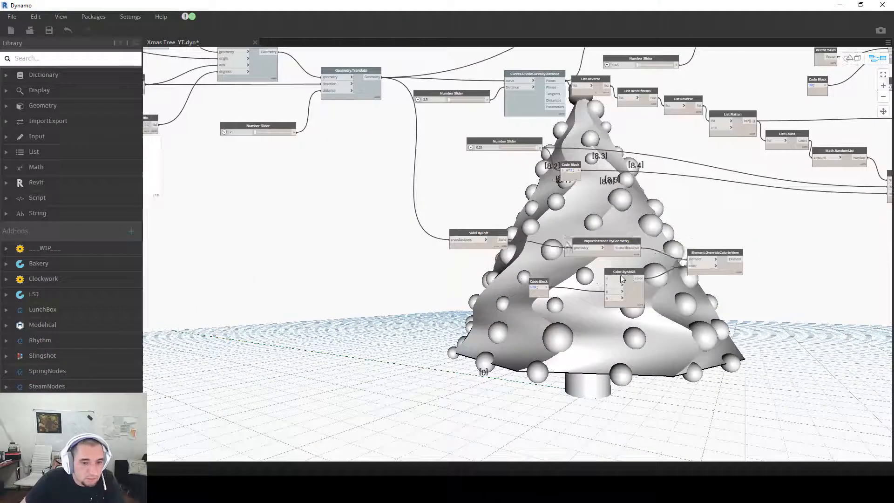
click(495, 246)
drag(560, 3, 443, 1)
Step: Reconnect the topper's Color.ByARGB output to its Element.OverrideColorInView color input and check the result in Revit
middle_drag(715, 115, 232, 166)
mouse_move(727, 224)
middle_down()
mouse_move(531, 250)
mouse_move(189, 229)
middle_up()
middle_drag(731, 249, 348, 219)
scroll(428, 199, up, 3)
click(329, 227)
drag(317, 198, 500, 181)
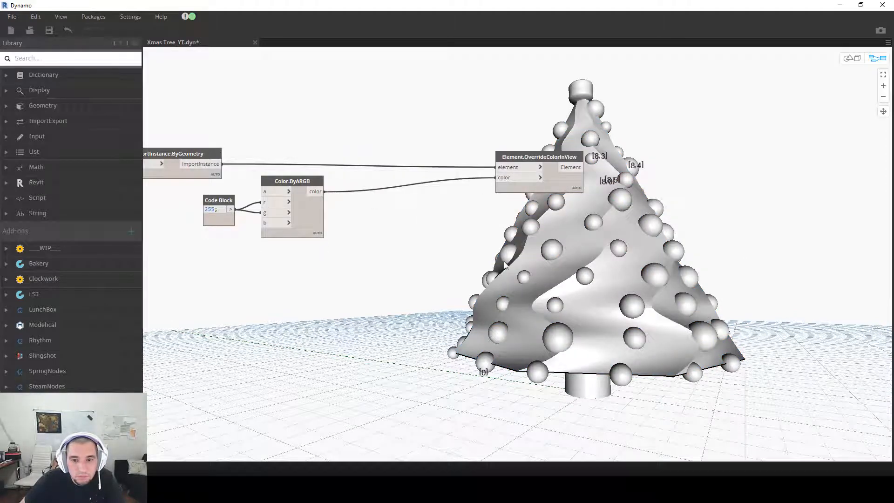
drag(403, 6, 428, 2)
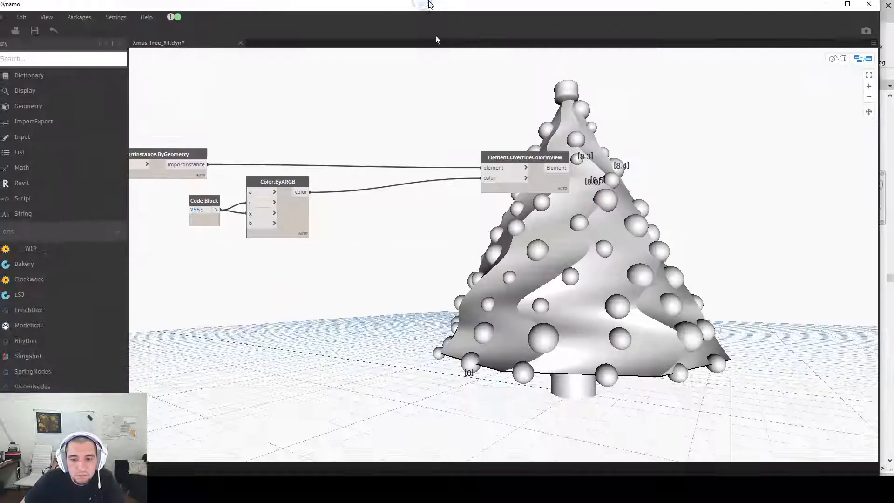
Step: Connect the 128; Code Block to the b input of the tree body's Color.ByARGB as well
scroll(428, 349, down, 4)
middle_drag(428, 349, 694, 243)
middle_drag(399, 309, 635, 301)
scroll(427, 213, up, 5)
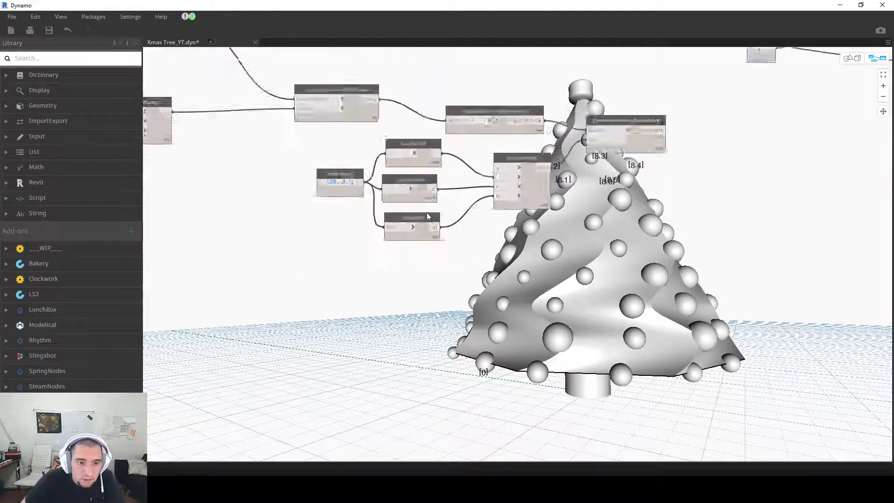
scroll(370, 255, down, 1)
middle_drag(559, 232, 866, 197)
middle_drag(372, 250, 602, 259)
click(347, 219)
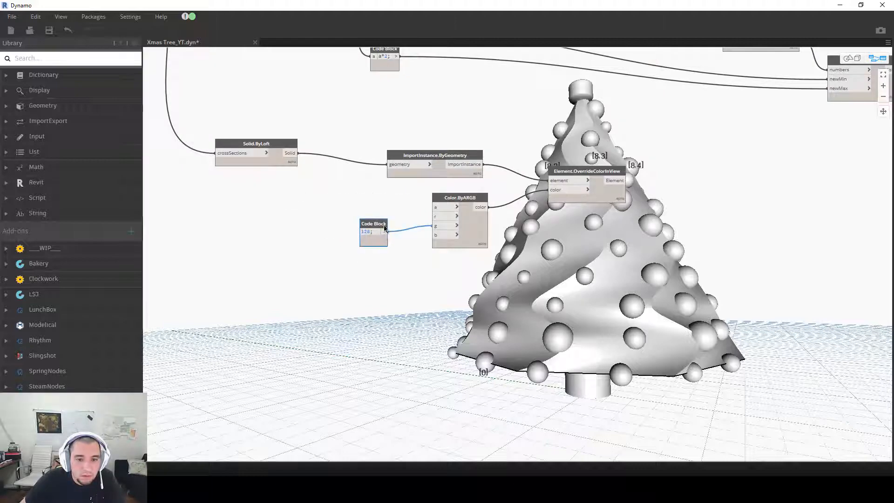
scroll(384, 232, up, 2)
click(450, 233)
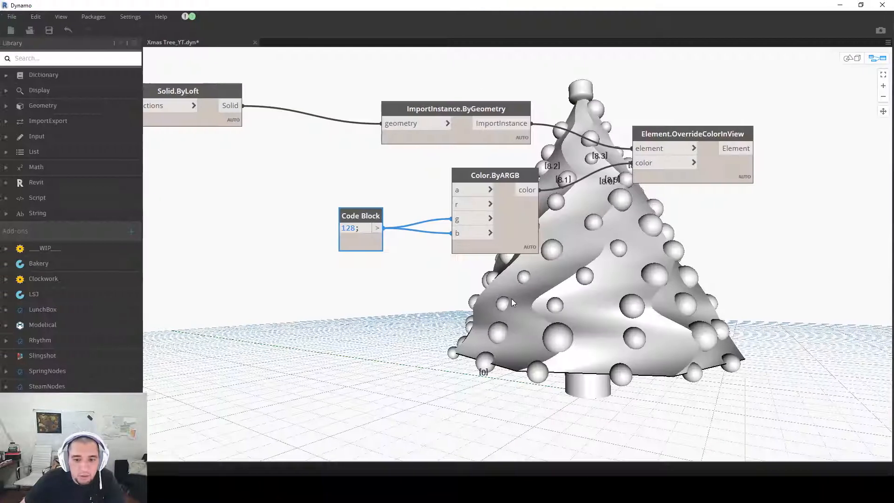
Step: Disconnect the tree body's override element input and delete the ImportInstance.ByGeometry node that follows Solid.ByLoft
middle_drag(512, 302, 336, 372)
click(543, 247)
mouse_move(324, 204)
drag(462, 221, 415, 205)
click(293, 183)
Step: Switch to Revit, delete the imported tree body from the 3D view, and return to Dynamo
drag(386, 5, 450, 402)
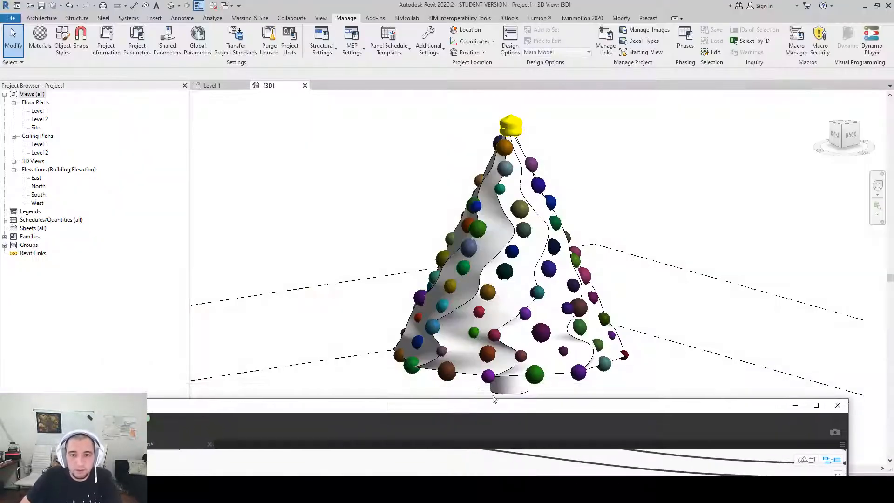
click(564, 371)
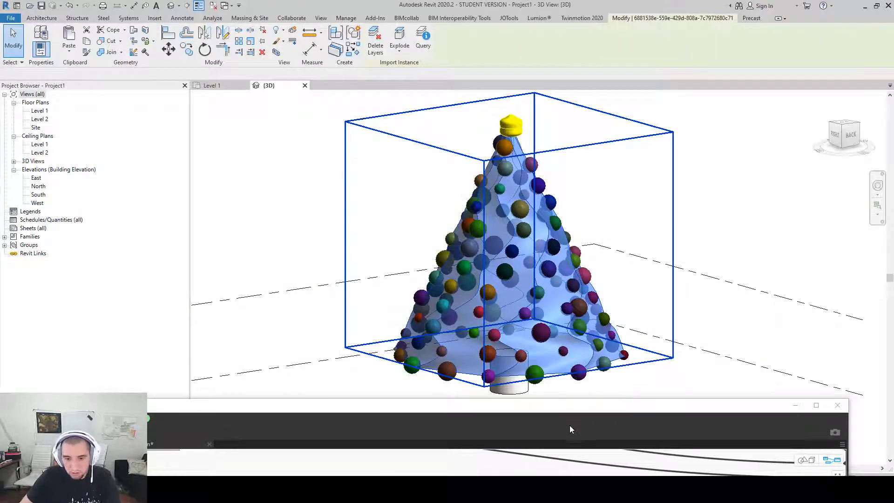
key(Delete)
drag(569, 410, 549, 1)
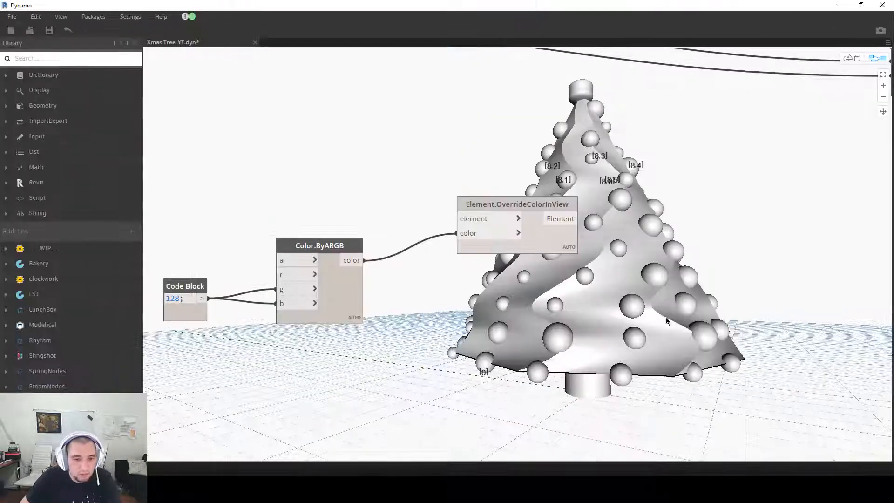
Step: Add an ImportInstance.ByGeometry node, wire it between Solid.ByLoft and the override's element input, and check the tree in Revit
middle_drag(145, 154, 406, 165)
right_click(422, 167)
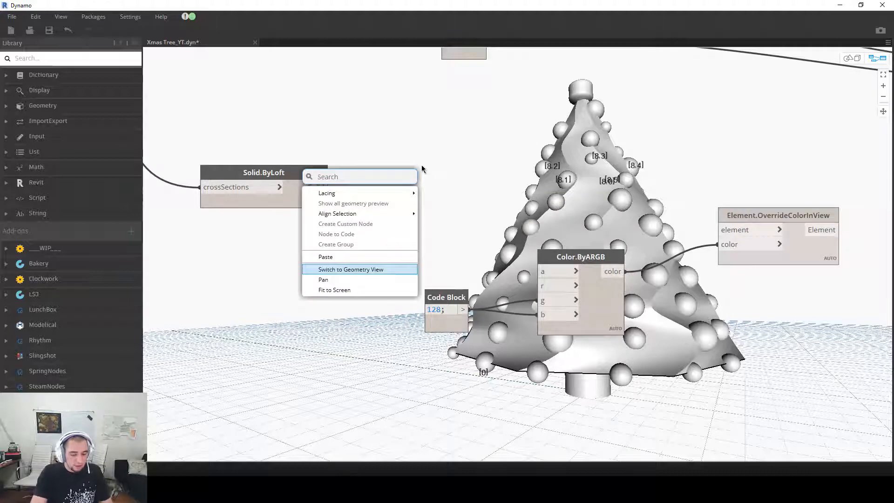
text(importinstance)
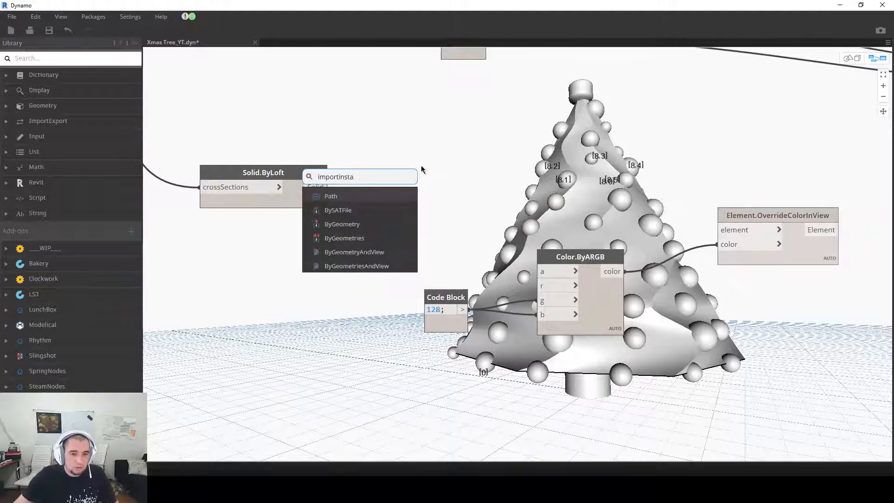
click(378, 219)
drag(400, 240, 439, 161)
drag(329, 187, 409, 173)
drag(523, 178, 718, 229)
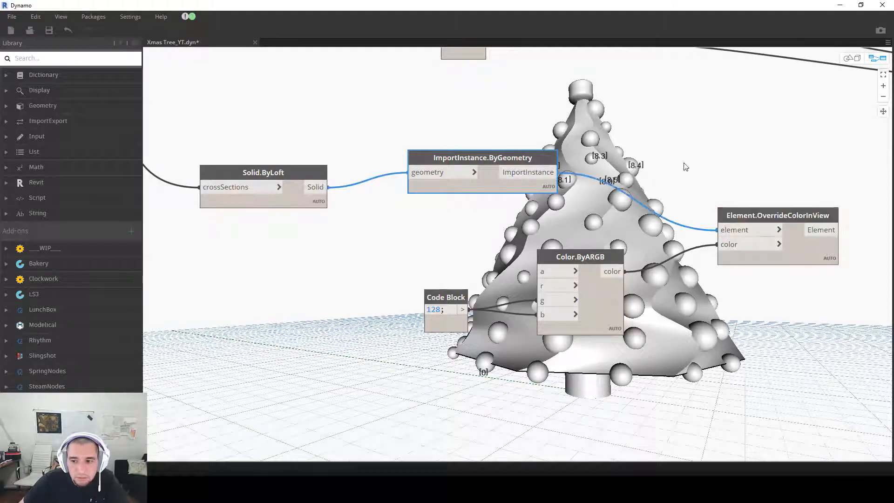
drag(628, 6, 414, 53)
drag(348, 377, 433, 2)
drag(445, 59, 79, 190)
double_click(78, 187)
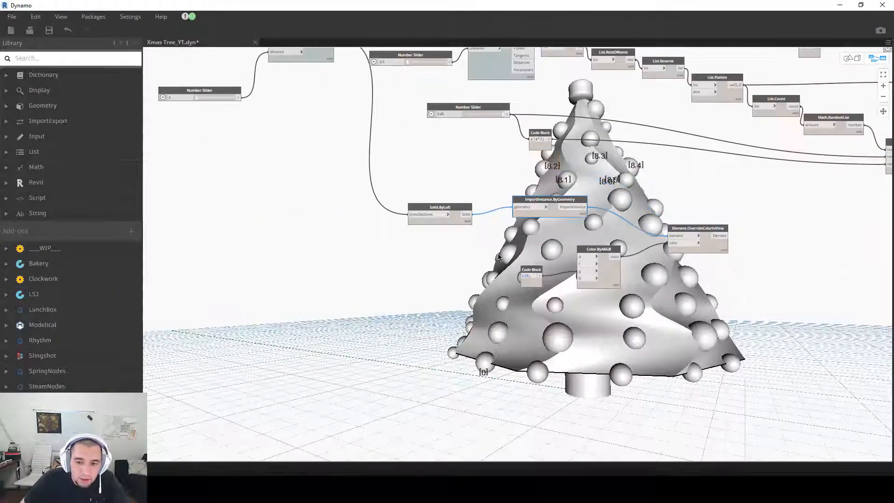
Step: Duplicate the tree body's Element.OverrideColorInView node and place the copy below the original
middle_drag(499, 257, 458, 313)
scroll(458, 313, up, 1)
drag(721, 380, 655, 376)
click(703, 305)
key(ctrl+c)
key(ctrl+v)
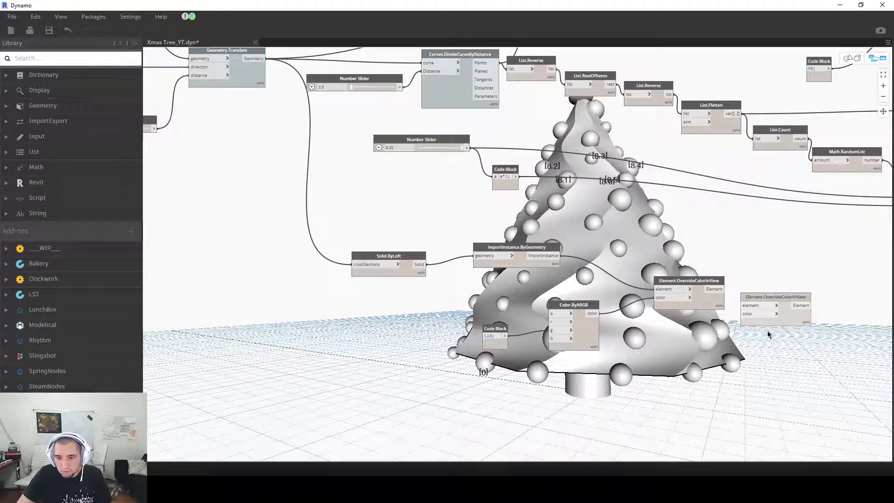
drag(770, 310, 783, 345)
Step: Duplicate the tree body's Color.ByARGB, connect its color output to the copied override, and disconnect its inherited Code Block wire
click(593, 349)
key(ctrl+c)
key(ctrl+v)
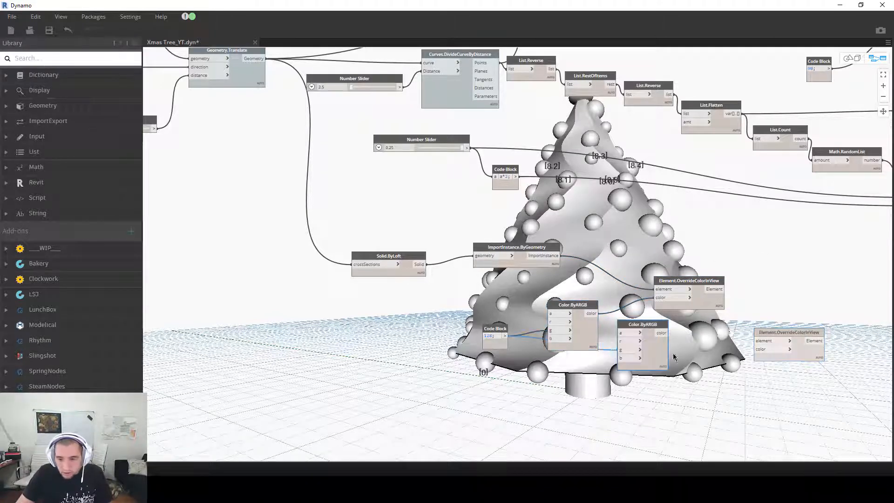
drag(661, 332, 760, 349)
drag(620, 349, 588, 365)
Step: Move the copied Color.ByARGB and Element.OverrideColorInView nodes beside the trunk cylinder's ImportInstance.ByGeometry
drag(820, 379, 651, 337)
scroll(650, 337, down, 3)
middle_drag(650, 336, 582, 377)
drag(616, 376, 823, 115)
middle_drag(797, 154, 393, 359)
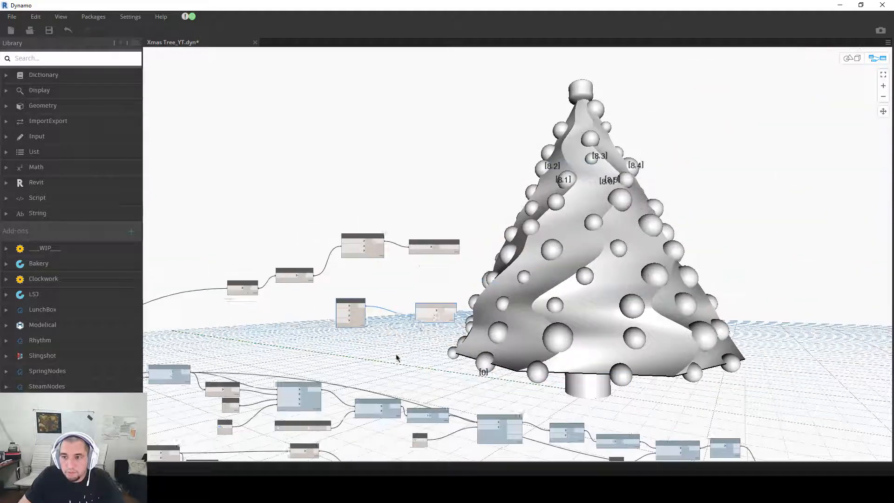
drag(449, 305, 510, 254)
scroll(484, 258, up, 5)
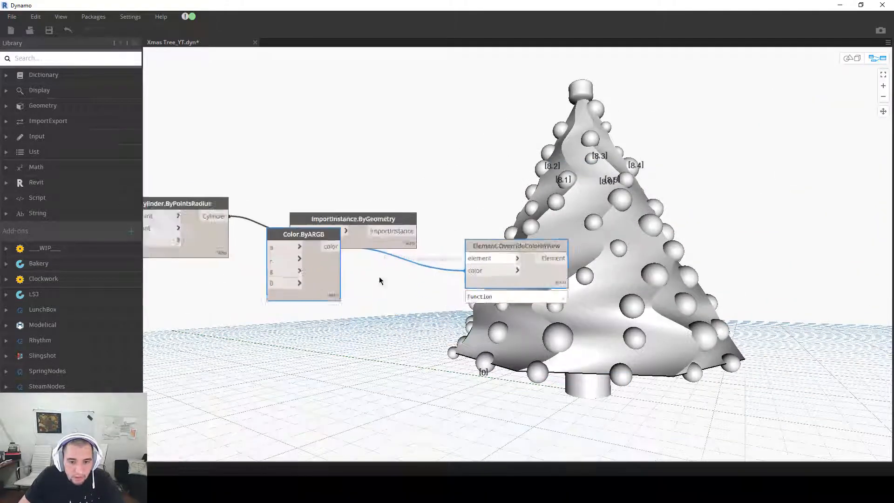
click(361, 298)
Step: Place Color.ByARGB below the trunk's ImportInstance.ByGeometry, connect ImportInstance to the override's element input, and check Revit
drag(301, 244, 405, 338)
drag(408, 227, 467, 258)
drag(451, 4, 431, 417)
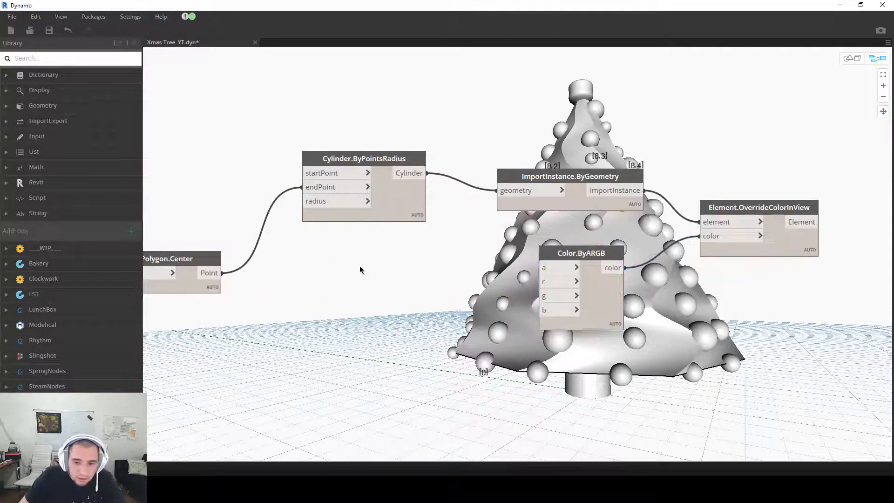
Step: Place a Code Block containing 128; beside the trunk's Color.ByARGB node
right_click(360, 270)
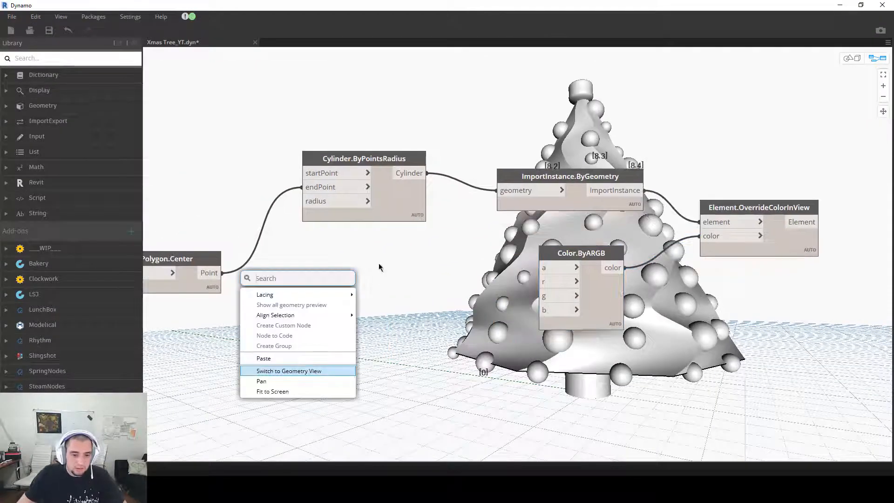
text(128)
key(Return)
key(BackSpace)
text(8;)
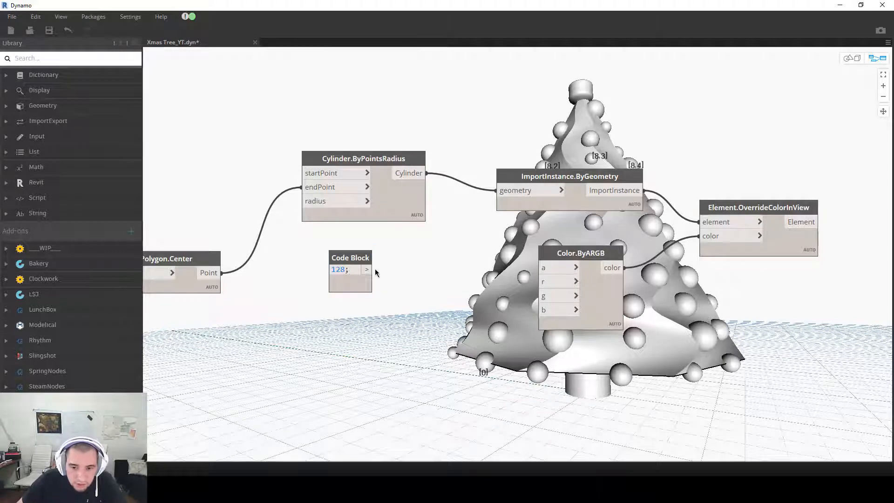
Step: Connect the 128 Code Block to the r and g inputs of the trunk's Color.ByARGB and check the trunk in Revit
drag(367, 270, 541, 282)
drag(368, 272, 543, 296)
click(545, 310)
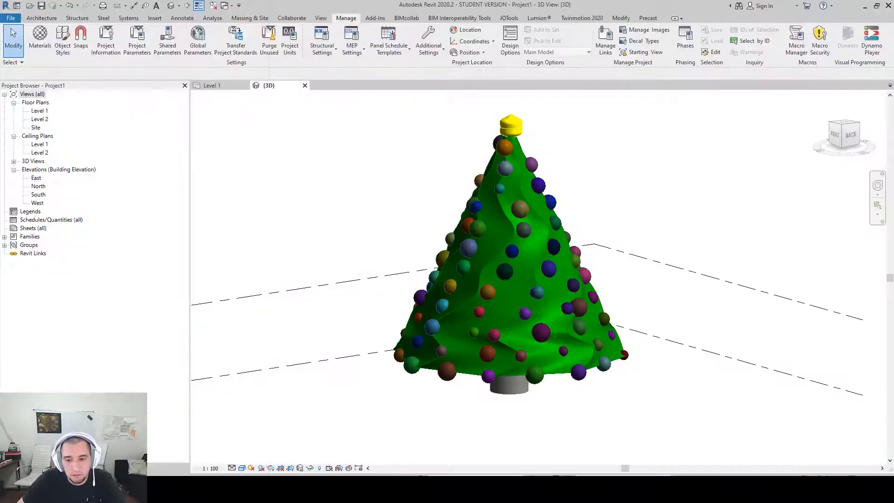
right_click(574, 383)
click(570, 421)
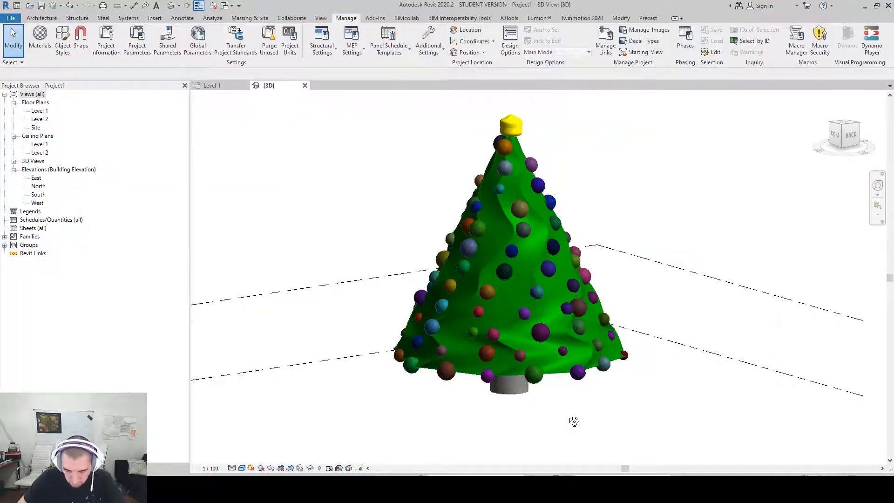
shift+middle_drag(571, 423, 515, 402)
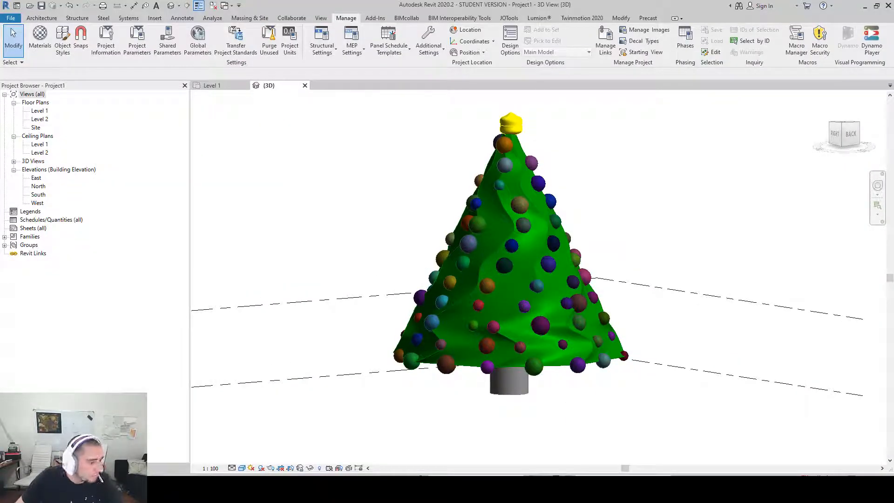
scroll(512, 396, up, 3)
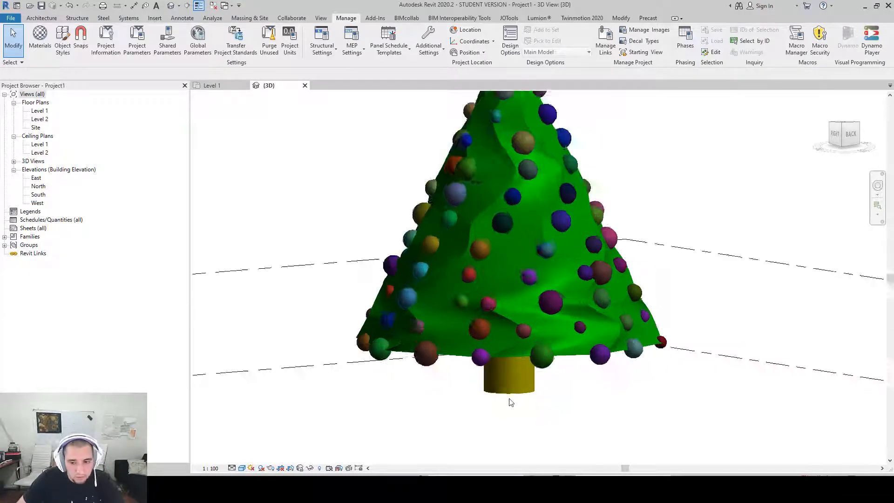
scroll(514, 394, down, 2)
key(alt+Tab)
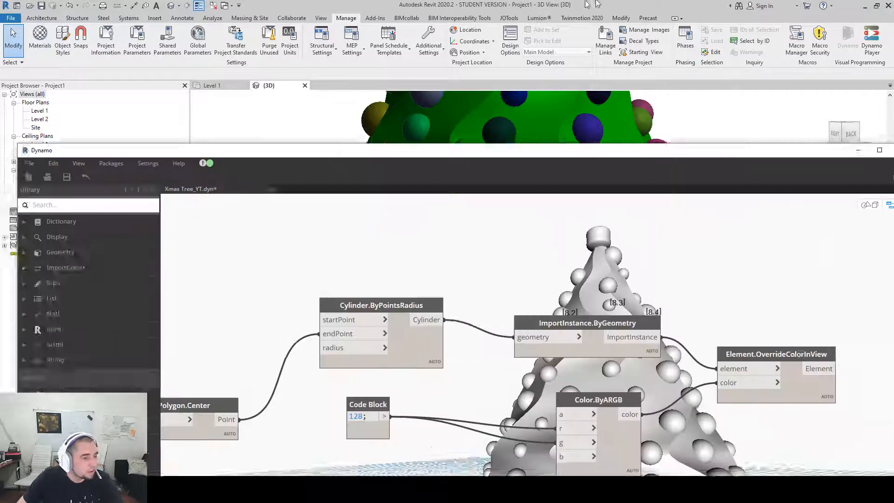
Step: Move the Code Block closer to the trunk's Color.ByARGB, set its value to 230, and check the trunk in Revit
drag(363, 260, 414, 284)
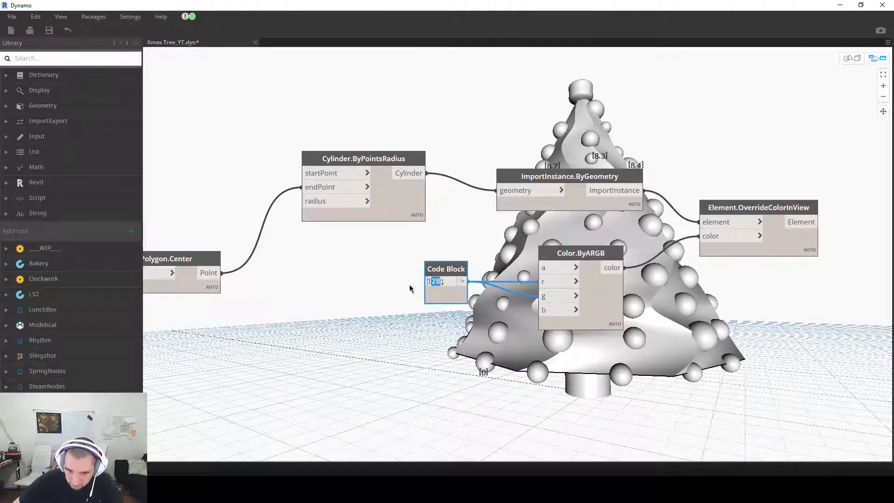
key(BackSpace)
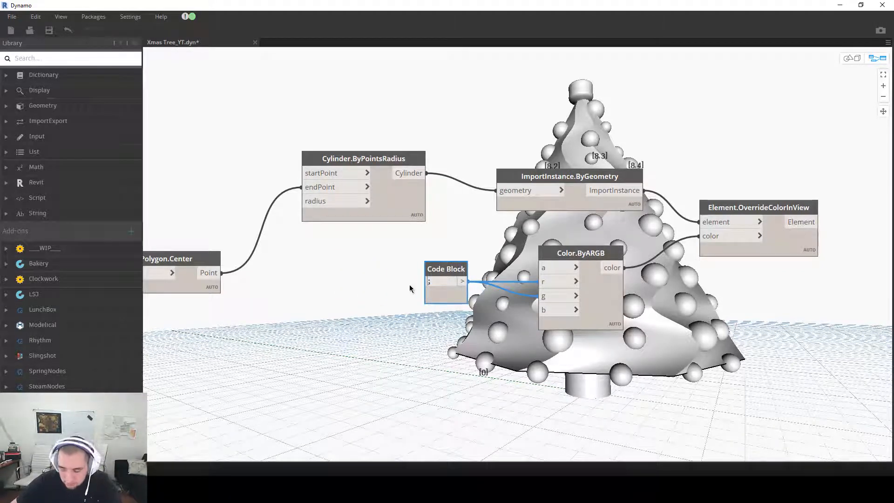
text(230)
key(Return)
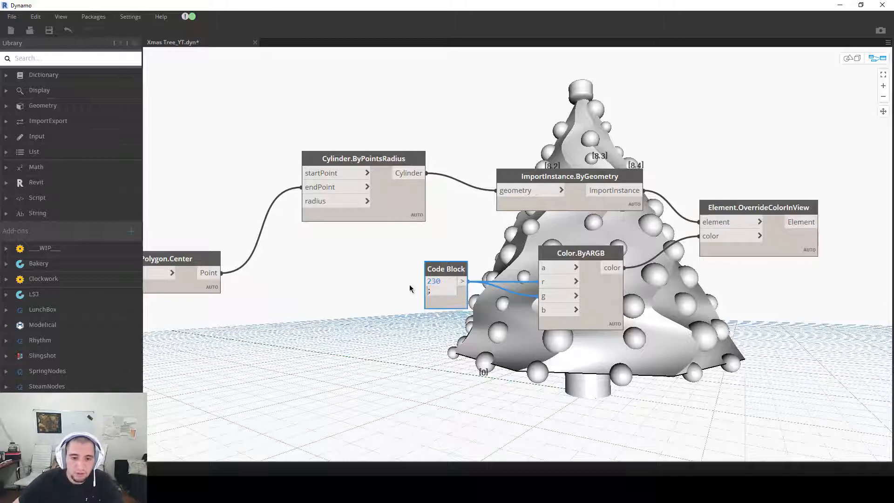
click(378, 322)
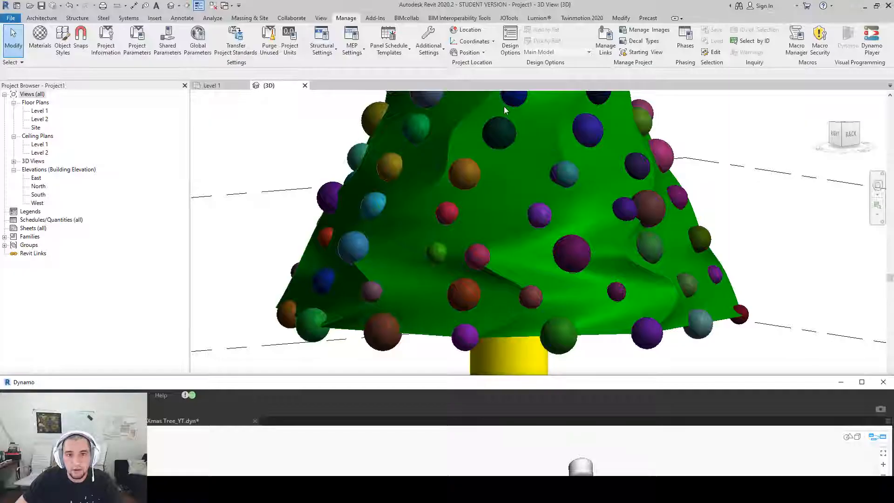
Step: Set the trunk color's Code Block to 79 and check the trunk in Revit
drag(587, 382, 604, 80)
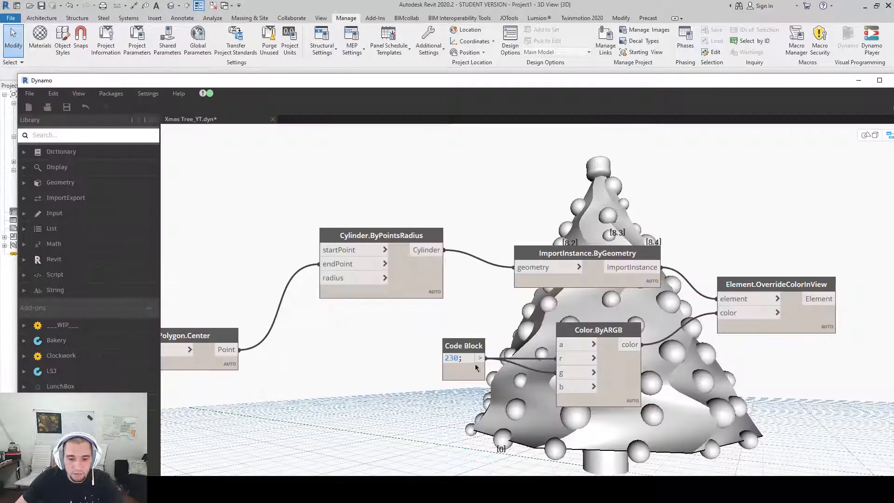
text(79;)
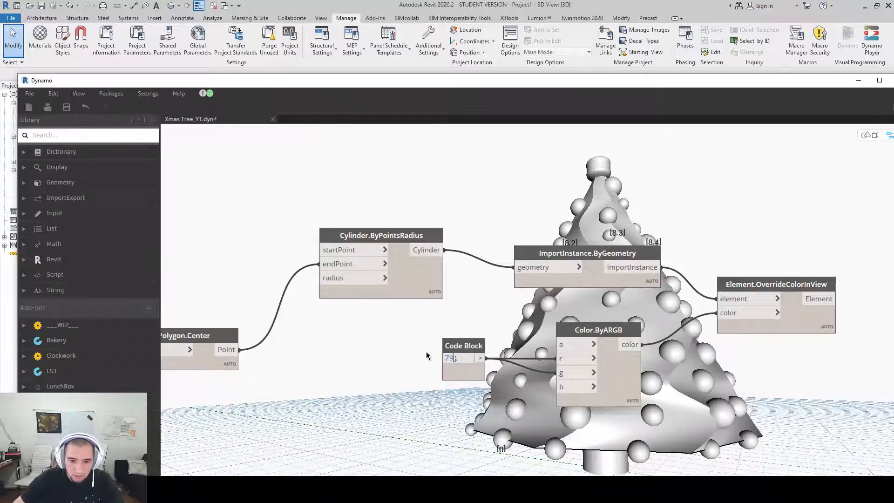
drag(521, 86, 523, 474)
scroll(541, 391, down, 3)
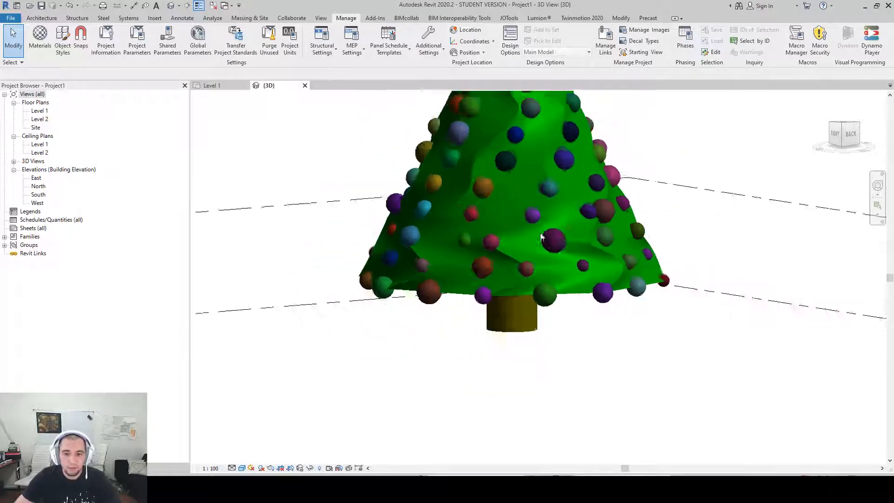
Step: Examine the colored tree in the Revit 3D view, including the overlapping ornament spheres and another side of the tree
scroll(541, 391, down, 1)
middle_drag(648, 401, 659, 363)
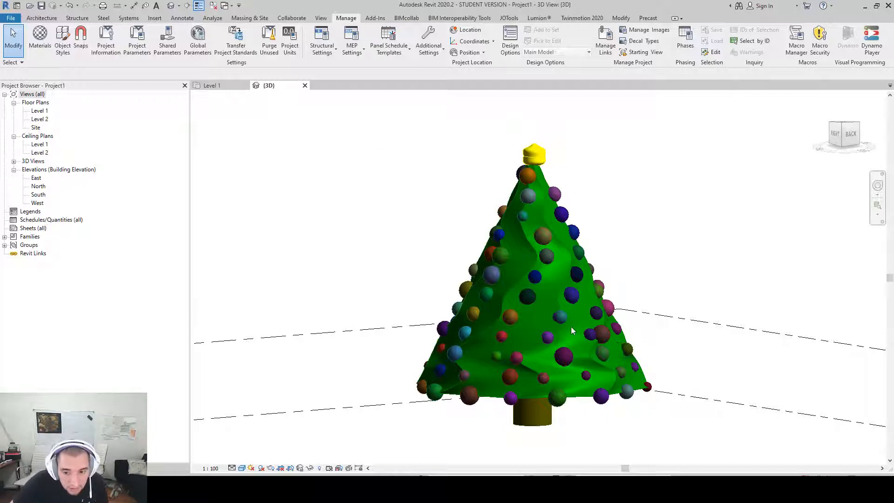
scroll(571, 326, up, 6)
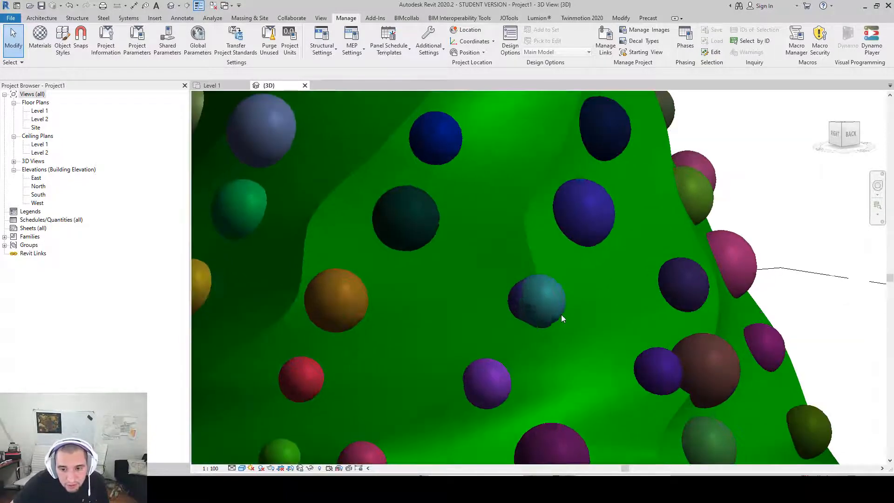
click(512, 295)
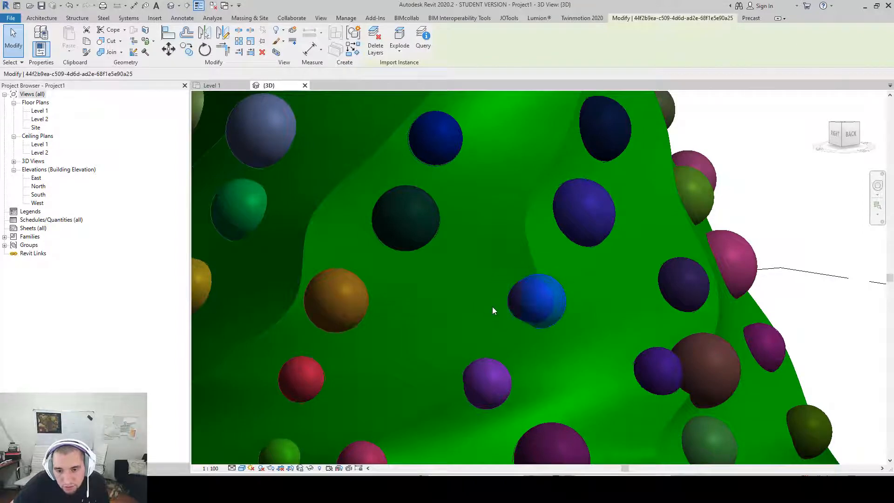
key(Escape)
scroll(612, 338, down, 5)
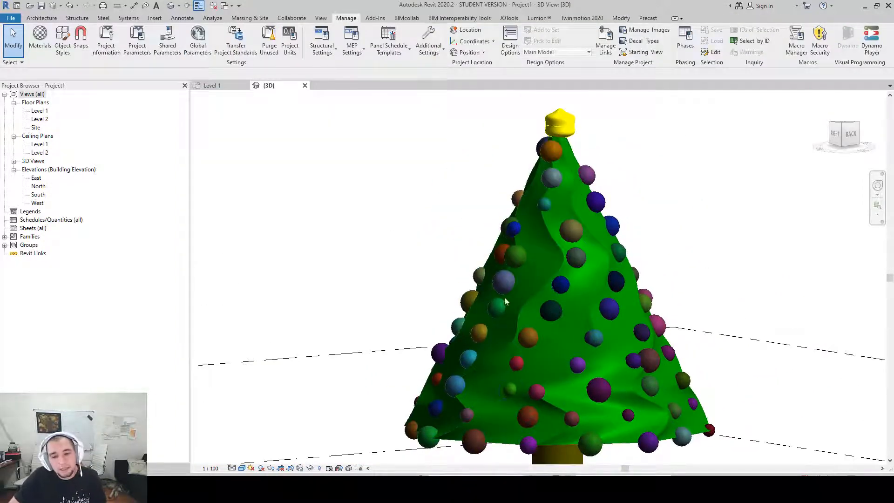
shift+middle_drag(471, 266, 568, 261)
scroll(625, 311, down, 1)
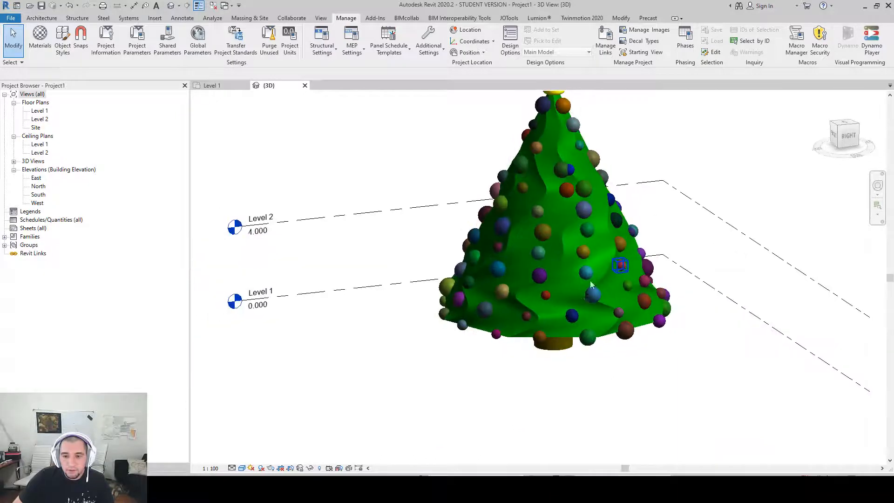
middle_drag(540, 233, 538, 276)
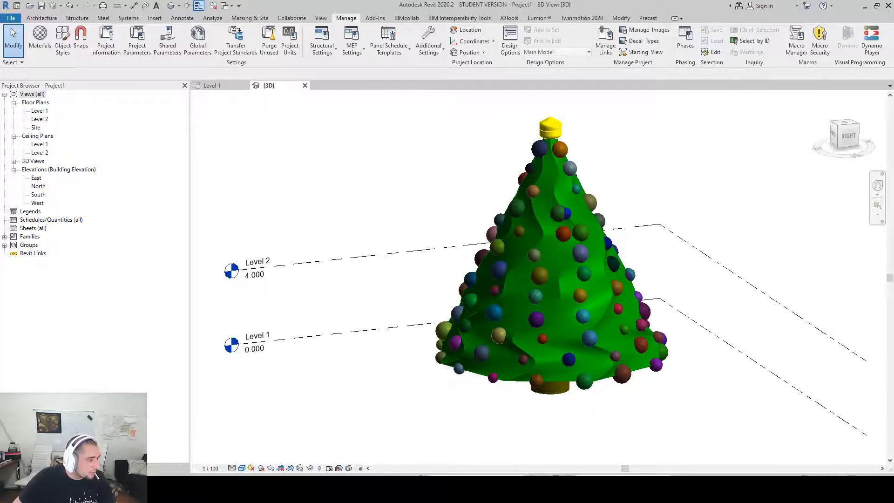
Step: Return to Dynamo and set the Number feeding the Range node's end input to 25
drag(0, 77, 447, 1)
click(419, 225)
mouse_move(476, 11)
mouse_down()
mouse_move(532, 177)
mouse_move(703, 120)
mouse_move(473, 4)
mouse_up()
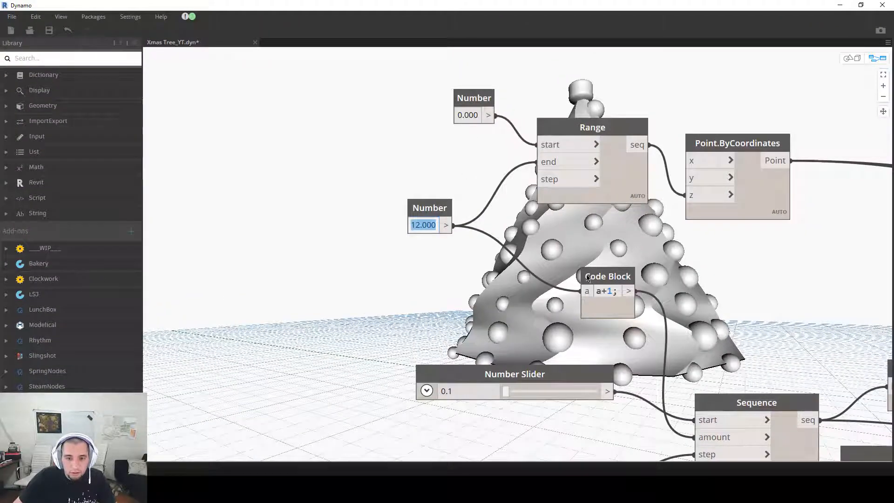
scroll(584, 279, down, 4)
middle_drag(585, 280, 316, 315)
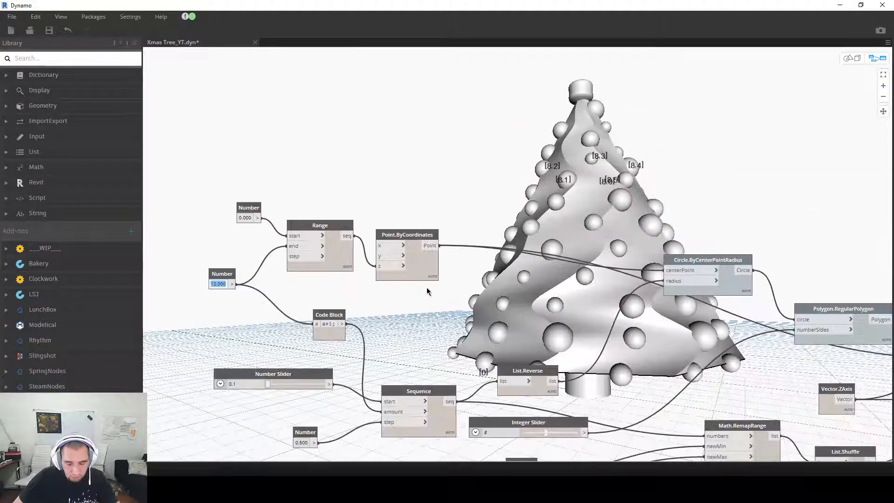
text(25)
key(Return)
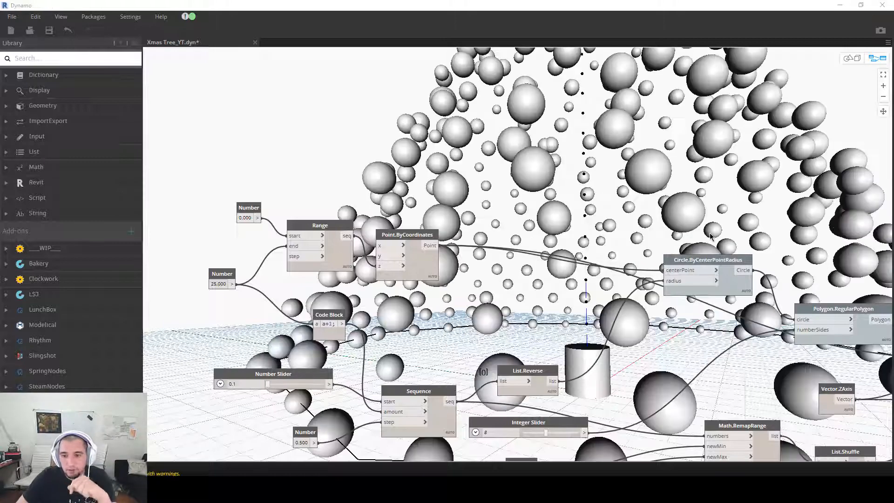
Step: Examine the enlarged tree in the Dynamo geometry preview and inspect the Solid.ByLoft node's warning
scroll(711, 237, down, 6)
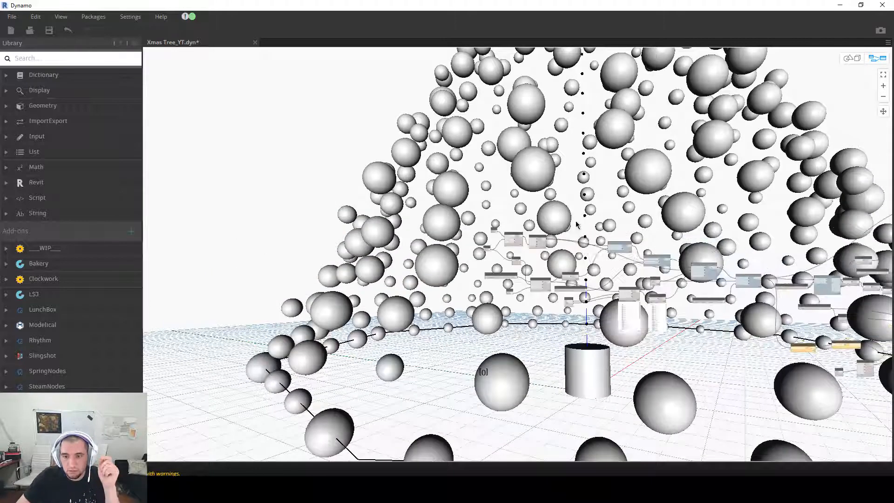
click(856, 59)
scroll(766, 210, down, 3)
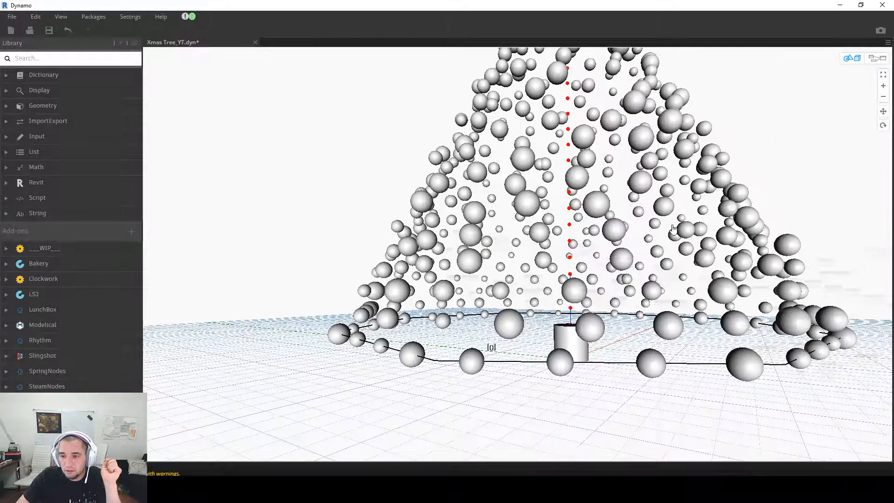
middle_drag(766, 210, 601, 289)
scroll(600, 289, down, 5)
click(877, 58)
scroll(768, 354, up, 8)
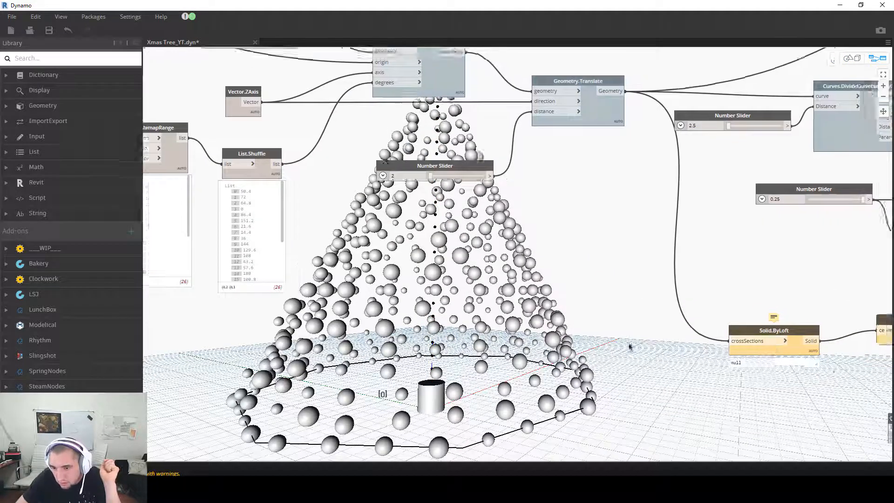
click(657, 340)
scroll(580, 251, down, 3)
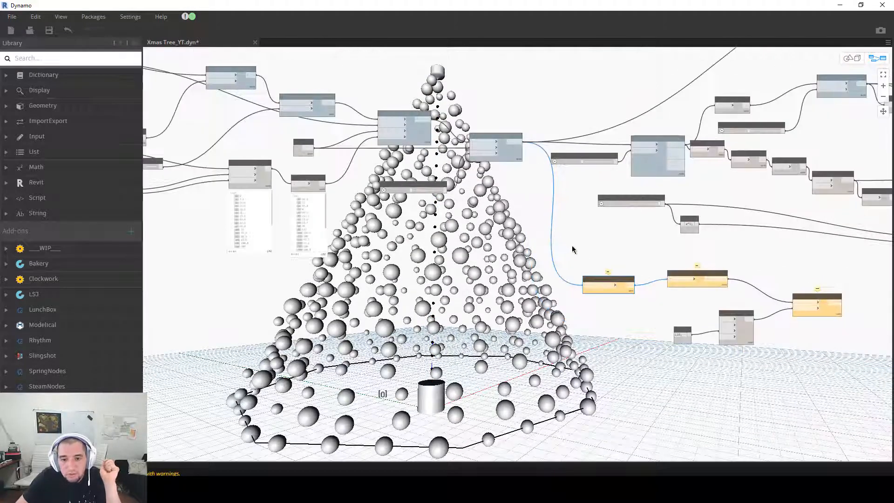
scroll(624, 294, up, 3)
mouse_move(622, 300)
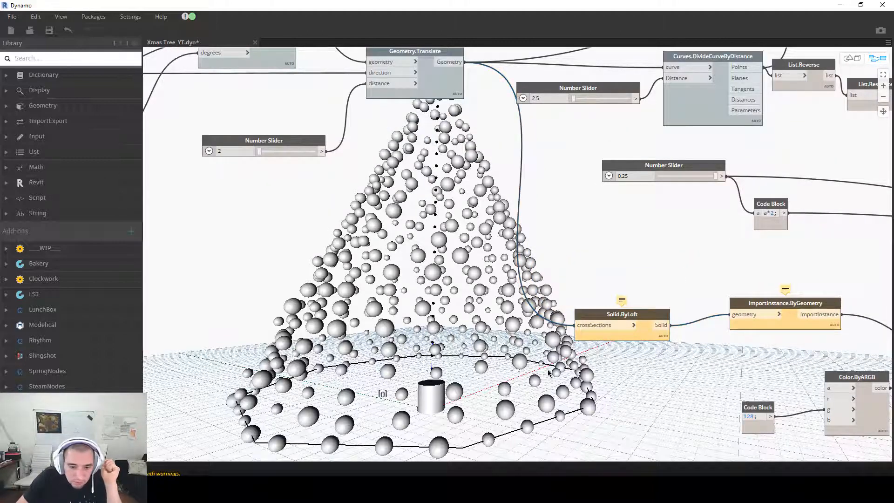
scroll(512, 372, down, 3)
scroll(530, 331, down, 2)
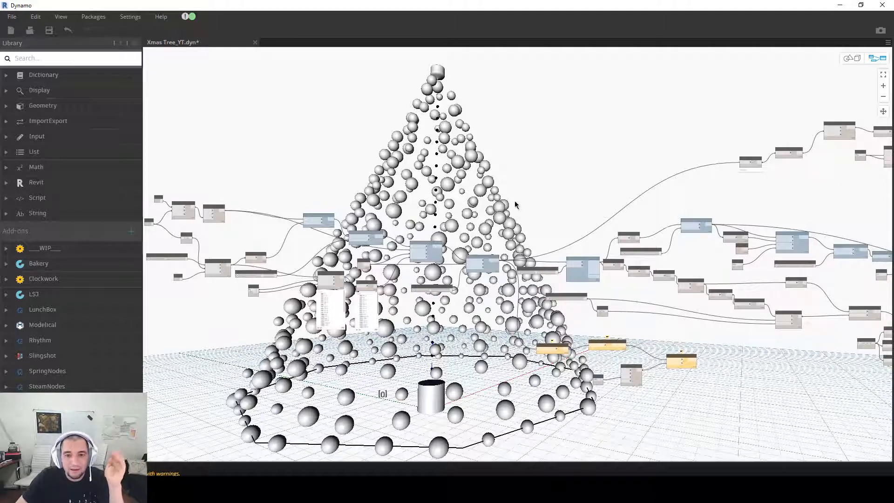
Step: Set the Number feeding the Range node's end input to 15 and check the tree in Revit
scroll(419, 251, up, 6)
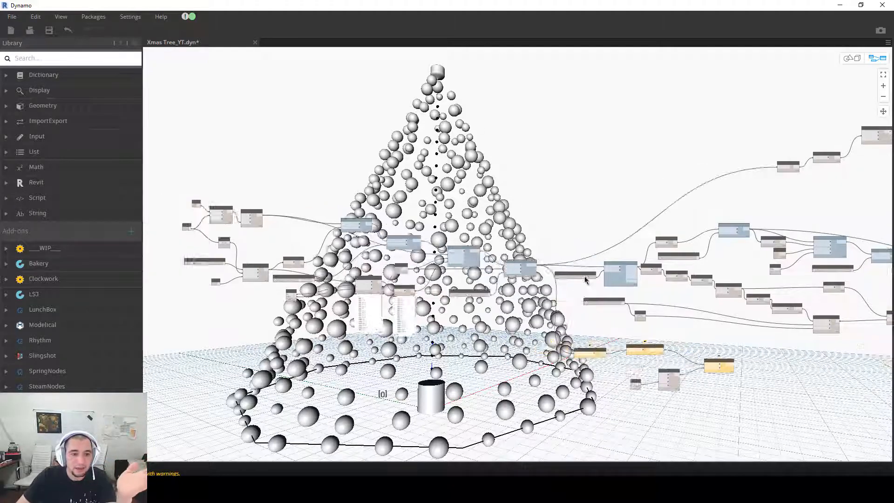
double_click(416, 250)
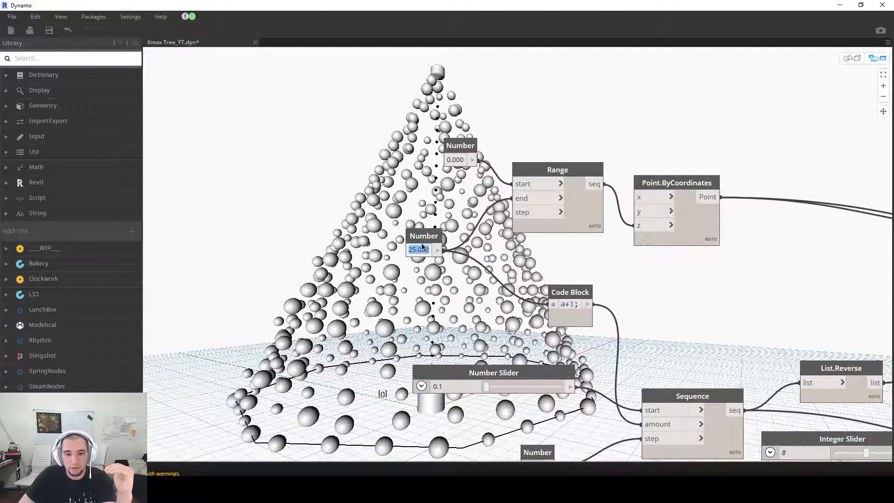
text(15)
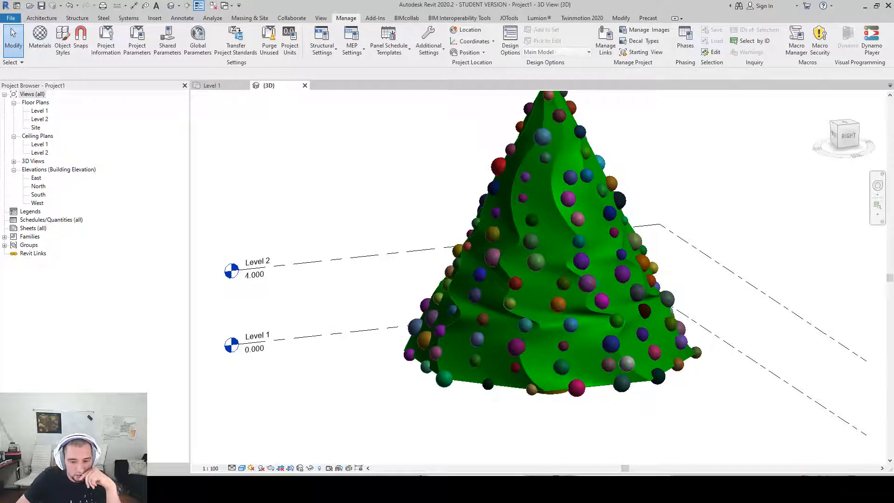
mouse_move(376, 489)
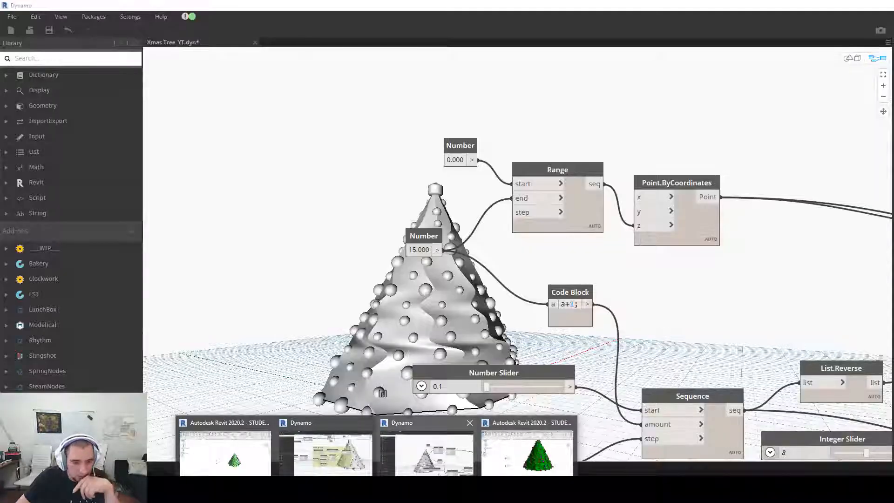
click(443, 461)
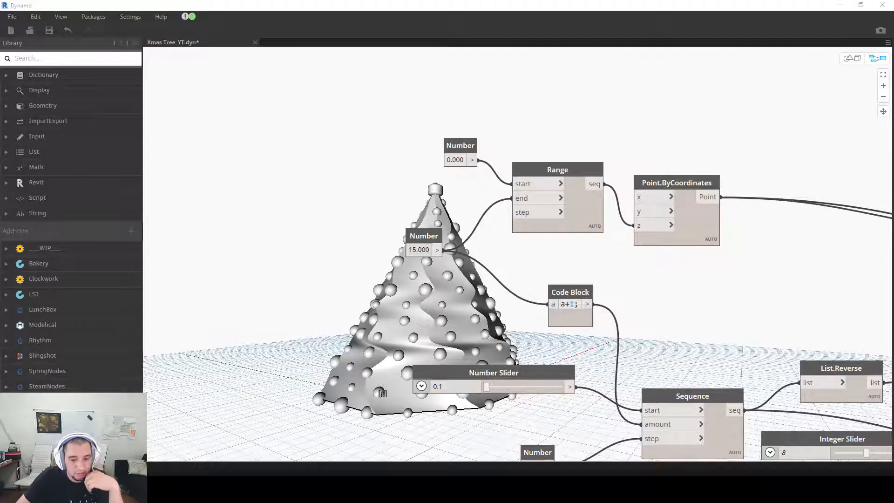
Step: Set the Range node's end Number to 8 and compare the resized tree in Revit
middle_drag(547, 338, 320, 319)
middle_drag(500, 265, 413, 233)
middle_drag(515, 277, 576, 276)
double_click(172, 222)
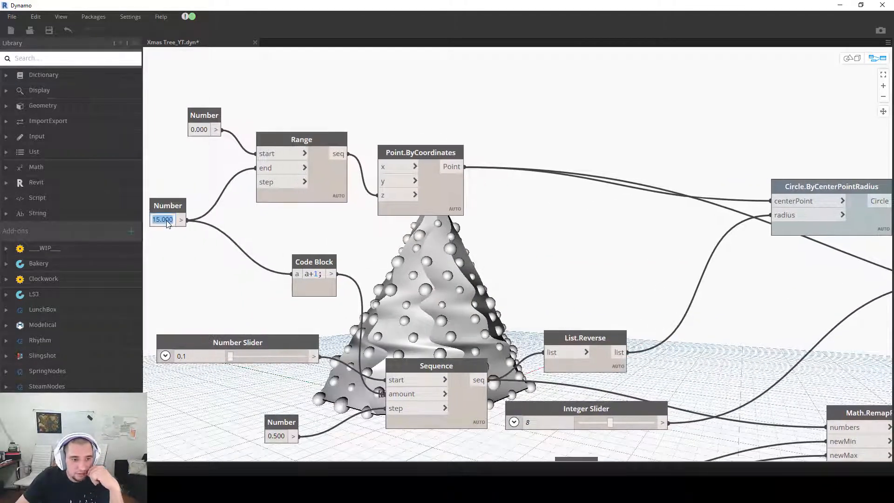
text(8)
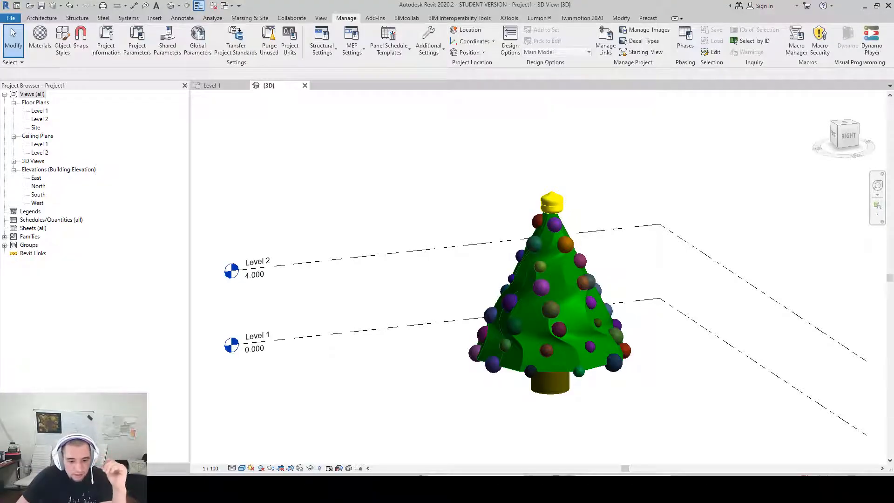
key(alt+Tab)
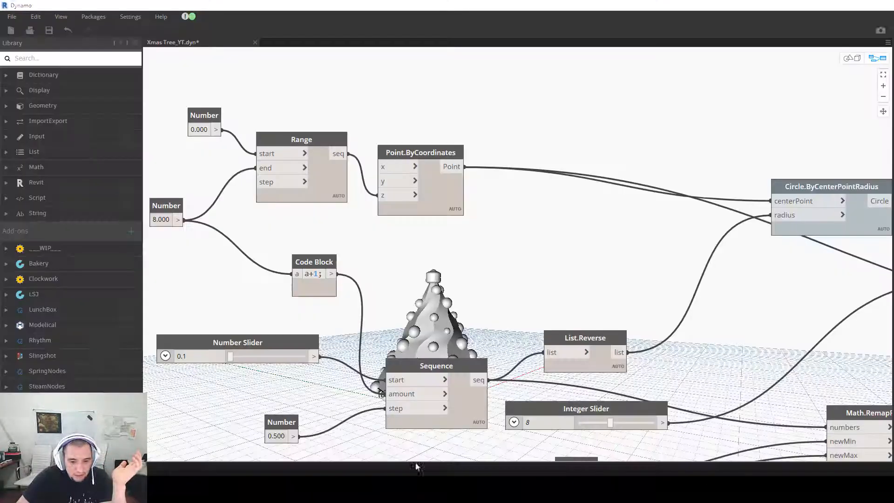
Step: Set the Number driving the Range node's end input back to 12
middle_drag(510, 308, 256, 348)
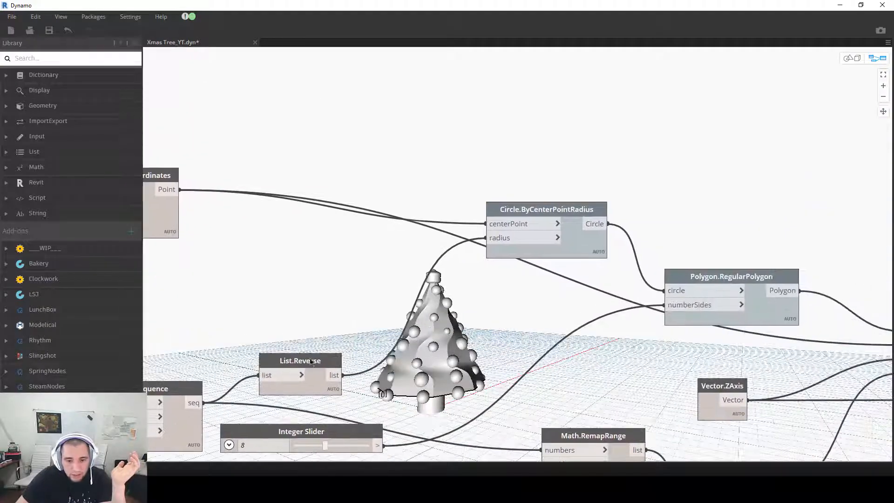
middle_drag(357, 270, 799, 279)
click(321, 253)
text(12)
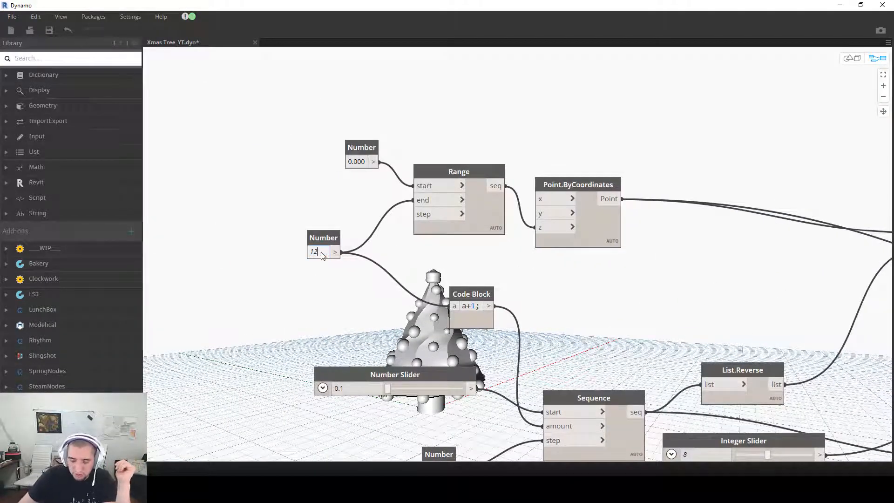